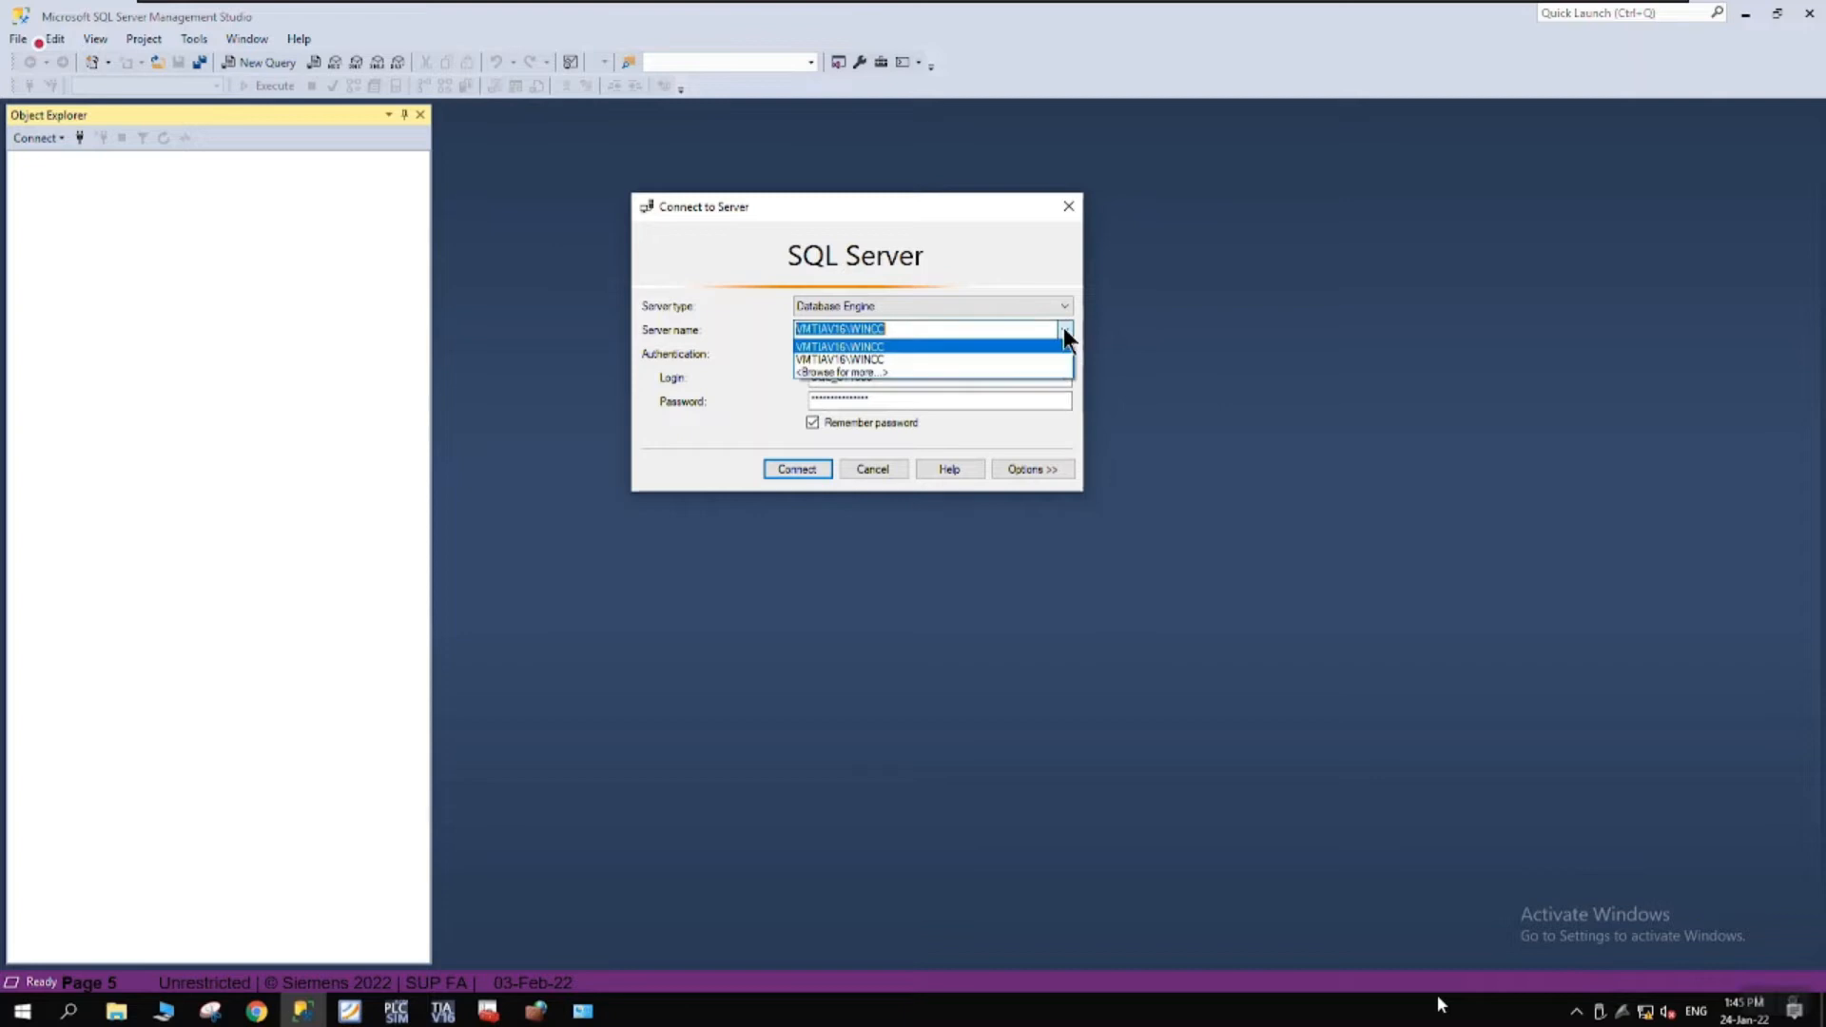
- Browse the local Database Engine servers and choose VMTIAV16\WINCC as the server to connect to
{"action": "left_click", "coordinate": [883, 377]}
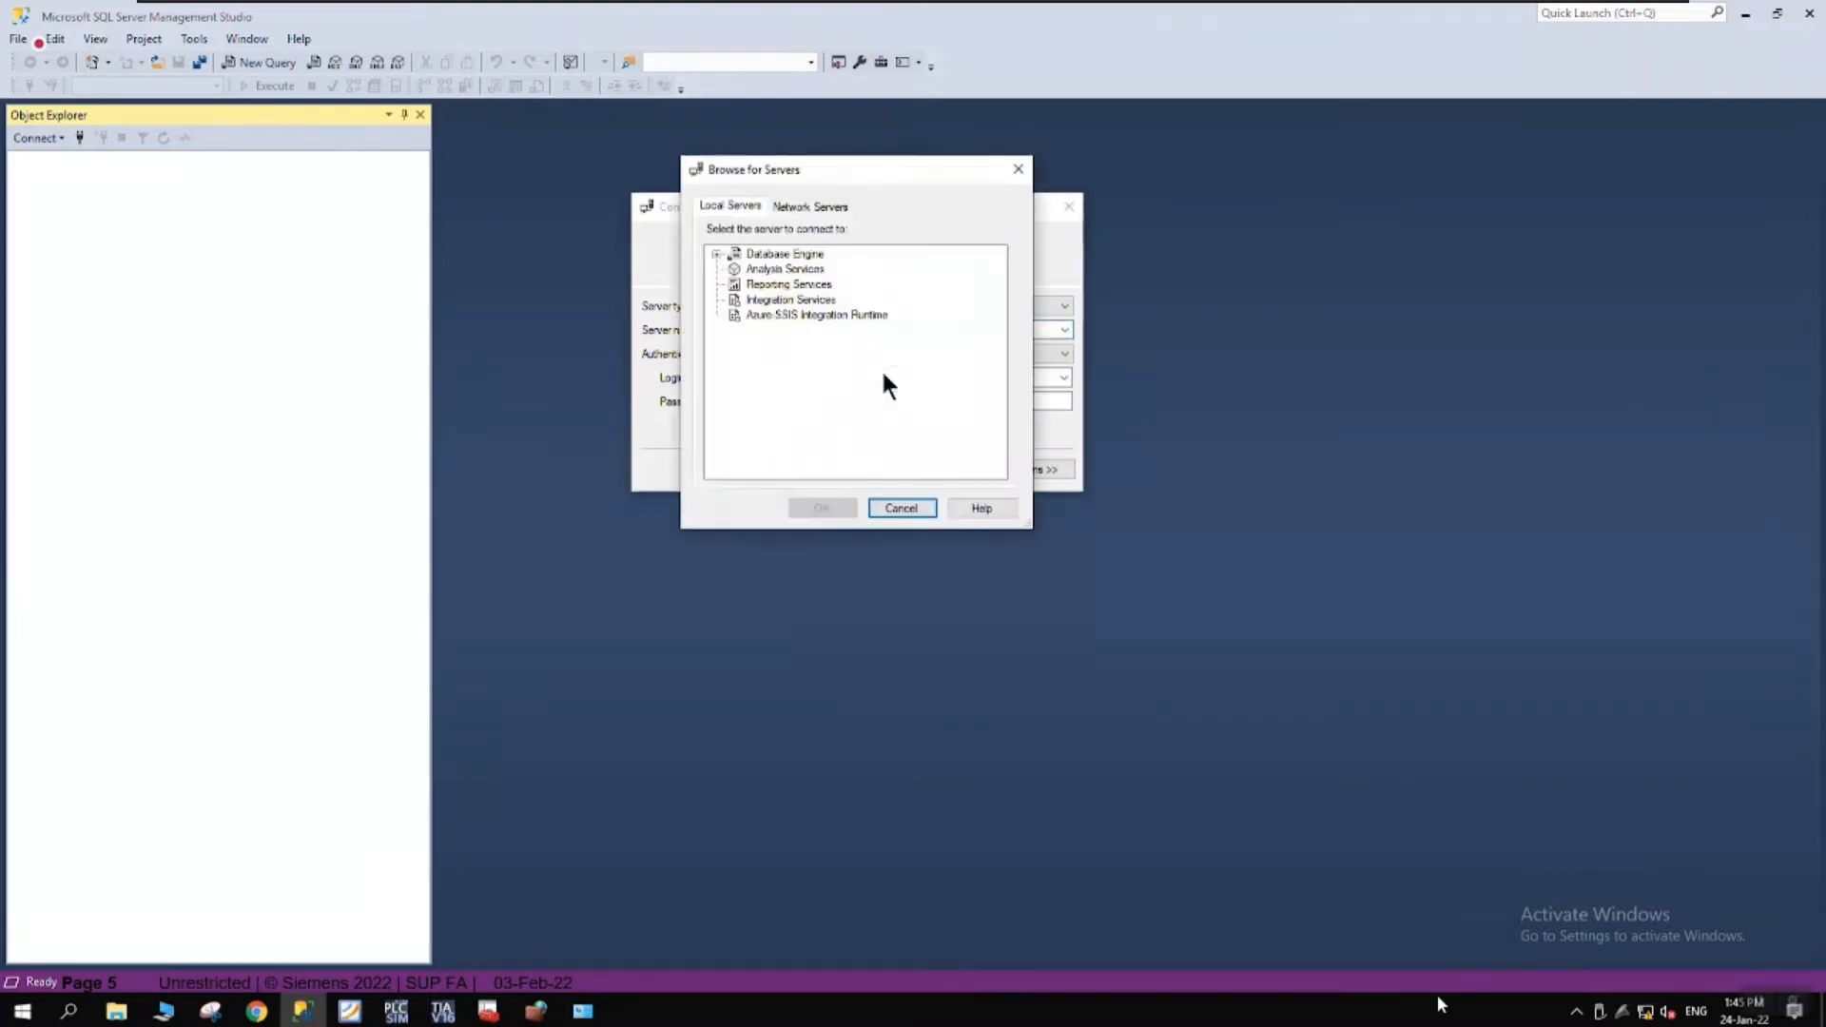
{"action": "left_click", "coordinate": [716, 254]}
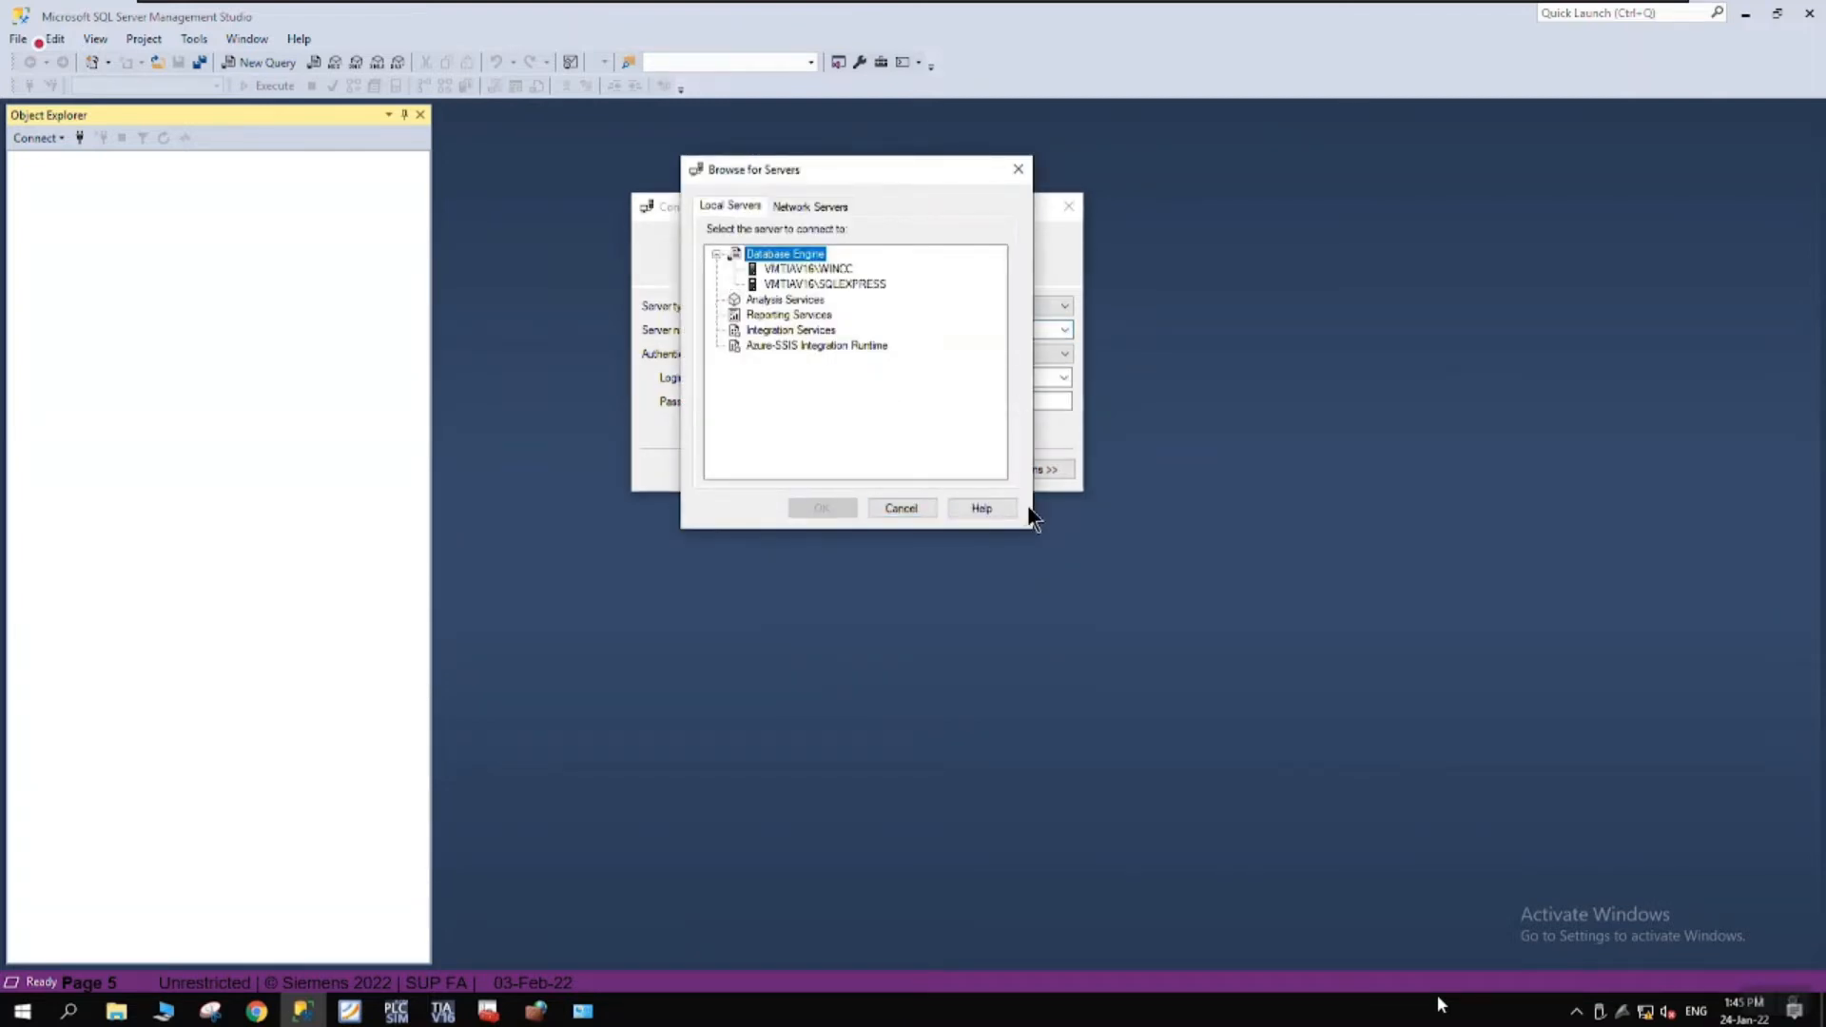
{"action": "left_click_drag", "start_coordinate": [1032, 527], "coordinate": [1156, 665]}
{"action": "left_click", "coordinate": [838, 270]}
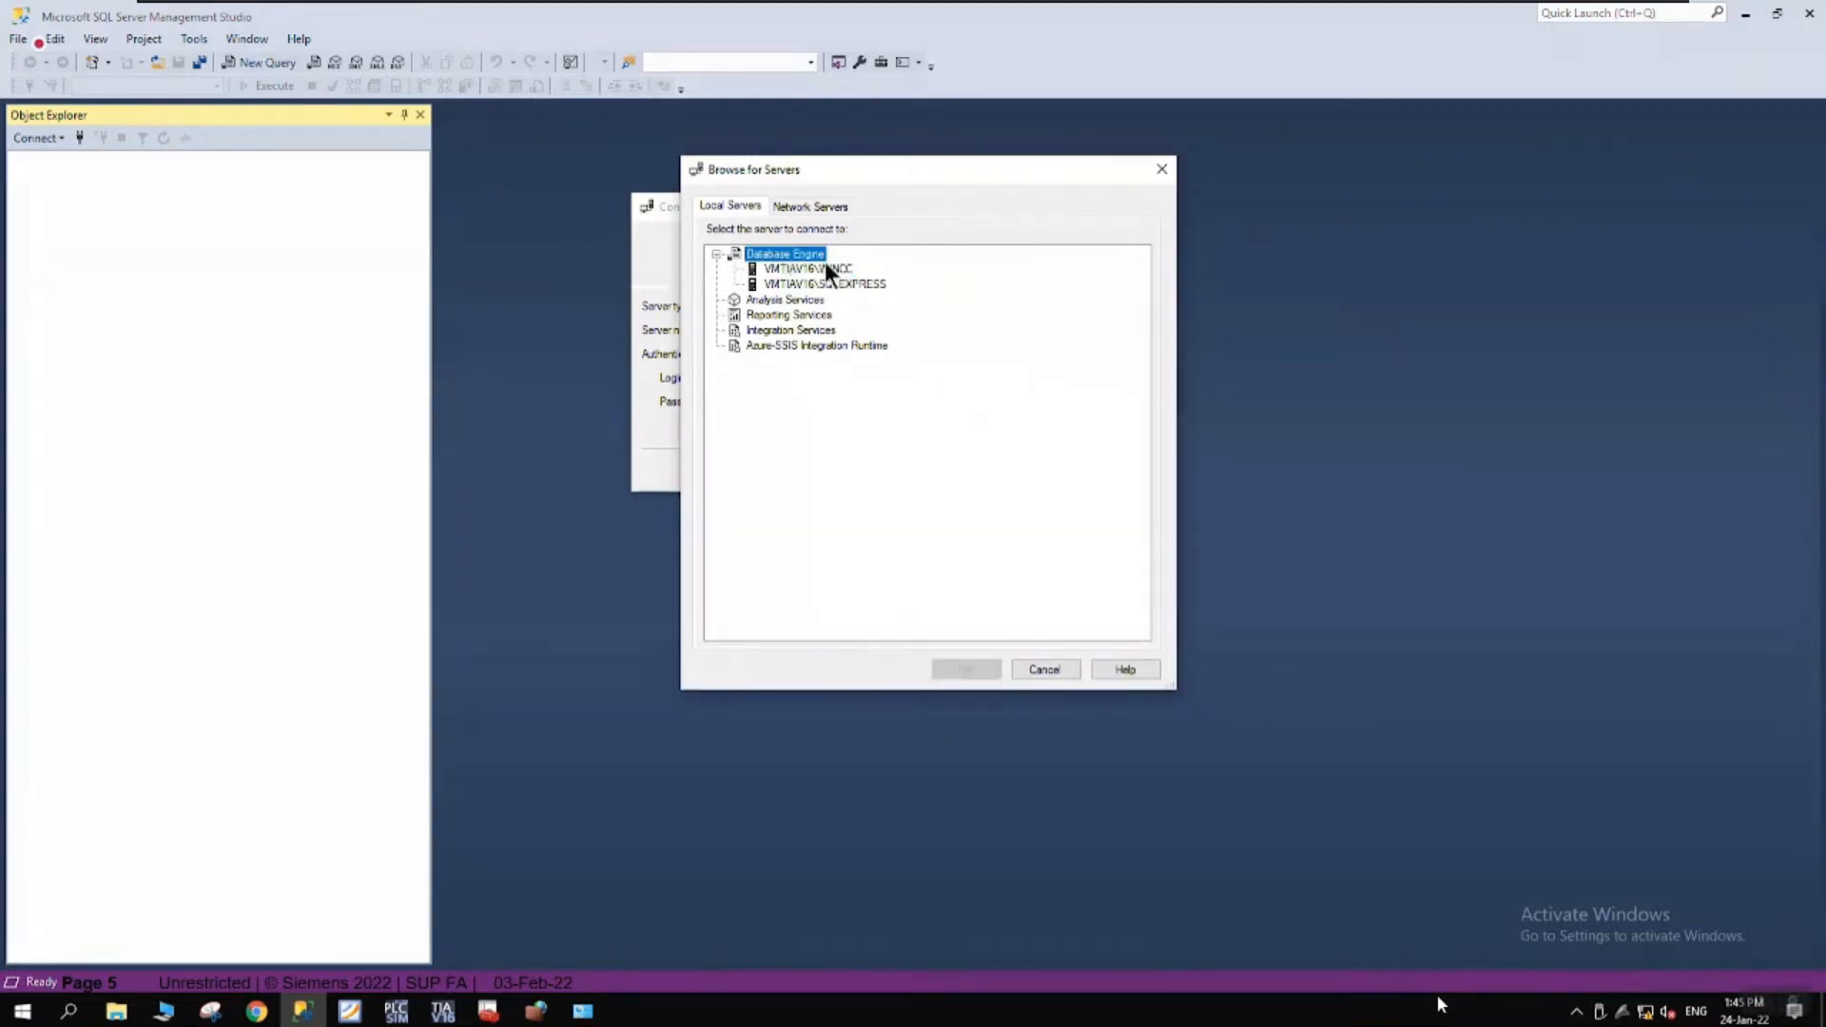
{"action": "left_click", "coordinate": [856, 285]}
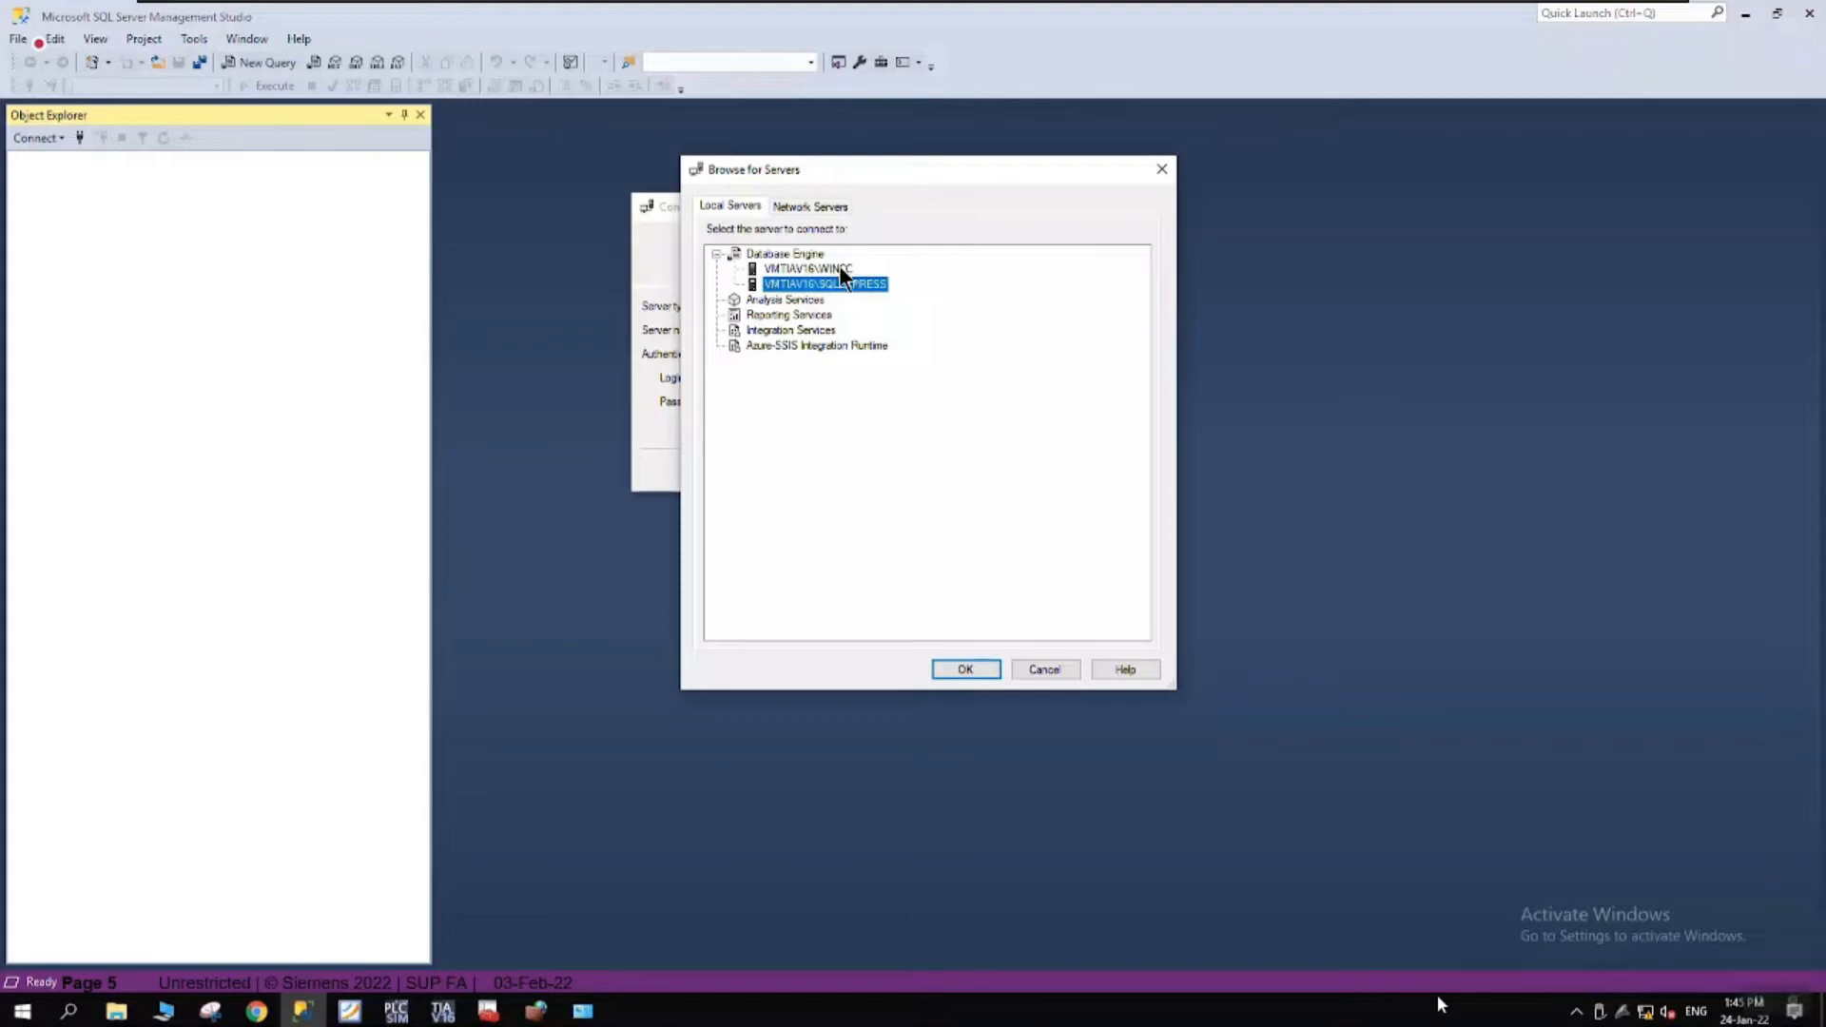
{"action": "left_click", "coordinate": [839, 269]}
{"action": "left_click", "coordinate": [989, 665]}
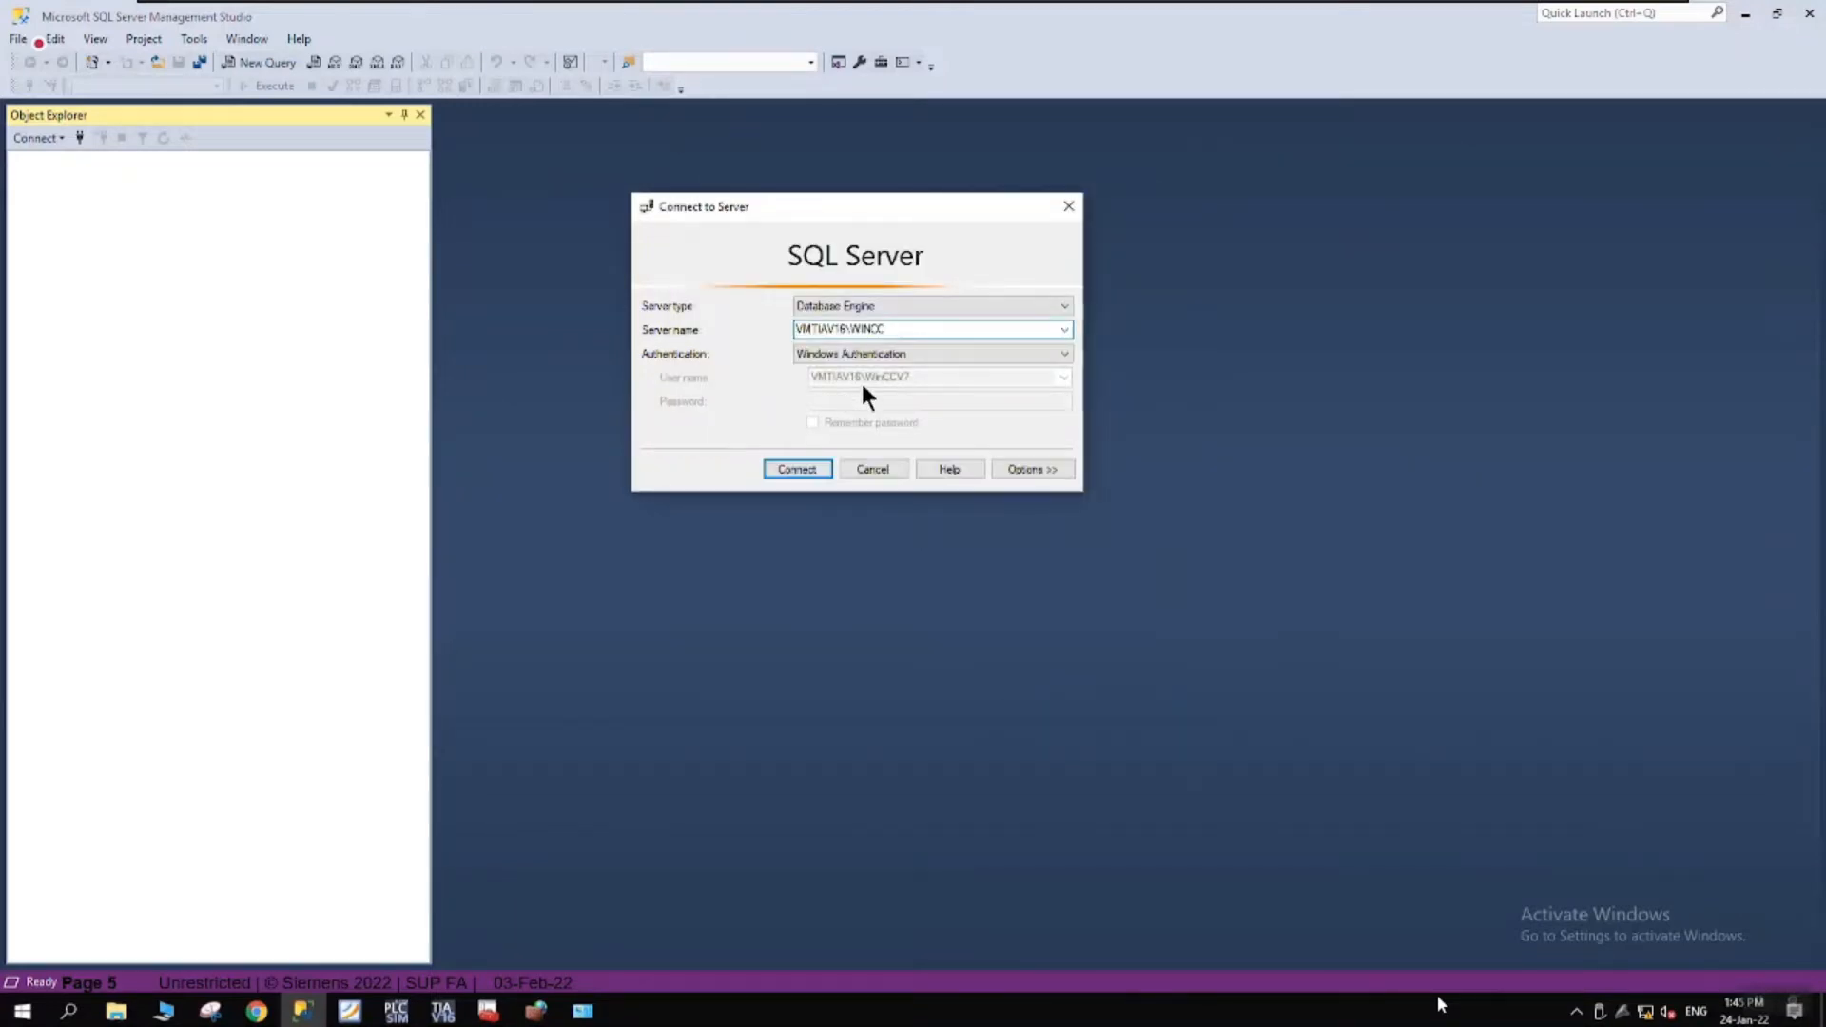
- Connect to the selected server using Windows Authentication
{"action": "left_click", "coordinate": [860, 356]}
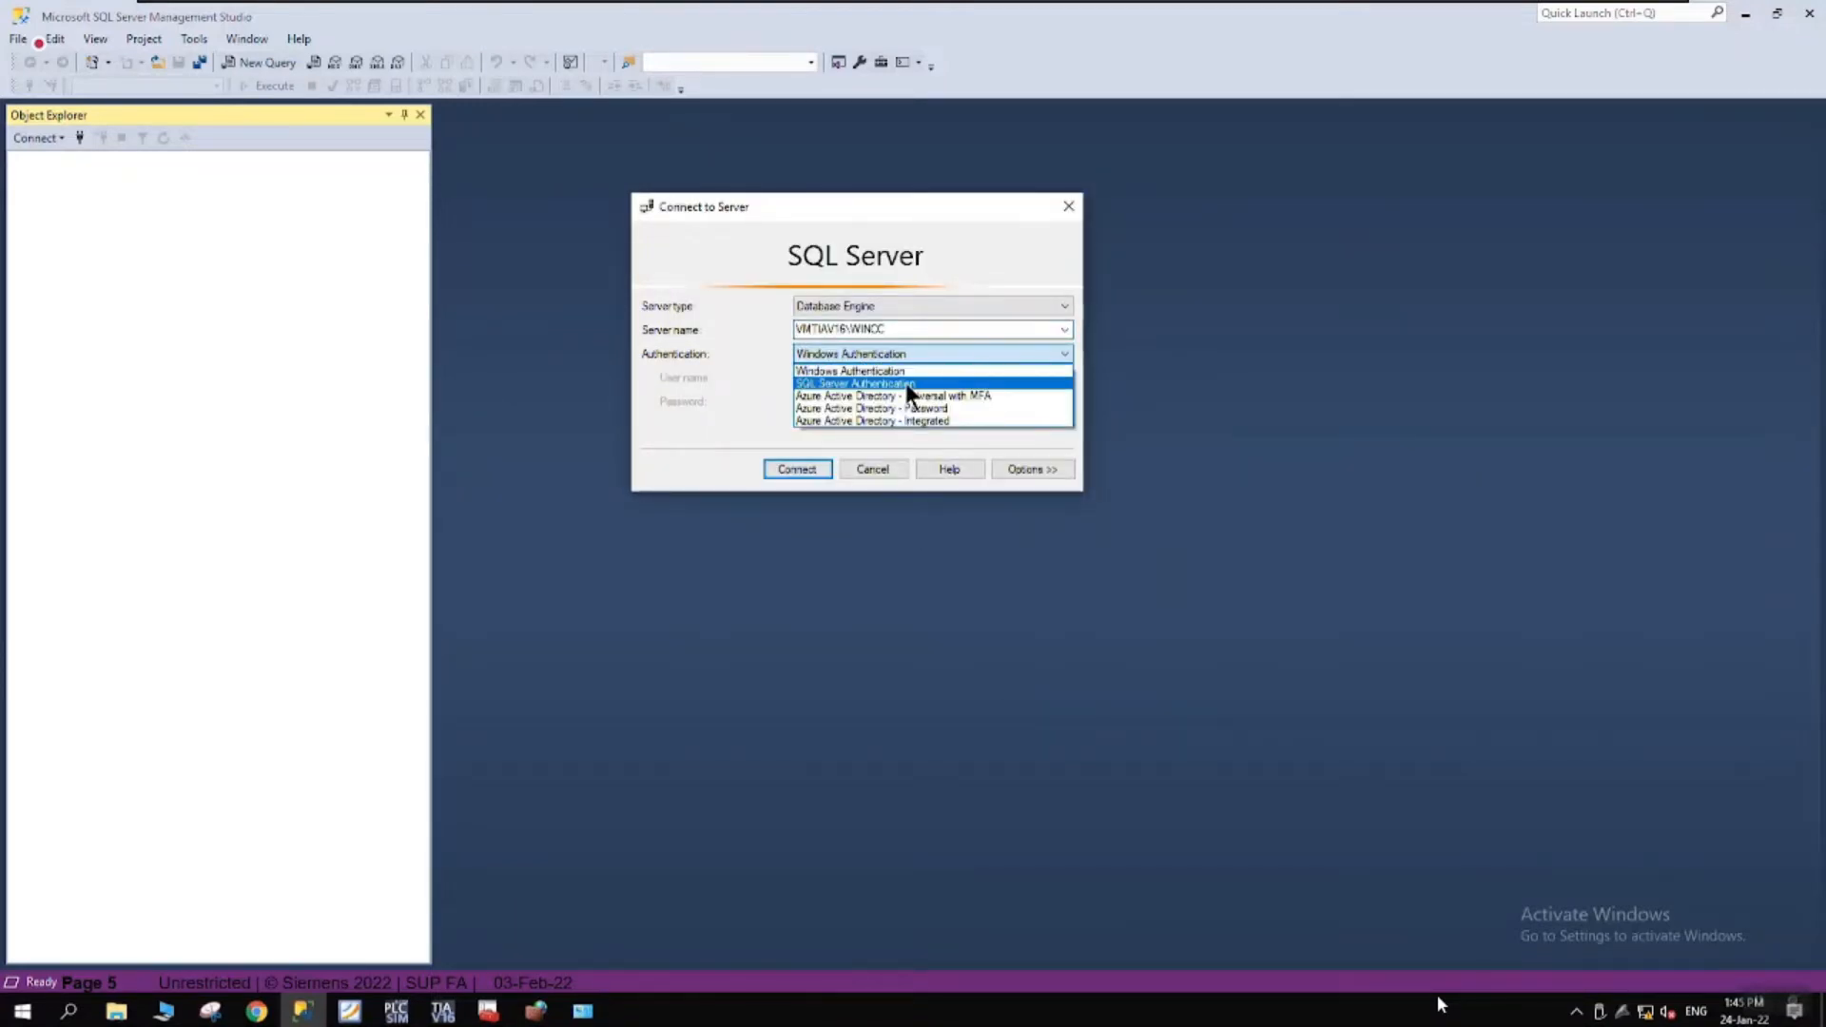
{"action": "left_click", "coordinate": [888, 371]}
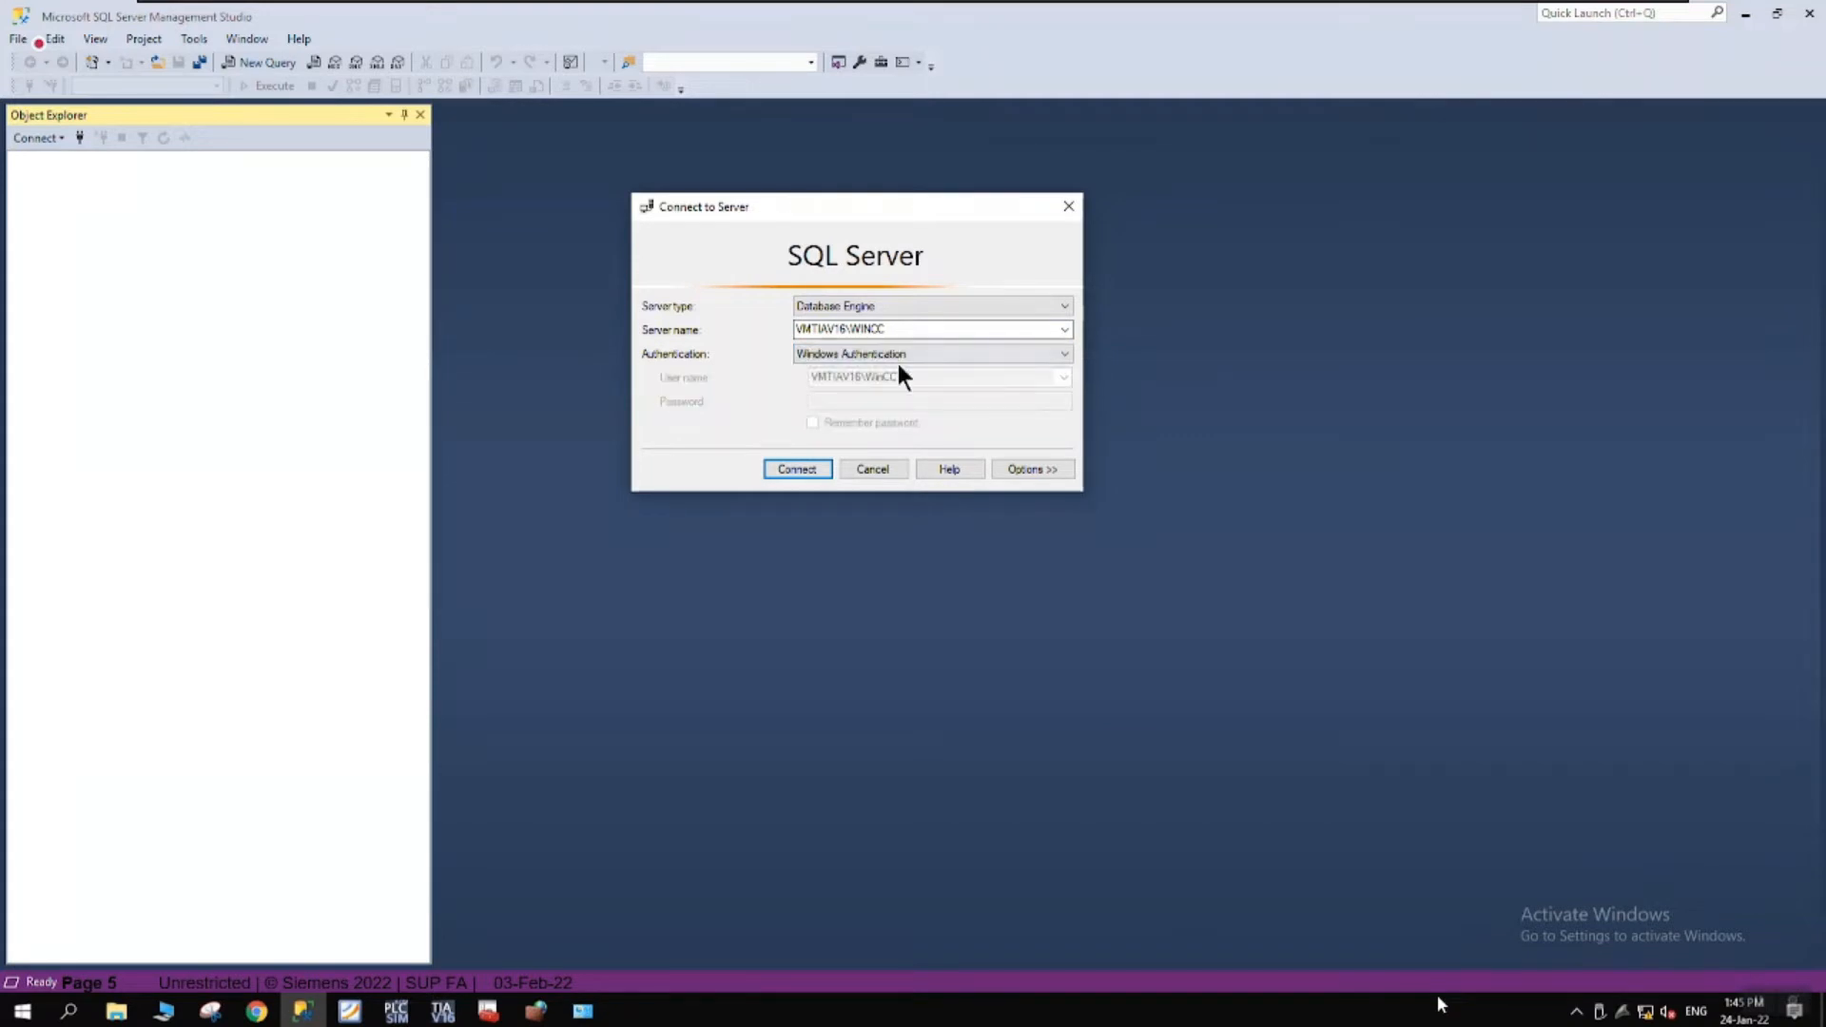
{"action": "left_click", "coordinate": [807, 466]}
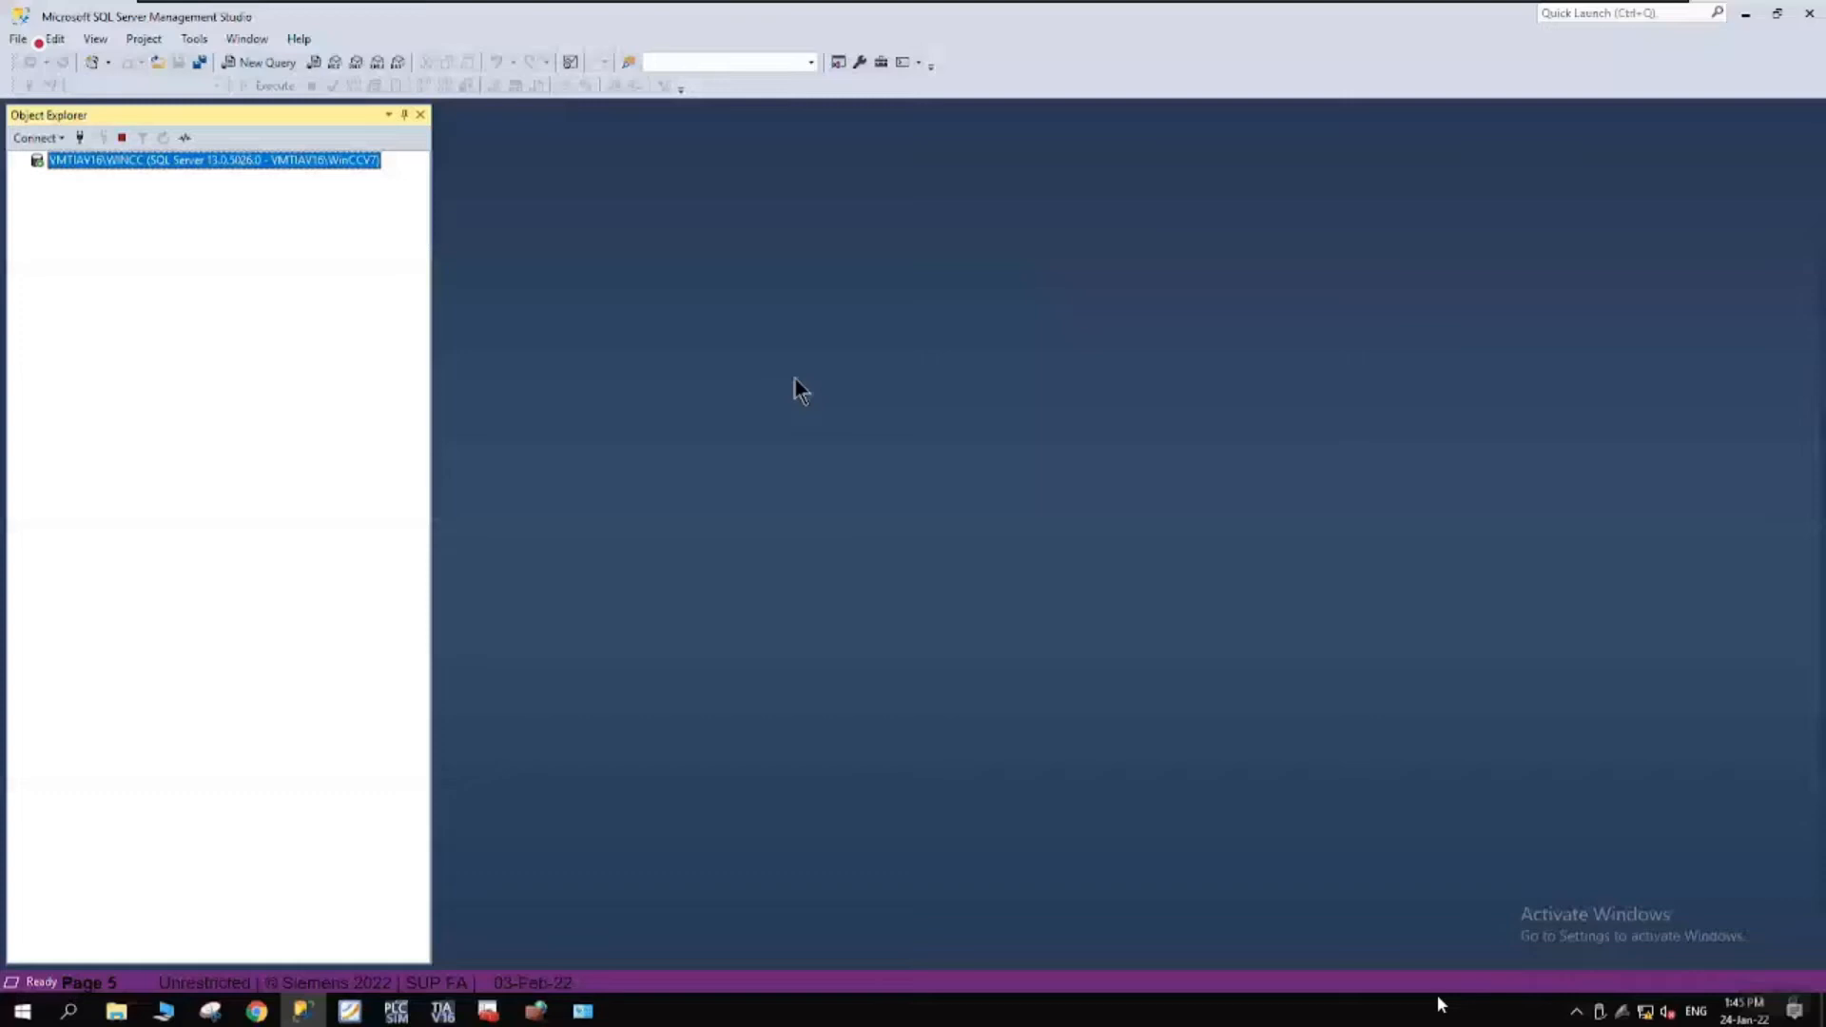
- Check the server authentication mode in the WINCC server's security properties, then close them
{"action": "right_click", "coordinate": [314, 162]}
{"action": "left_click", "coordinate": [421, 548]}
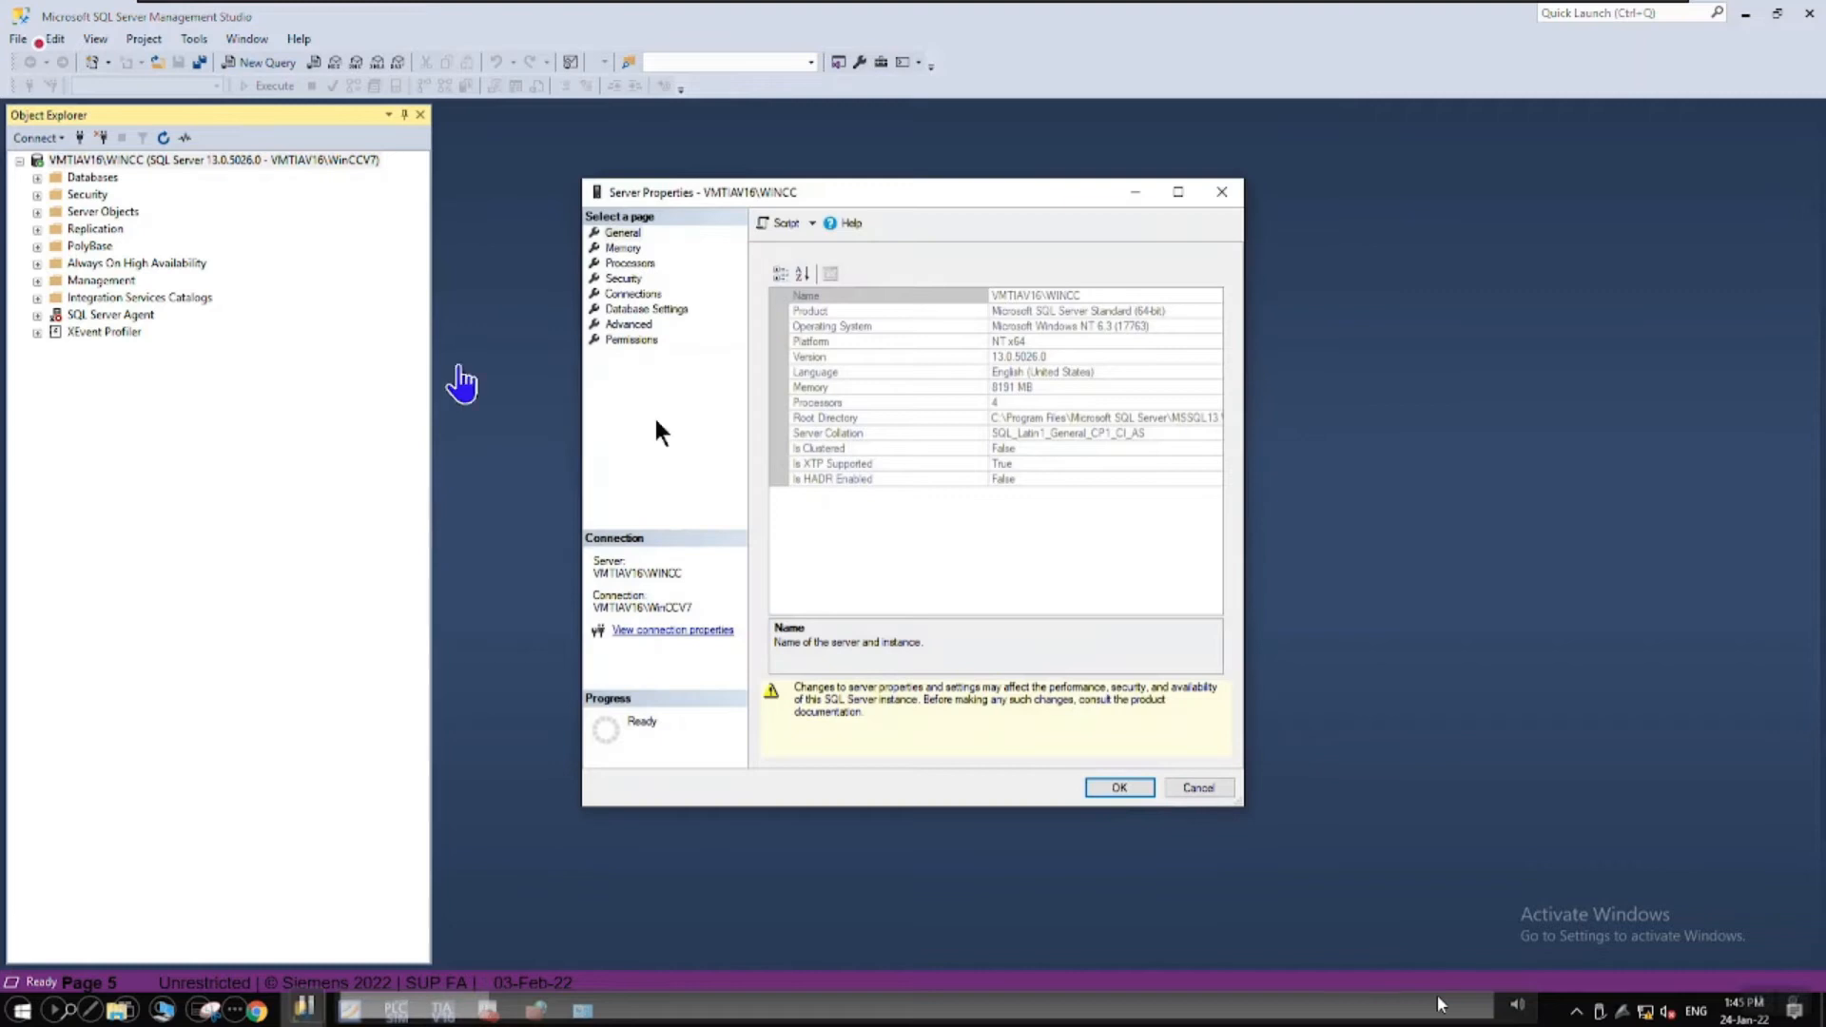
{"action": "left_click", "coordinate": [624, 277]}
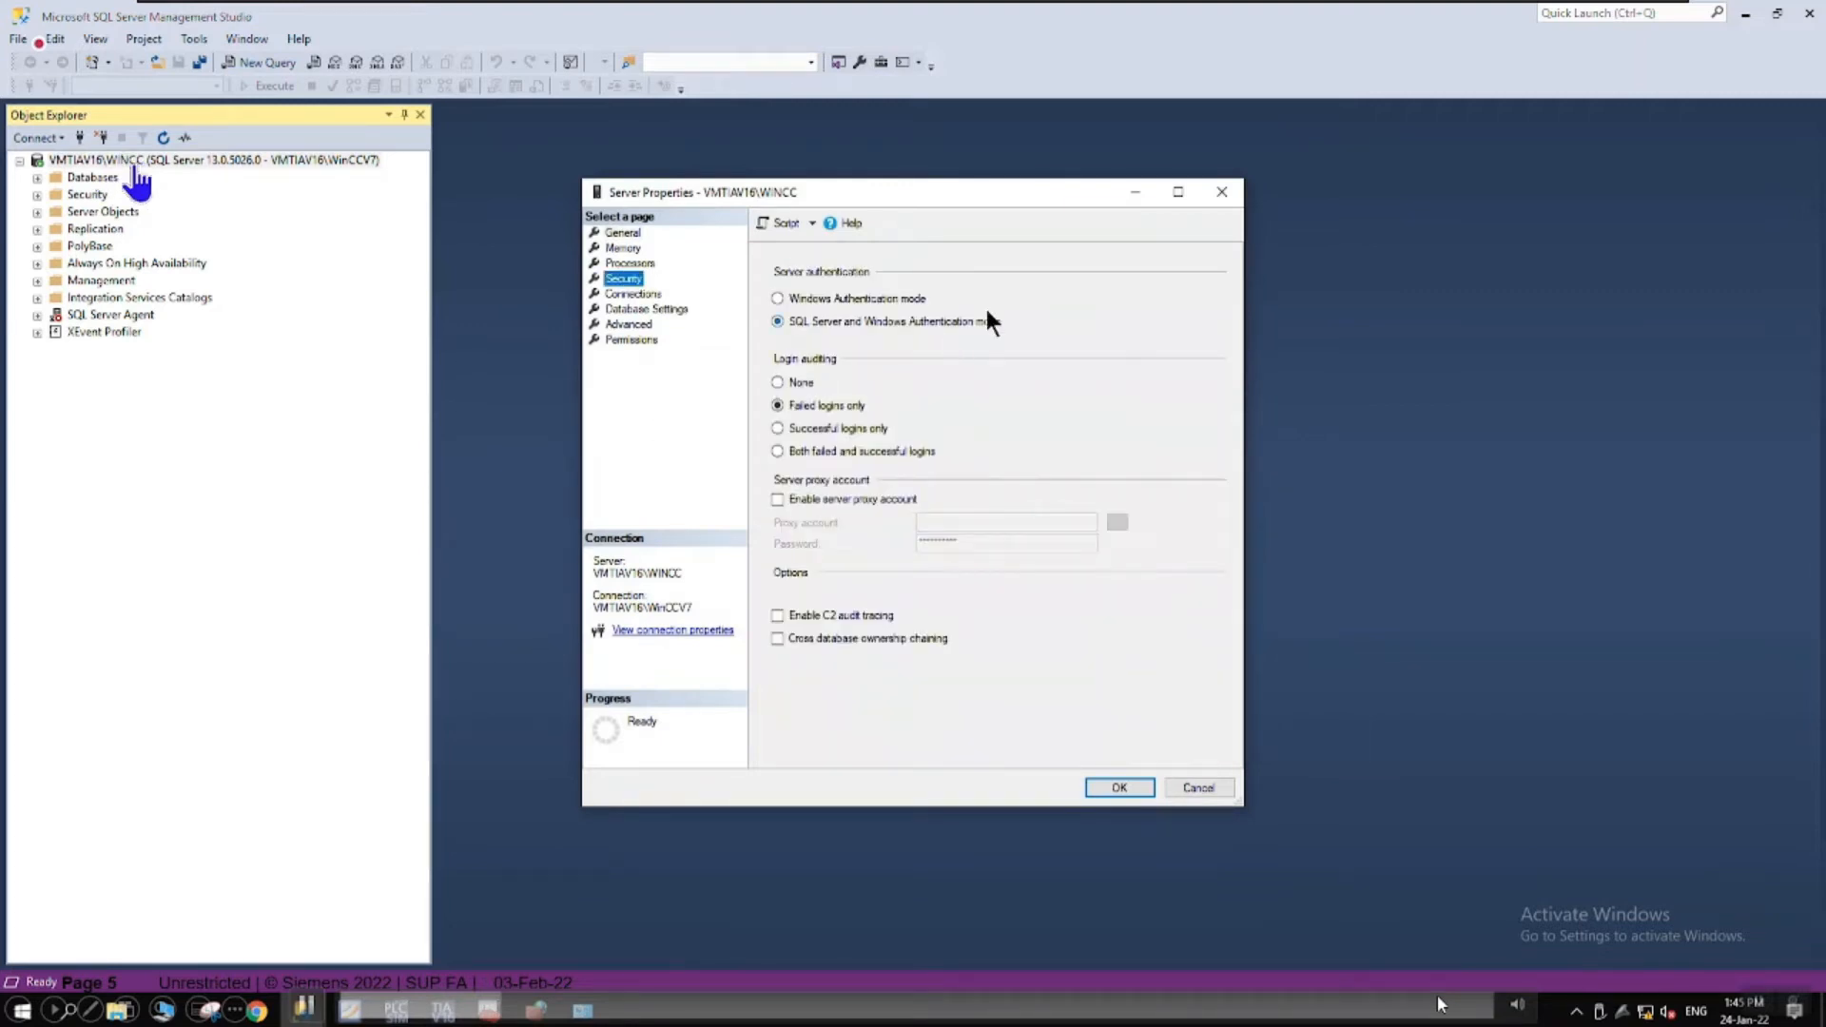
{"action": "left_click", "coordinate": [1133, 787]}
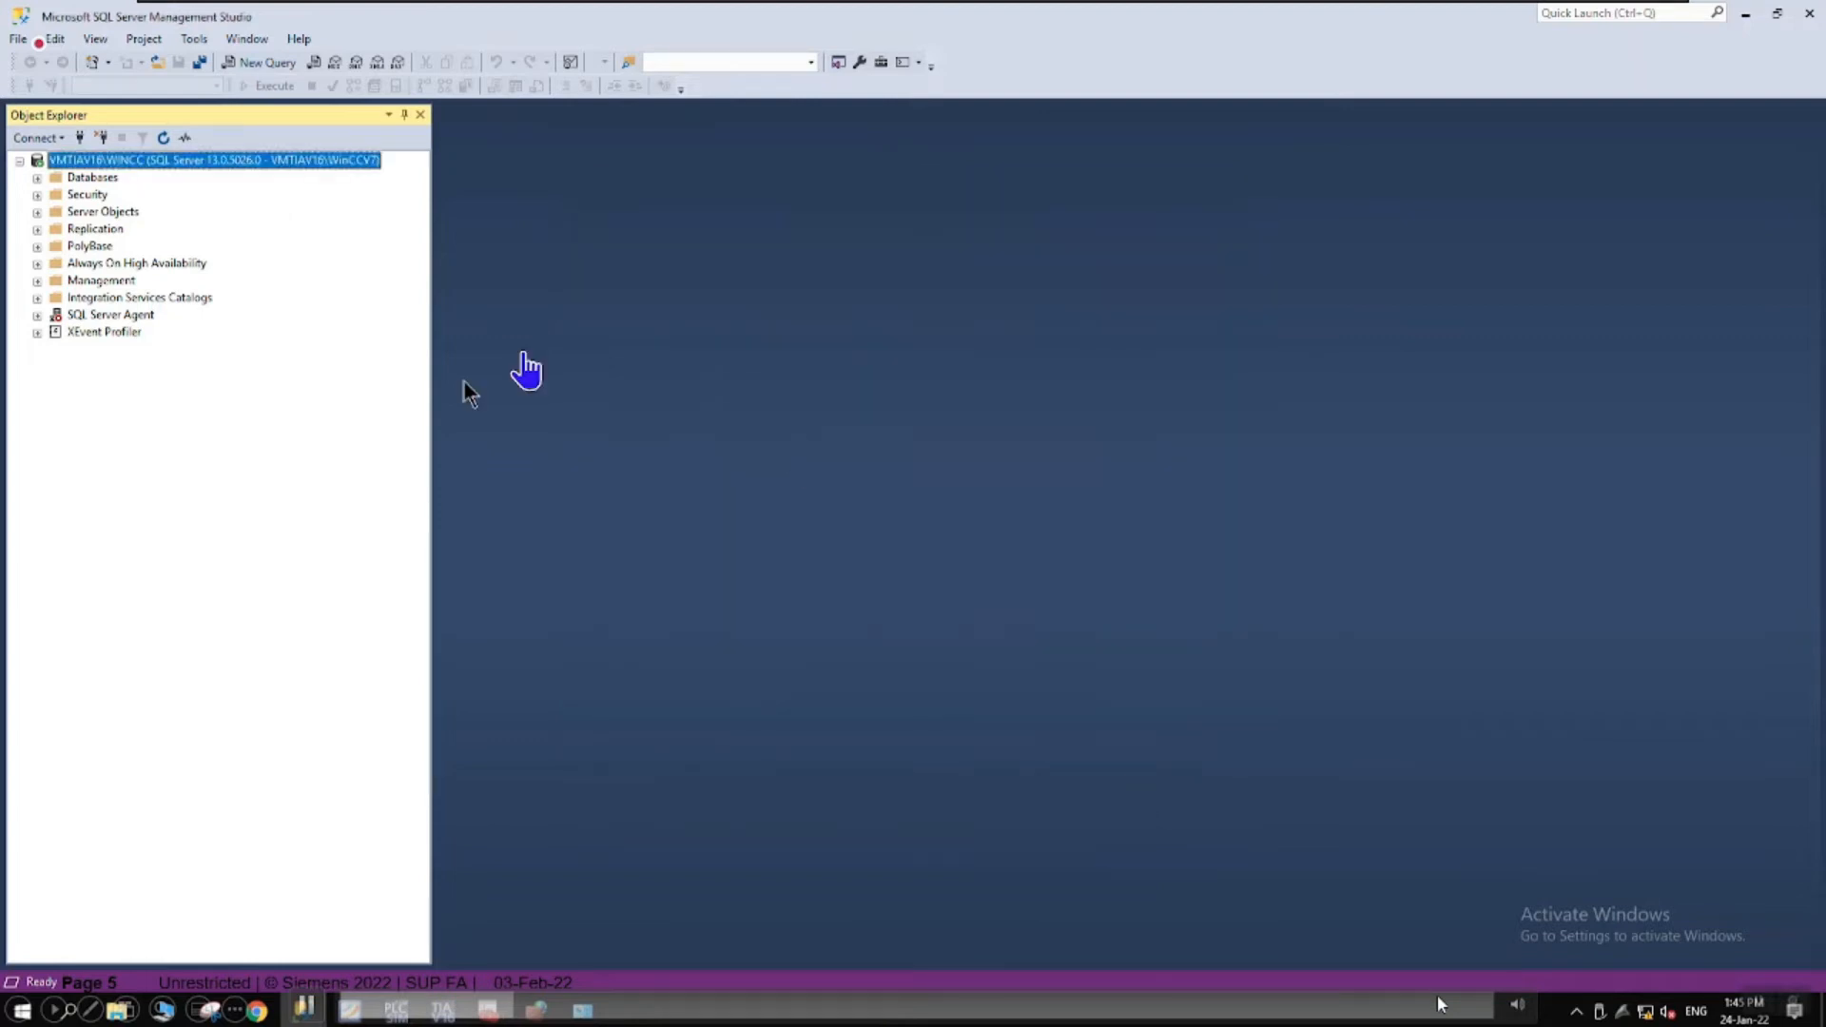
- Expand the server's databases and the S71500SQLDB database, and open the properties of S71500SQLDB
{"action": "left_click", "coordinate": [83, 176]}
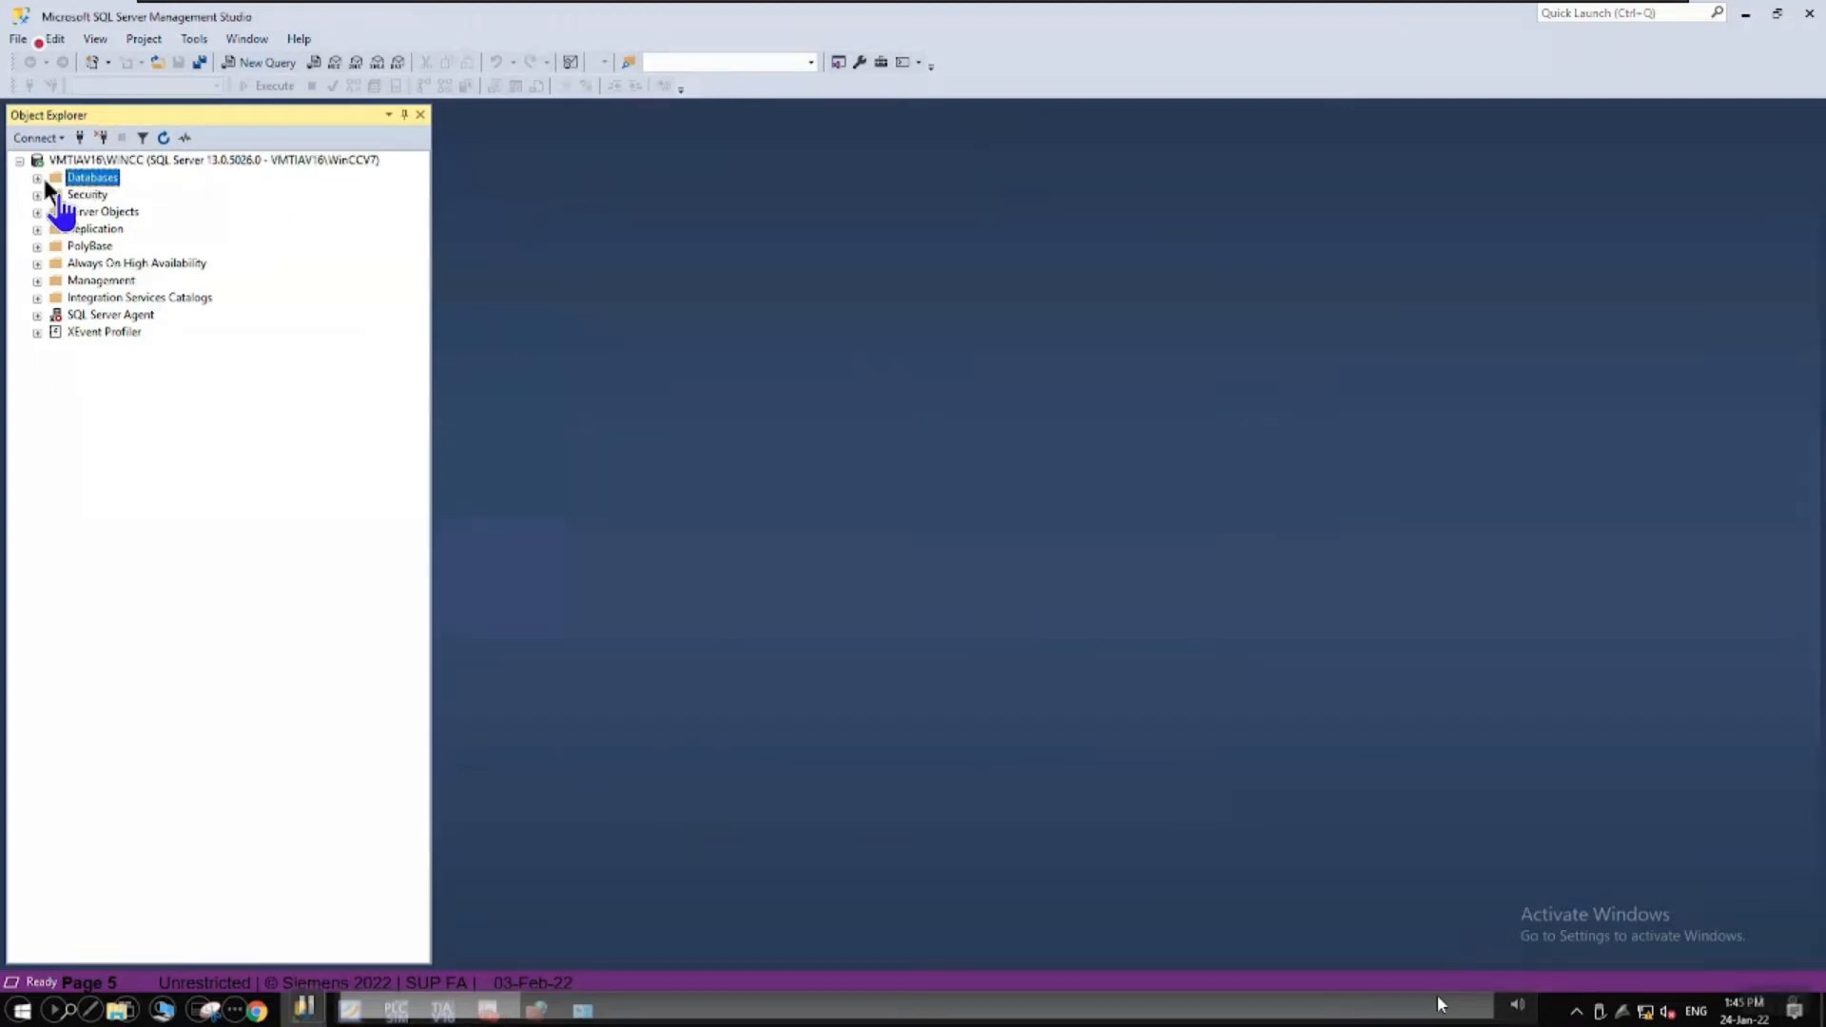
{"action": "left_click", "coordinate": [38, 179]}
{"action": "left_click", "coordinate": [135, 278]}
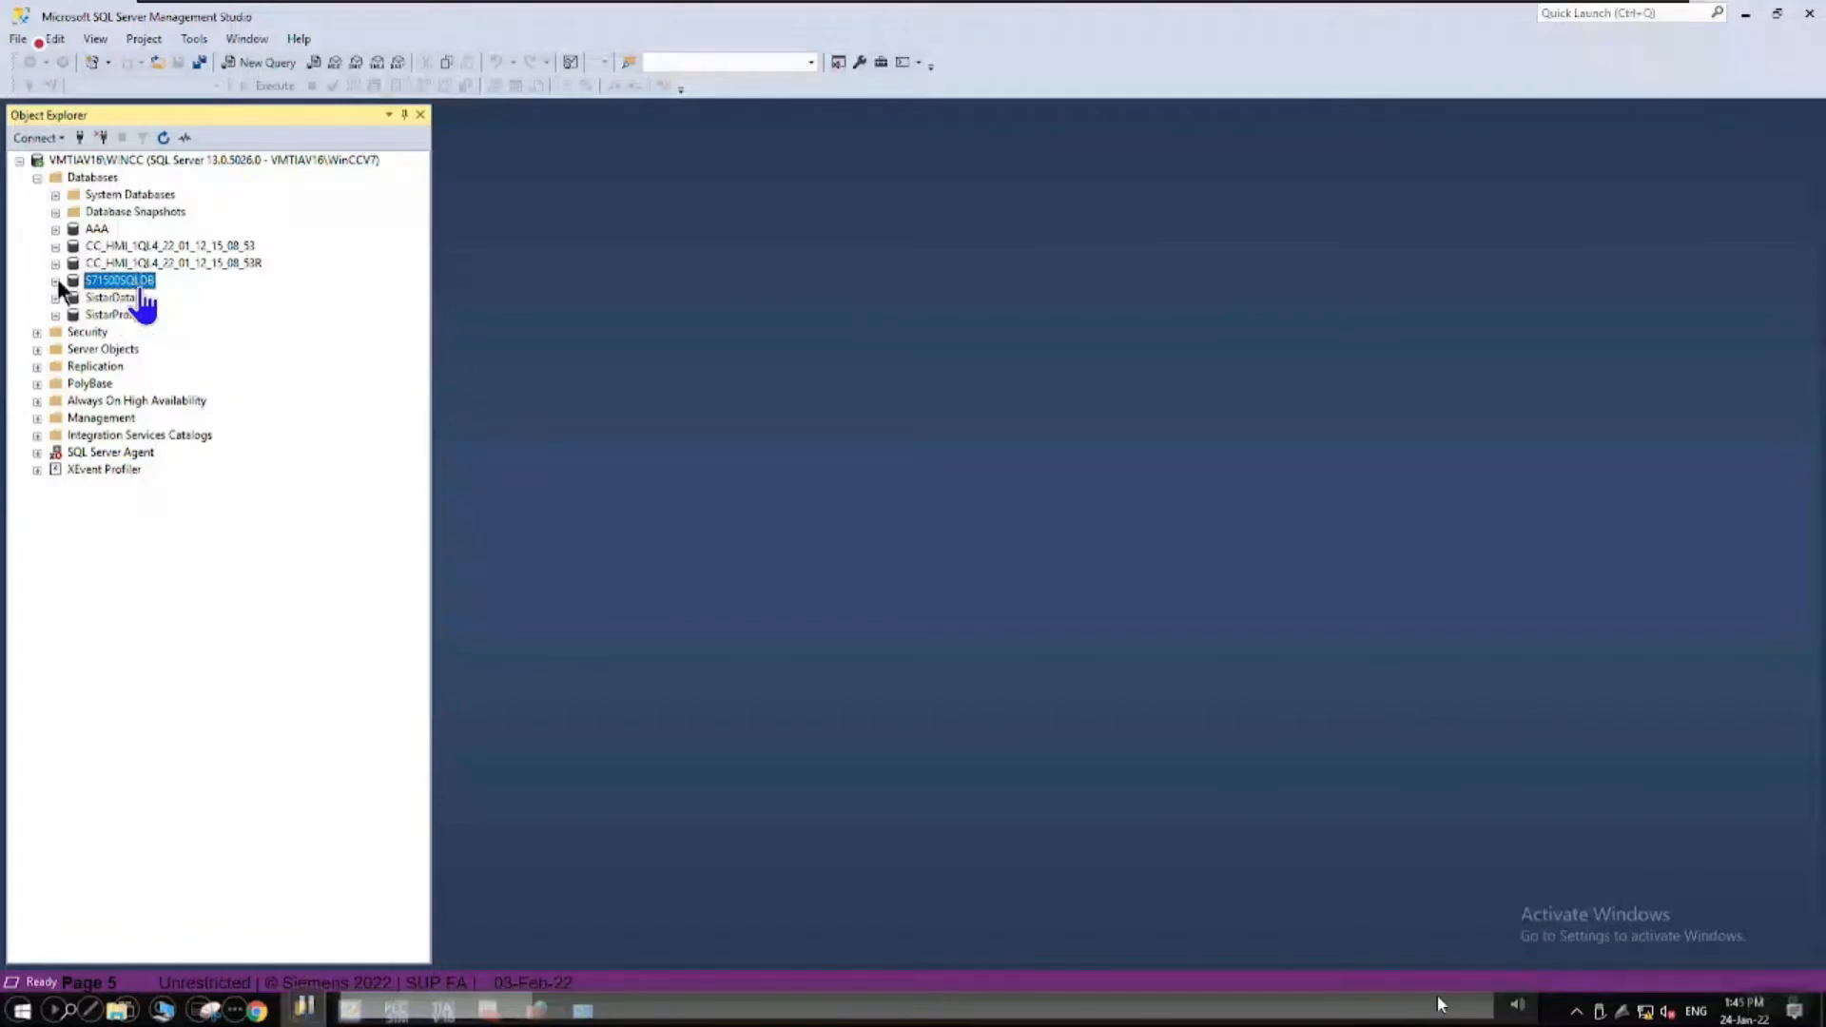
{"action": "left_click", "coordinate": [56, 282]}
{"action": "right_click", "coordinate": [111, 285]}
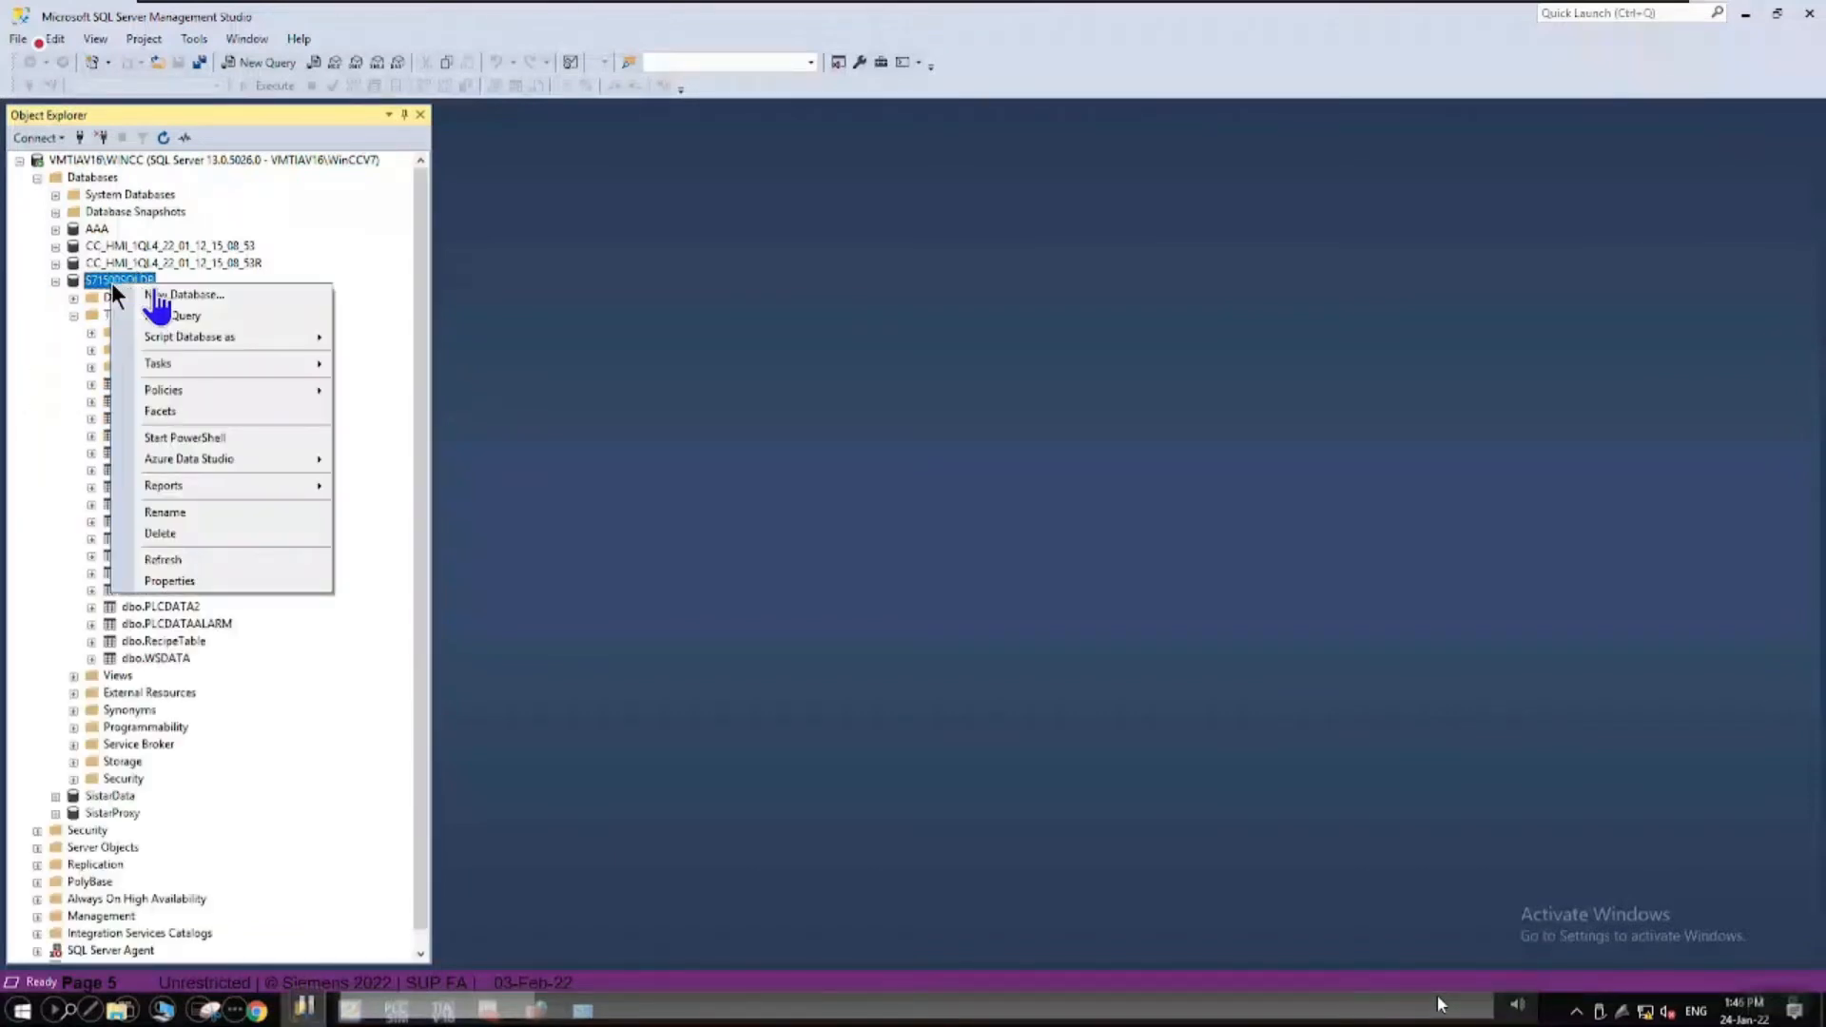
{"action": "left_click", "coordinate": [152, 582]}
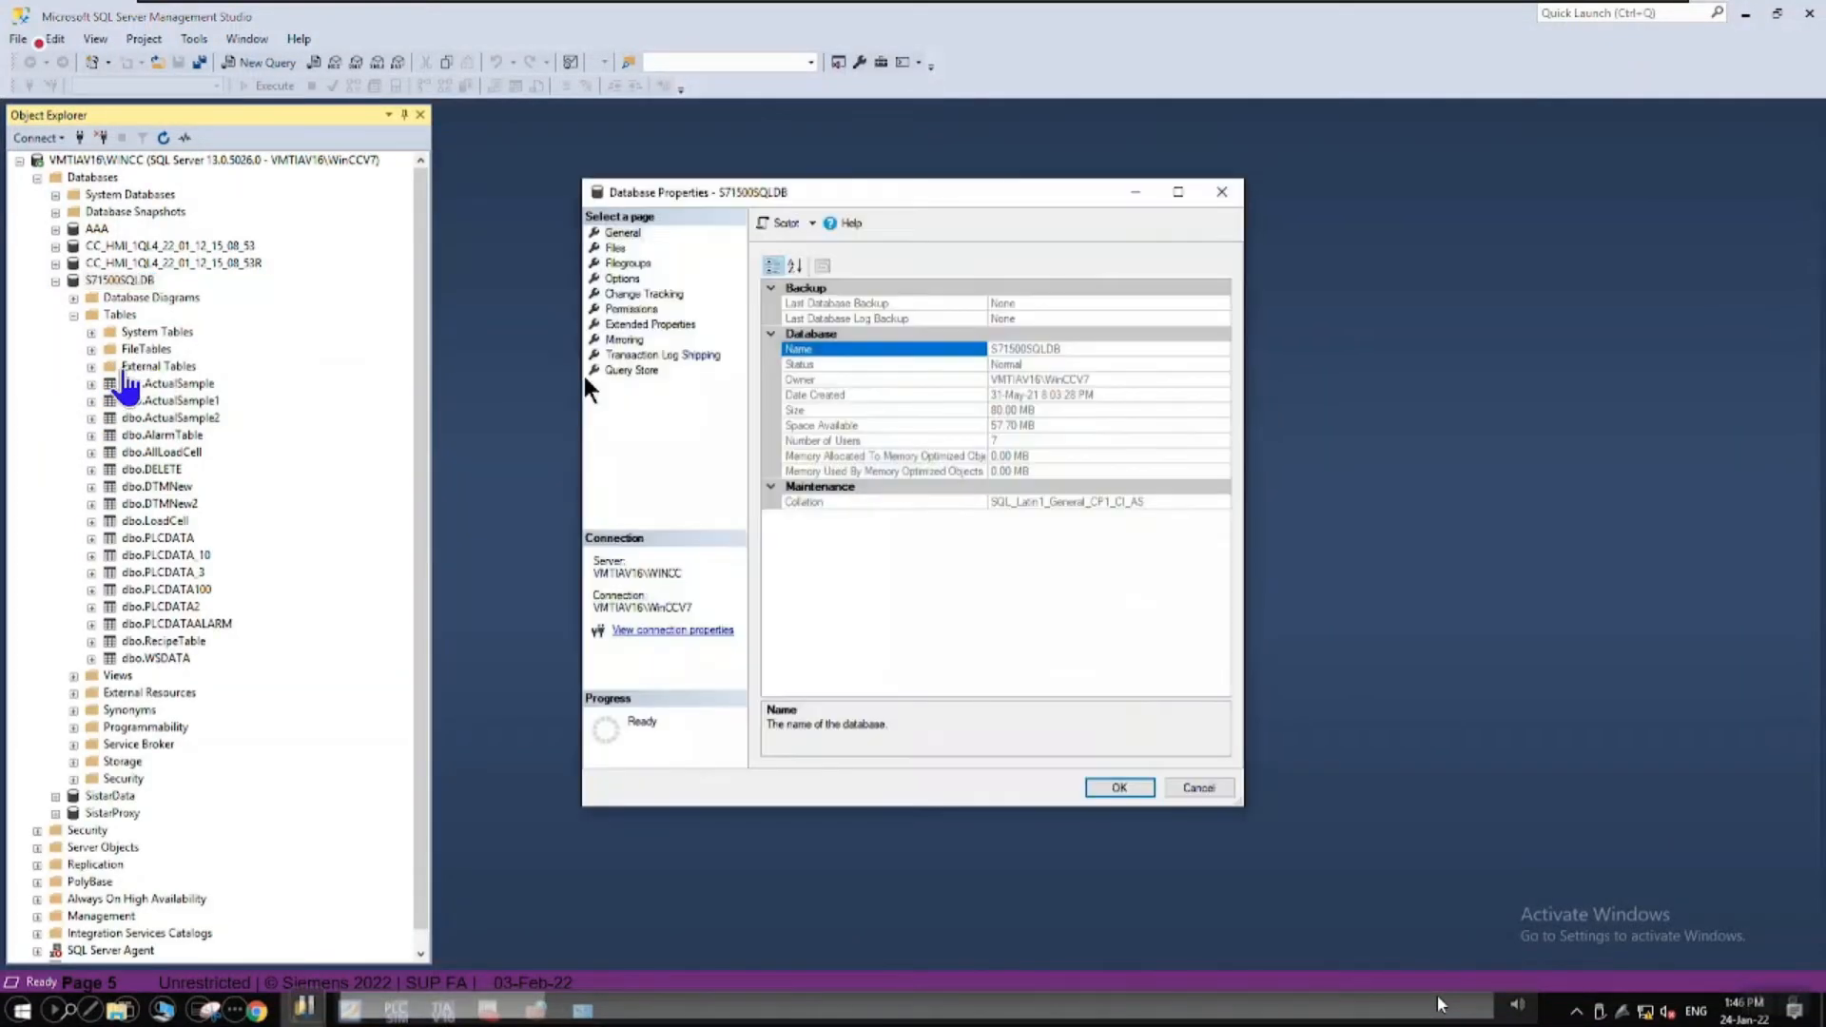
- Enlarge the S71500SQLDB properties window and review the database's files, filegroups, options and change tracking
{"action": "left_click", "coordinate": [619, 246]}
{"action": "left_click_drag", "start_coordinate": [669, 191], "coordinate": [564, 135]}
{"action": "left_click_drag", "start_coordinate": [1138, 750], "coordinate": [1593, 901]}
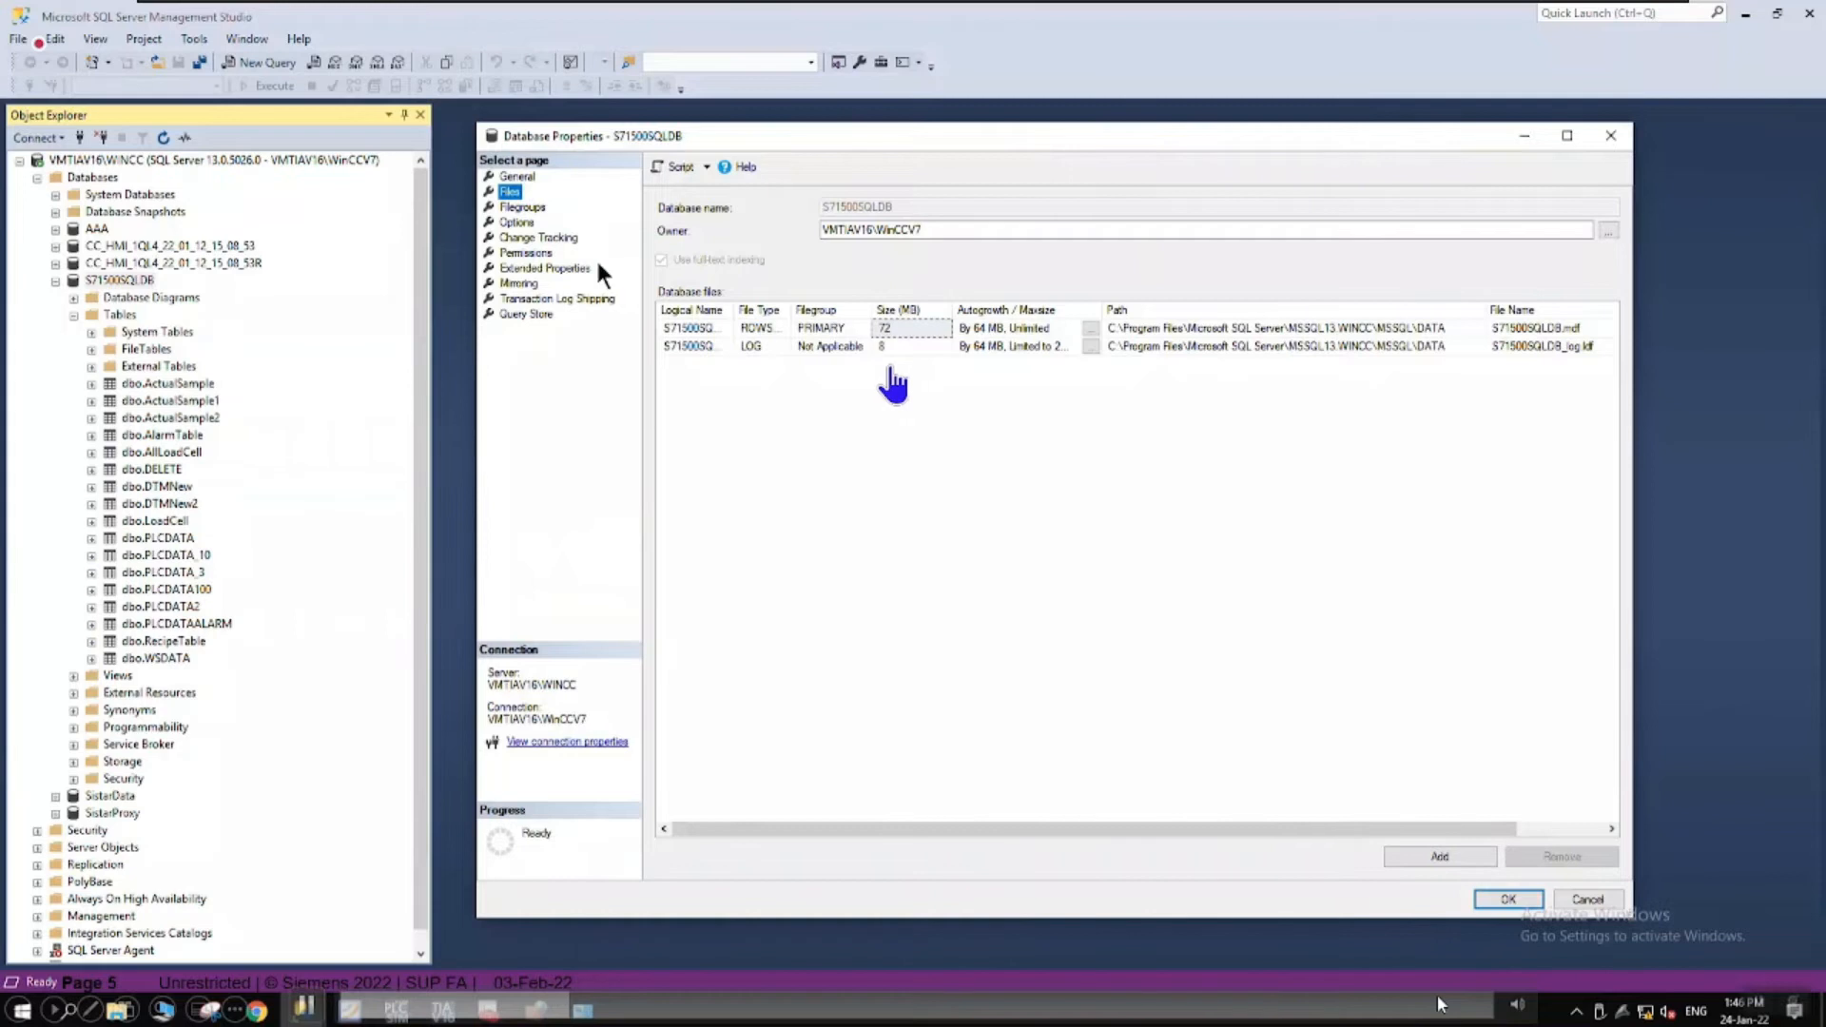
{"action": "left_click", "coordinate": [514, 206]}
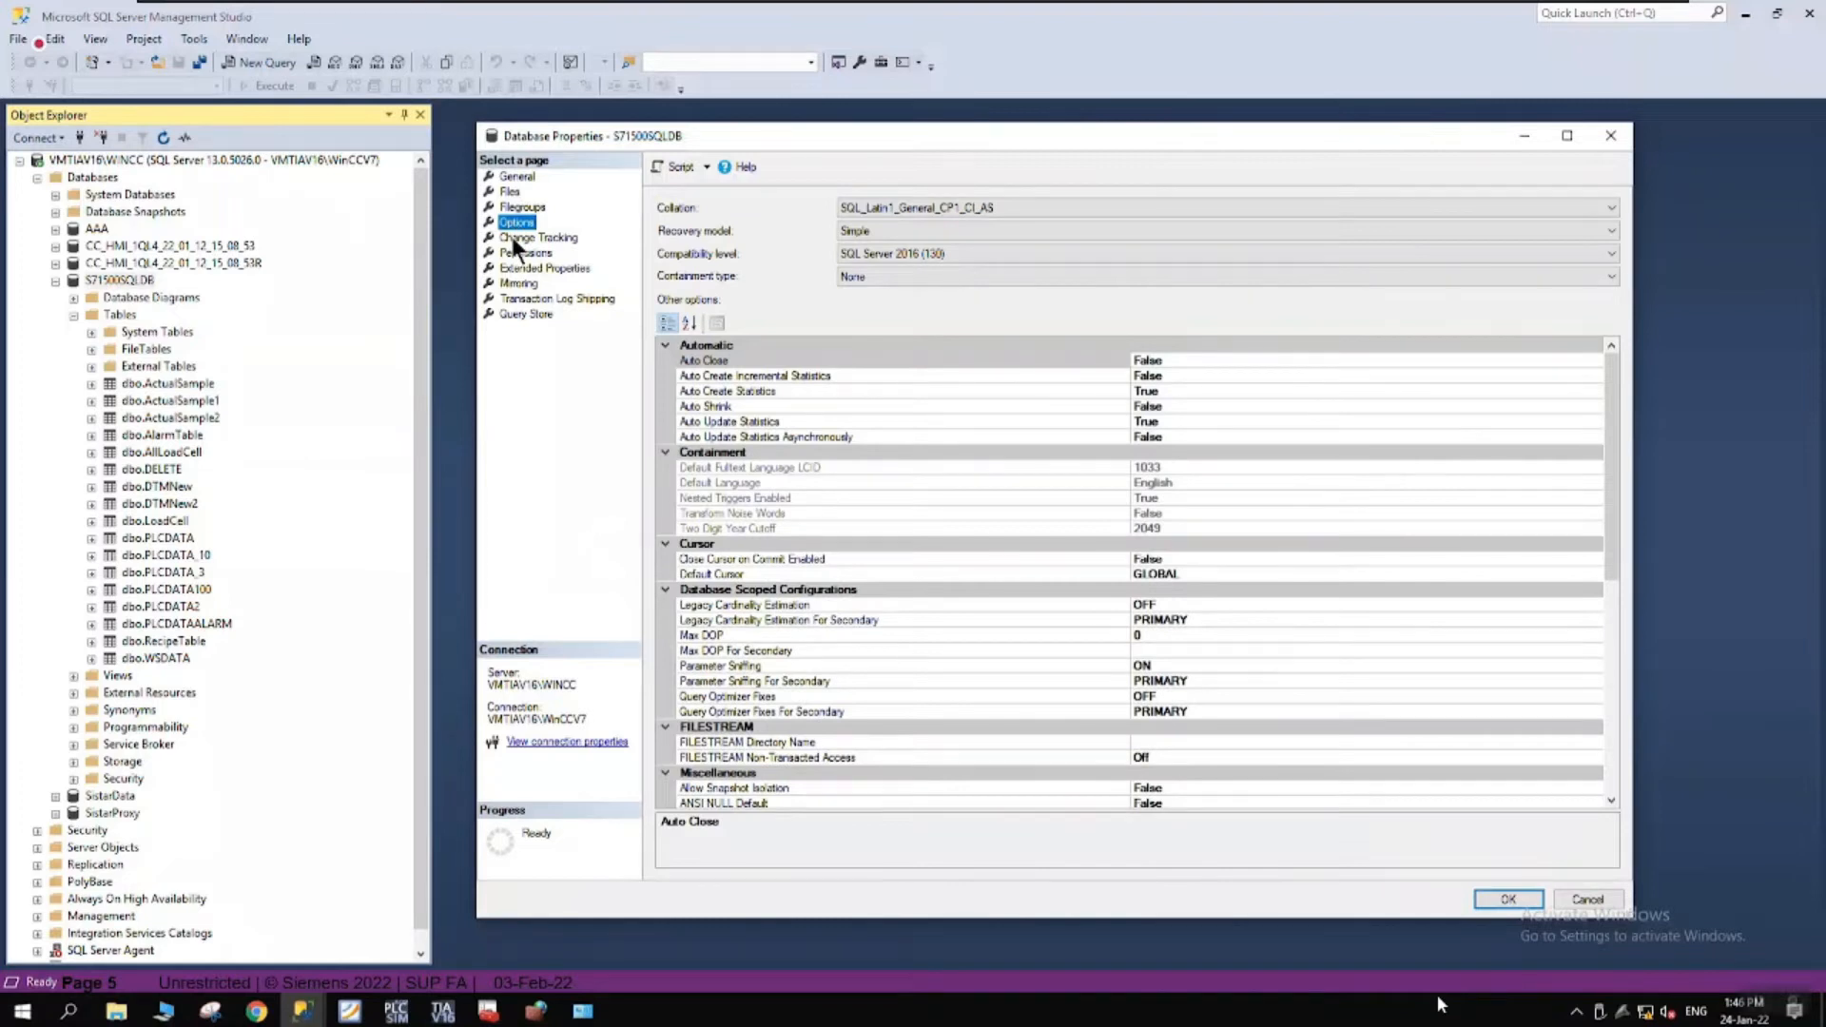
{"action": "left_click", "coordinate": [512, 237]}
- Examine the explicit permissions of the SQL_S71500 user on the S71500SQLDB database, then view its extended properties
{"action": "left_click", "coordinate": [517, 254]}
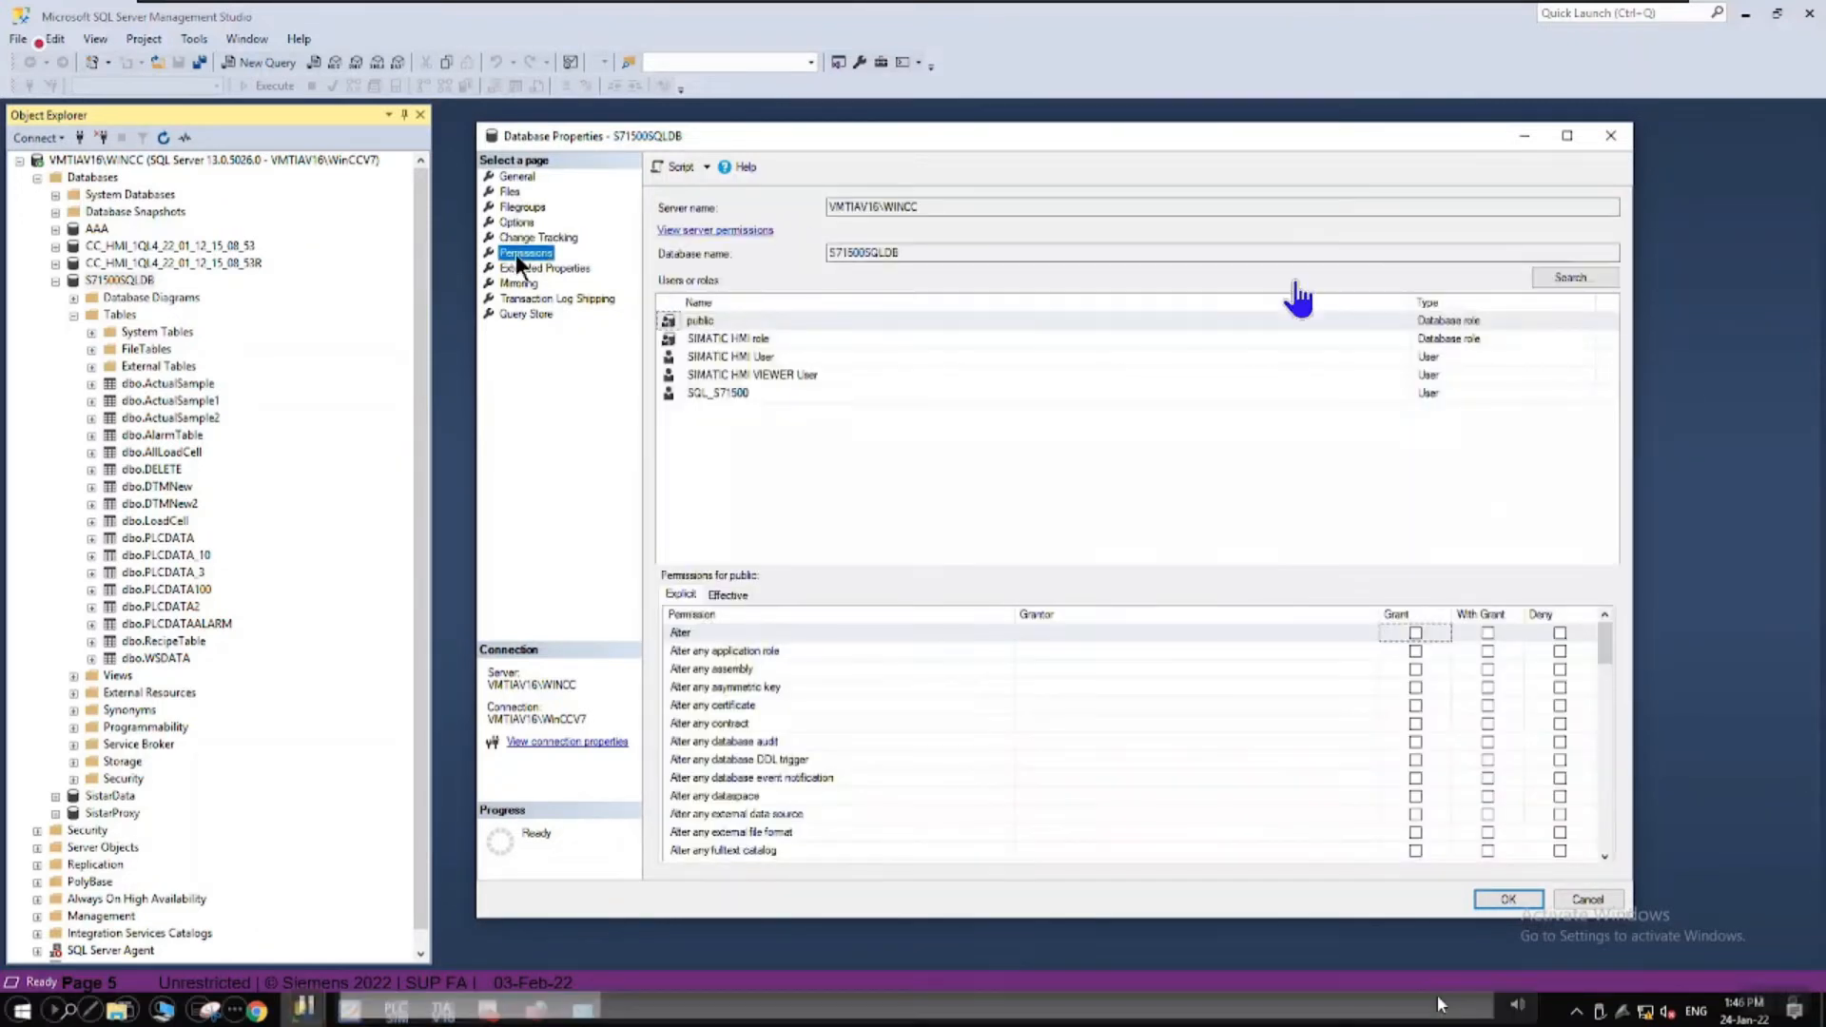
{"action": "left_click", "coordinate": [714, 396]}
{"action": "left_click_drag", "start_coordinate": [1610, 655], "coordinate": [1613, 739]}
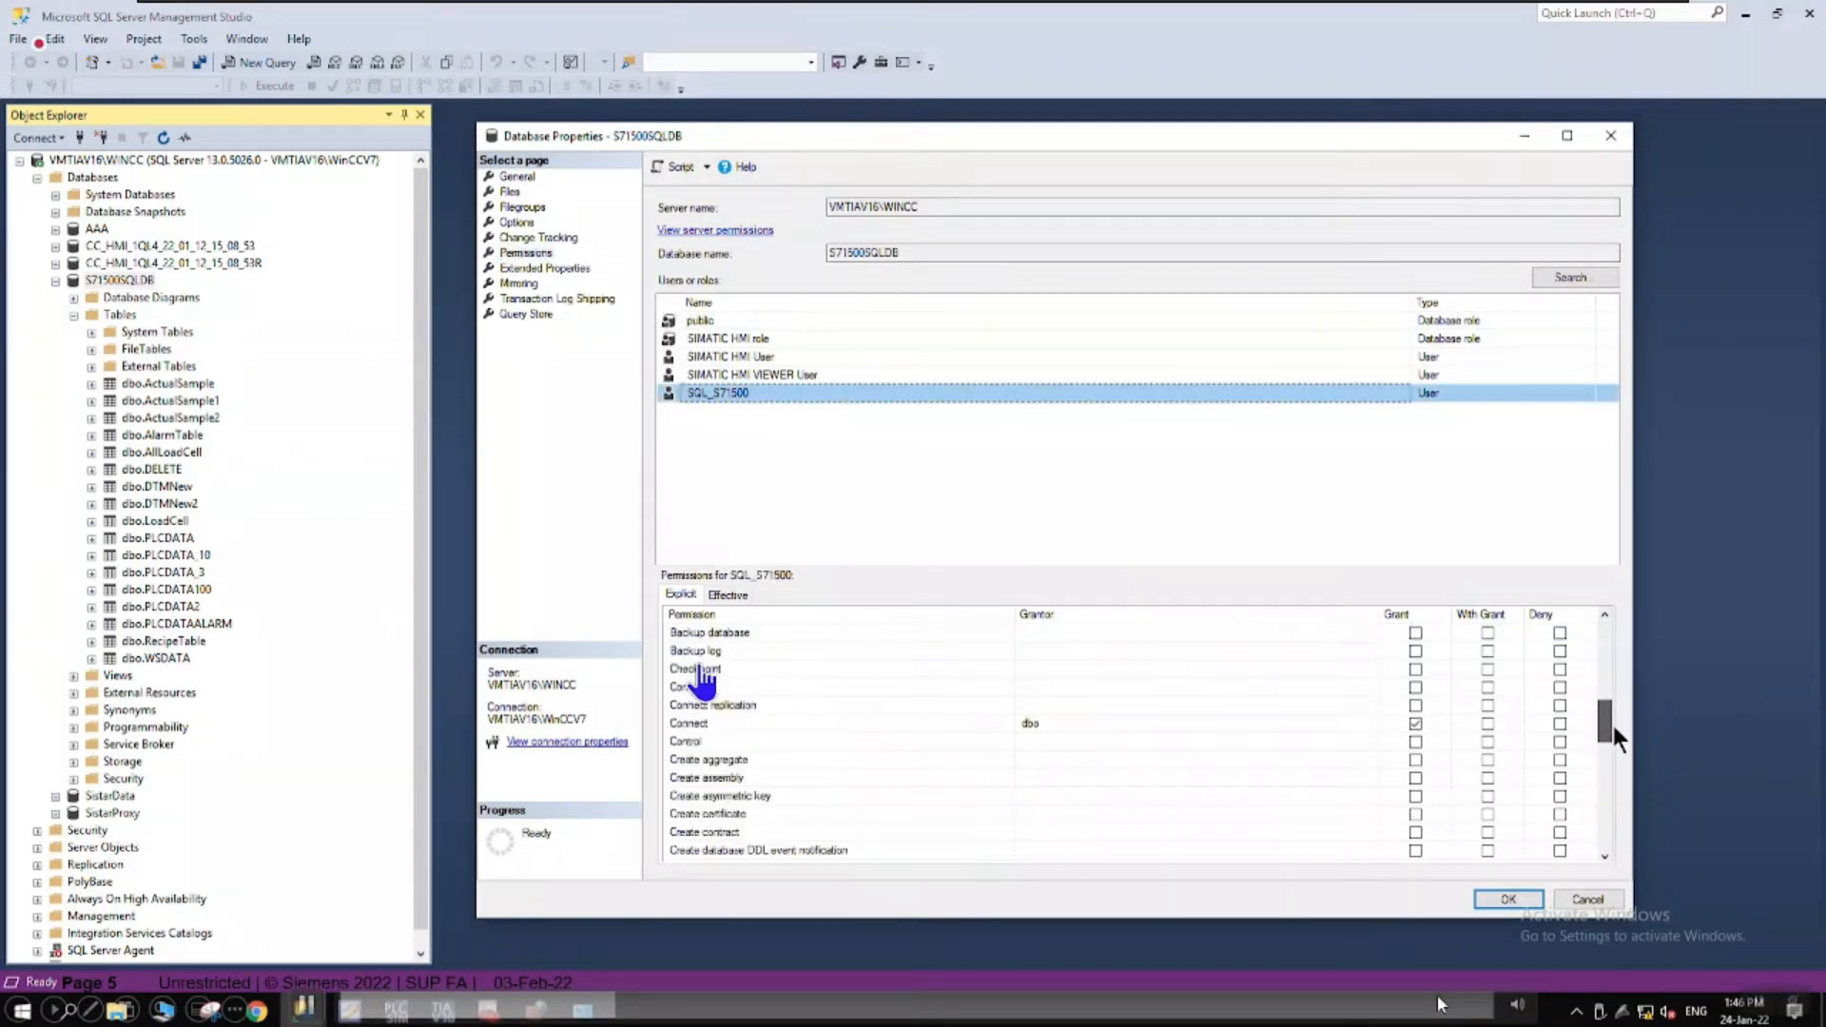
{"action": "left_click", "coordinate": [1583, 727]}
{"action": "left_click", "coordinate": [540, 269]}
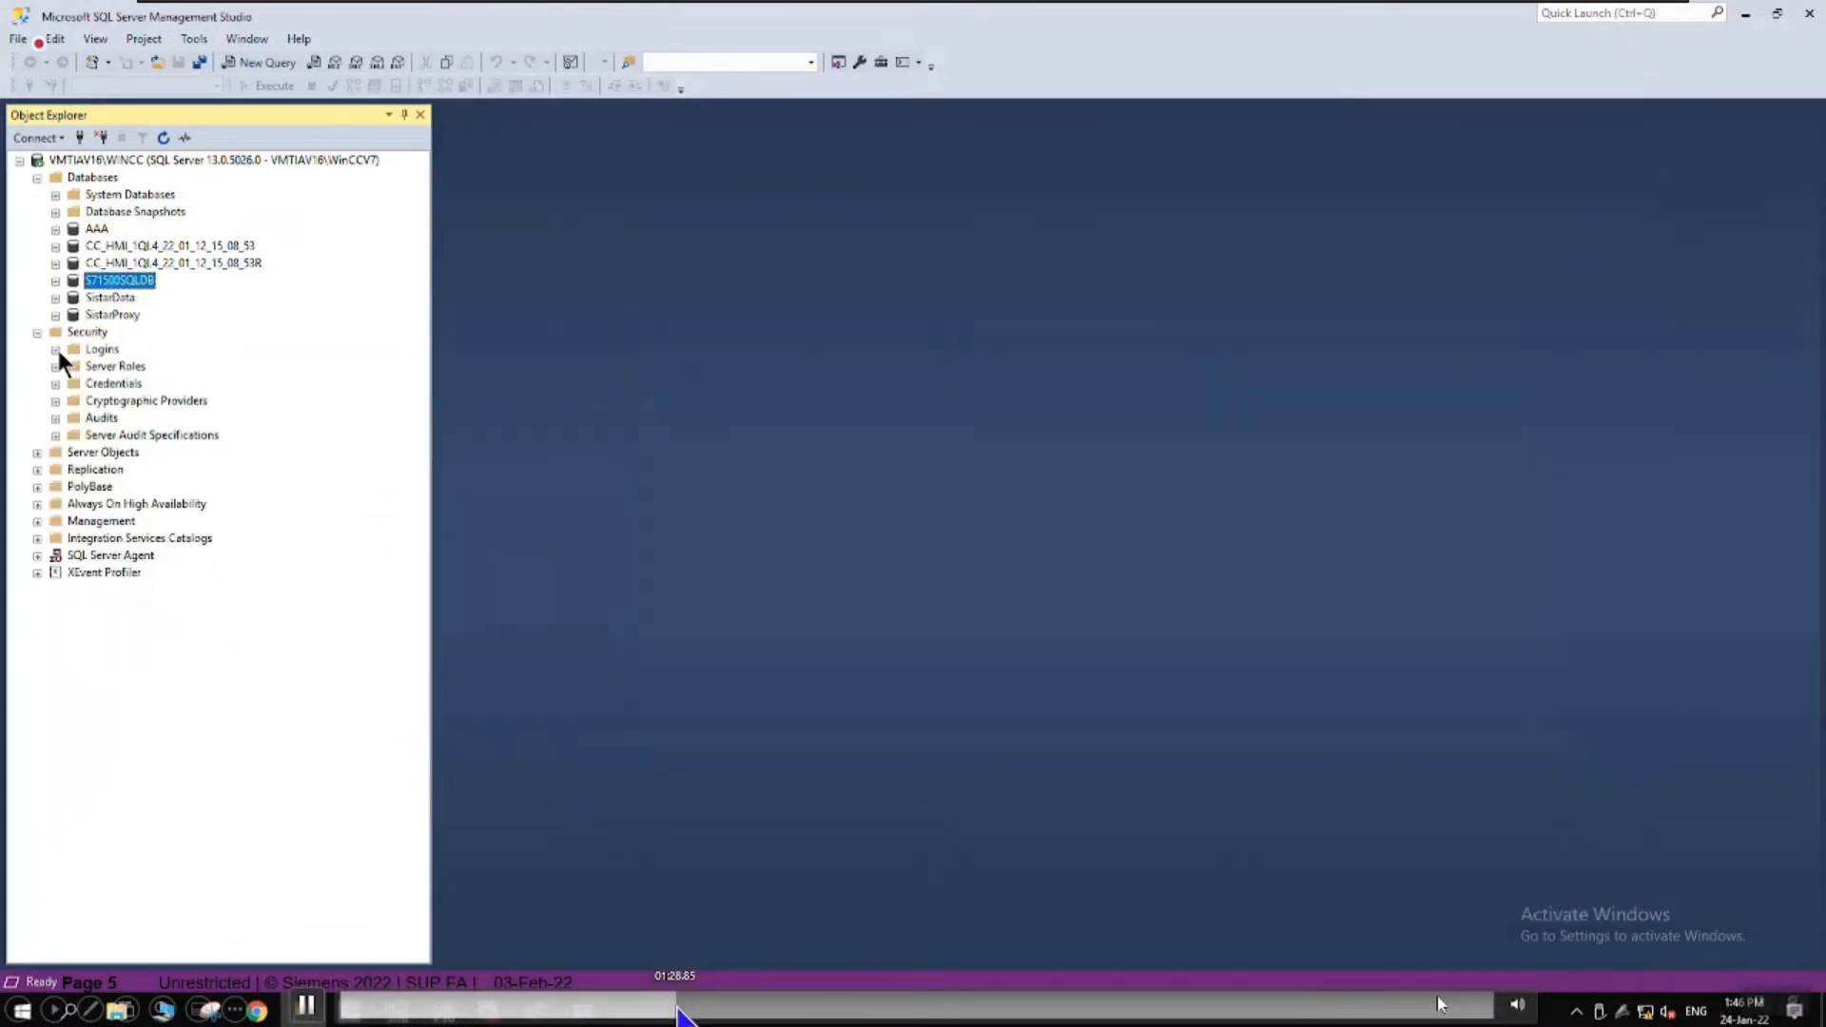
- Expand the server's security logins and review the general properties of the SQL_S71500 login
{"action": "left_click", "coordinate": [56, 349]}
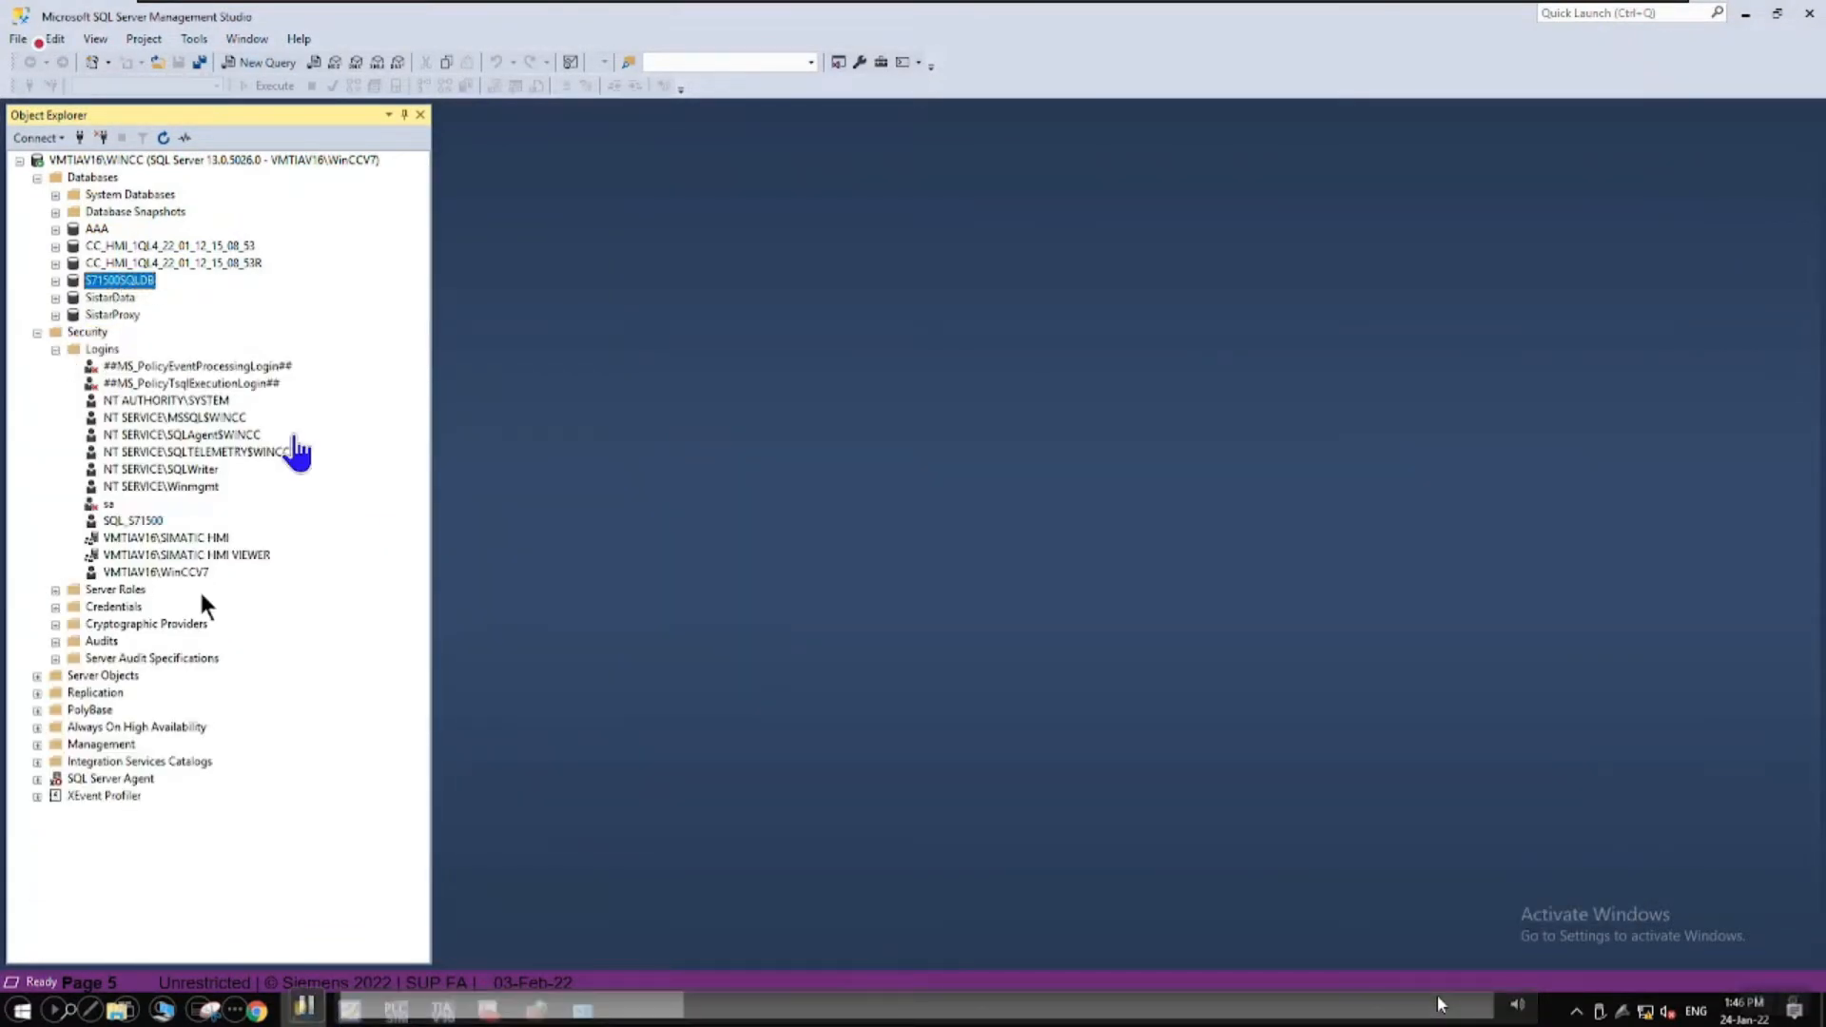
{"action": "left_click", "coordinate": [133, 521]}
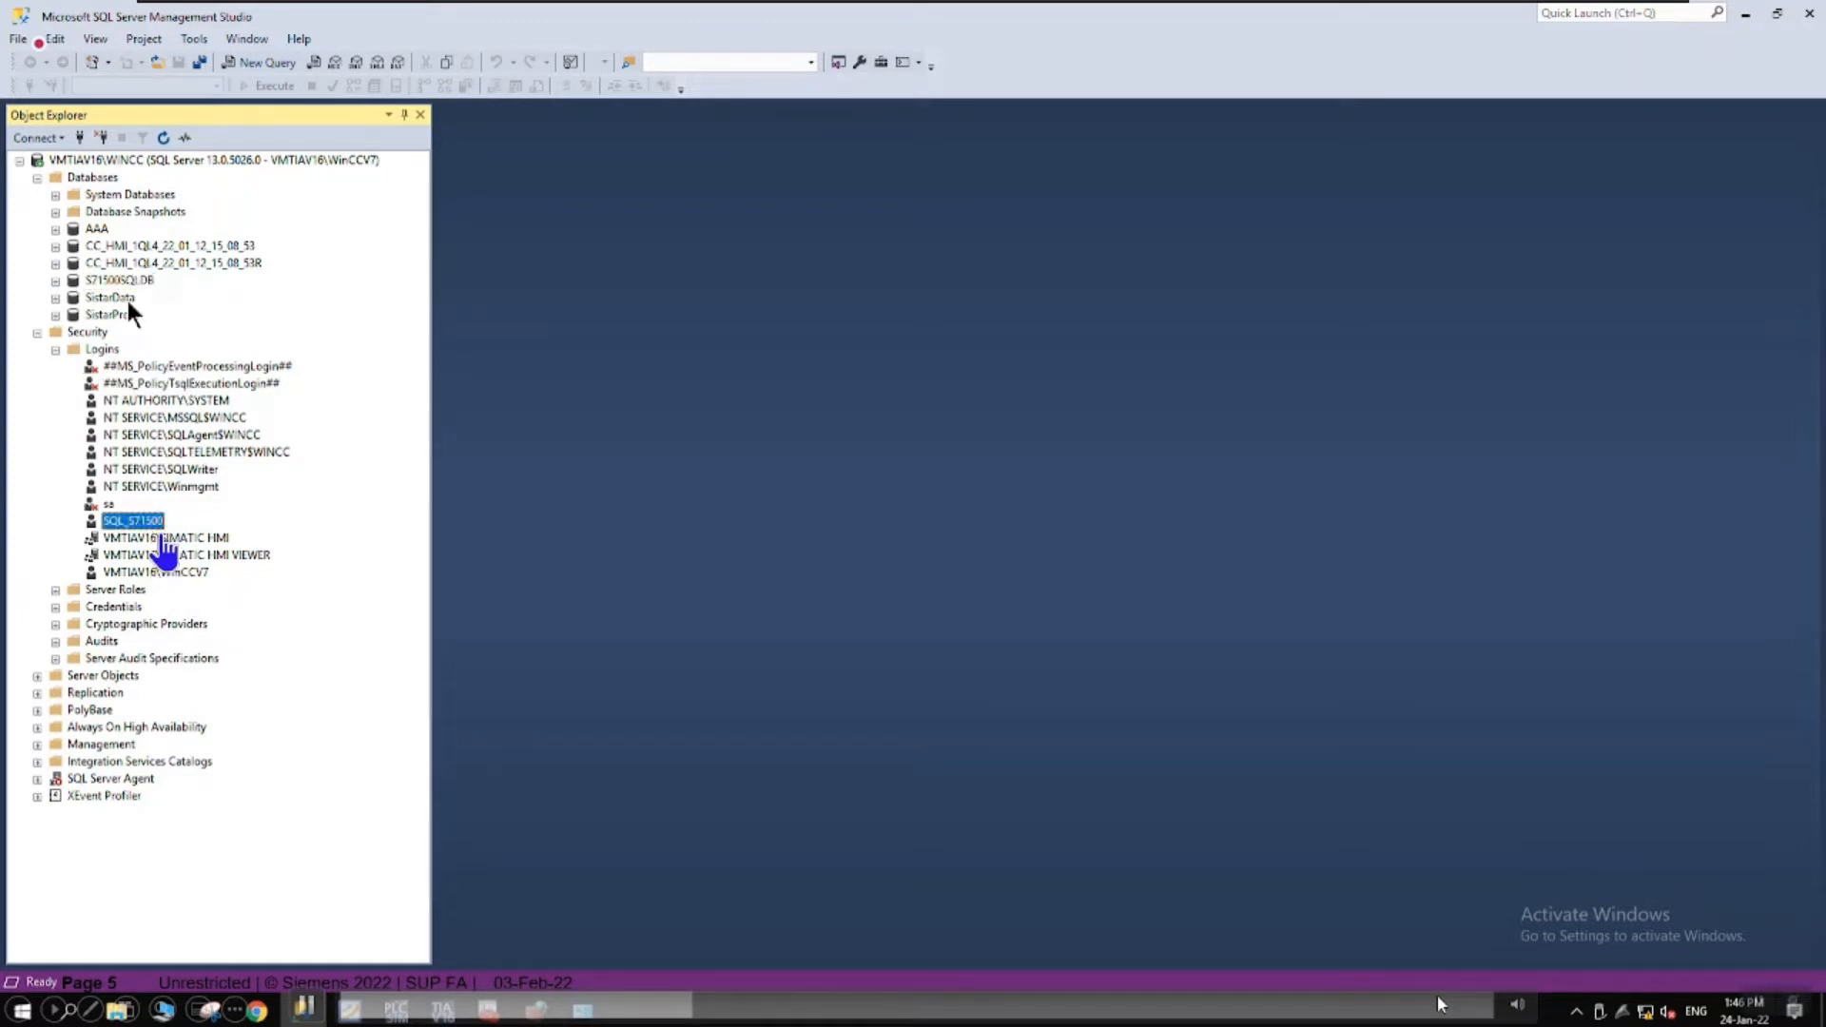
{"action": "right_click", "coordinate": [139, 521]}
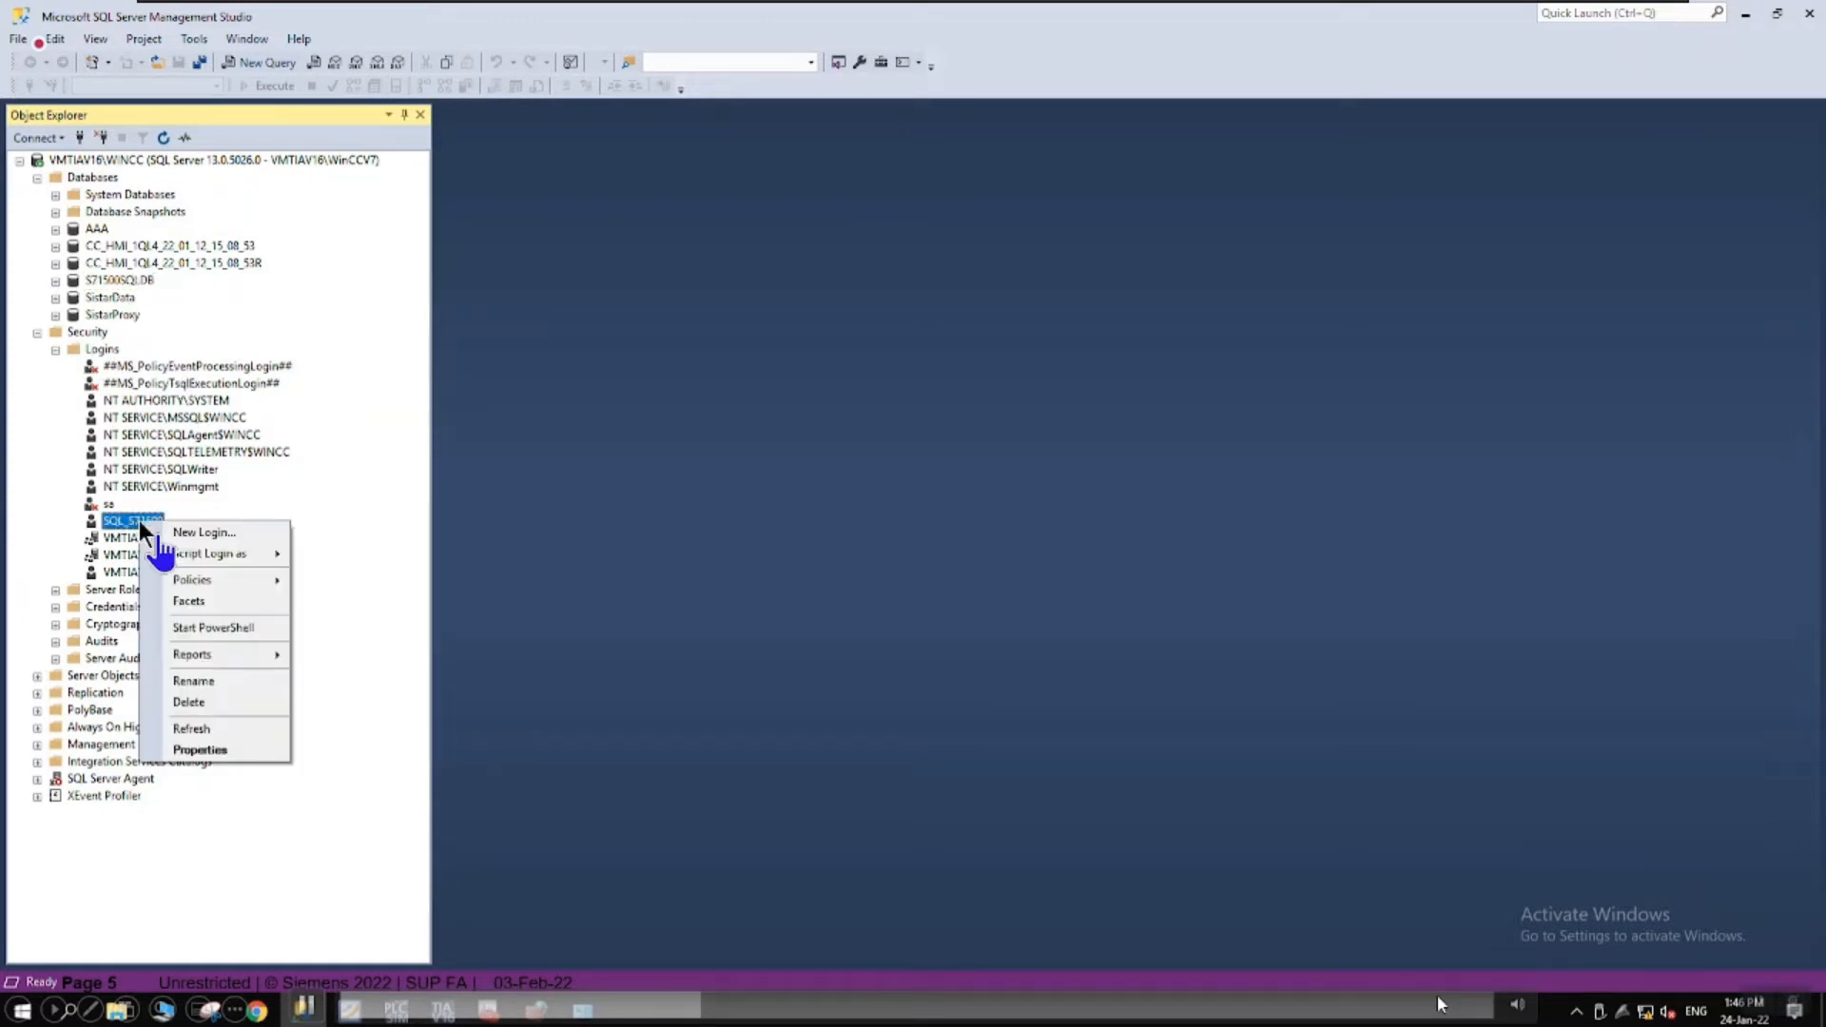
{"action": "left_click", "coordinate": [252, 751]}
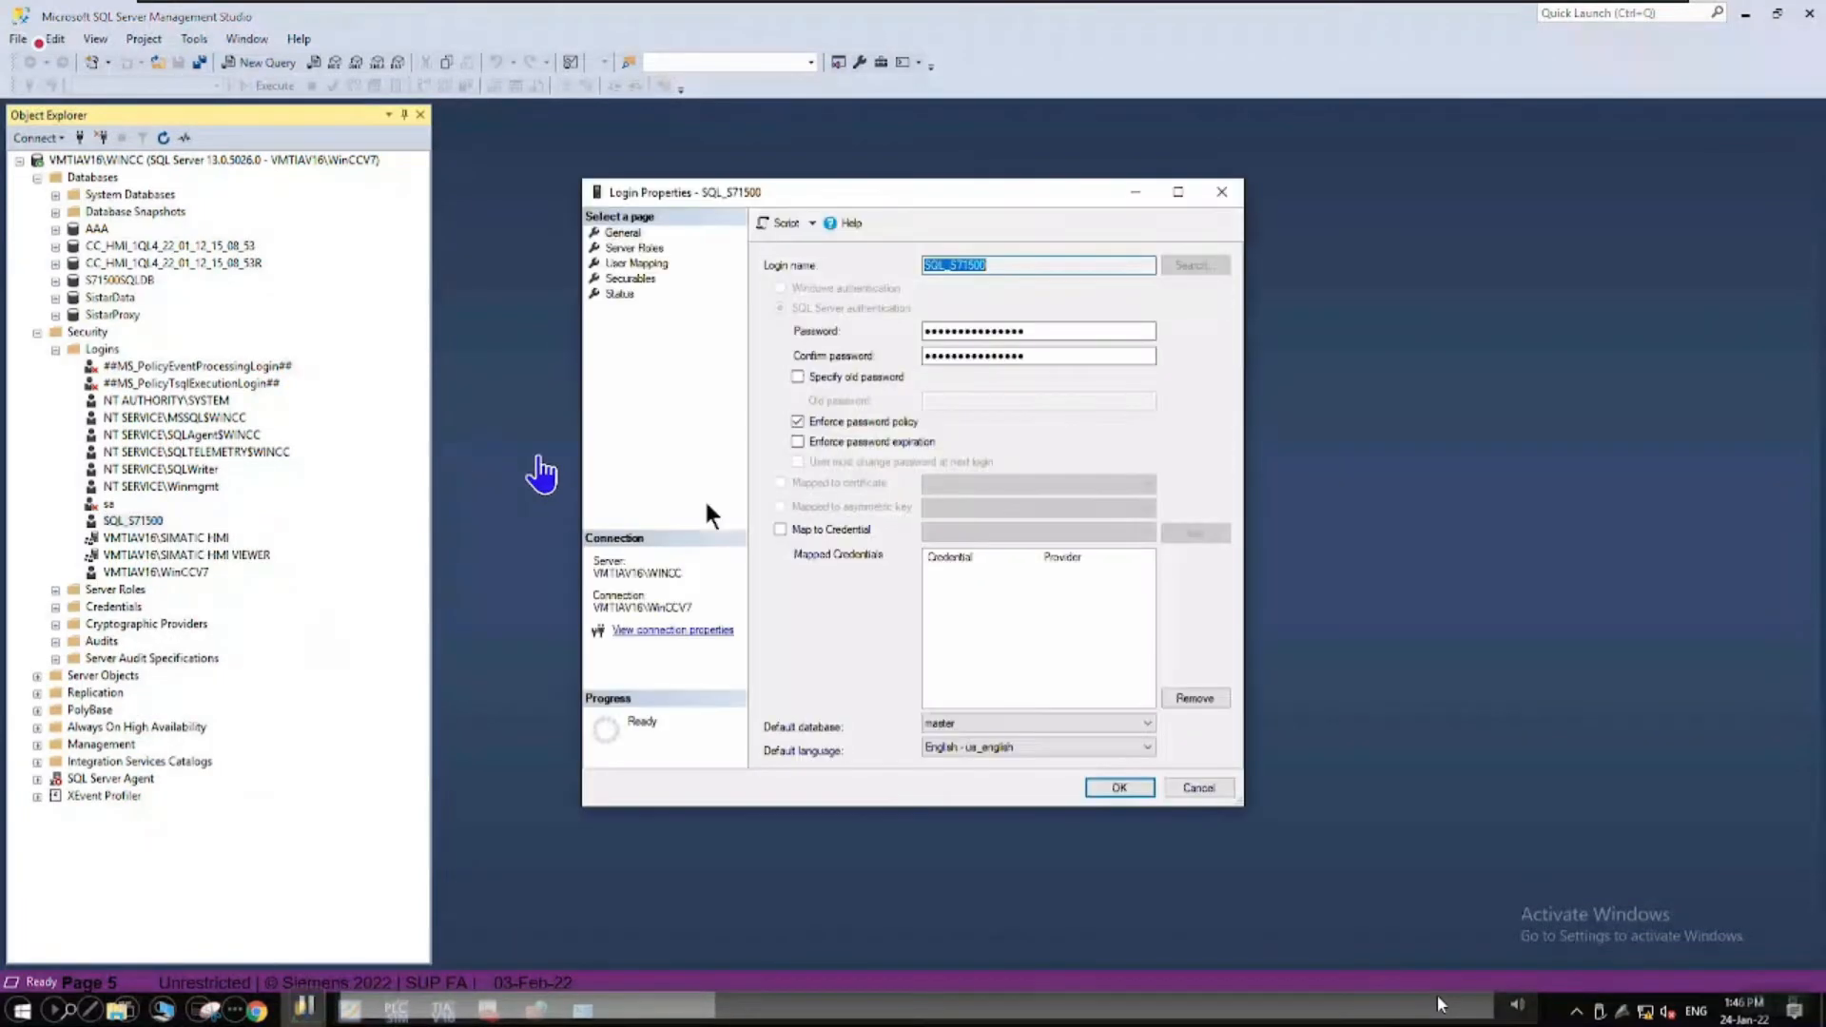
{"action": "left_click", "coordinate": [623, 232]}
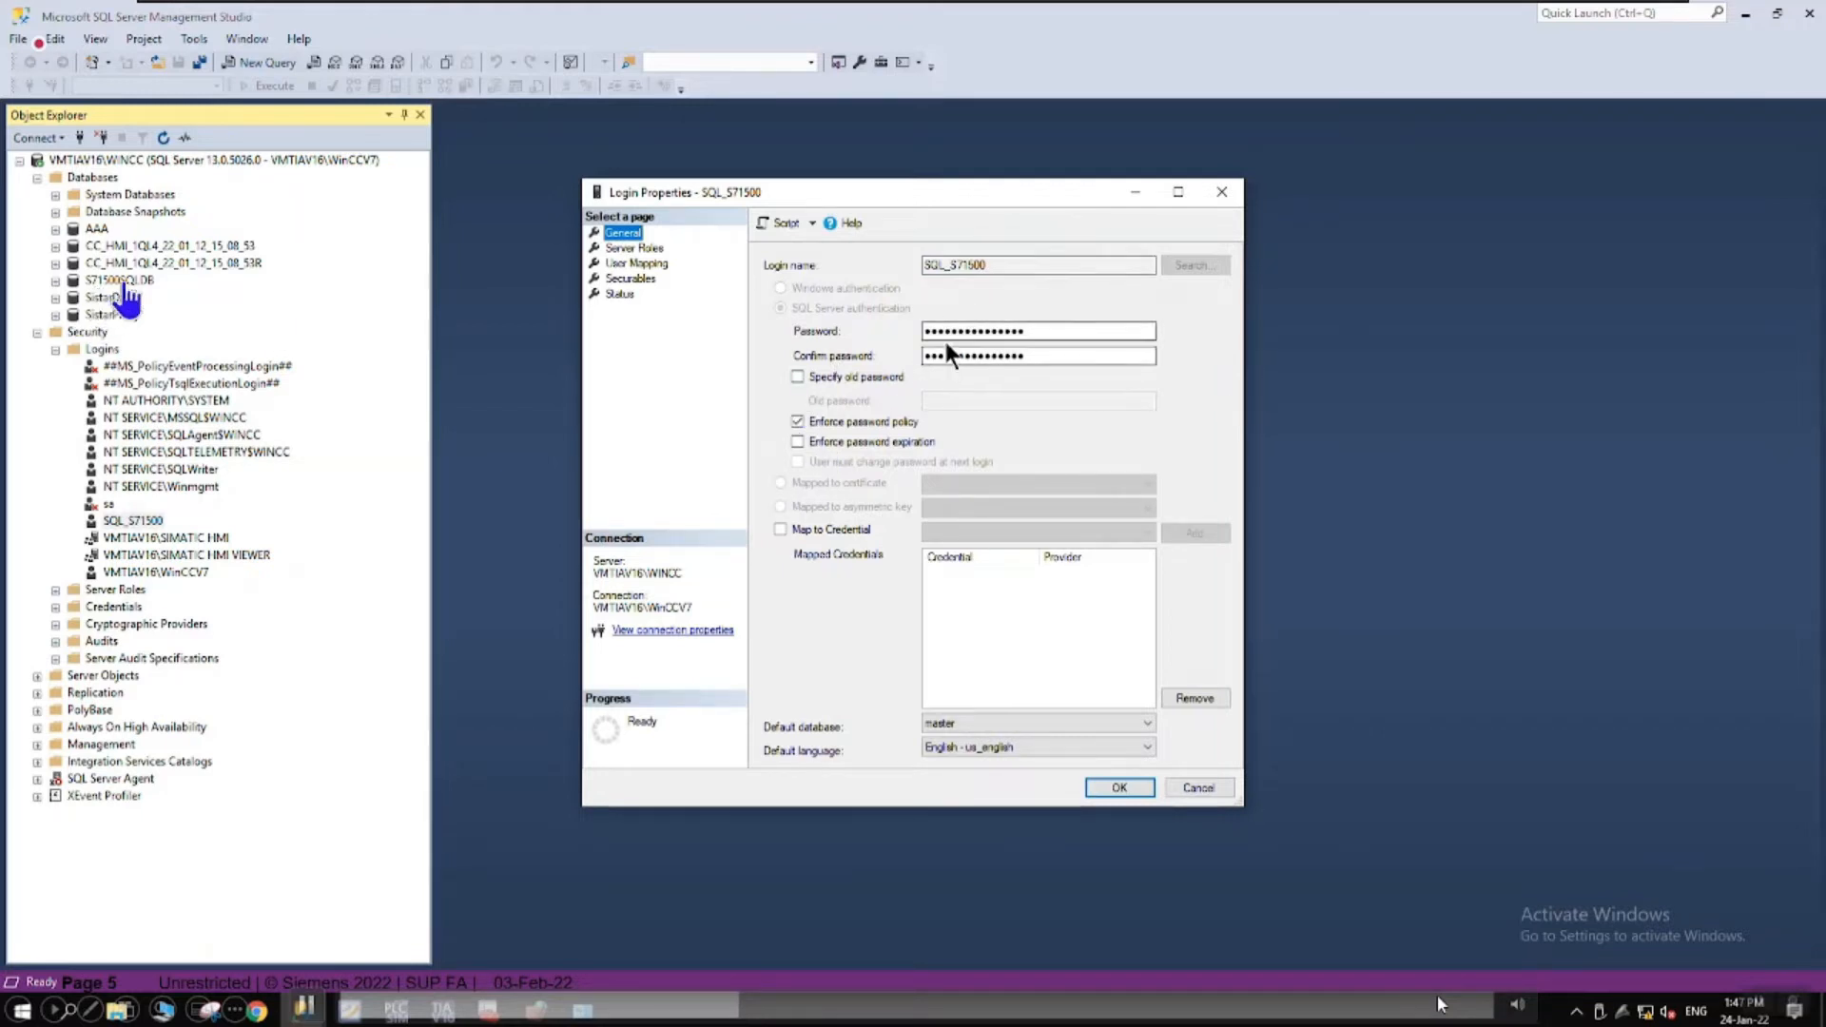
- Review the SQL_S71500 login's server roles and its user mapping and role memberships for S71500SQLDB
{"action": "left_click", "coordinate": [650, 248]}
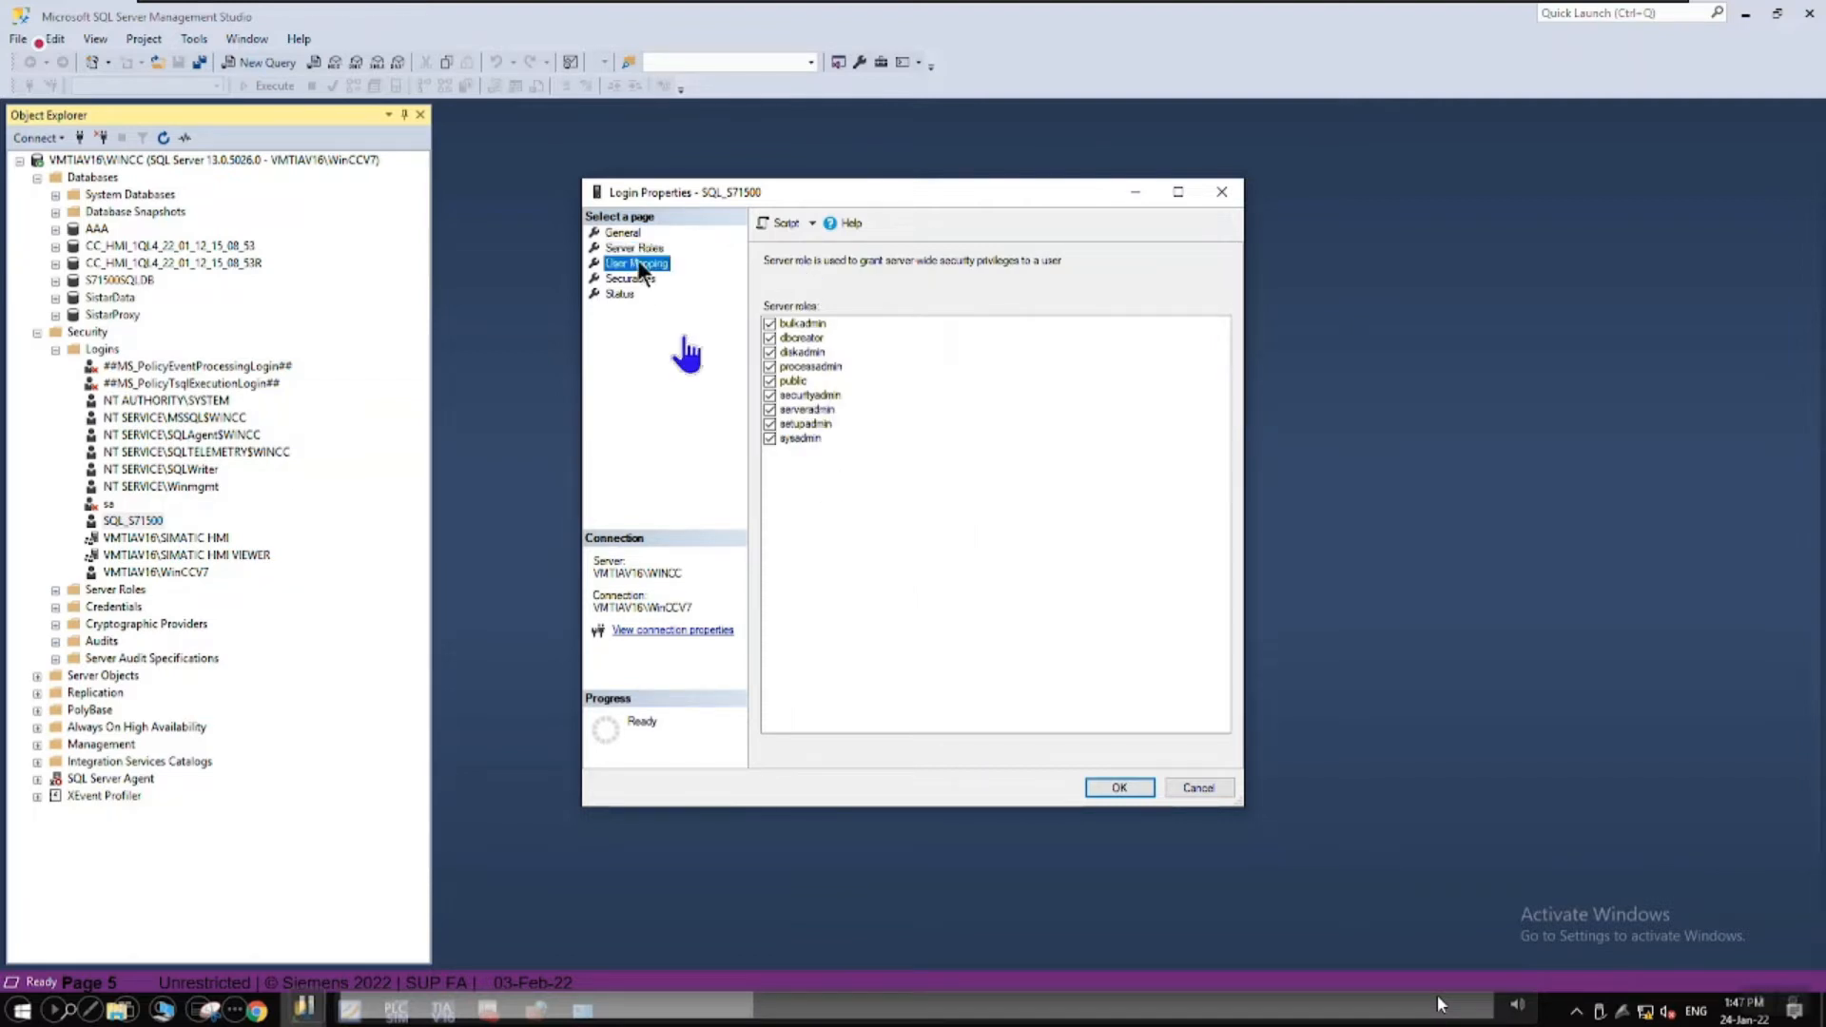
{"action": "left_click", "coordinate": [637, 262]}
{"action": "left_click", "coordinate": [837, 410]}
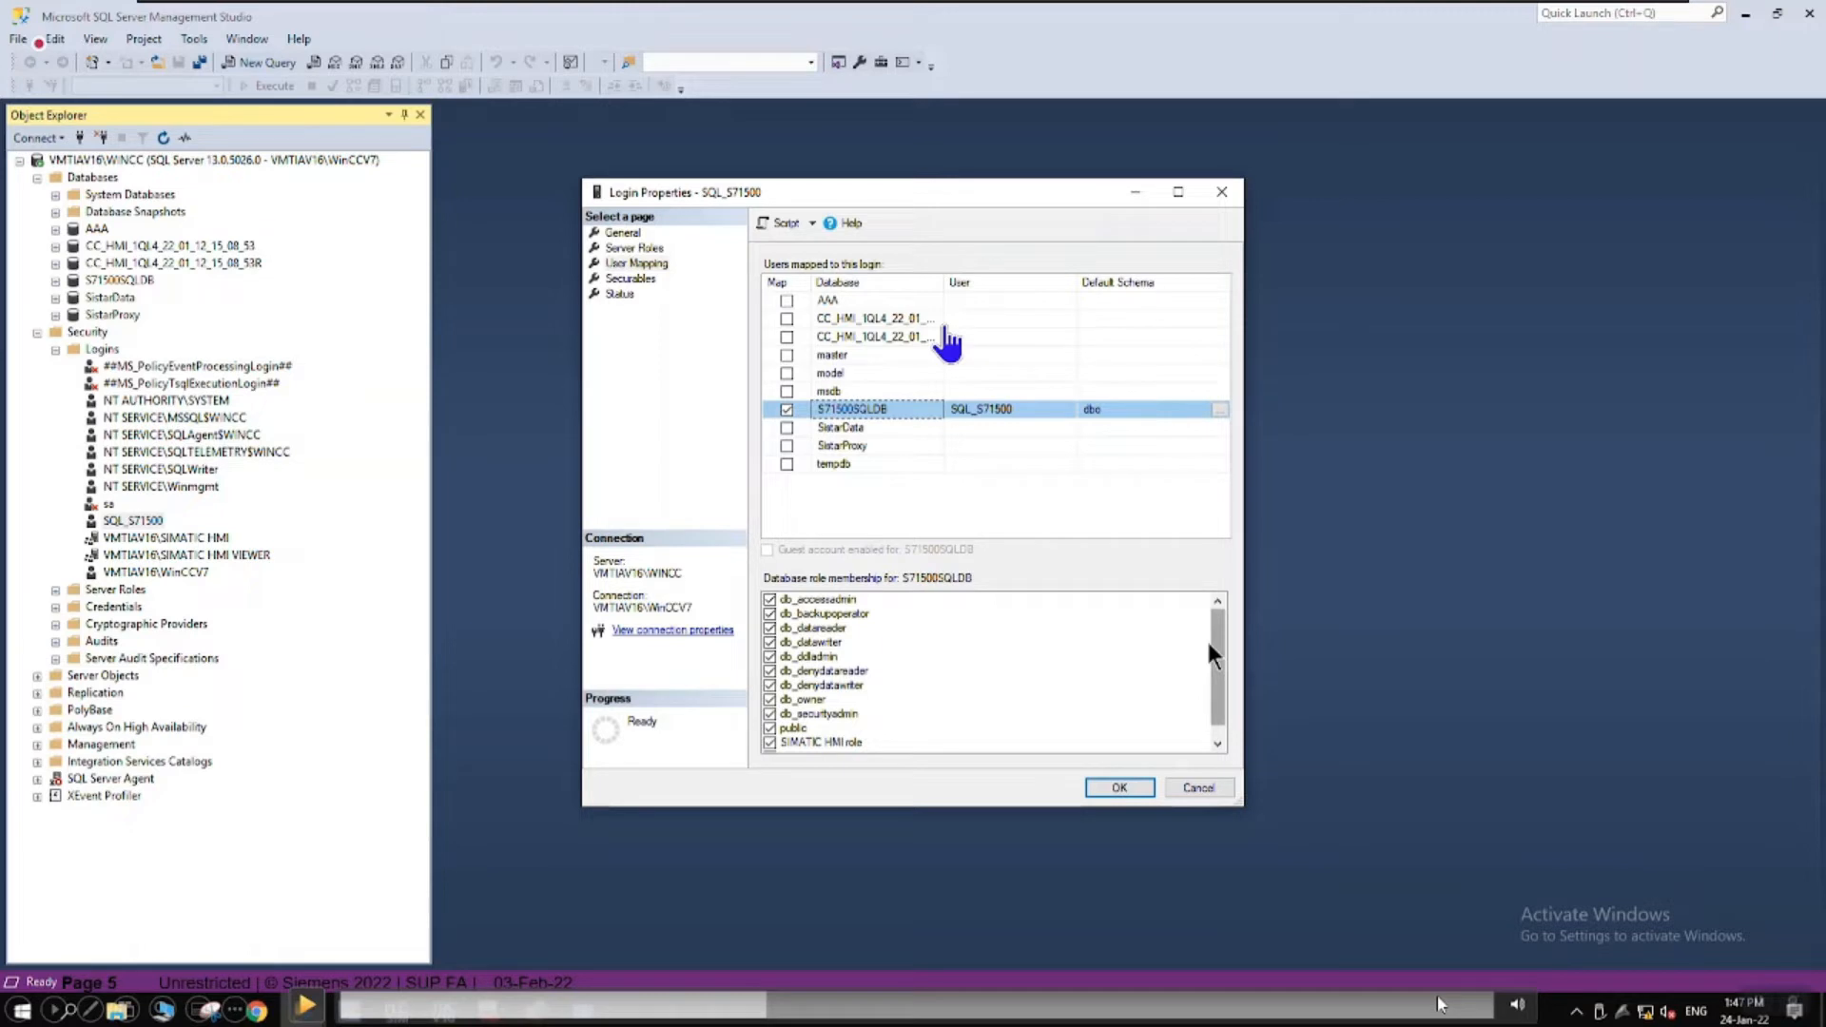
- Enlarge the login properties window and examine the explicit permissions of SQL_S71500 on the VMTIAV16\WINCC server under Securables
{"action": "left_click", "coordinate": [633, 281]}
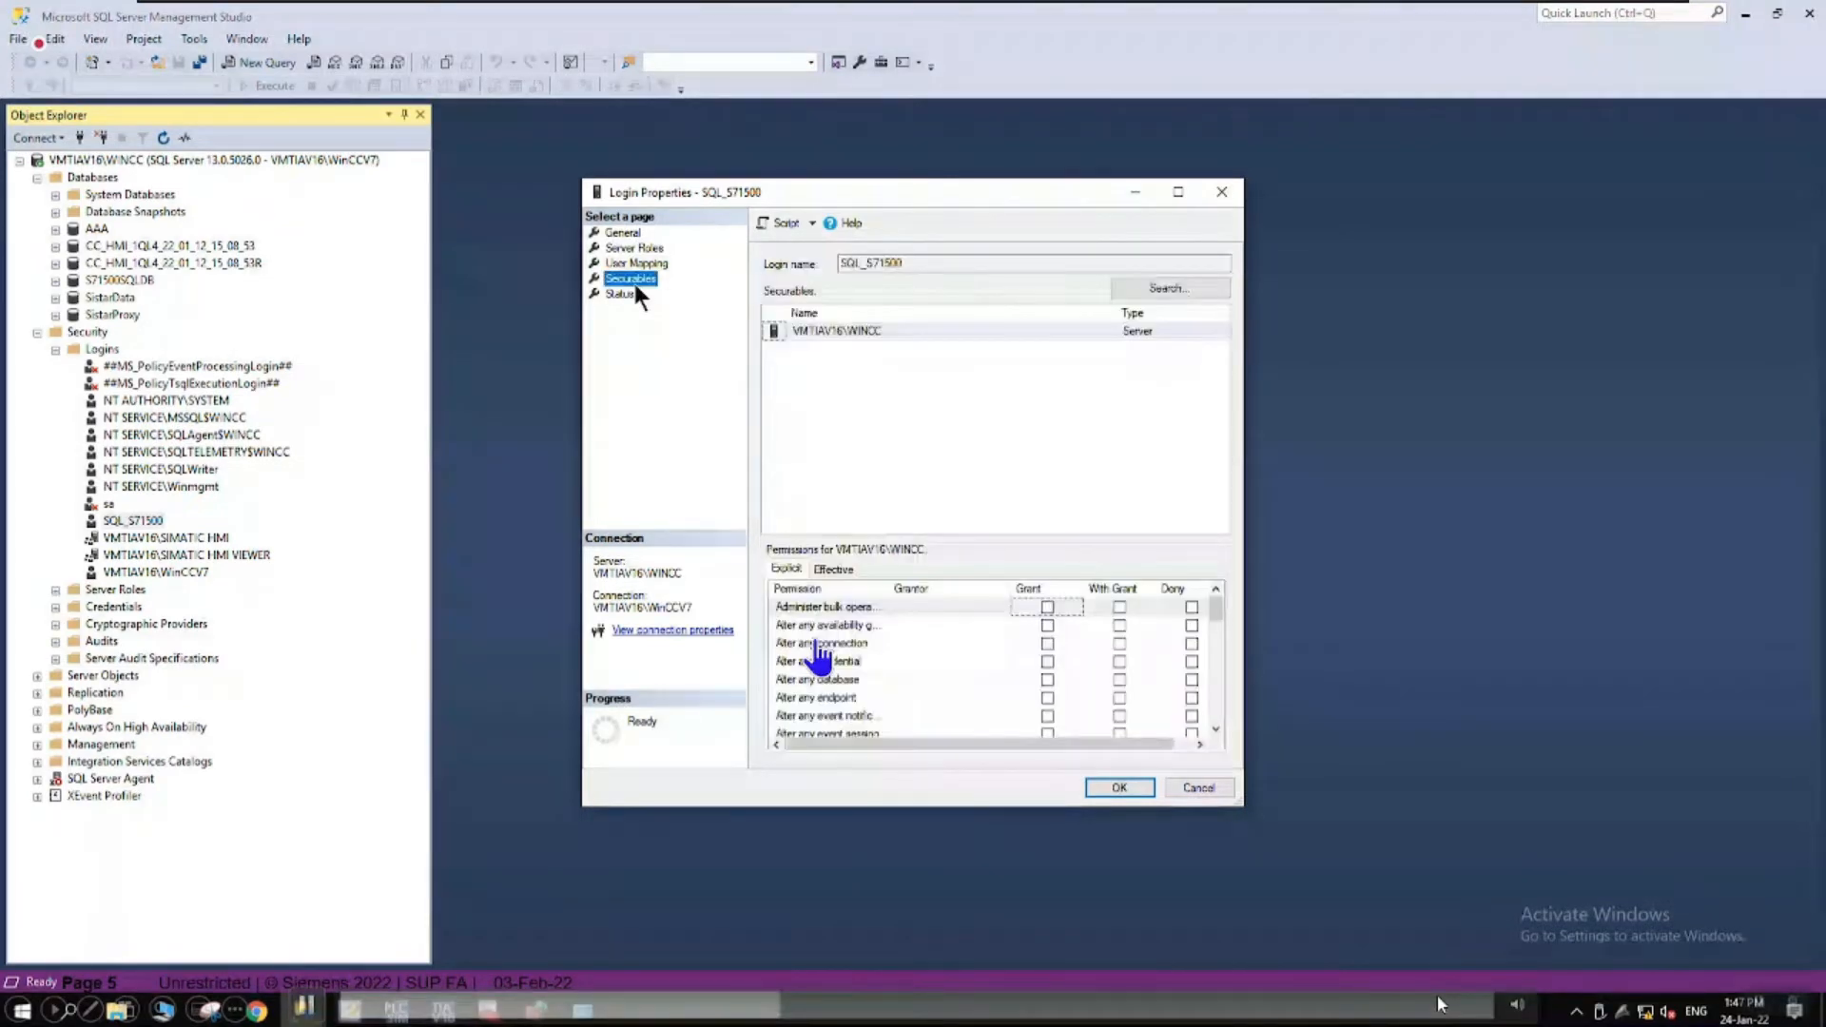
{"action": "left_click", "coordinate": [818, 330]}
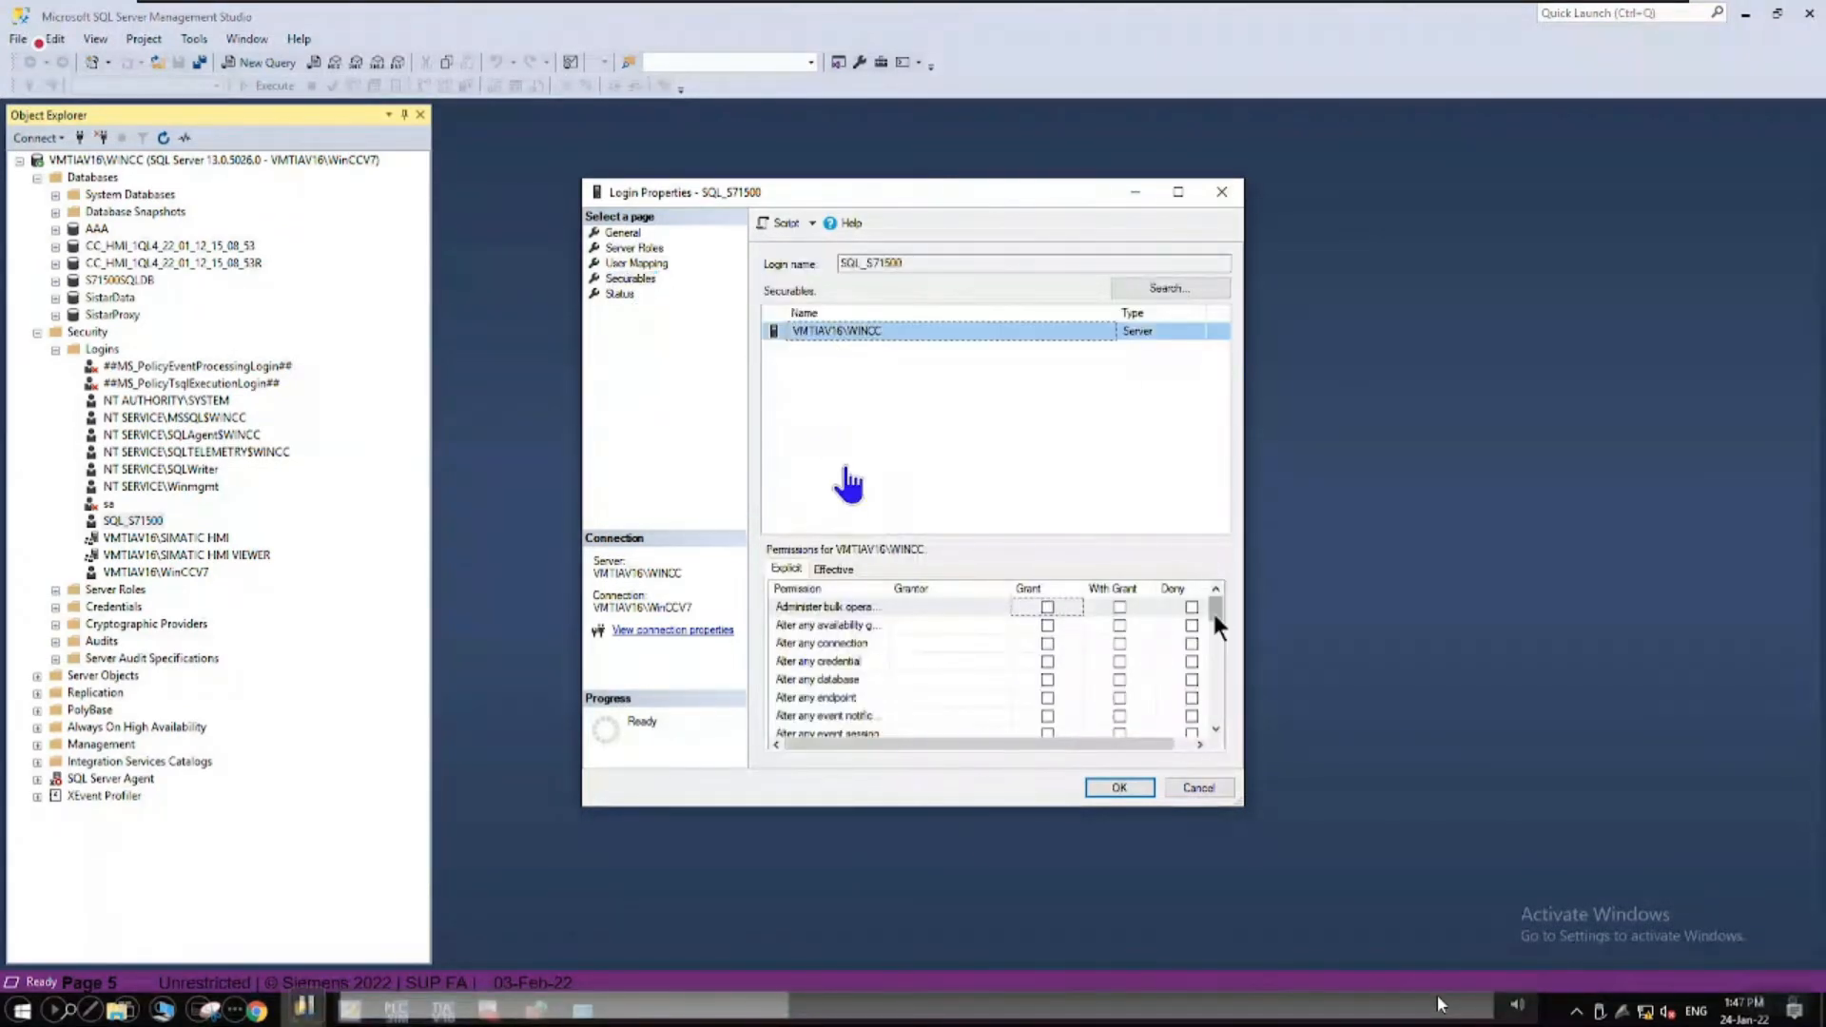
{"action": "left_click_drag", "start_coordinate": [1215, 615], "coordinate": [1215, 633]}
{"action": "left_click_drag", "start_coordinate": [1258, 815], "coordinate": [1506, 894]}
{"action": "left_click_drag", "start_coordinate": [1469, 694], "coordinate": [1471, 774]}
{"action": "left_click", "coordinate": [853, 756]}
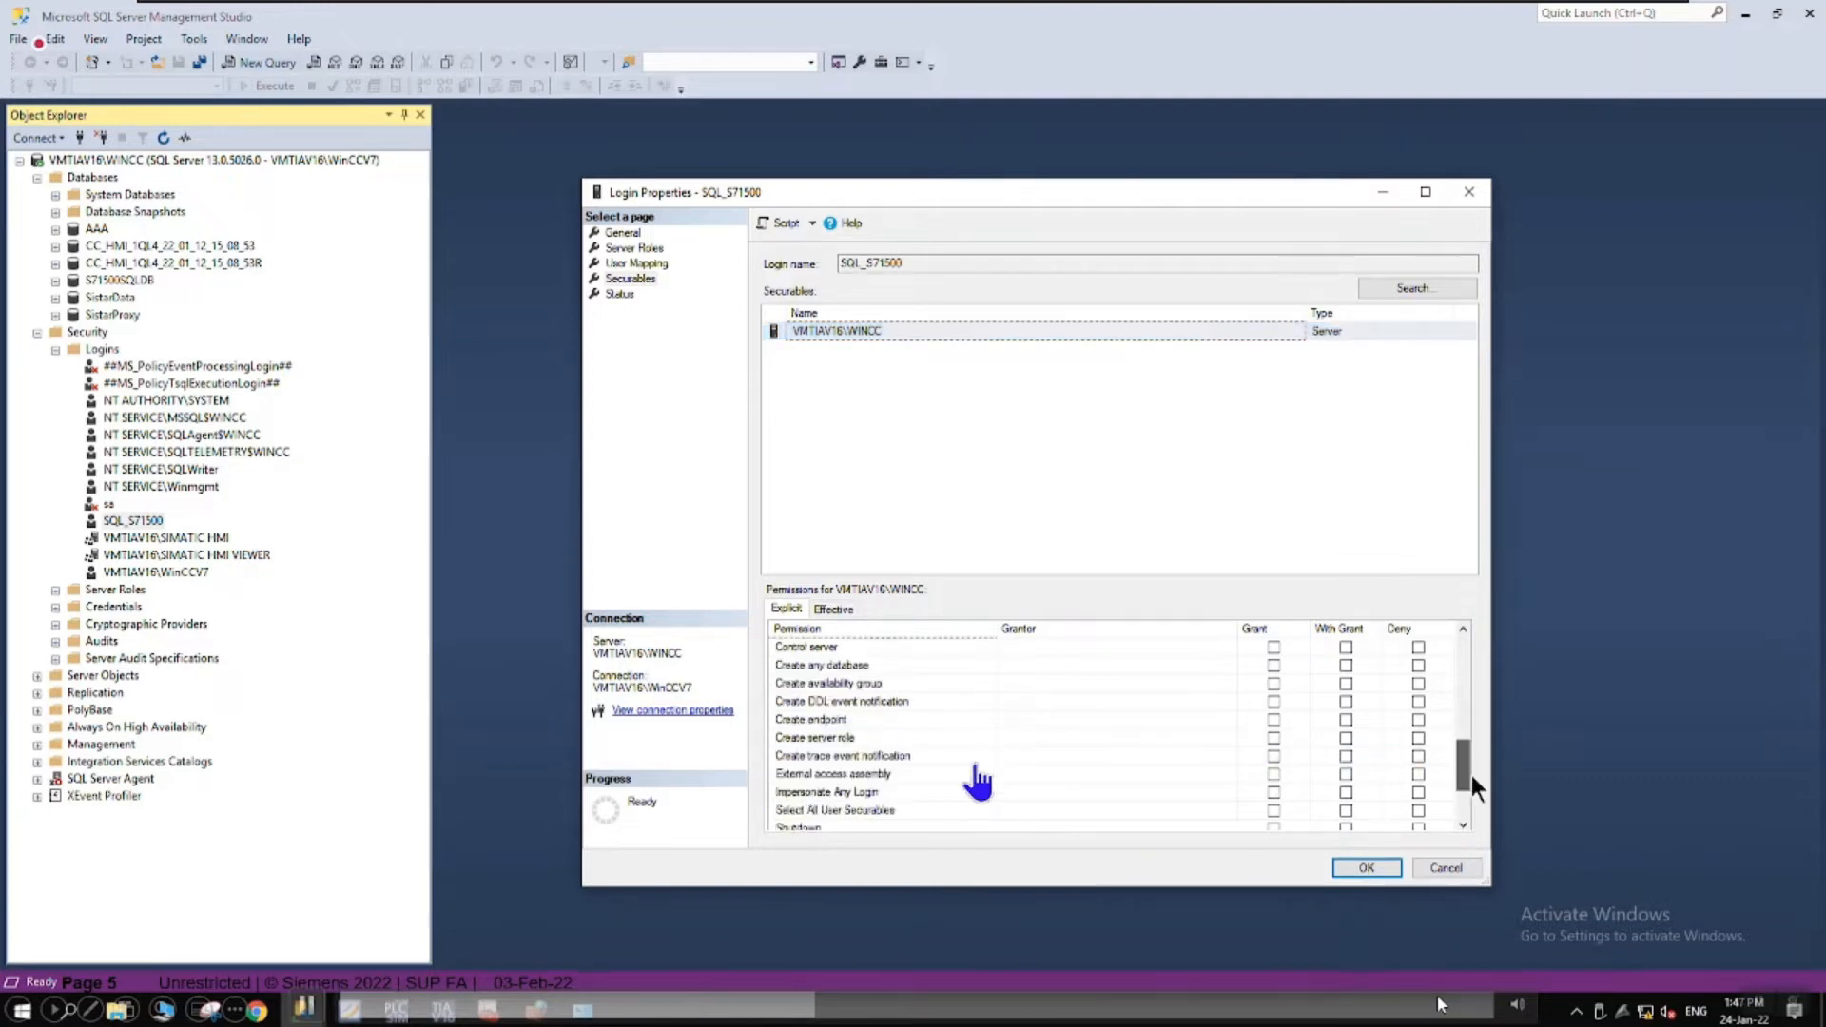
{"action": "left_click", "coordinate": [849, 1007]}
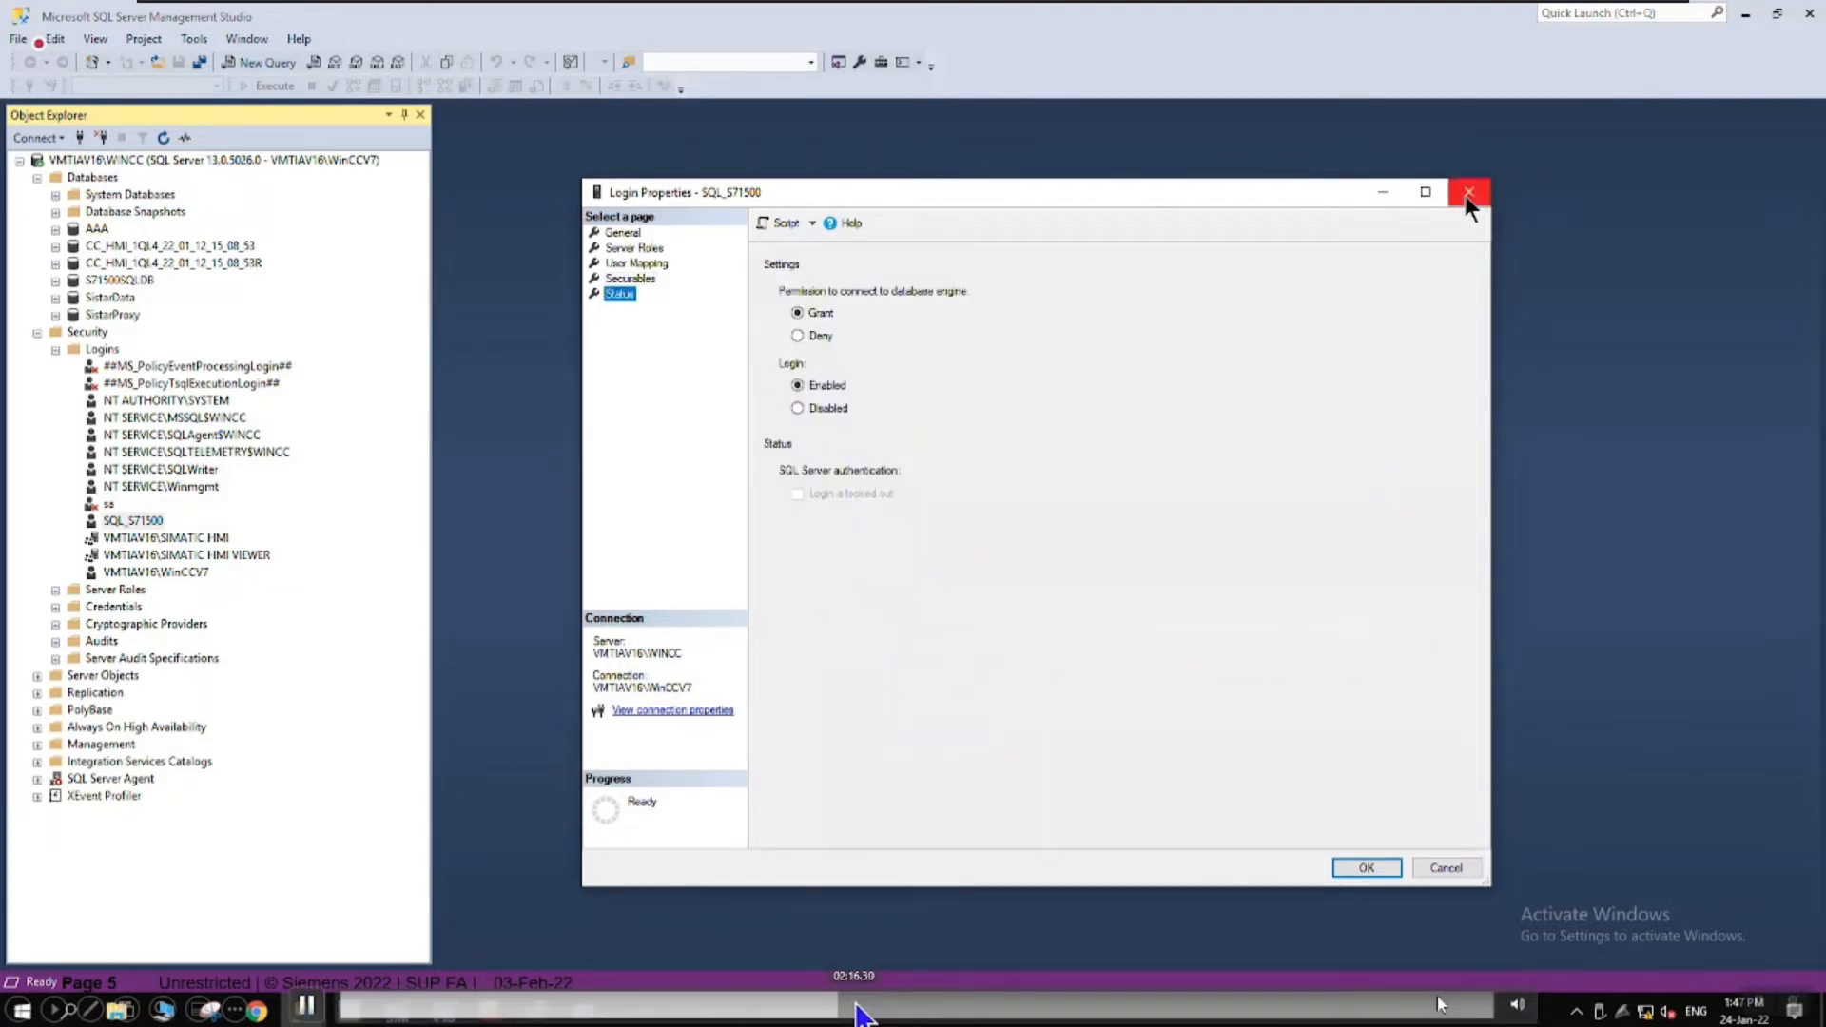
{"action": "left_click", "coordinate": [869, 1007]}
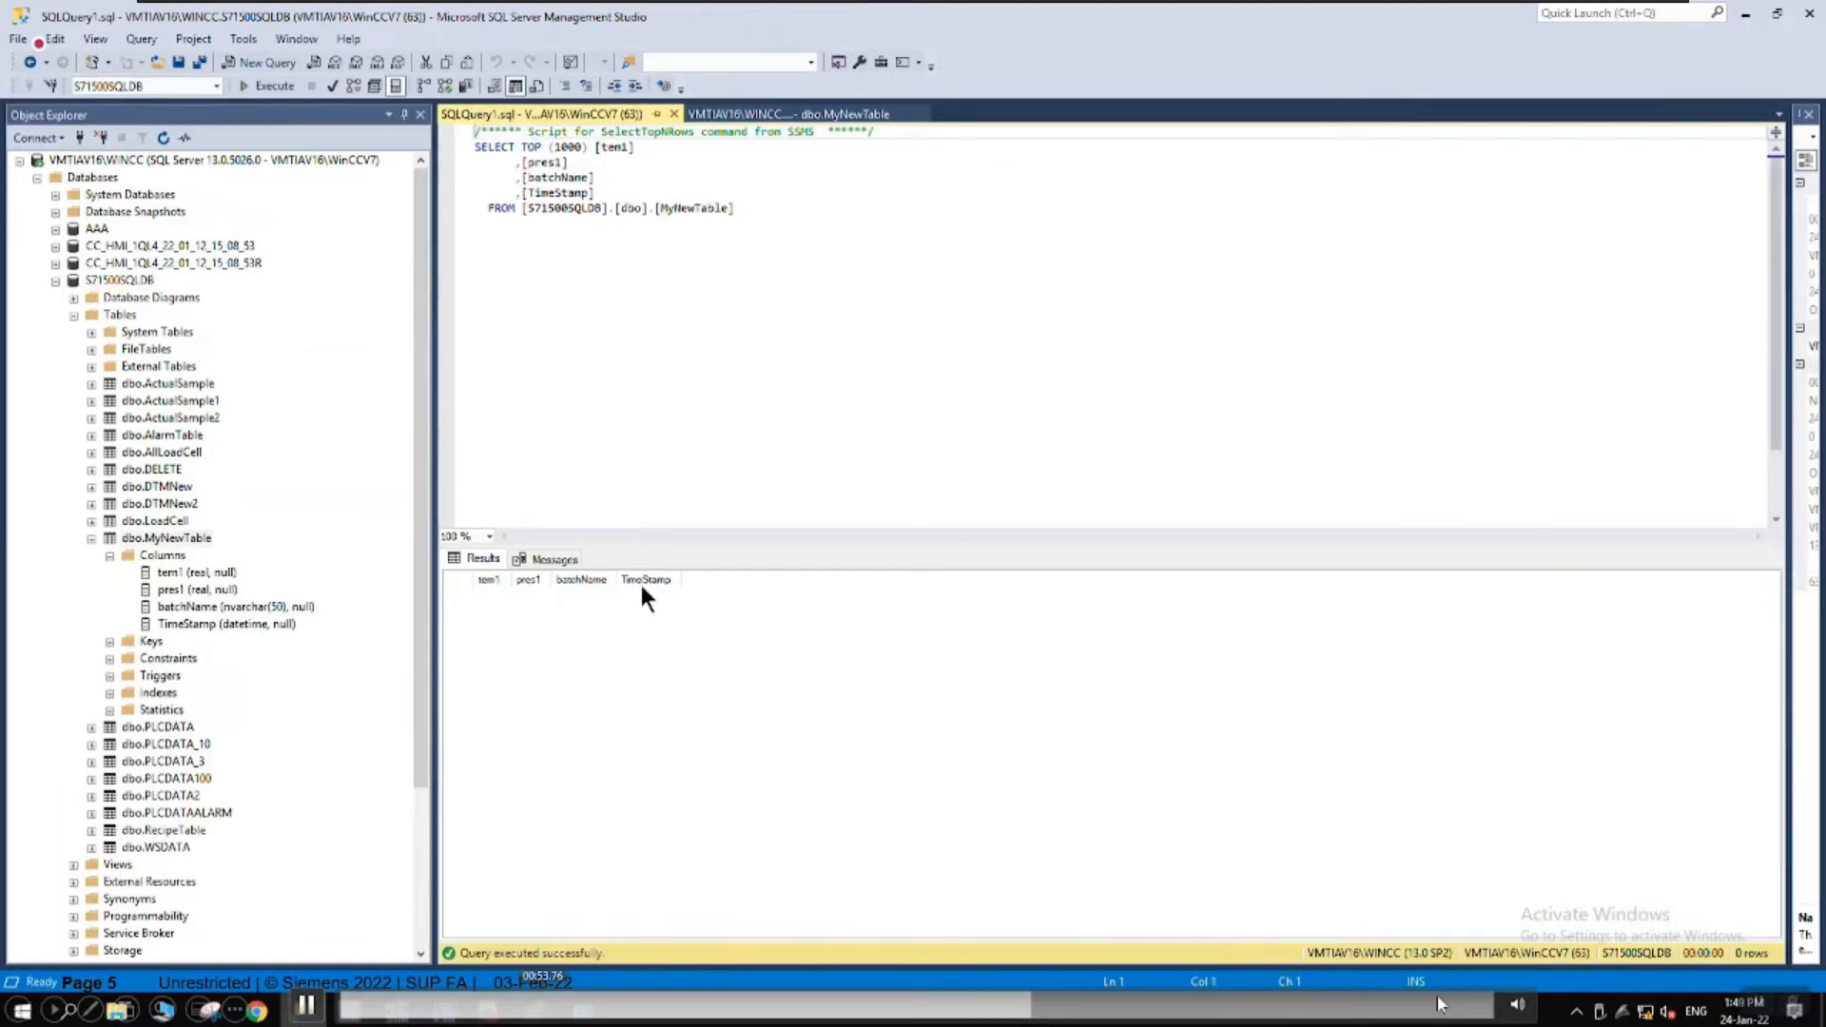
{"action": "left_click", "coordinate": [308, 1005]}
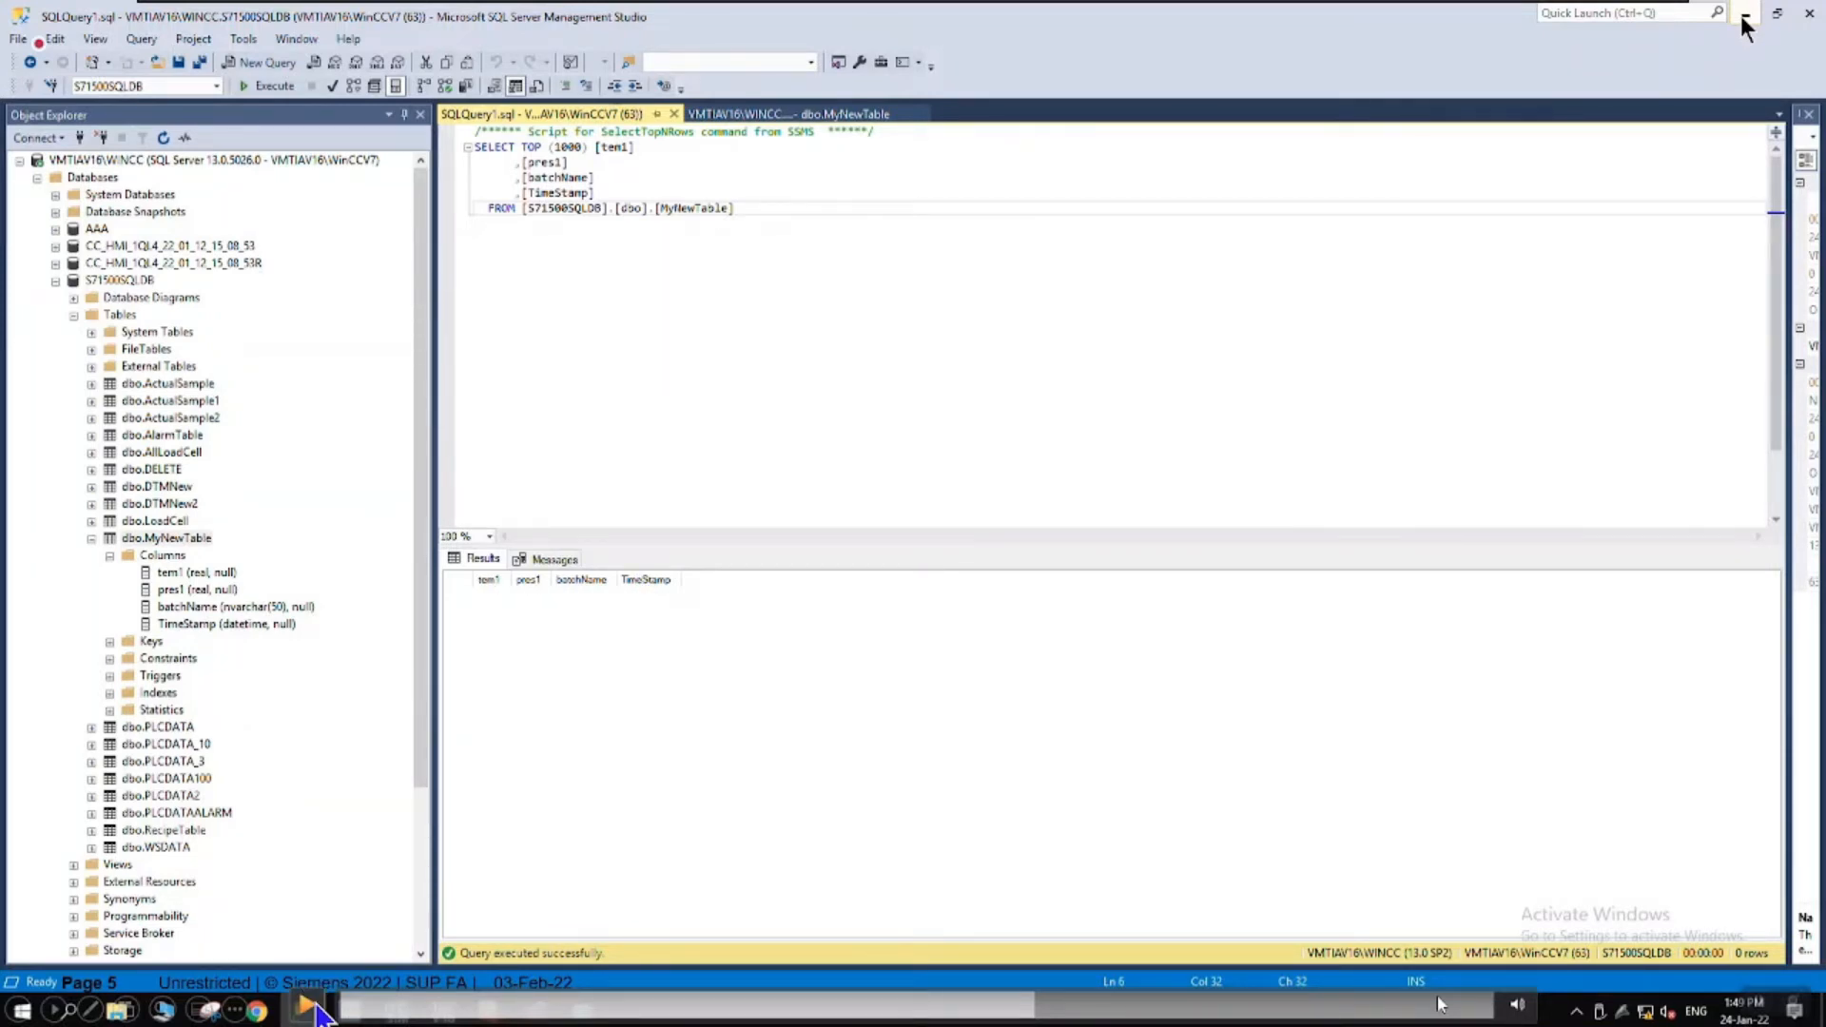
{"action": "left_click", "coordinate": [306, 1006]}
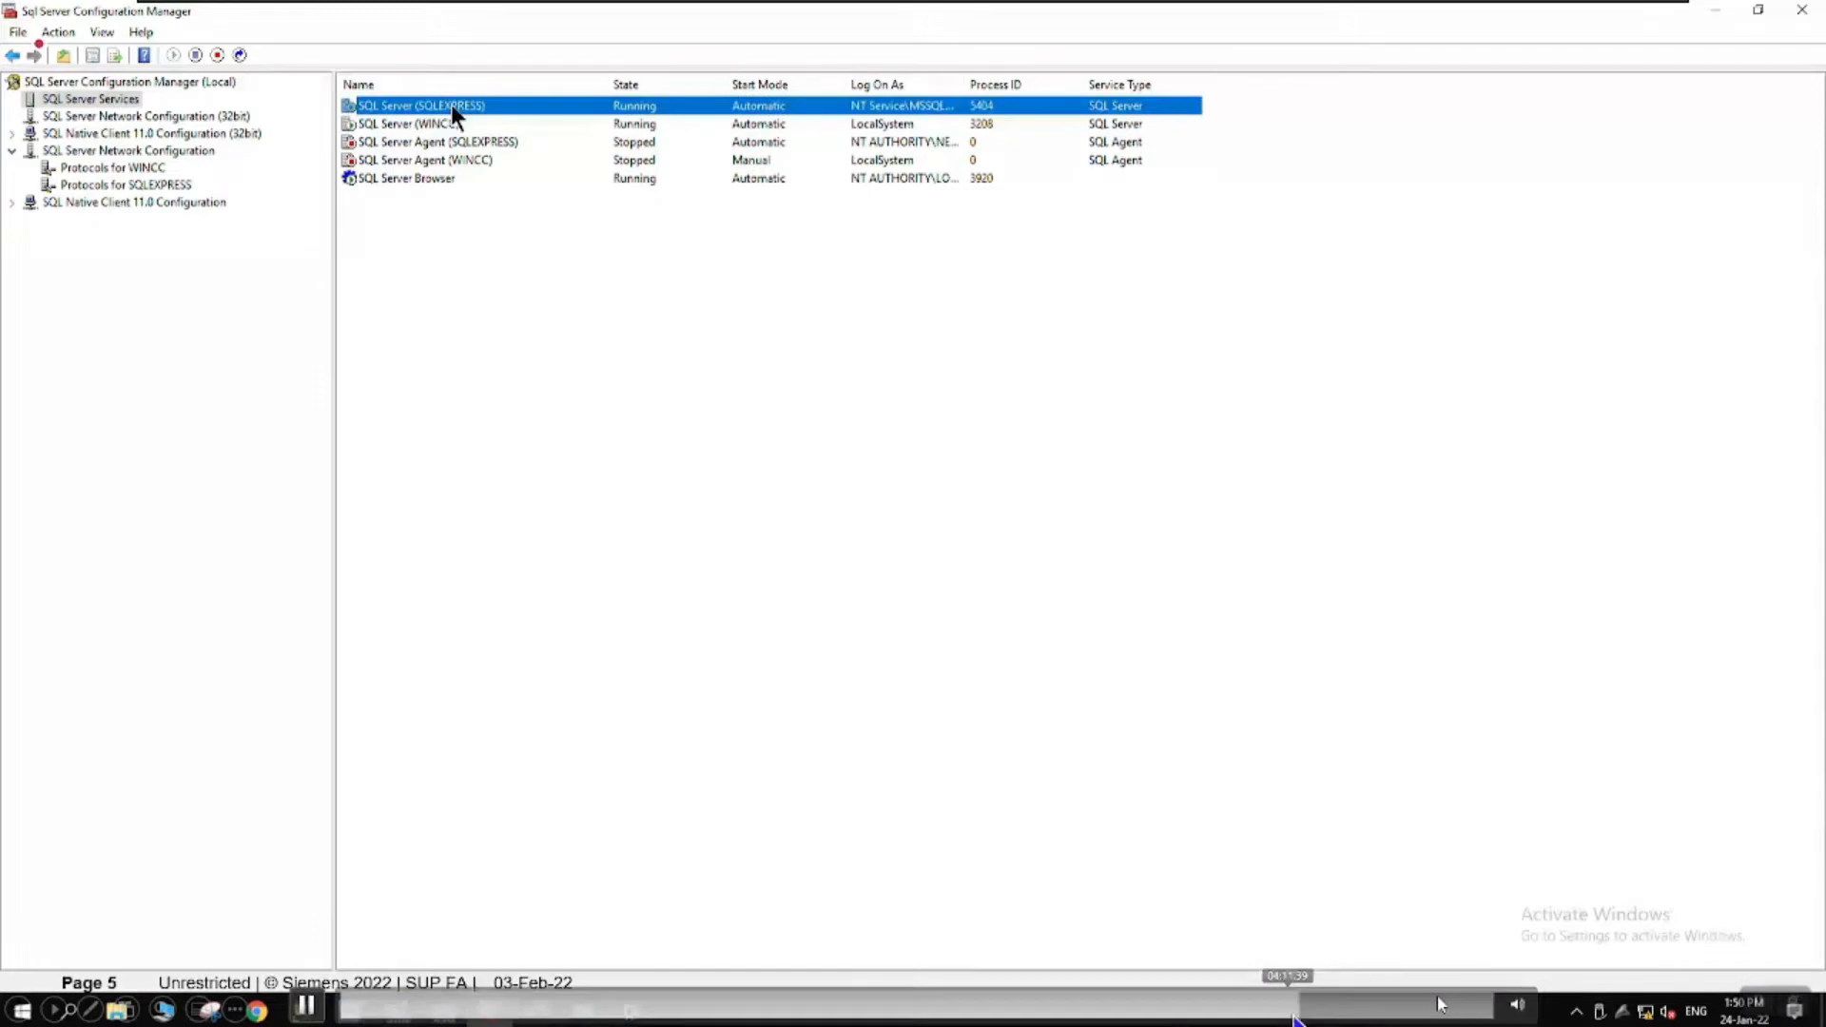
{"action": "left_click", "coordinate": [1310, 1014]}
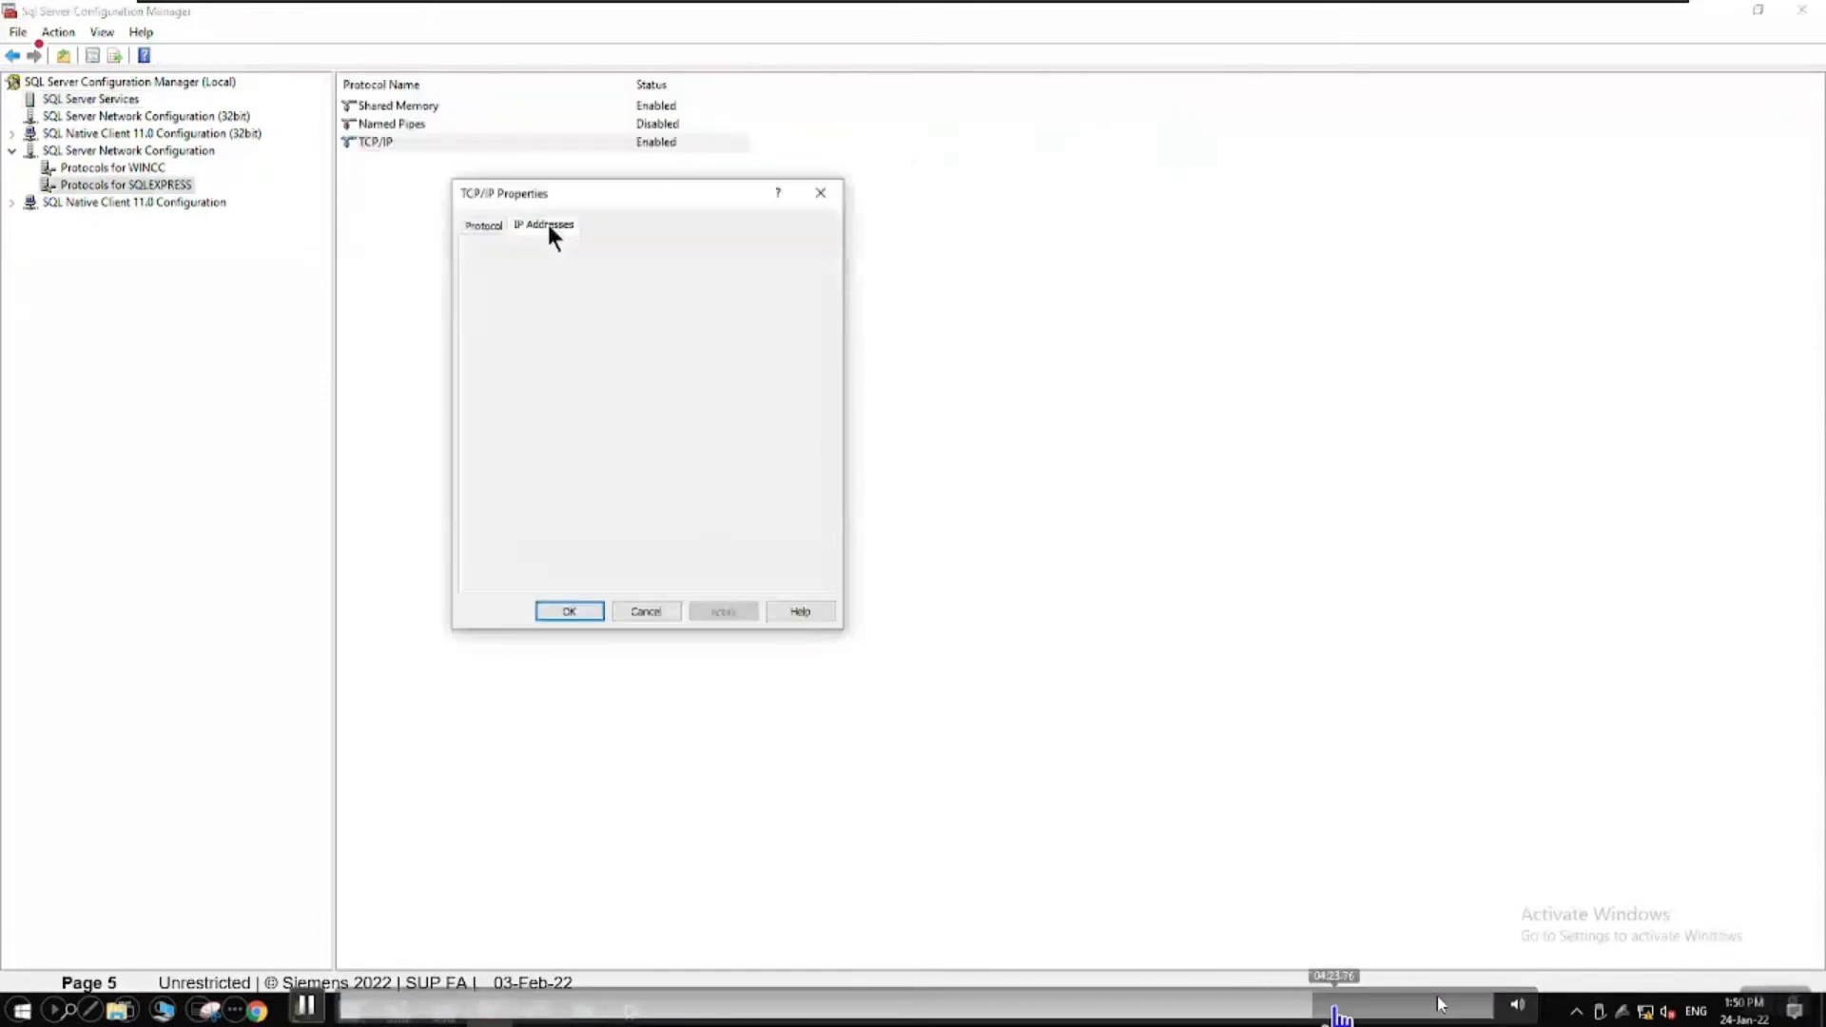
{"action": "left_click", "coordinate": [1365, 1011]}
{"action": "left_click", "coordinate": [1369, 1010]}
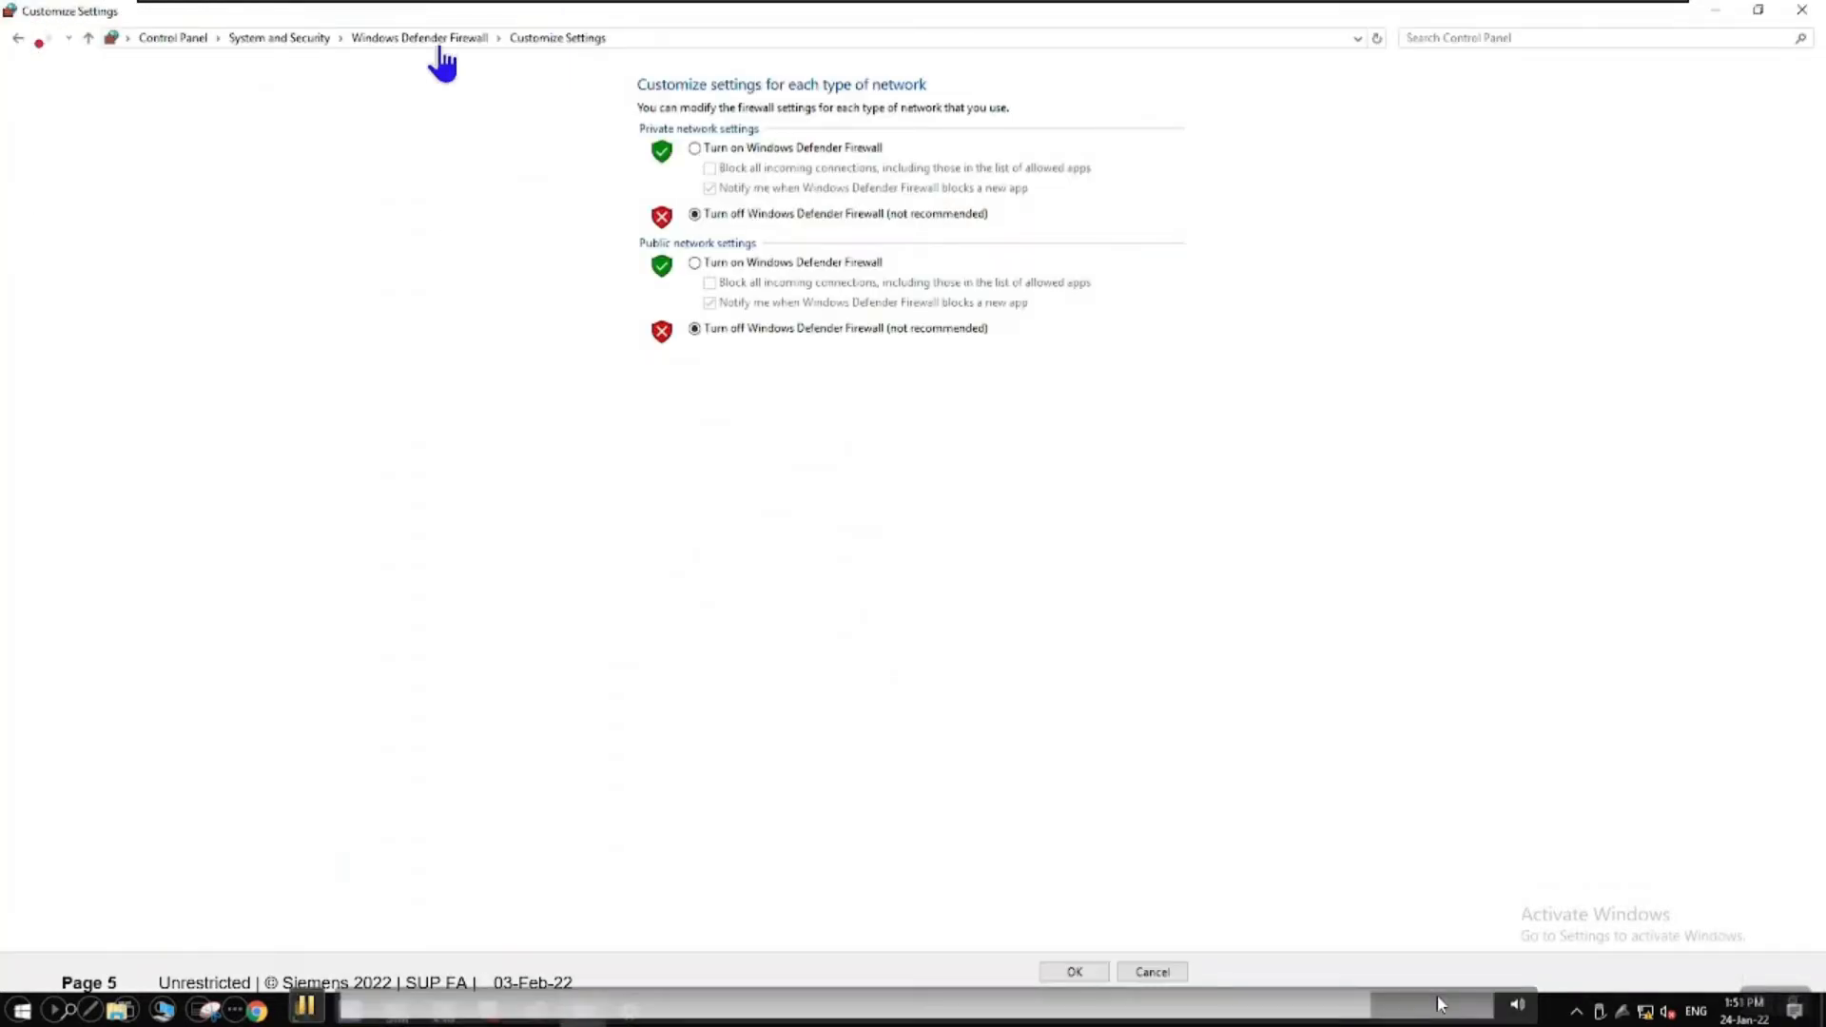
{"action": "left_click", "coordinate": [303, 1011]}
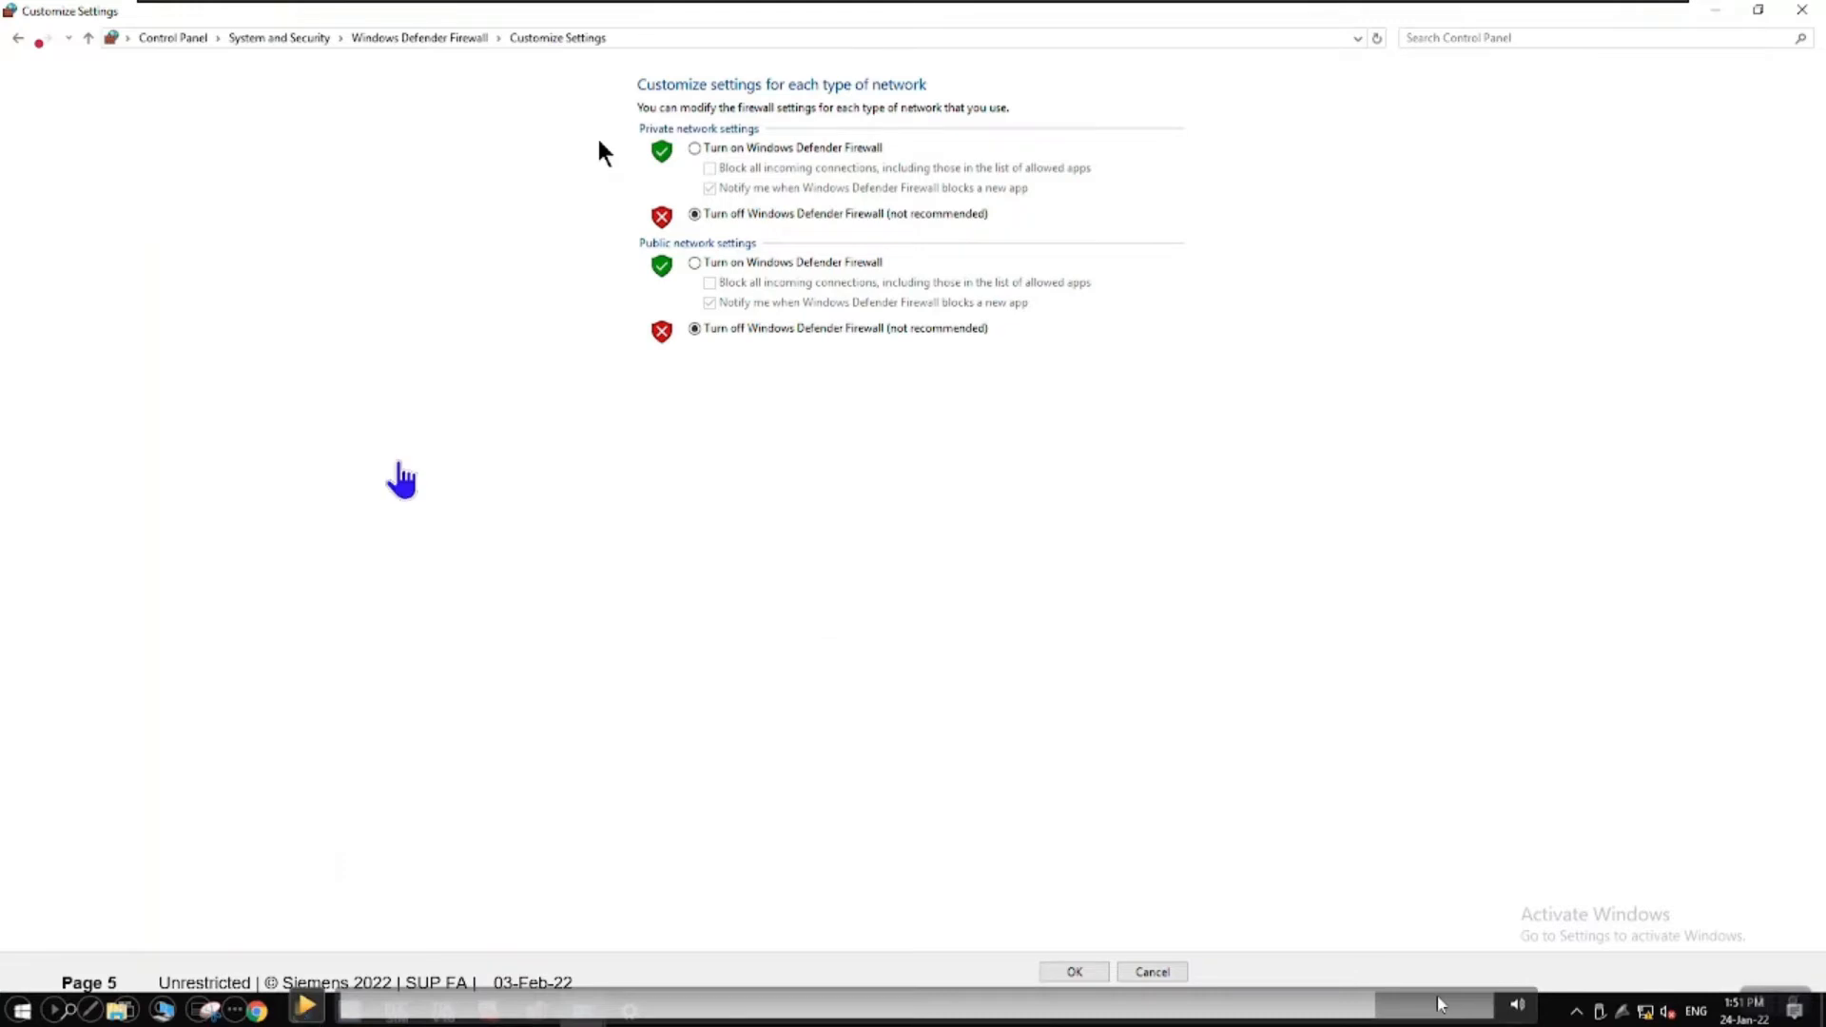
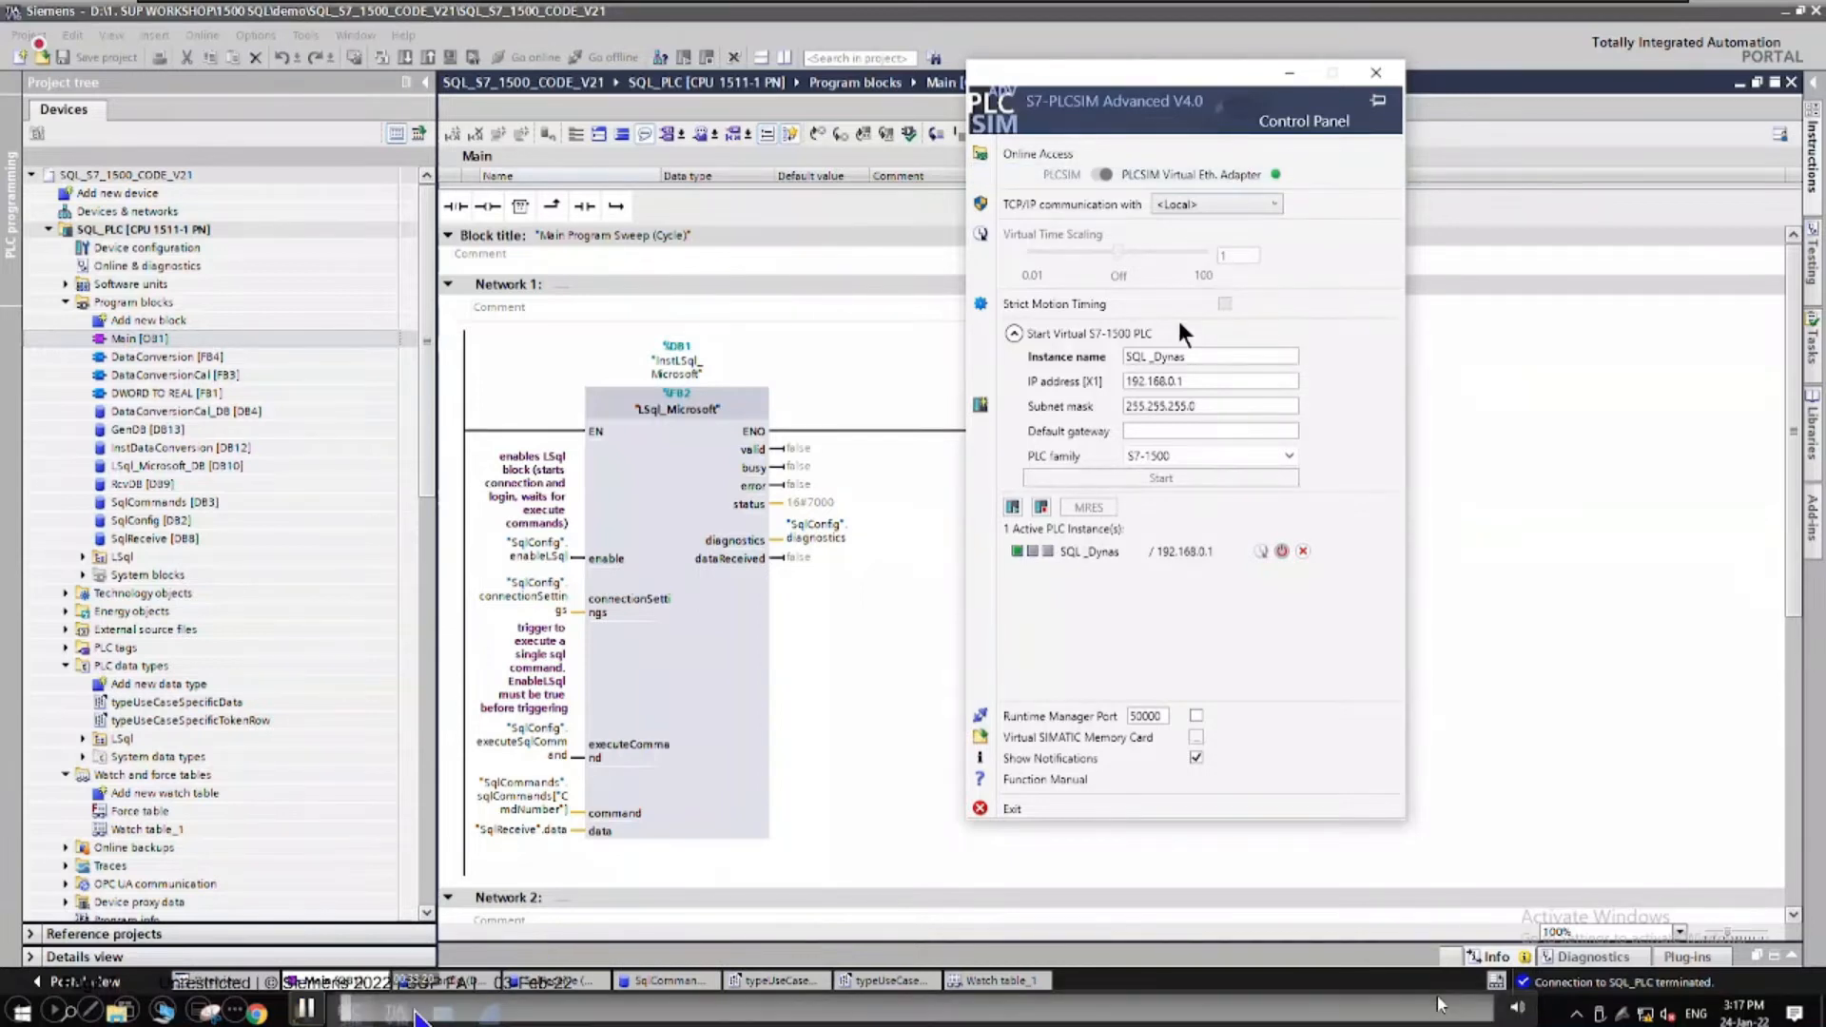
- Open the SqlConfig data block from the connectionSettings parameter in Main and review its remote address and port start values
{"action": "left_click", "coordinate": [577, 613]}
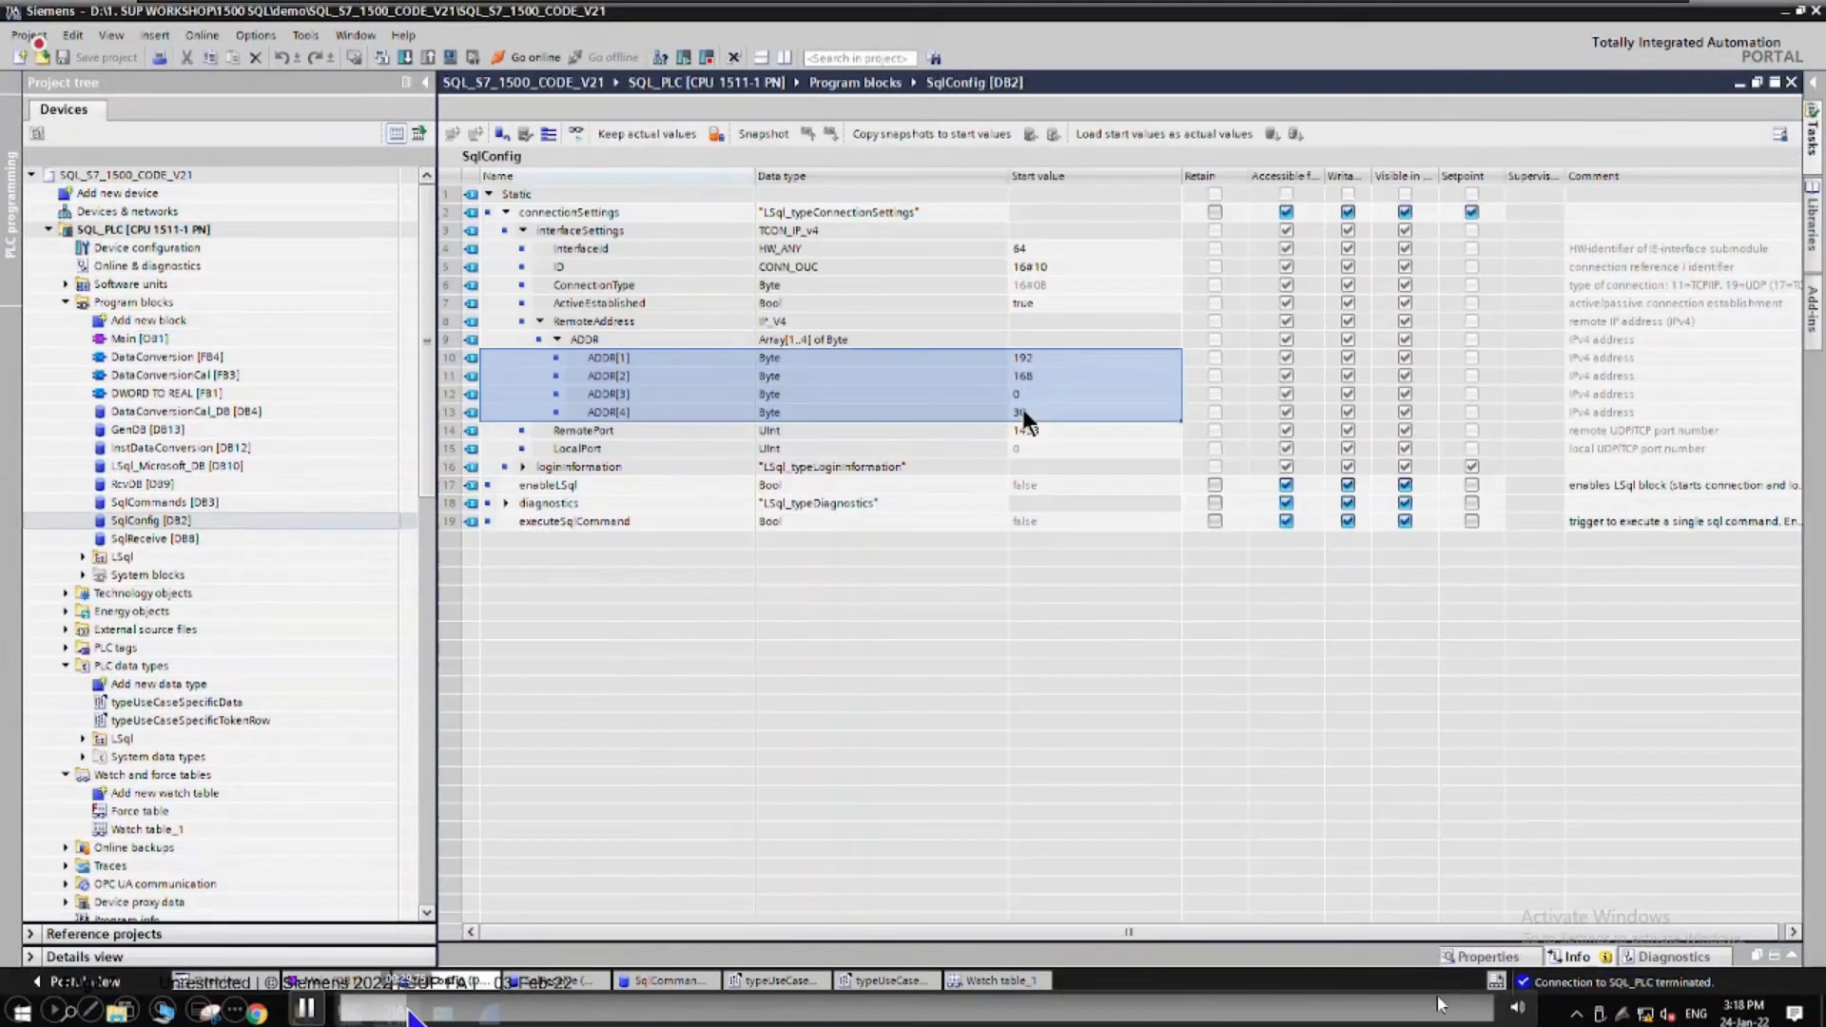
{"action": "left_click", "coordinate": [409, 1007]}
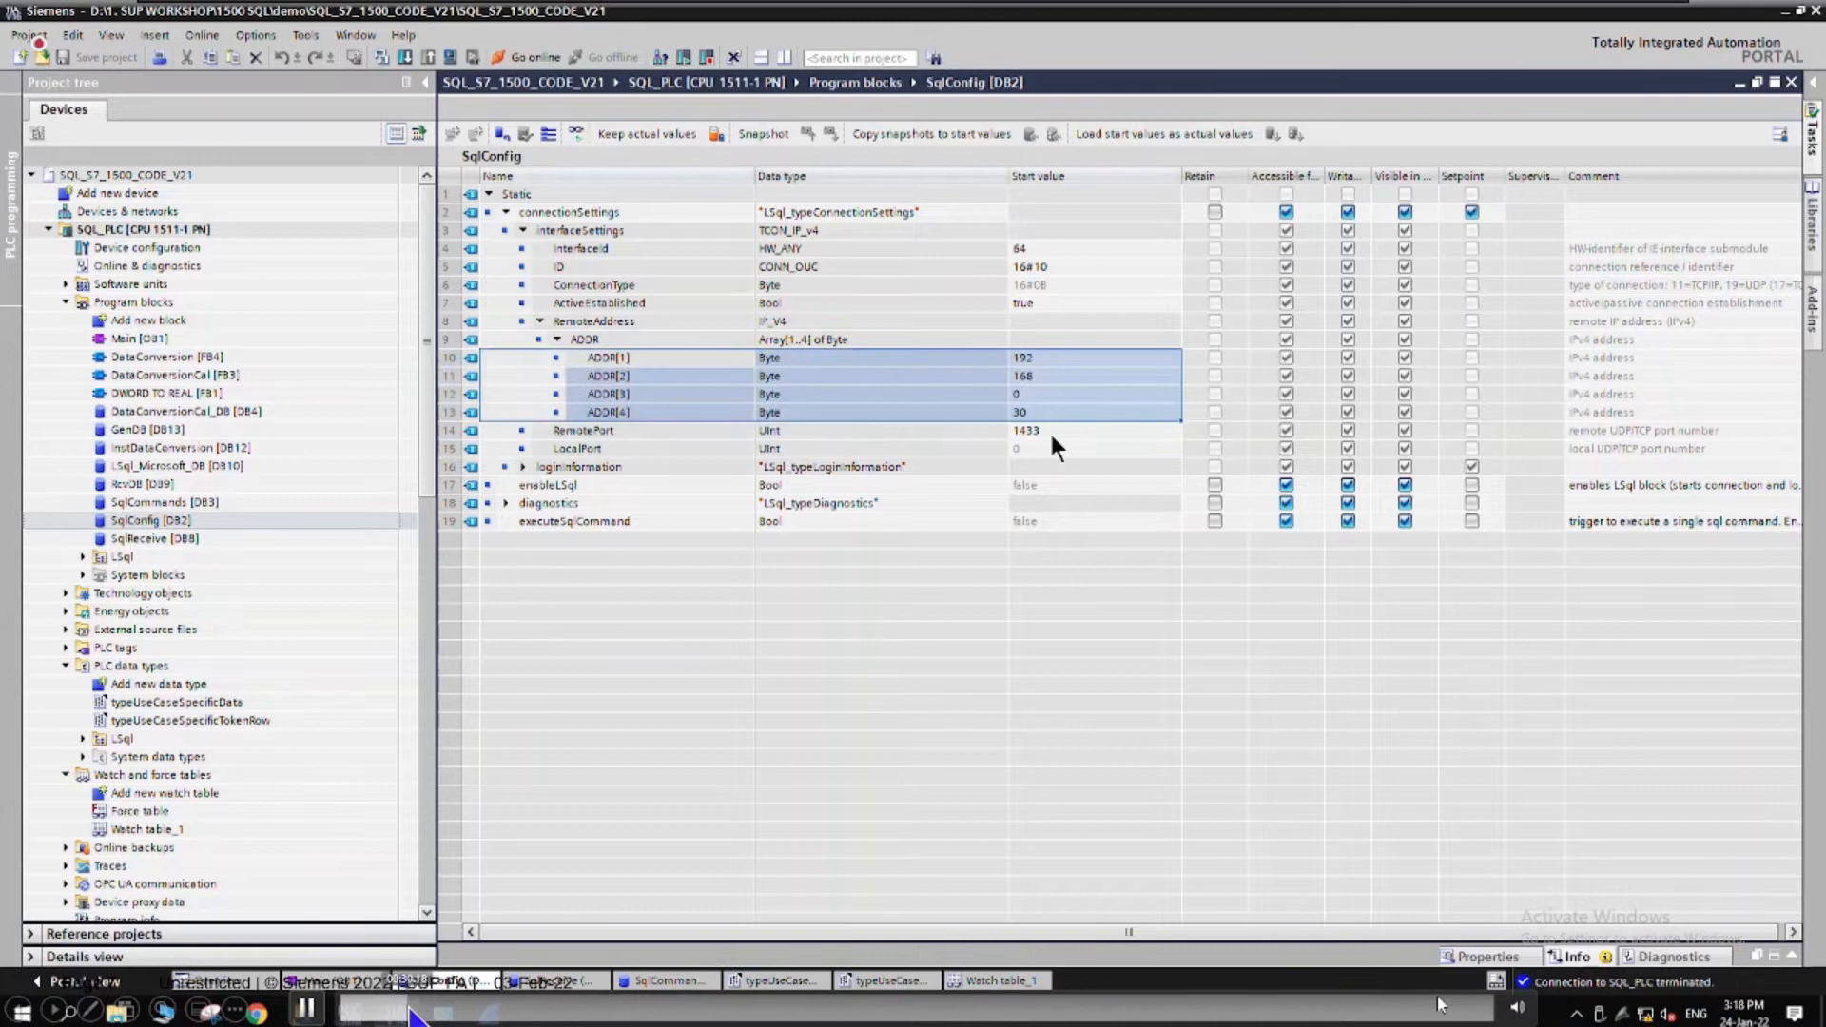
{"action": "left_click", "coordinate": [405, 1007]}
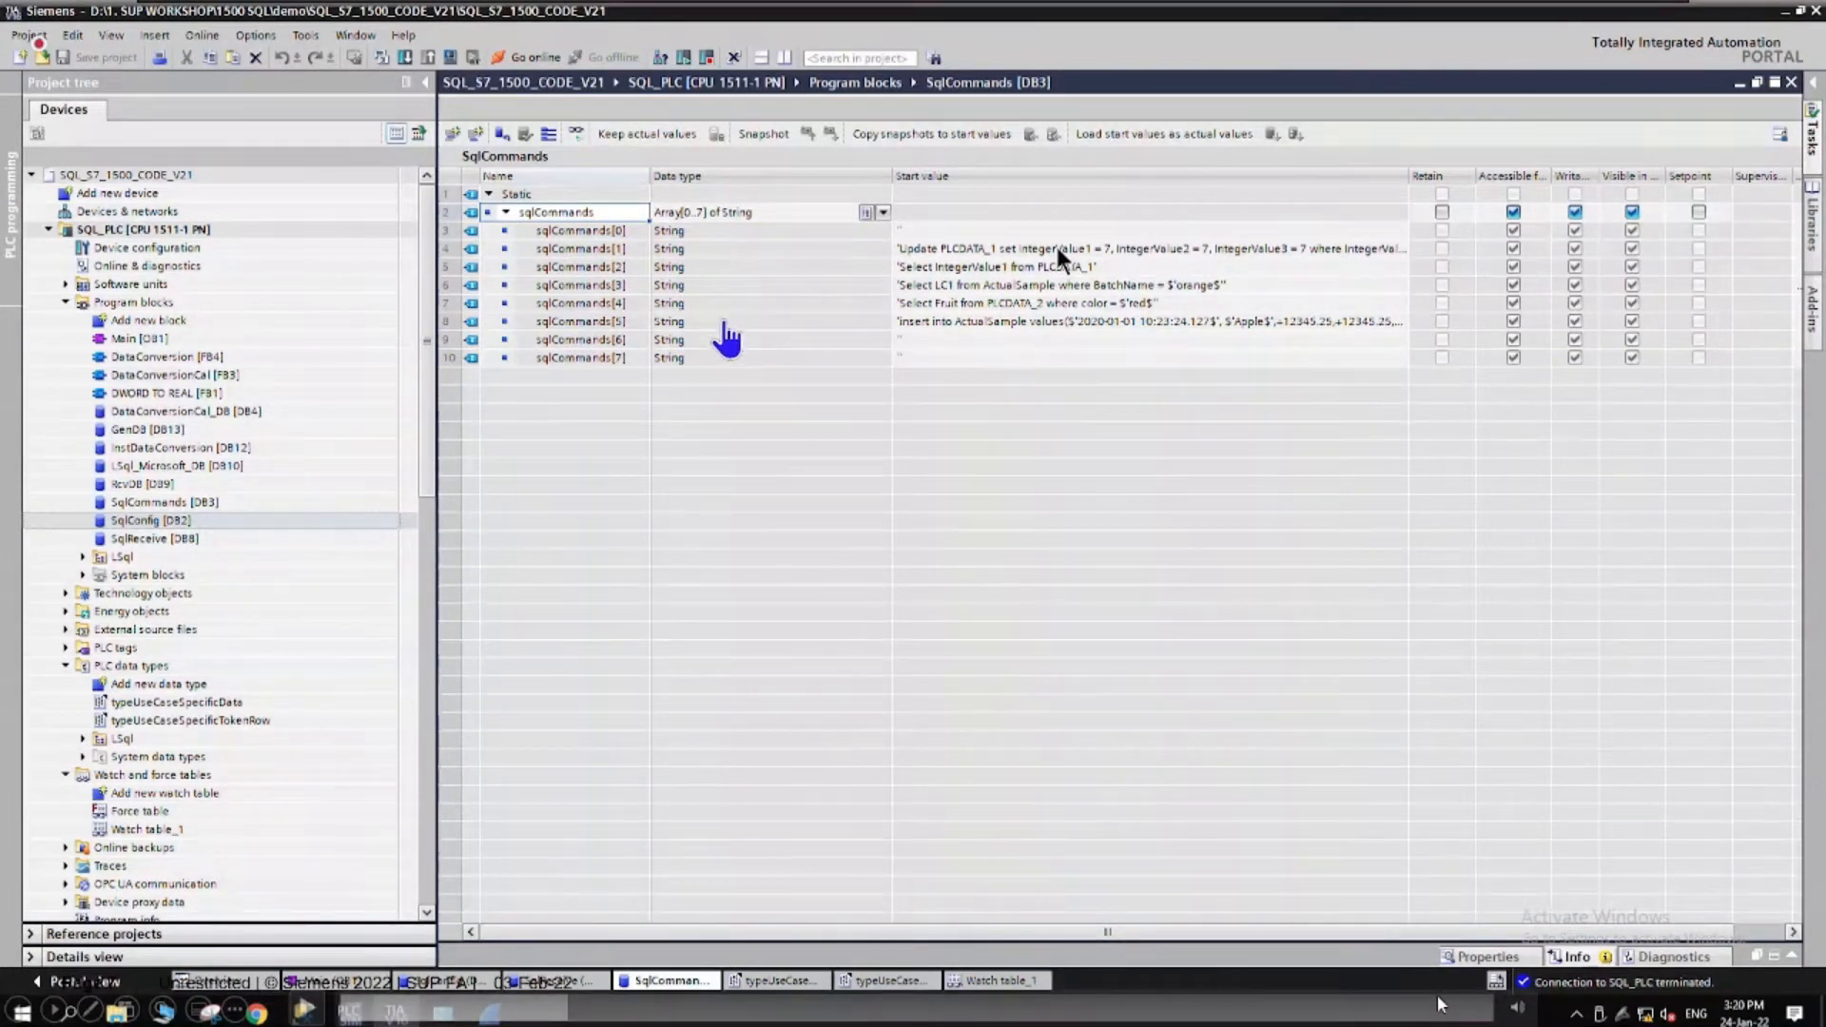
- Widen the Start value column of the SqlCommands data block and review the SQL statements in sqlCommands[1] and sqlCommands[2]
{"action": "left_click", "coordinate": [1056, 246]}
{"action": "left_click_drag", "start_coordinate": [1408, 178], "coordinate": [1594, 178]}
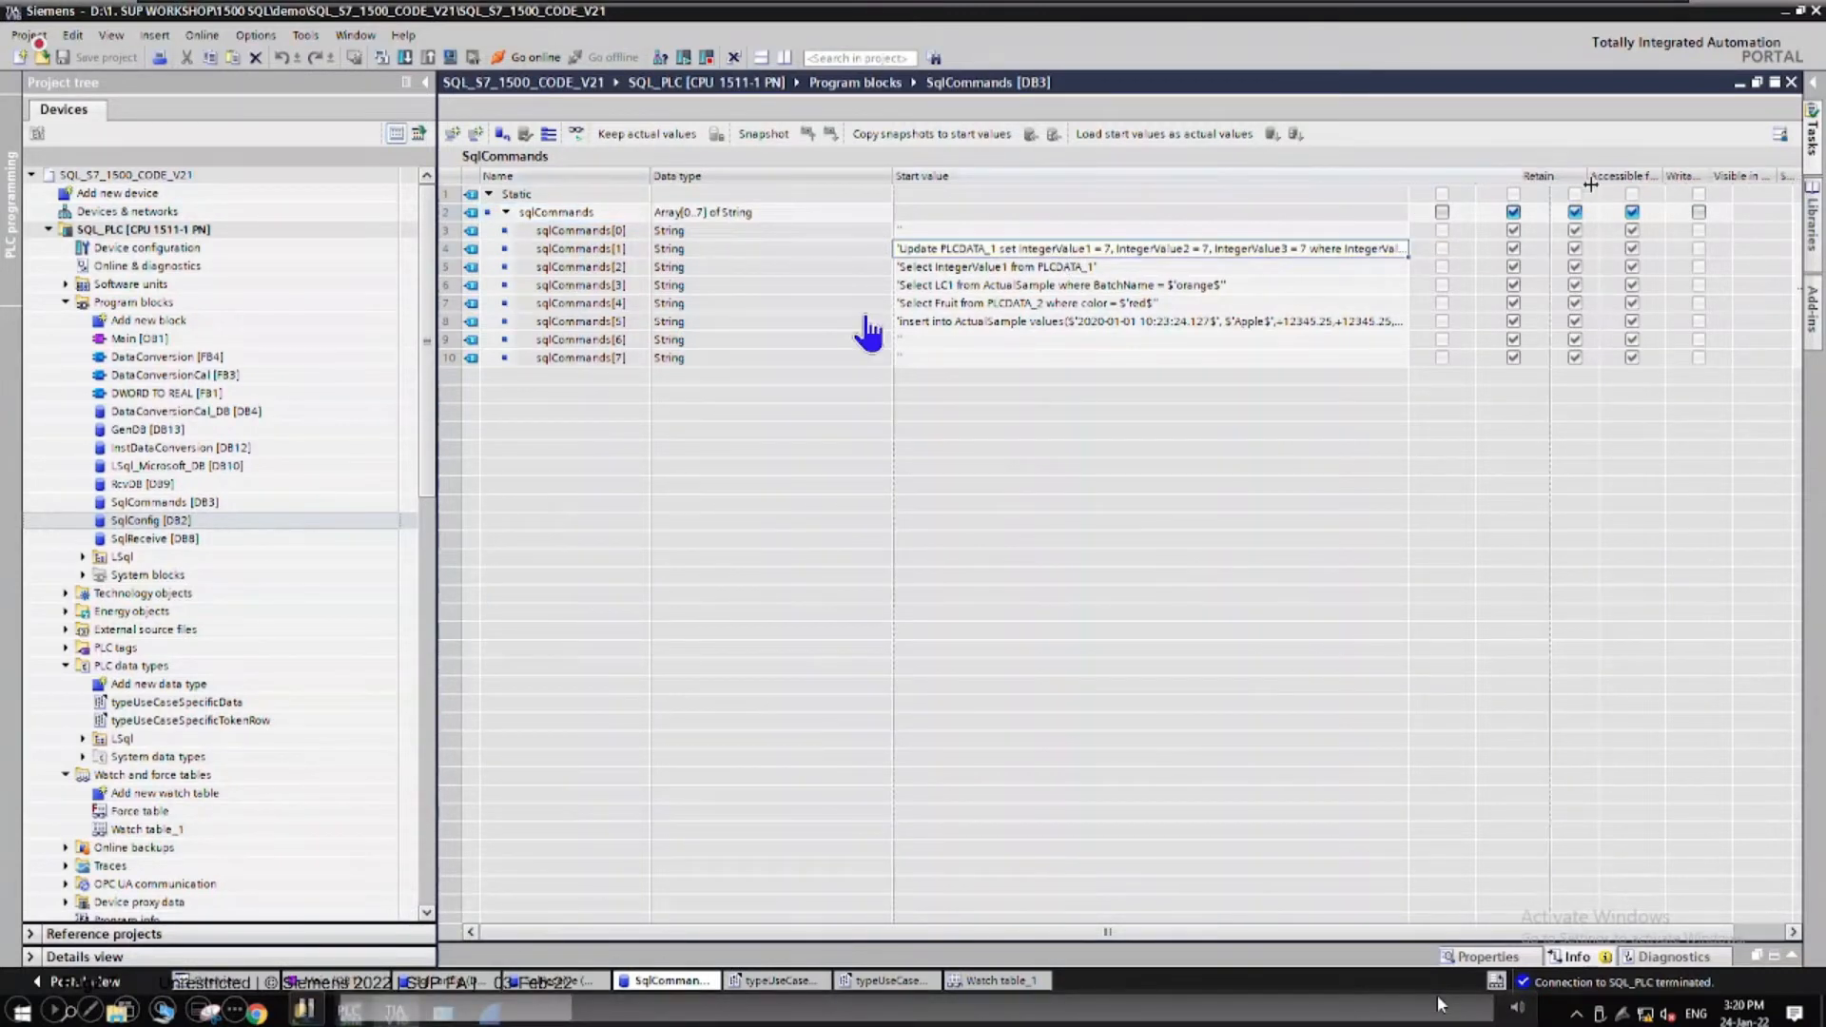
{"action": "left_click", "coordinate": [1072, 270]}
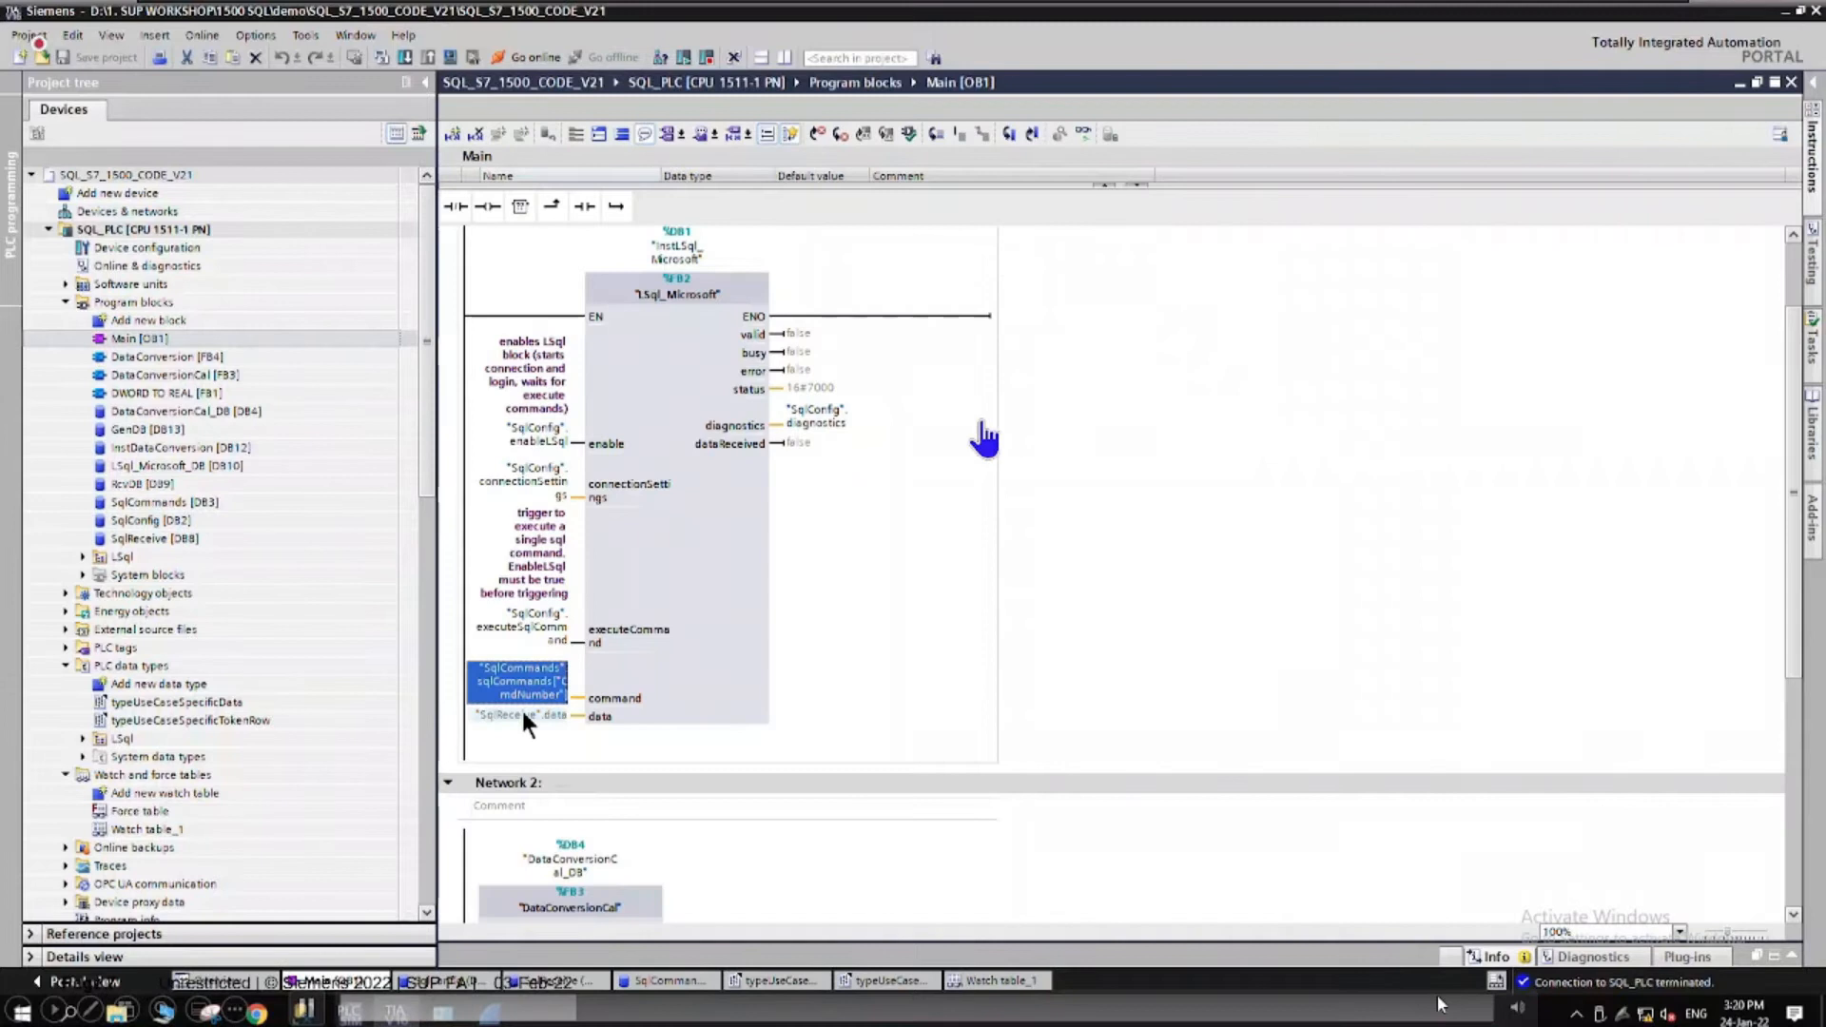
- Review the data parameter of the LSql_Microsoft call in Main and select the DataConversionCal call in Network 2
{"action": "left_click", "coordinate": [557, 715]}
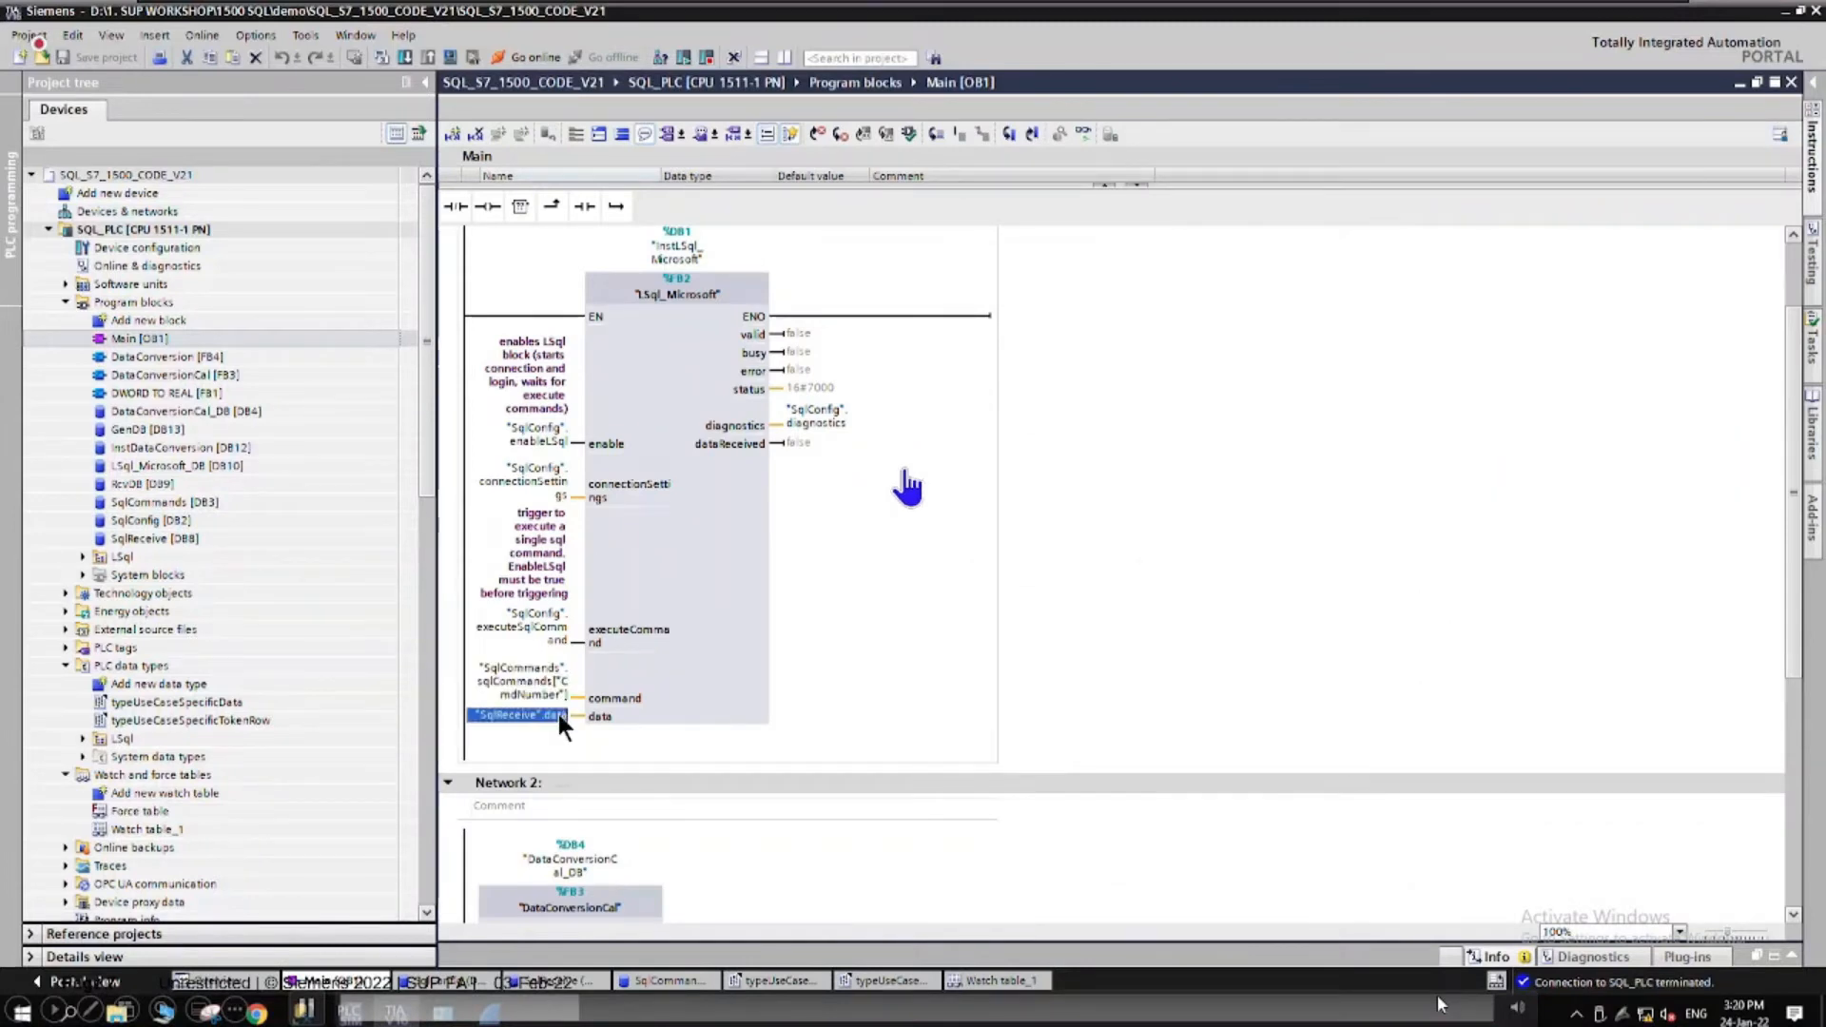
{"action": "scroll", "coordinate": [885, 579], "scroll_direction": "down", "scroll_amount": 3}
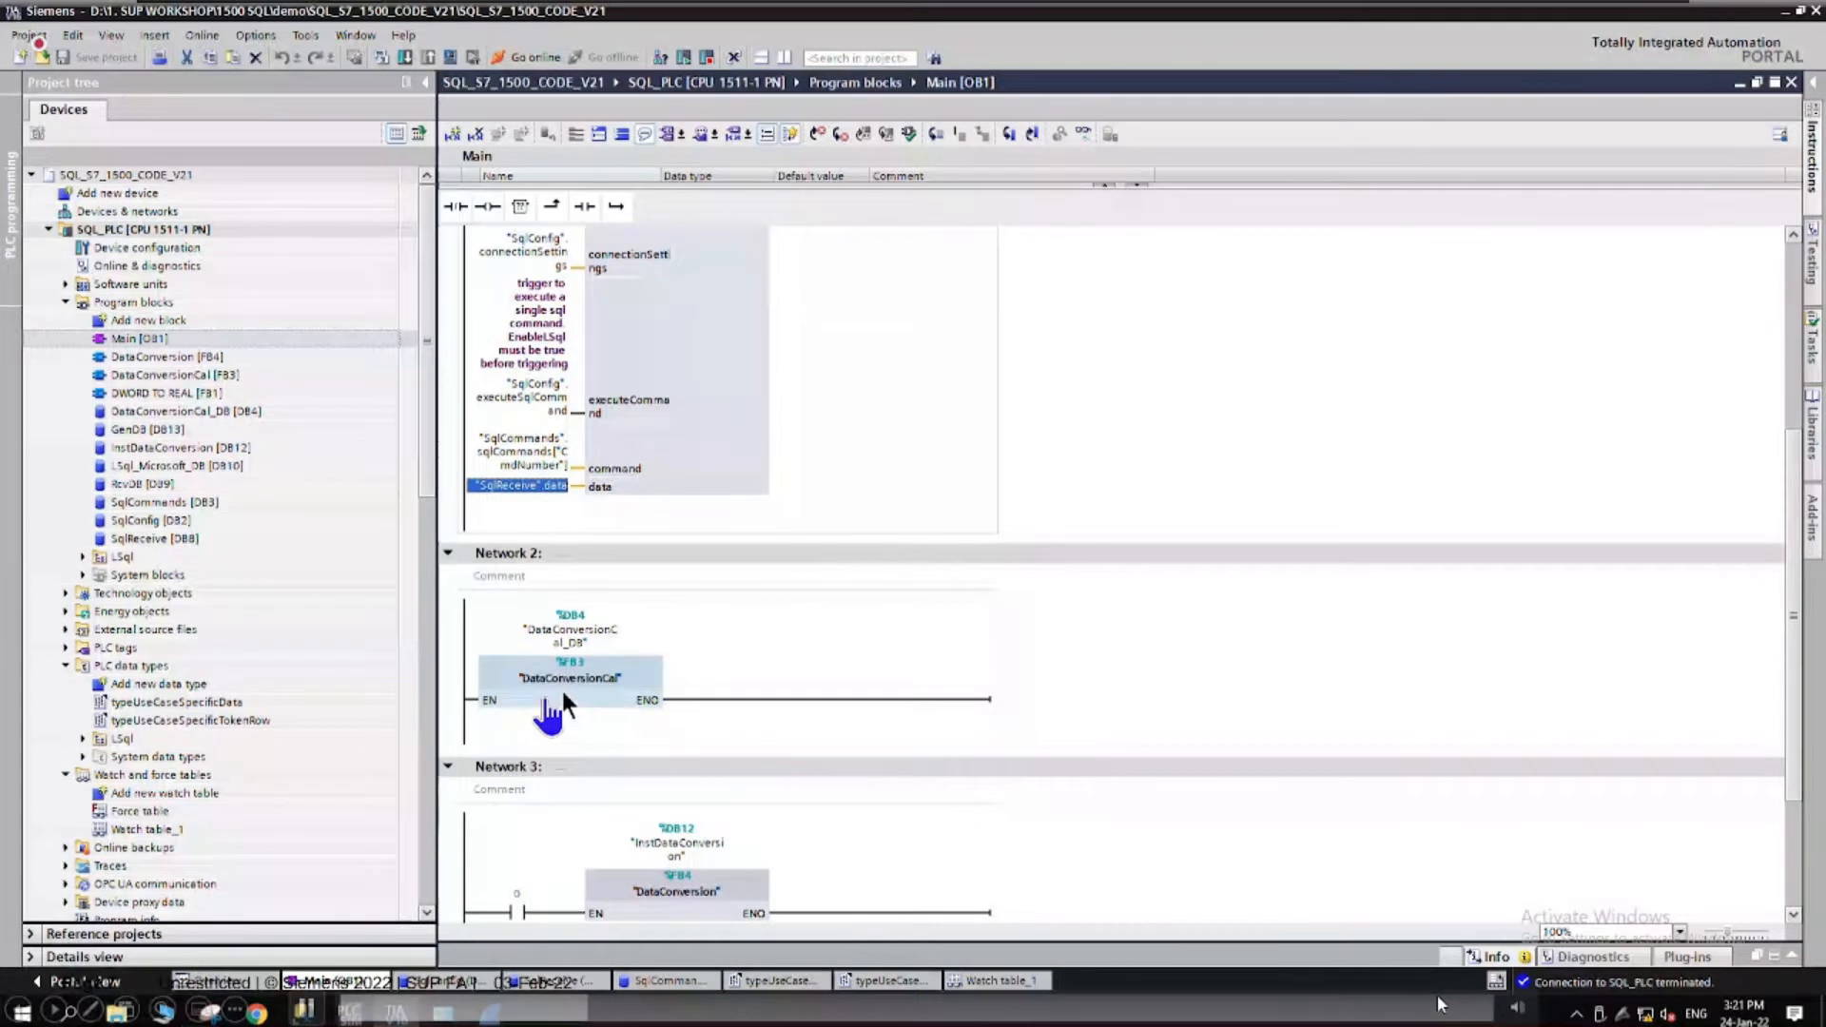
{"action": "left_click", "coordinate": [586, 697]}
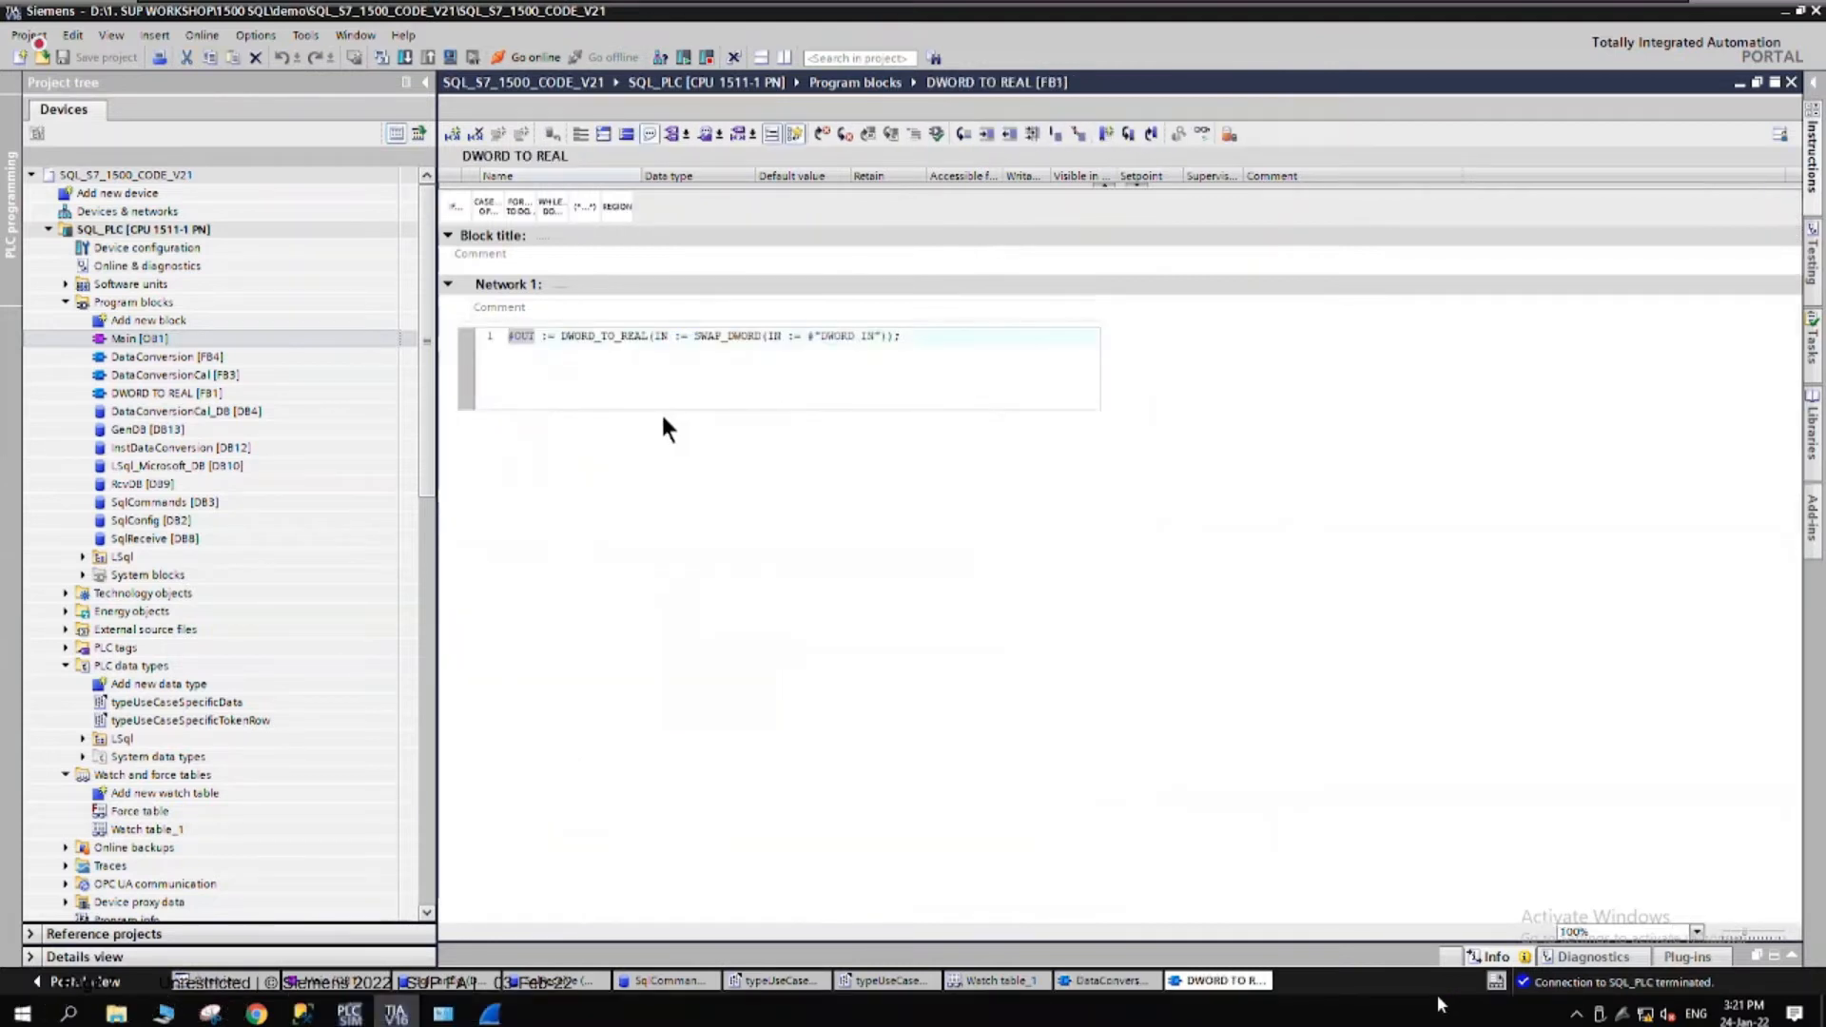
- Examine the SWAP_DWORD and DWORD_TO_REAL calls in the code of the DWORD TO REAL block
{"action": "double_click", "coordinate": [709, 337]}
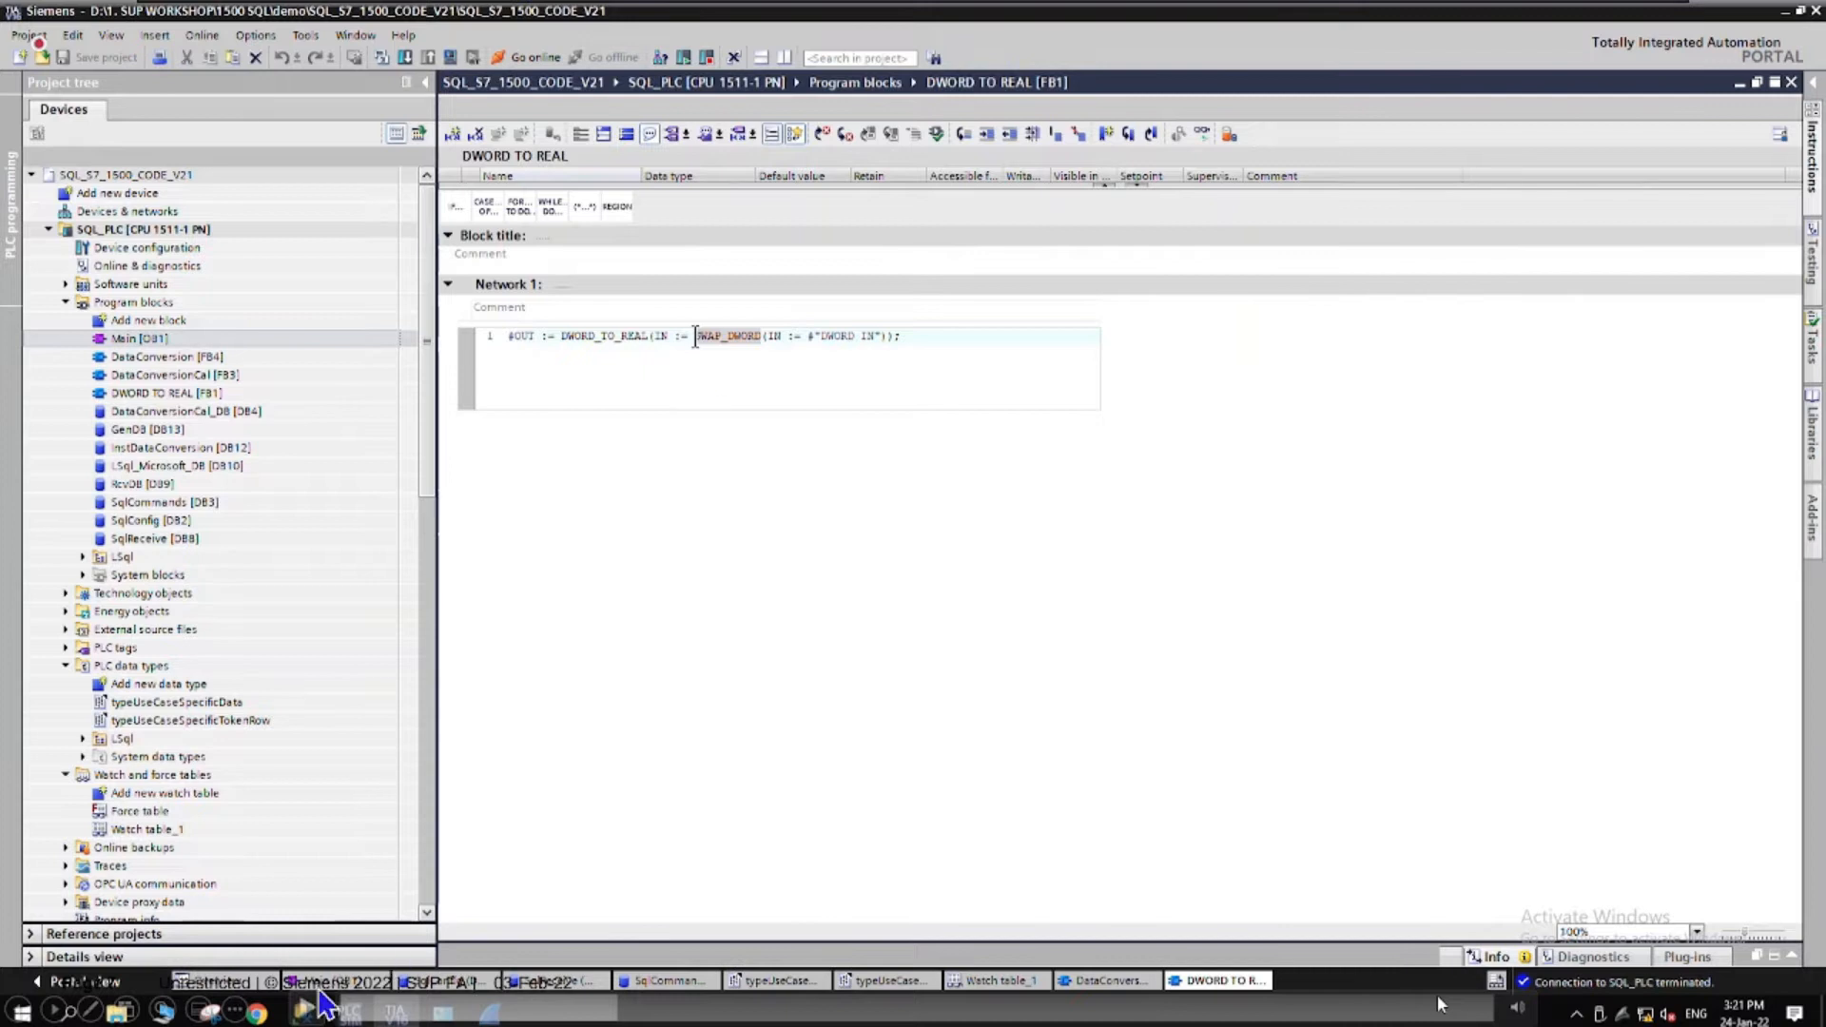
{"action": "left_click_drag", "start_coordinate": [696, 335], "coordinate": [877, 342]}
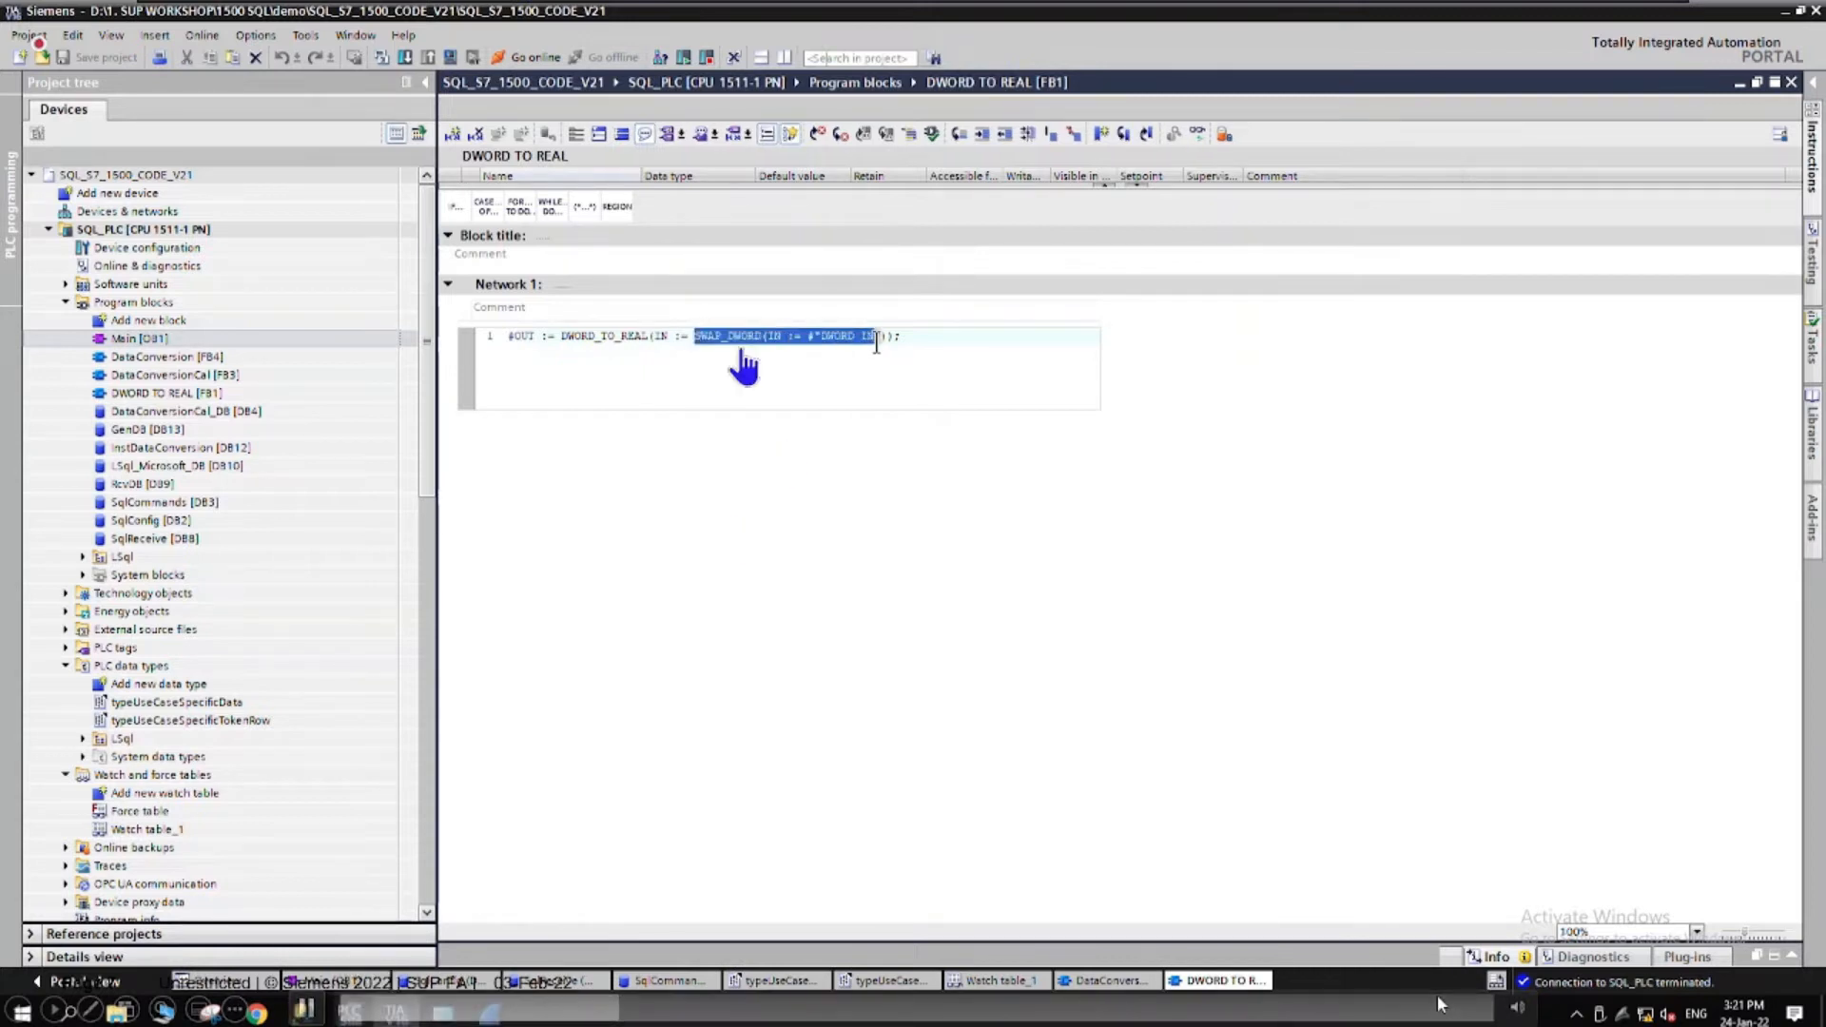
{"action": "left_click", "coordinate": [877, 342]}
{"action": "left_click_drag", "start_coordinate": [556, 336], "coordinate": [654, 340]}
{"action": "left_click", "coordinate": [655, 1014]}
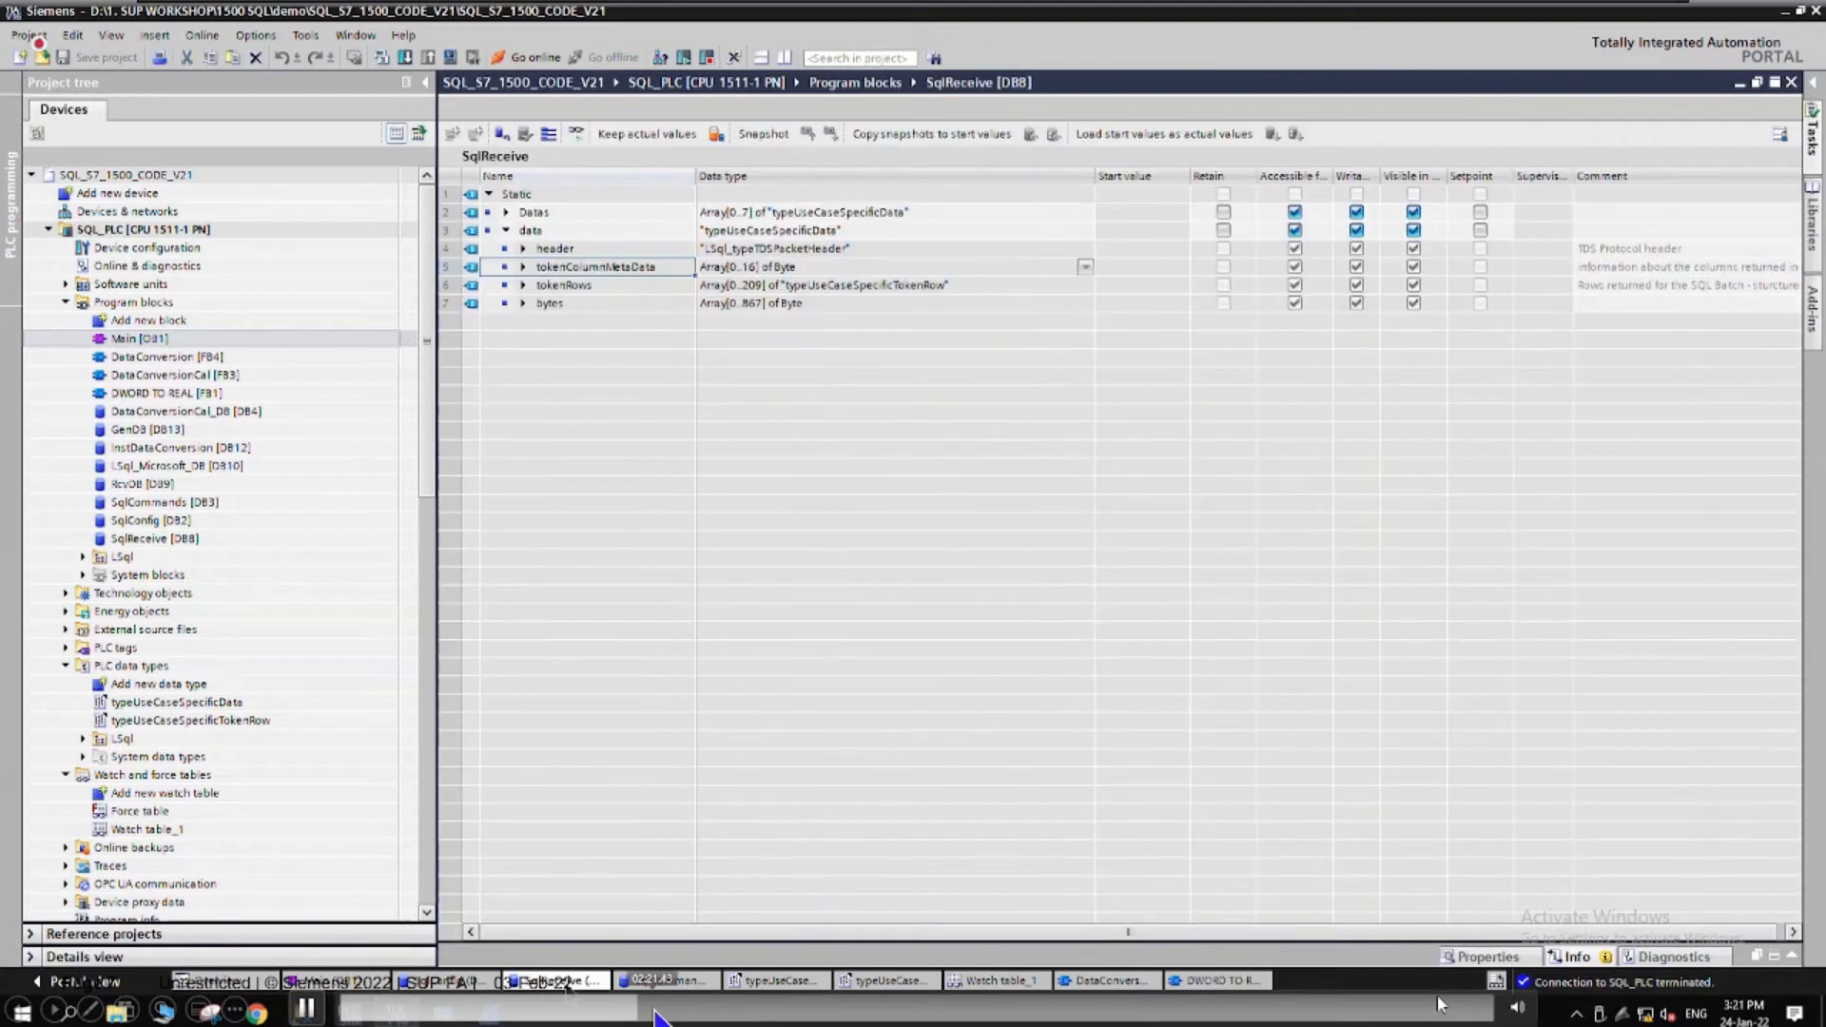
{"action": "left_click", "coordinate": [675, 1016]}
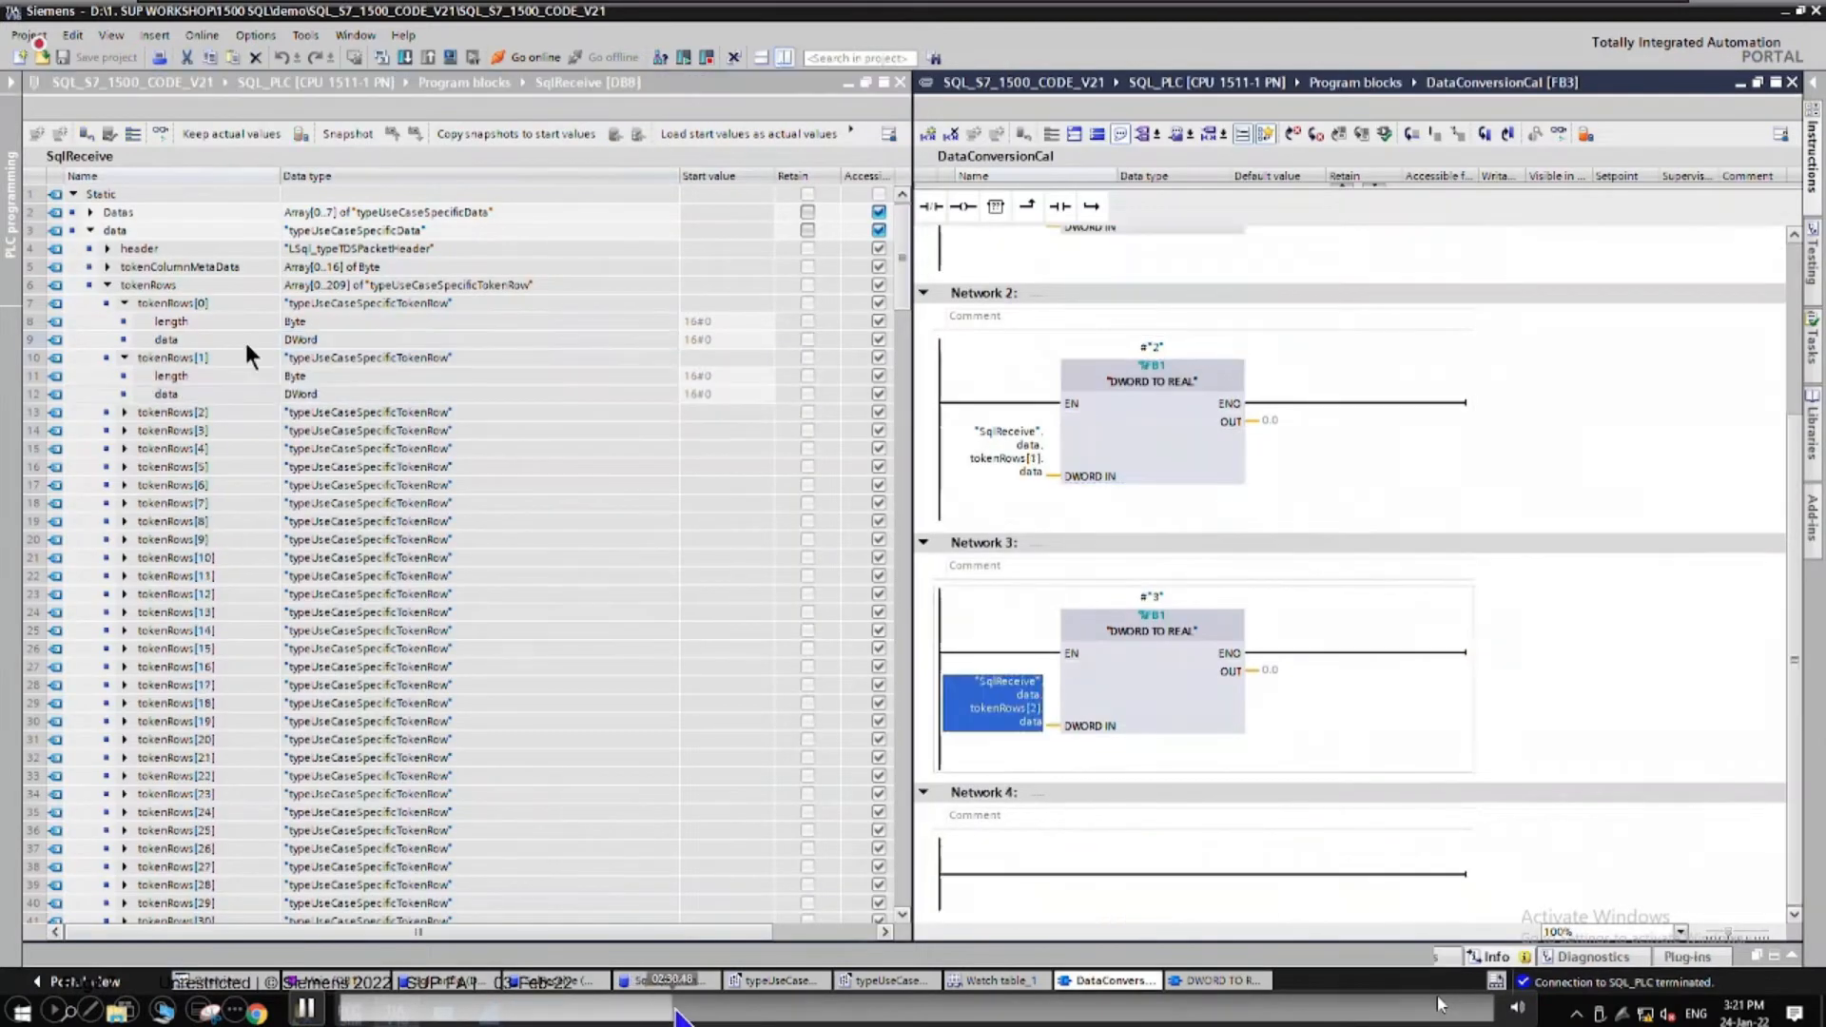
{"action": "left_click", "coordinate": [678, 1016]}
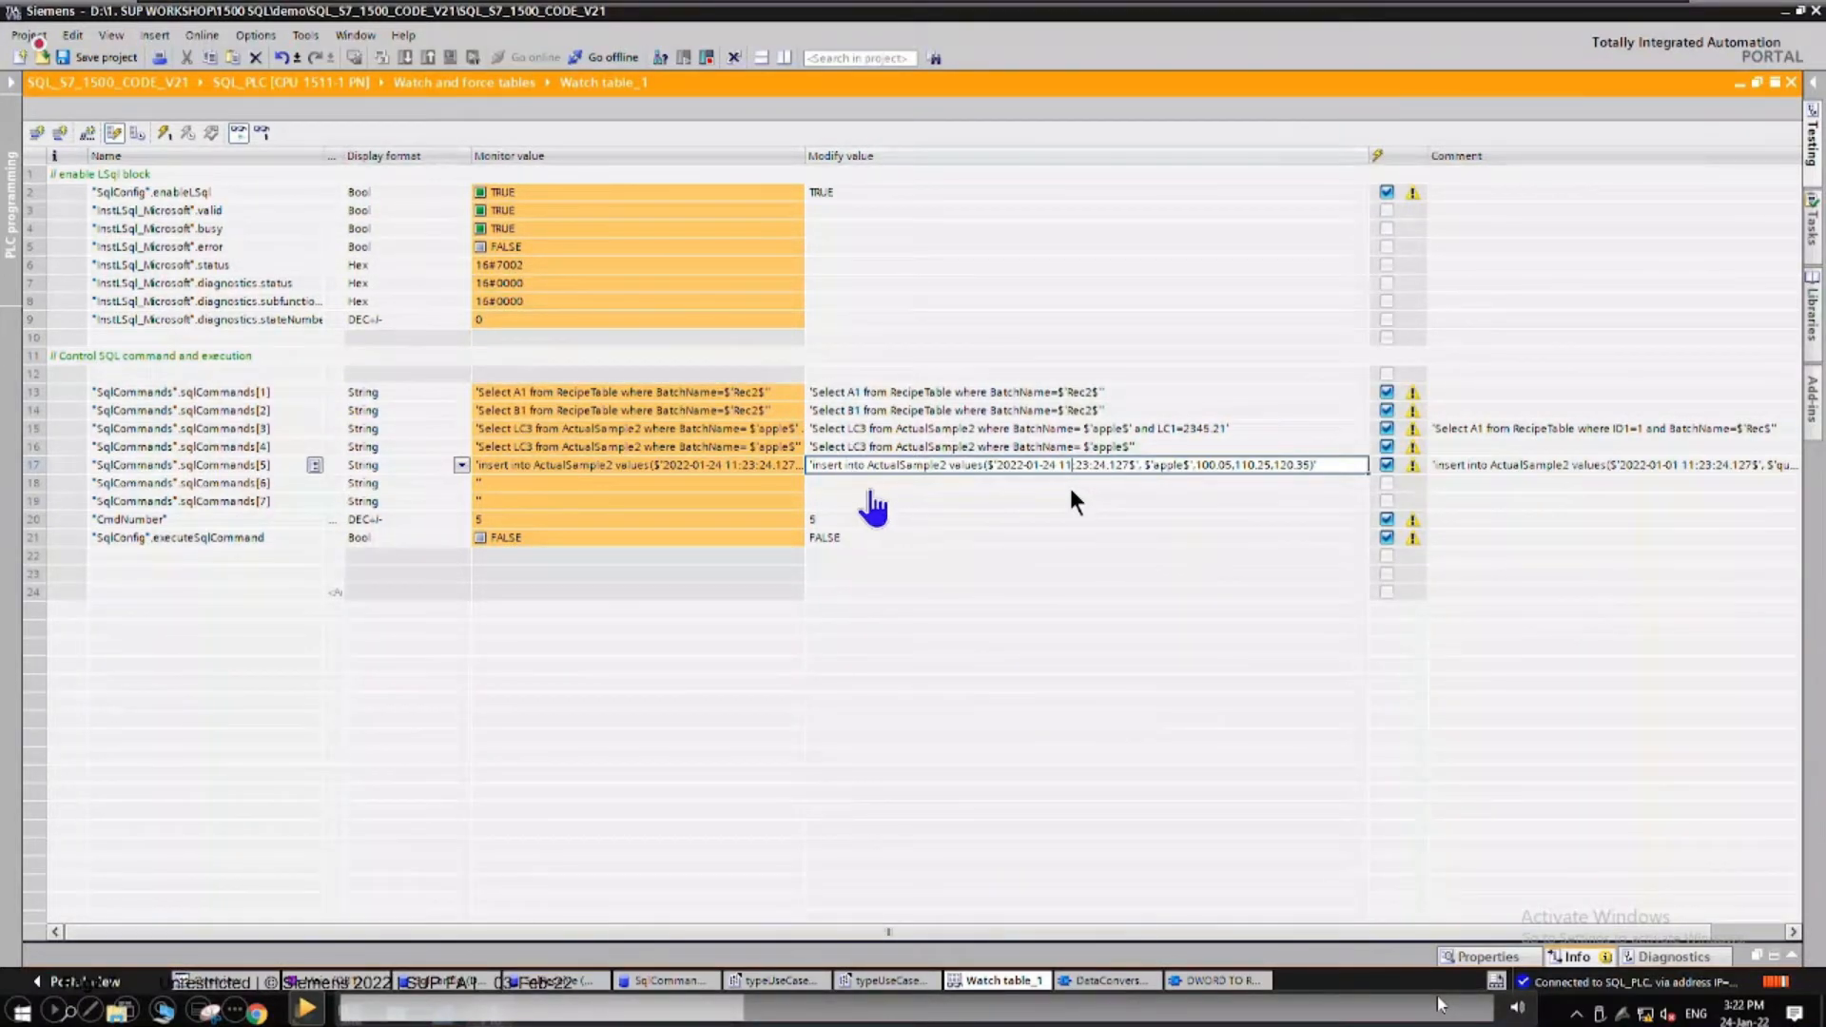
{"action": "left_click", "coordinate": [305, 1008]}
- Select the hour in the timestamp of the insert statement used as sqlCommands[5]'s modify value
{"action": "left_click_drag", "start_coordinate": [1067, 466], "coordinate": [1059, 466]}
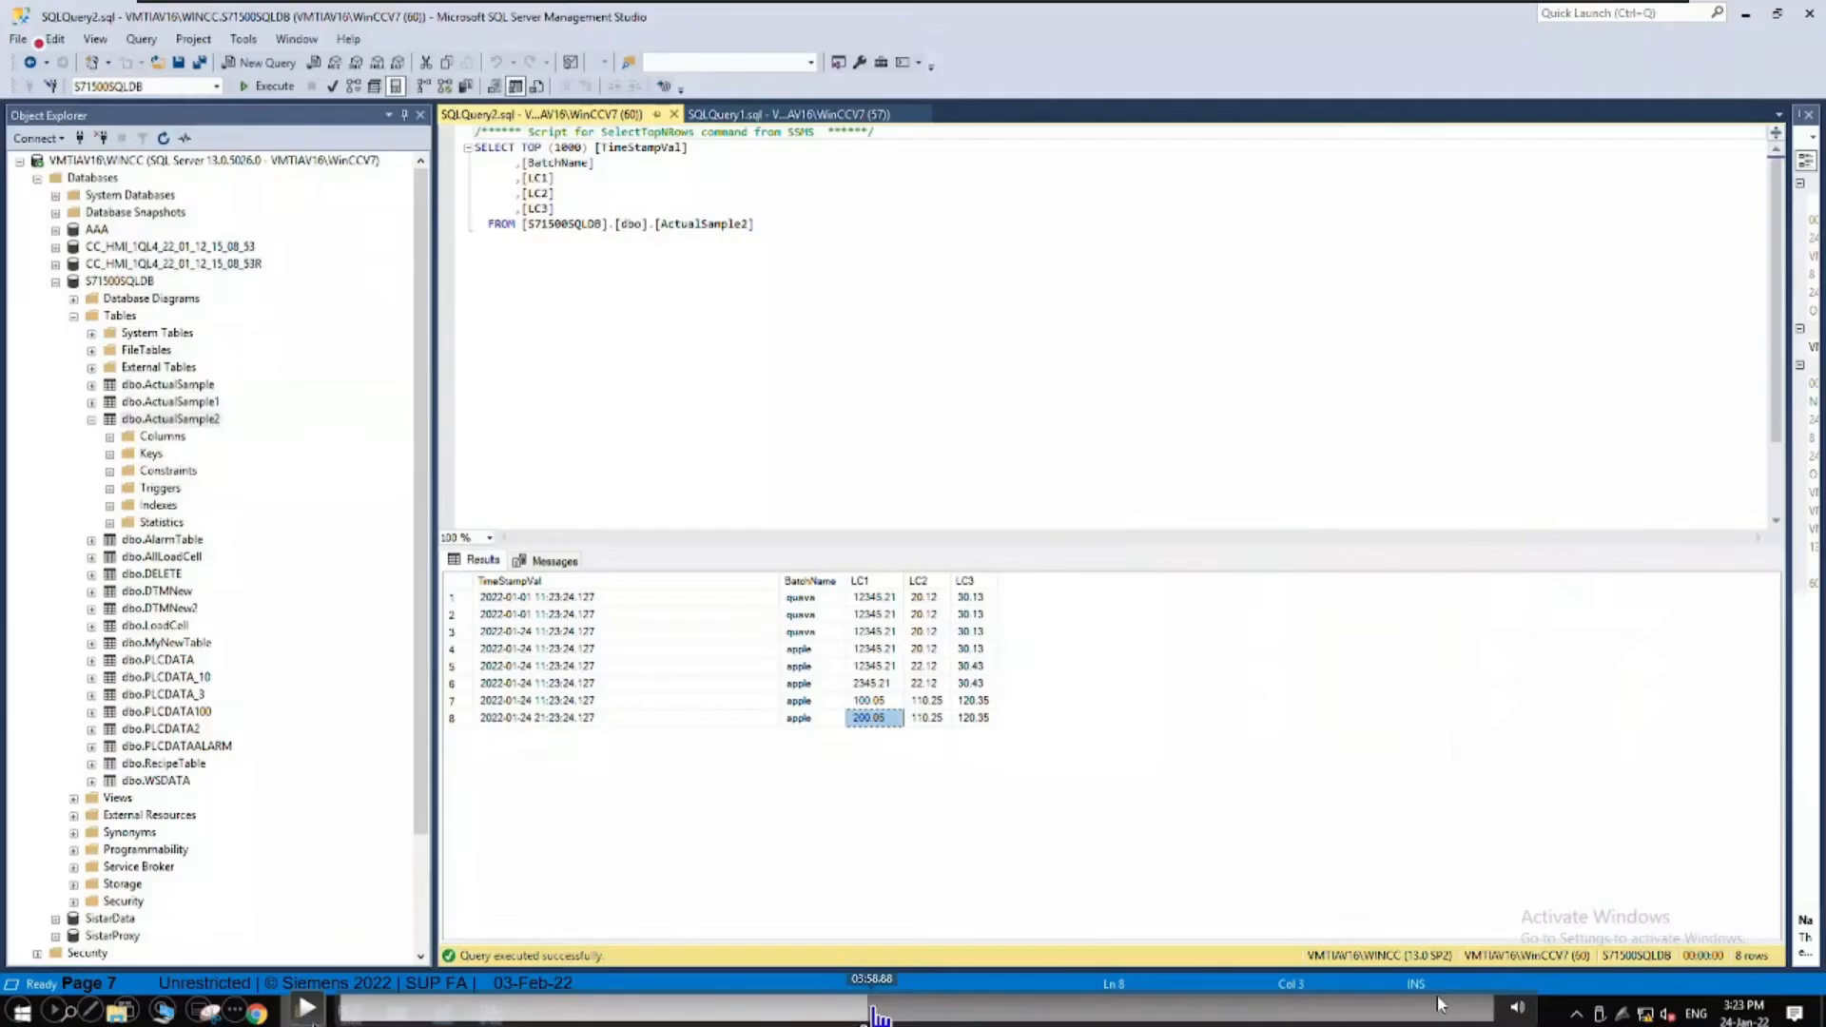
{"action": "left_click_drag", "start_coordinate": [874, 1010], "coordinate": [913, 1019]}
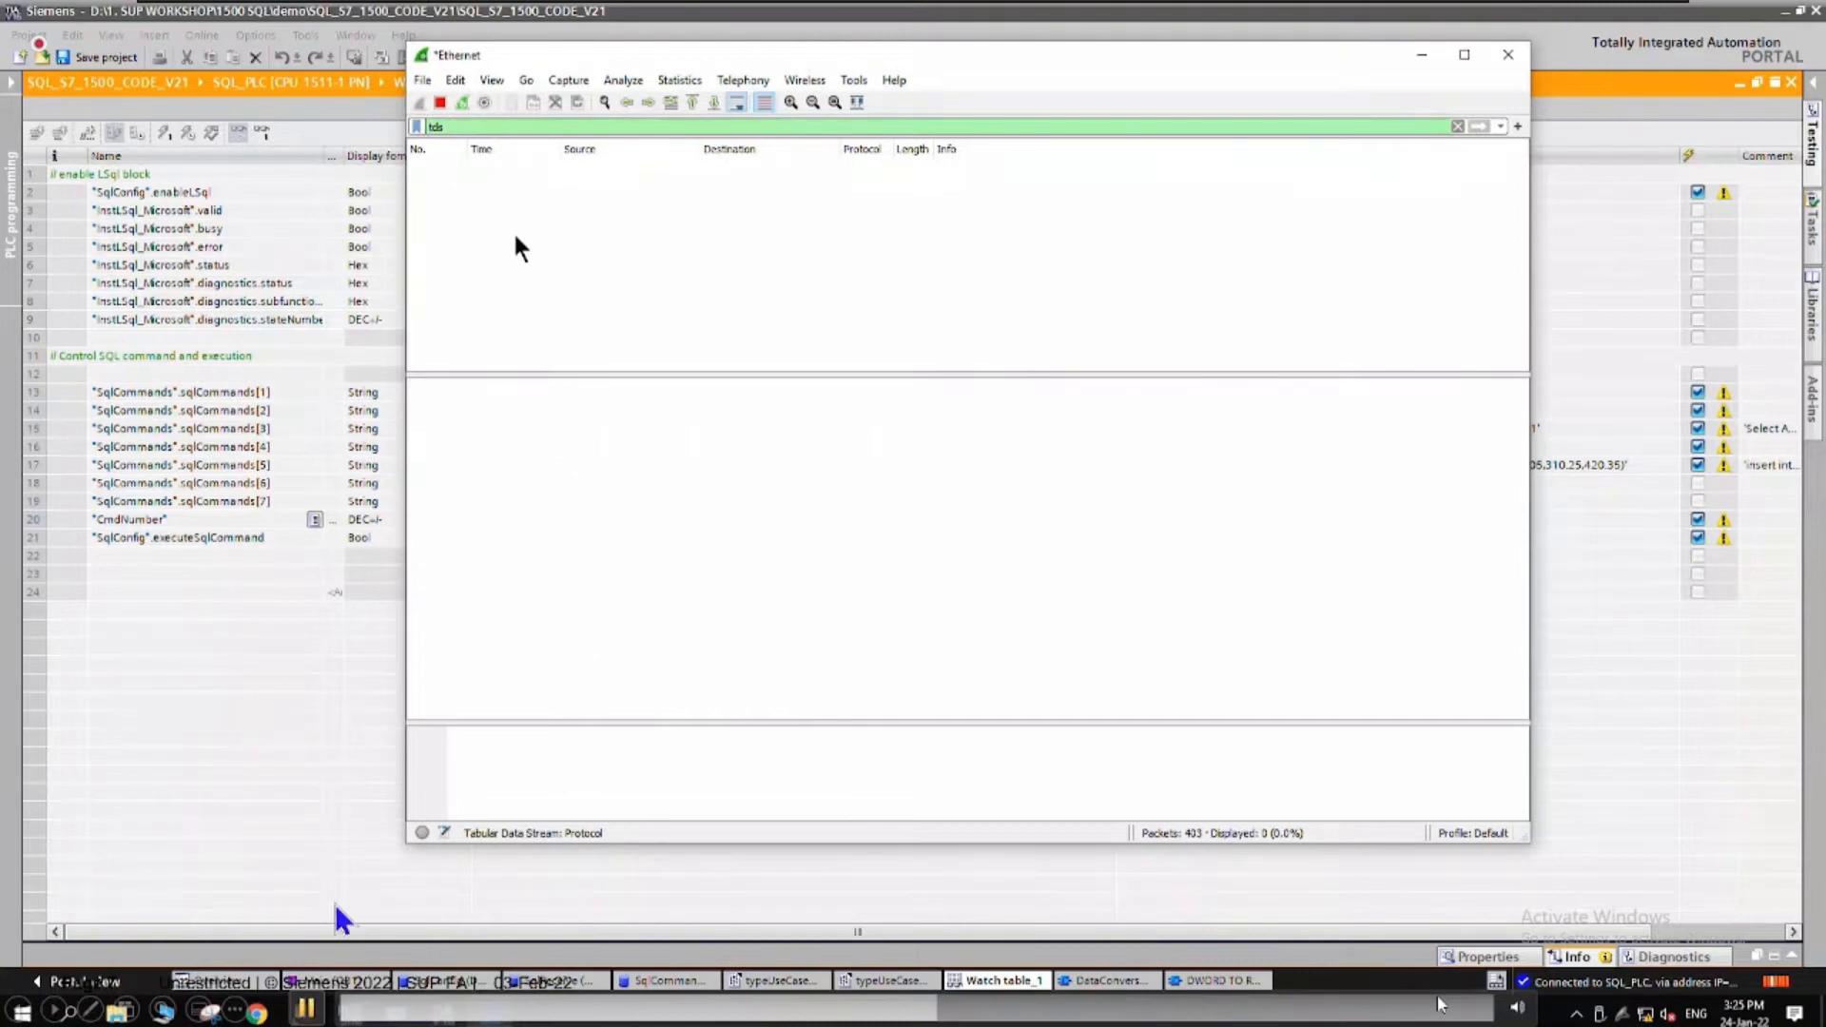
- Stop the running Wireshark Ethernet capture and start a new one with the tds filter
{"action": "left_click", "coordinate": [442, 103]}
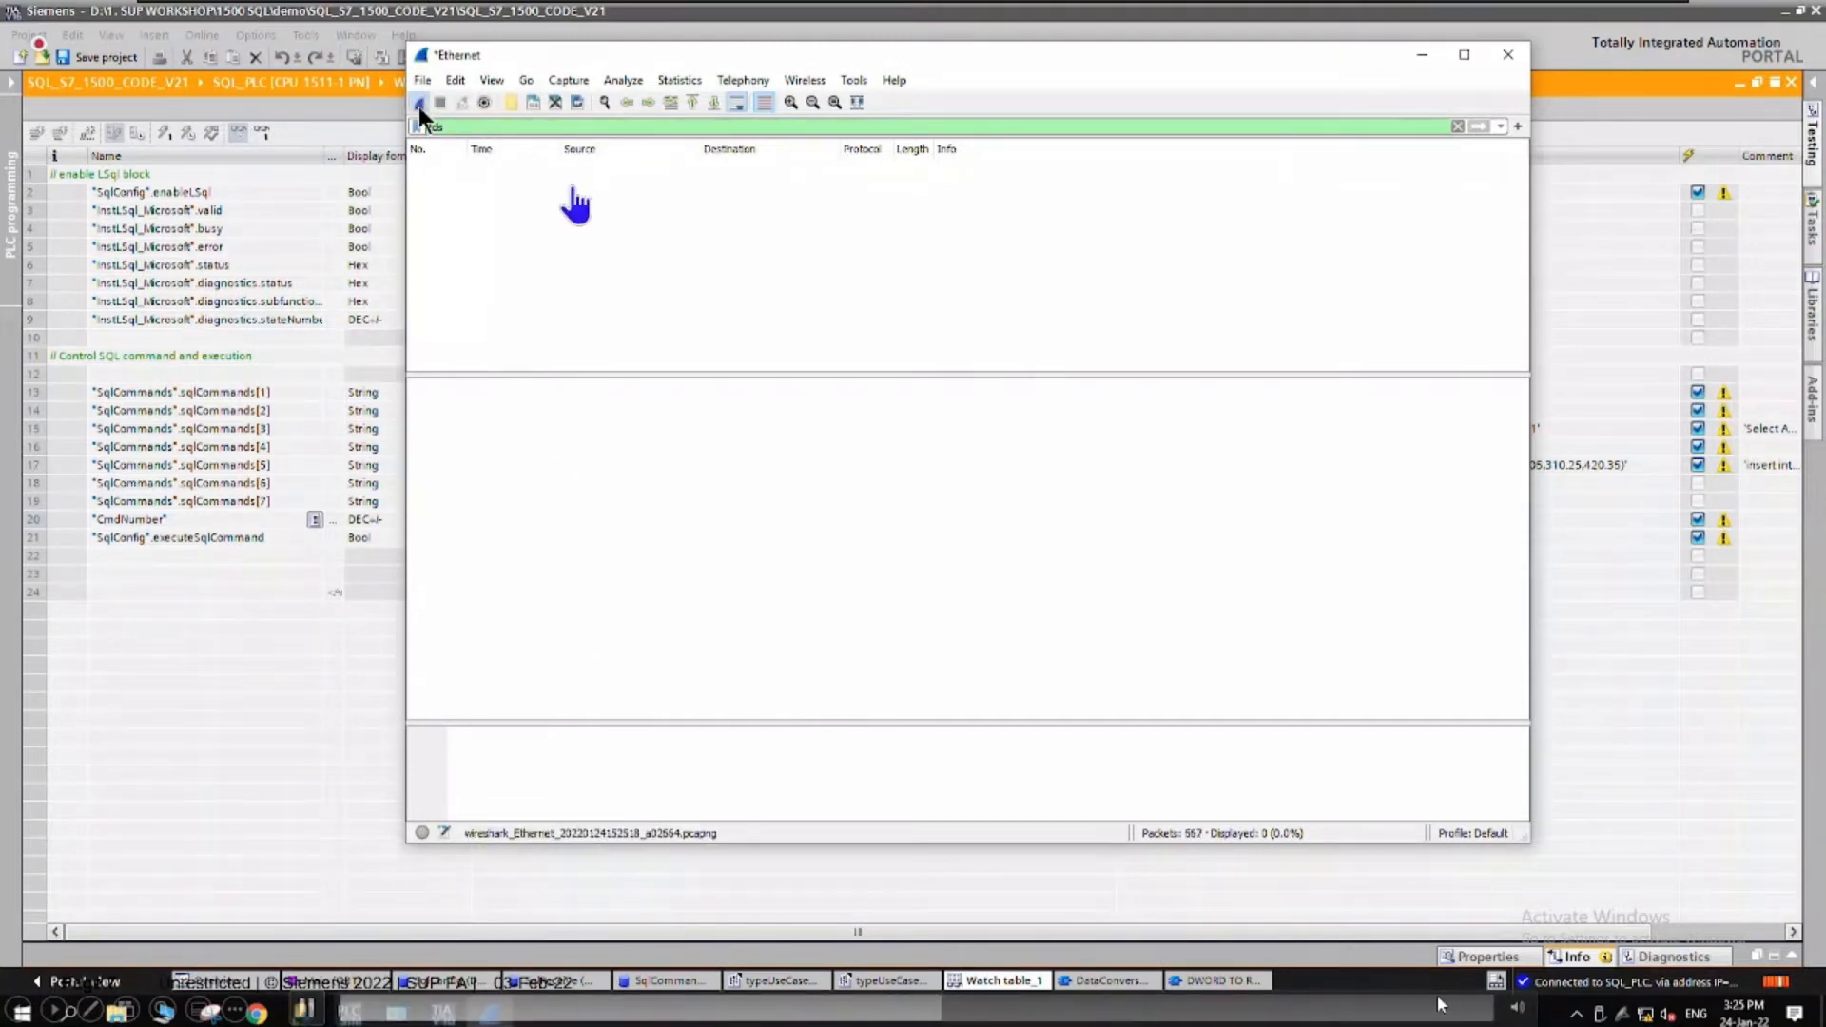
{"action": "left_click", "coordinate": [419, 102]}
{"action": "left_click", "coordinate": [1019, 528]}
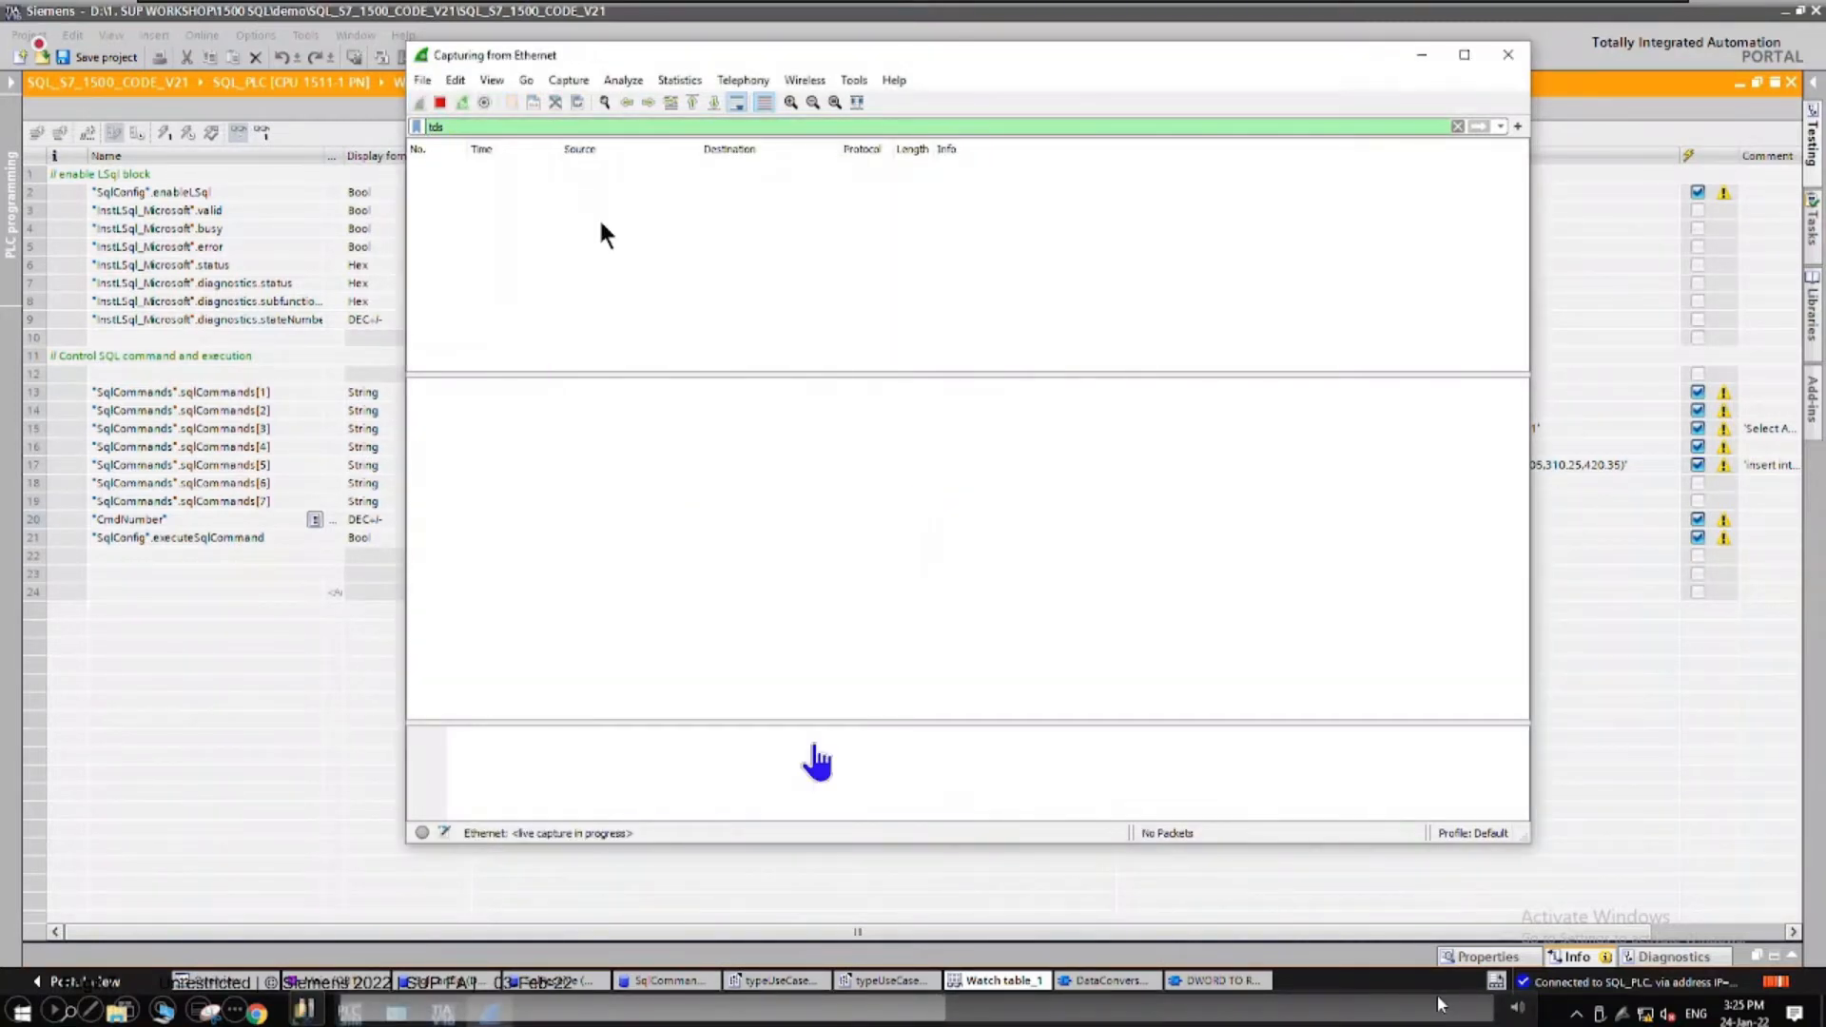
- Switch to TIA Portal and trigger executeSqlCommand in Watch_table_1 with CmdNumber 3
{"action": "left_click", "coordinate": [276, 592]}
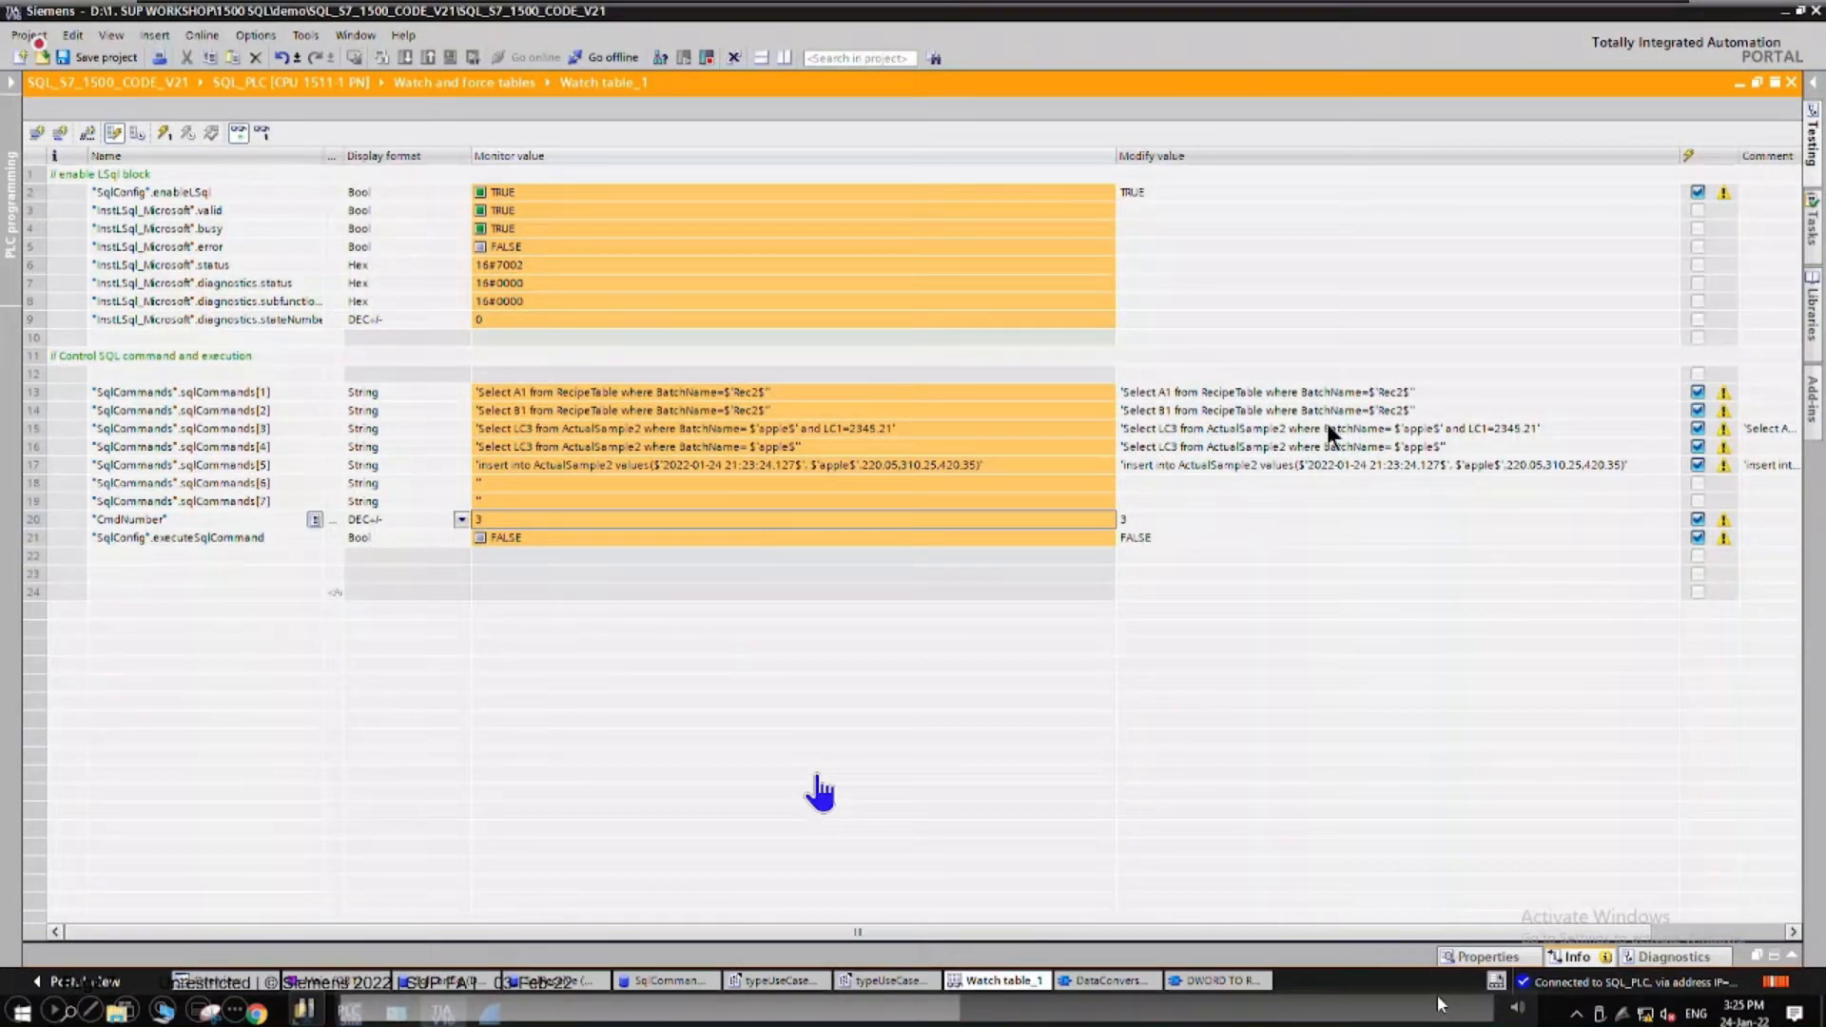
{"action": "left_click", "coordinate": [637, 539]}
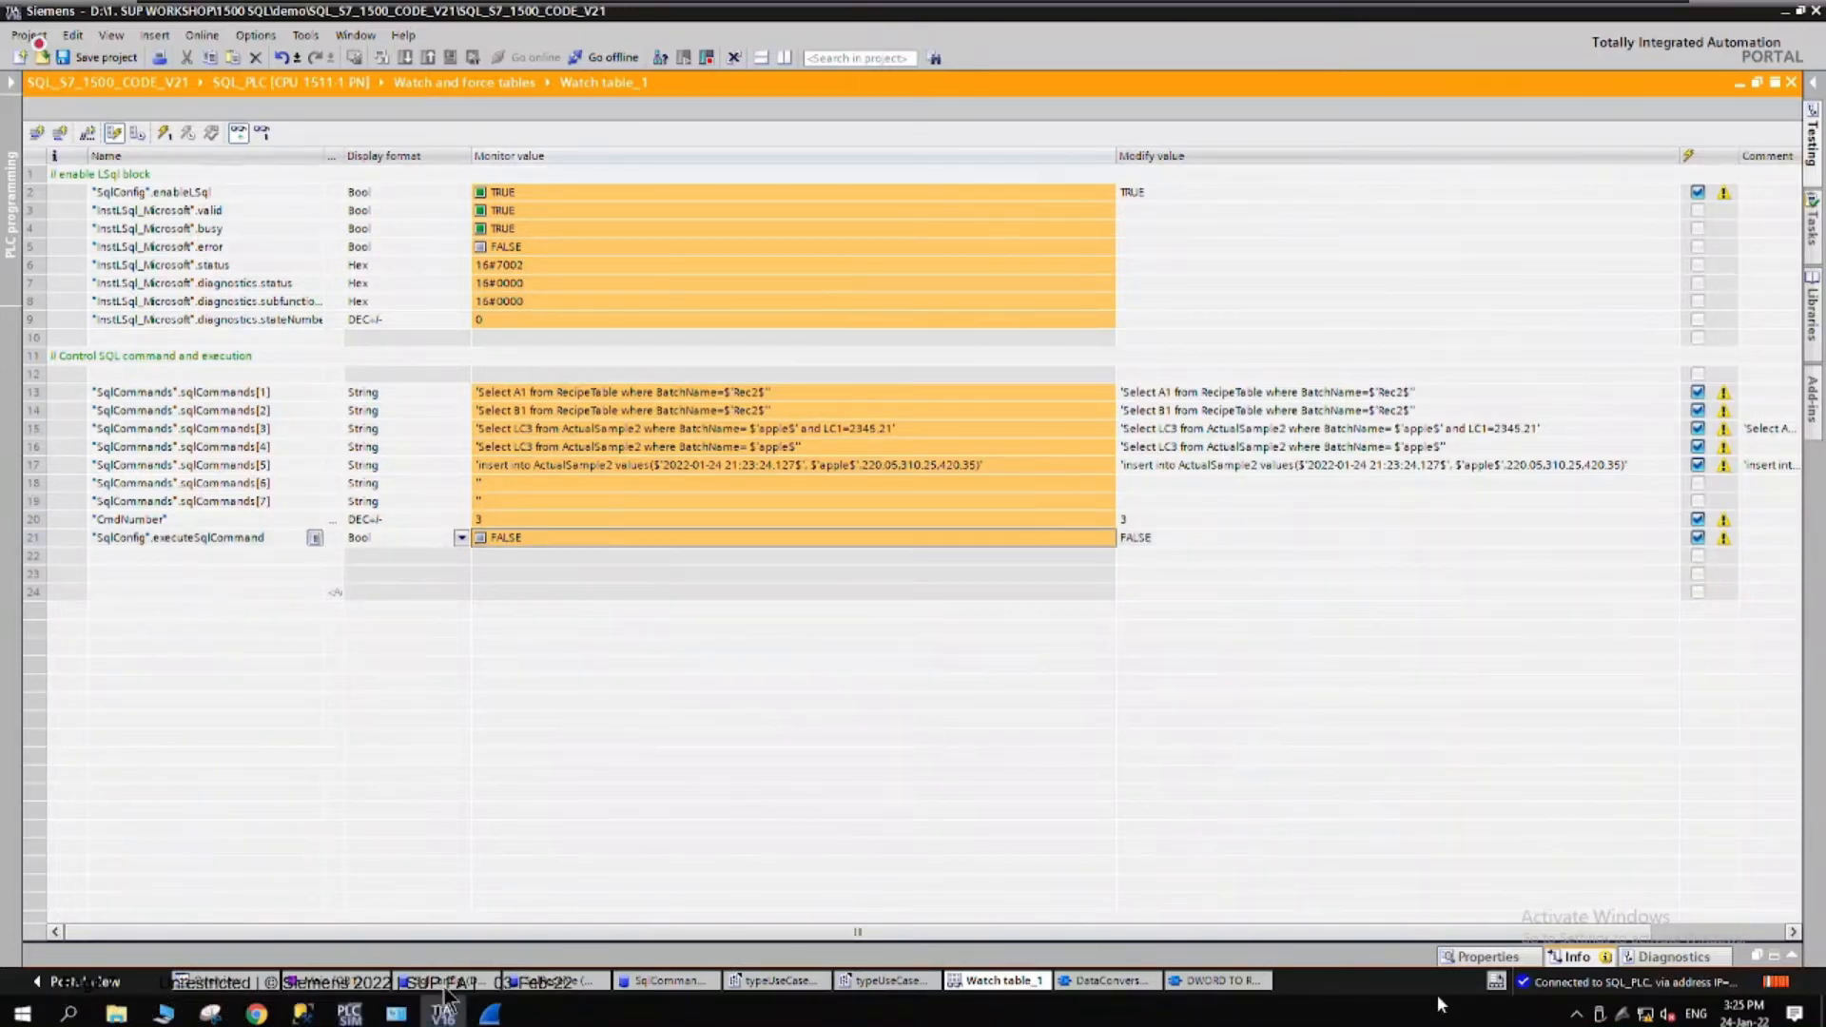
- Switch to Wireshark, examine the captured TDS responses and inspect the ColumnMetaData token in the last response's Tabular Data Stream
{"action": "left_click", "coordinate": [490, 1014]}
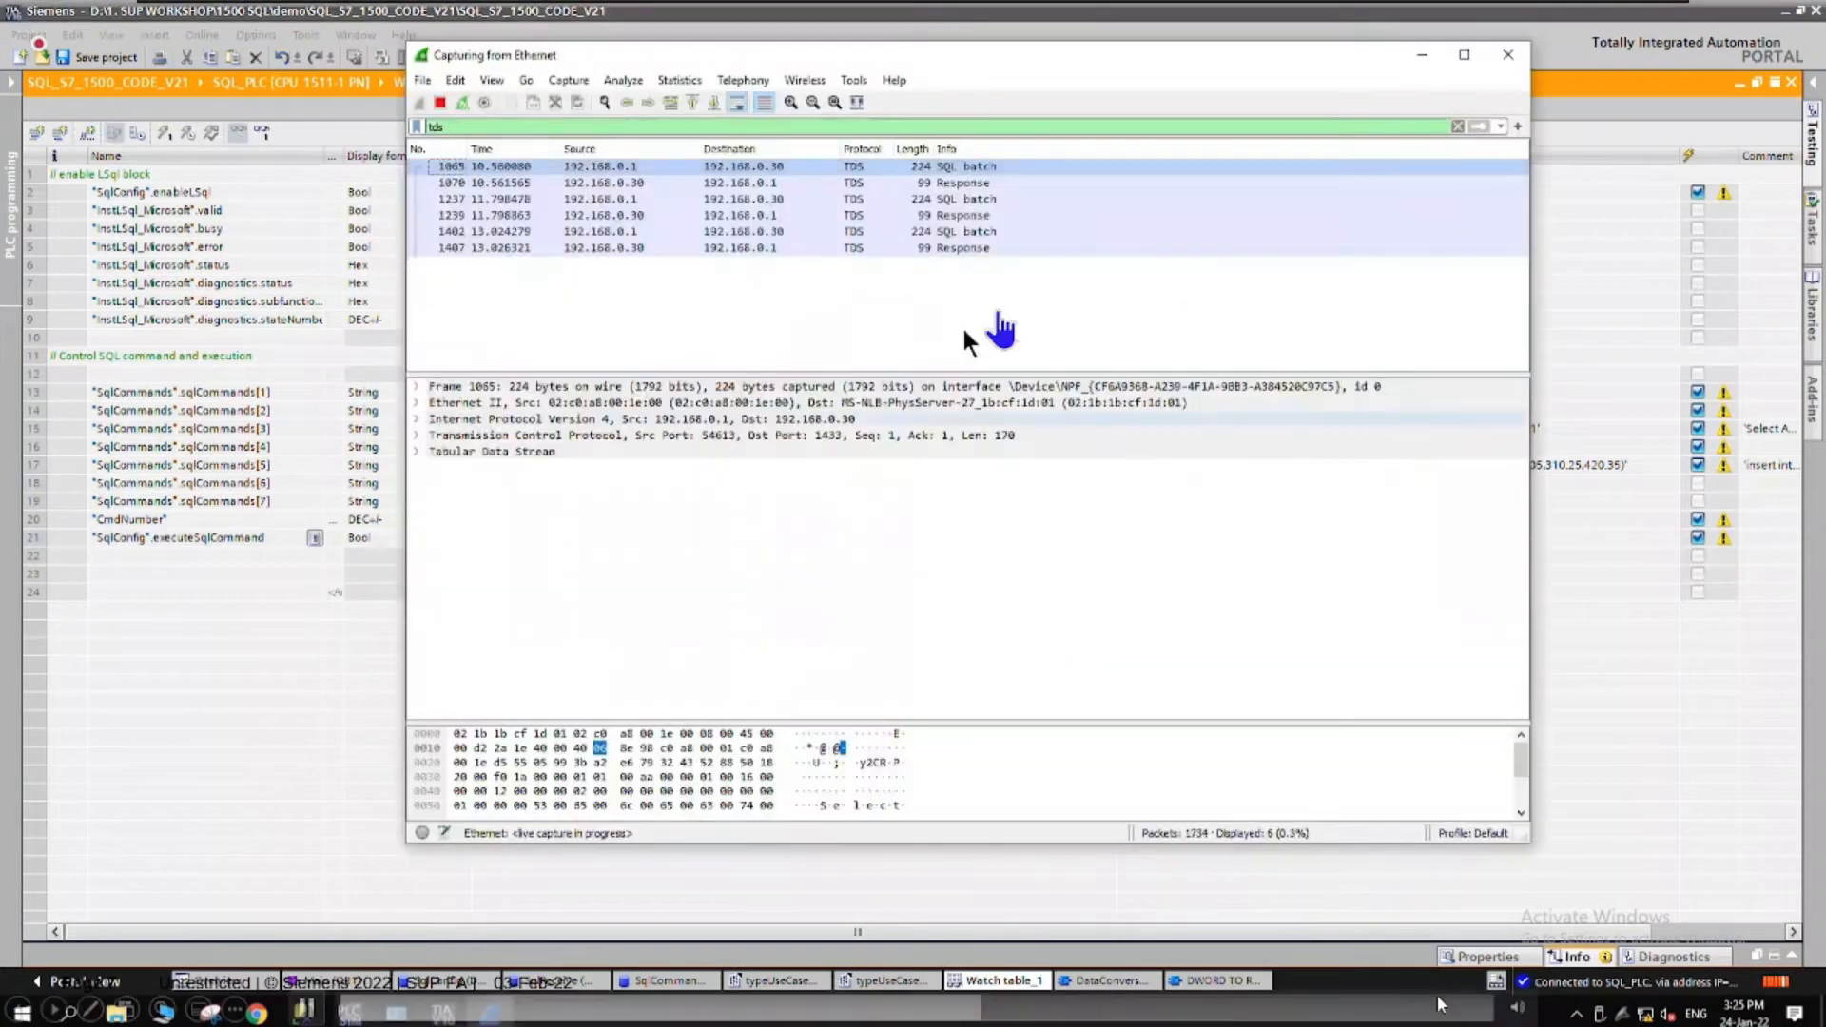
{"action": "left_click", "coordinate": [961, 184]}
{"action": "left_click", "coordinate": [984, 217]}
{"action": "left_click", "coordinate": [979, 249]}
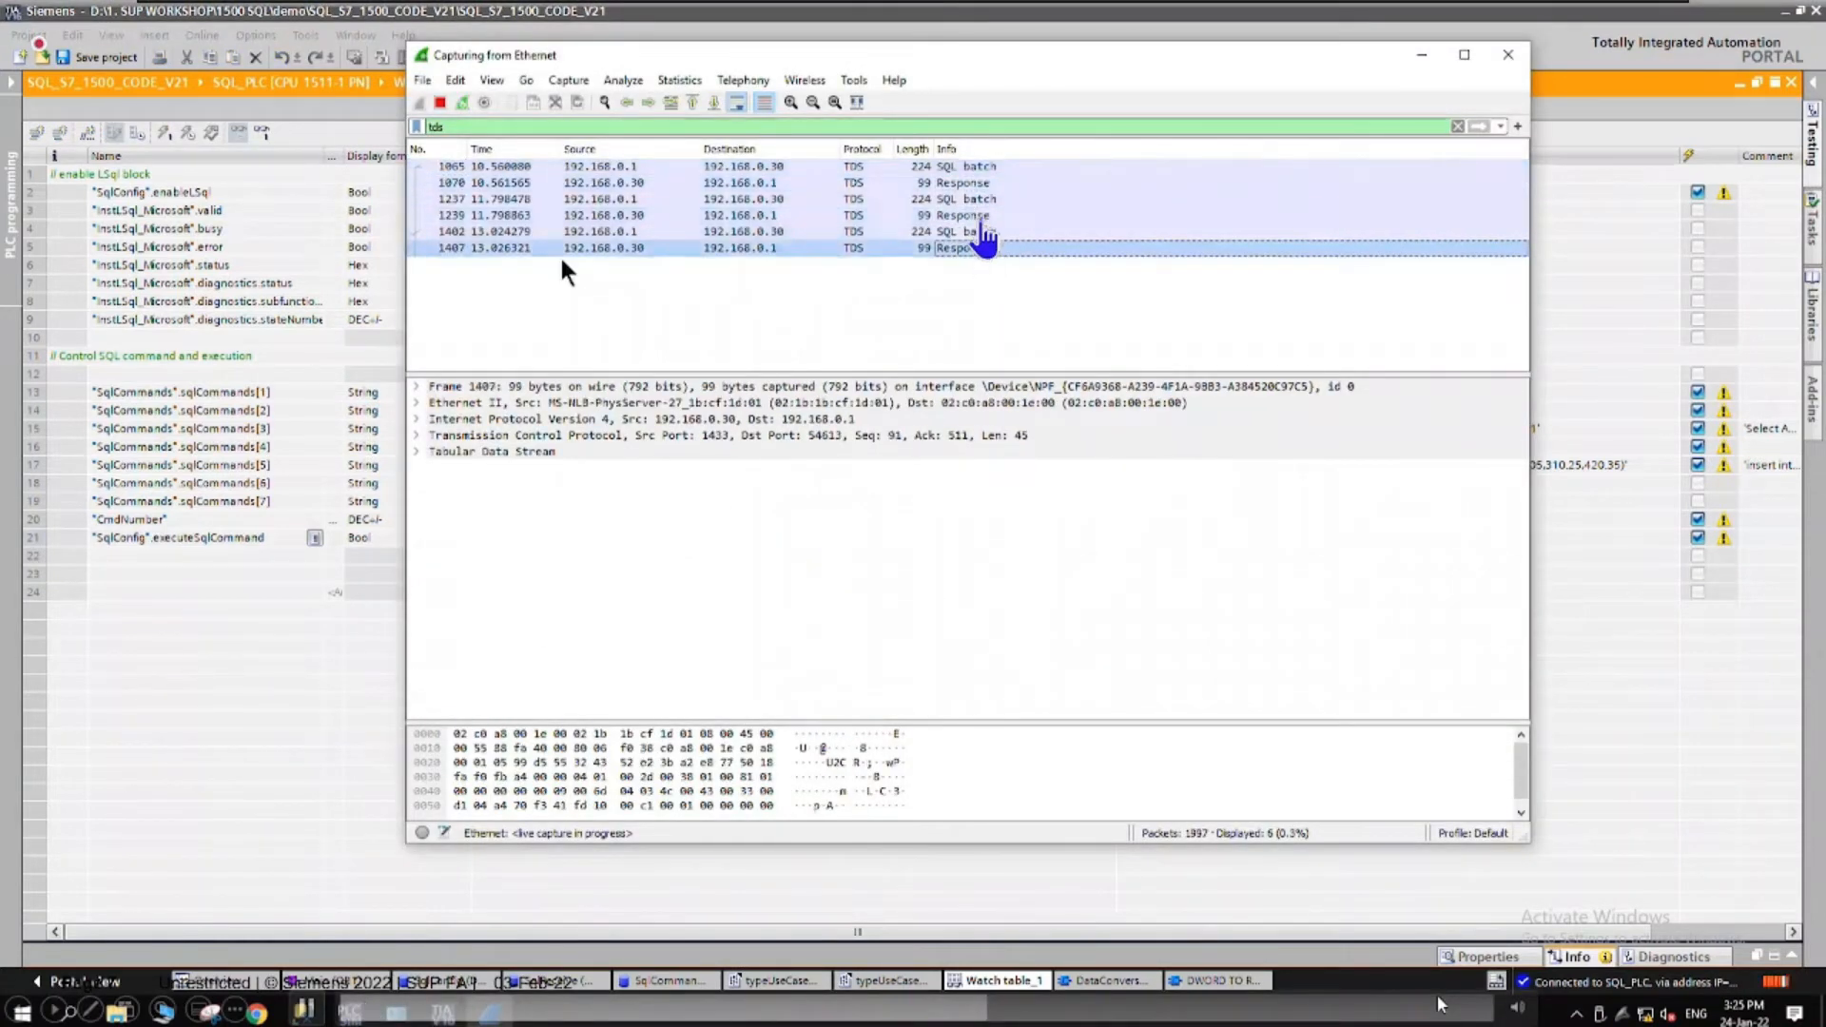
{"action": "left_click", "coordinate": [419, 453]}
{"action": "left_click", "coordinate": [557, 565]}
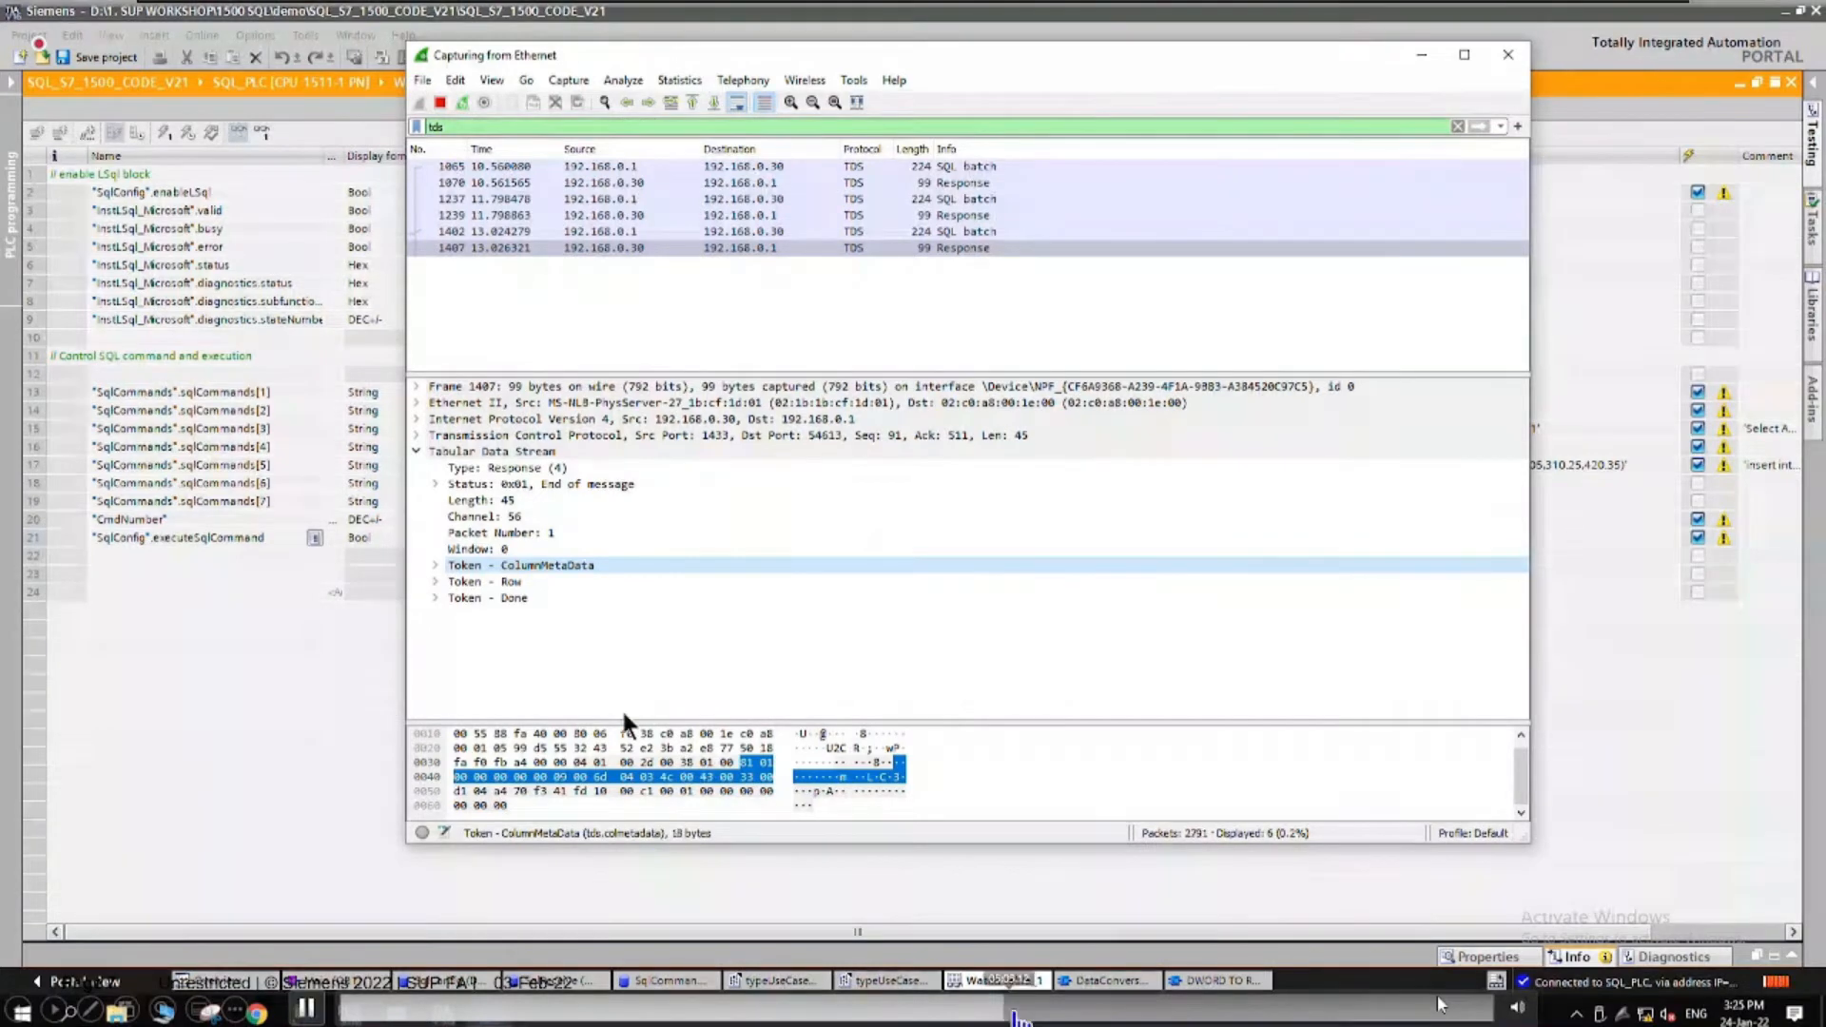
{"action": "left_click", "coordinate": [585, 566]}
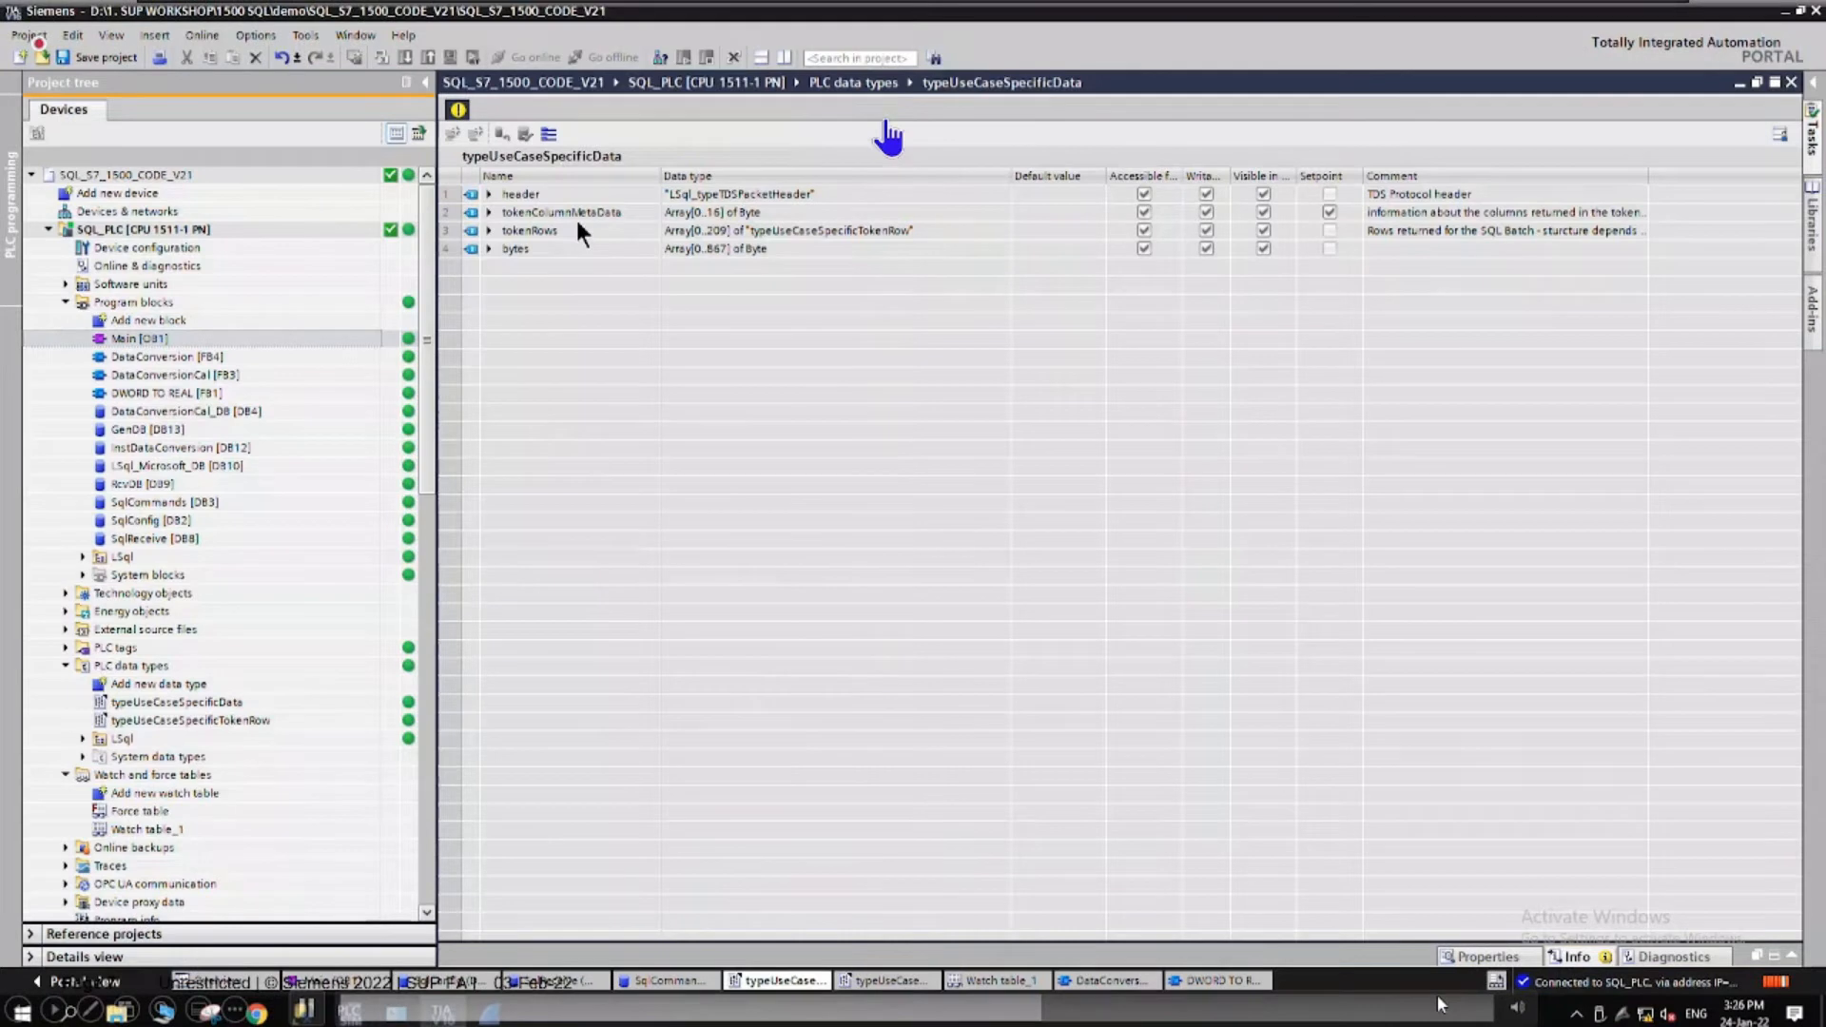
- Set the data type of tokenColumnMetaData in typeUseCaseSpecificData to Array[0..17] of Byte
{"action": "left_click", "coordinate": [530, 231]}
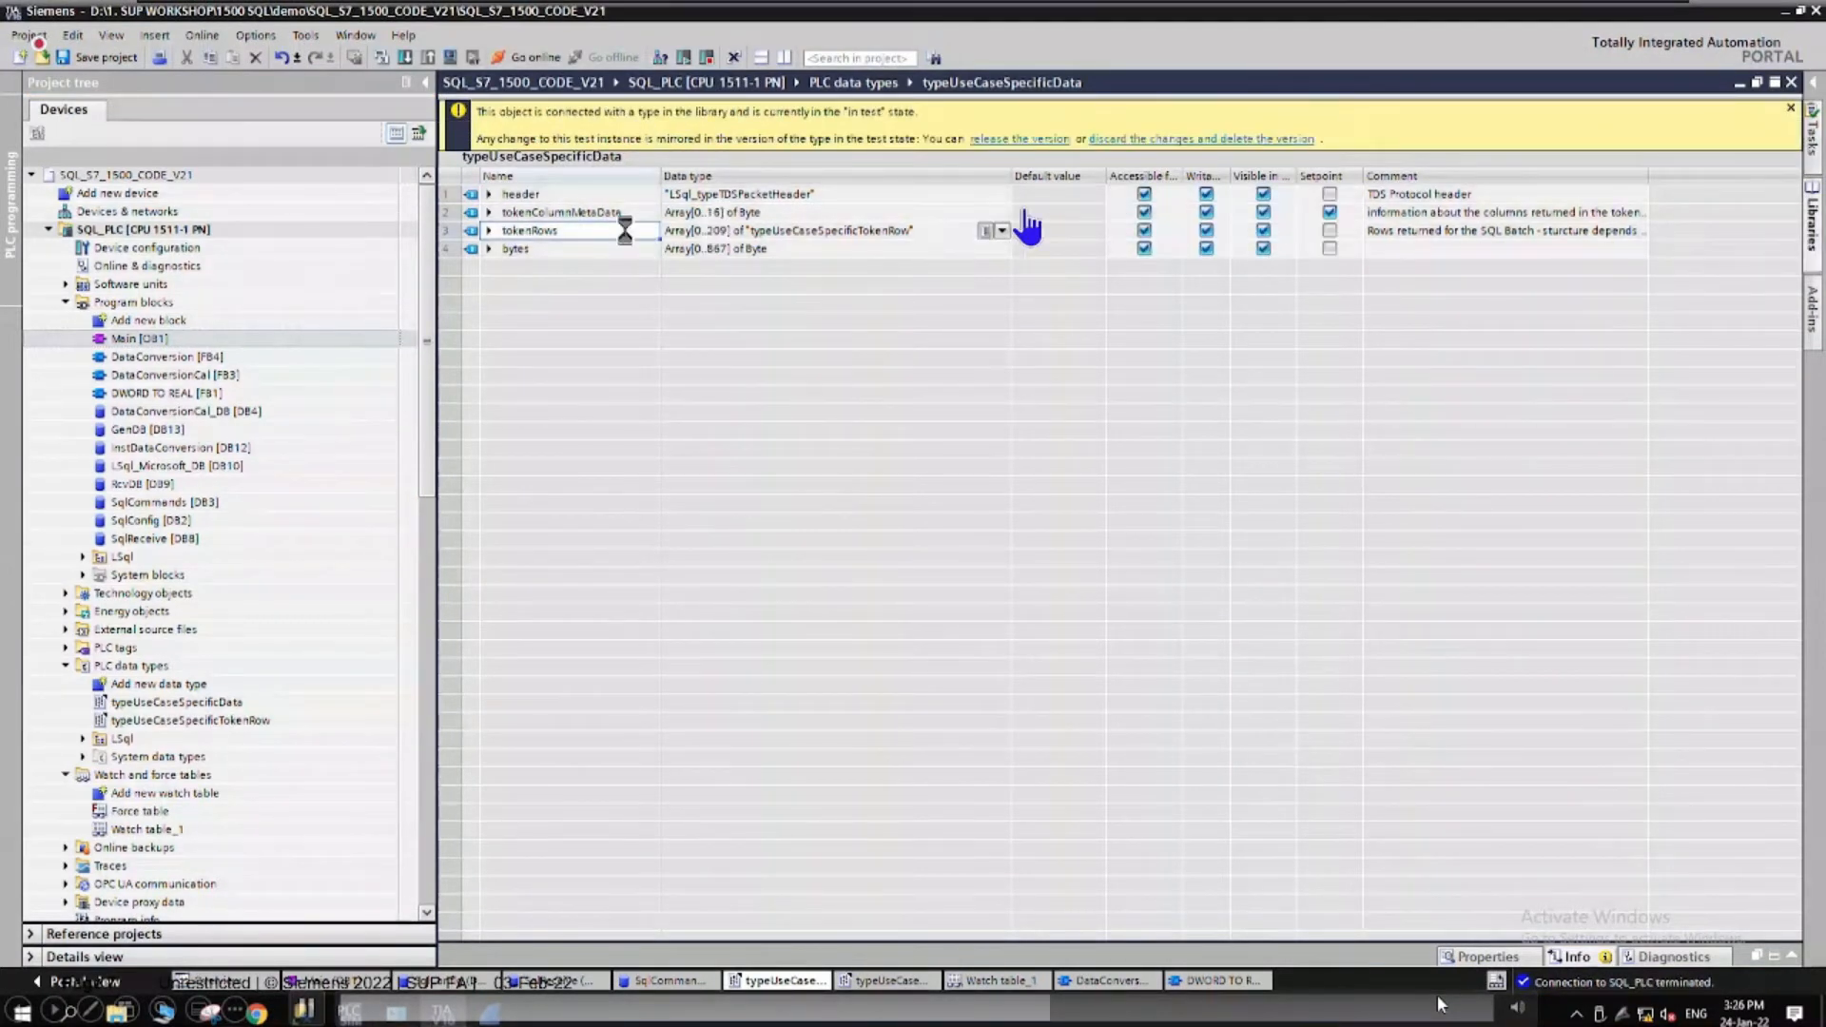
{"action": "double_click", "coordinate": [720, 217]}
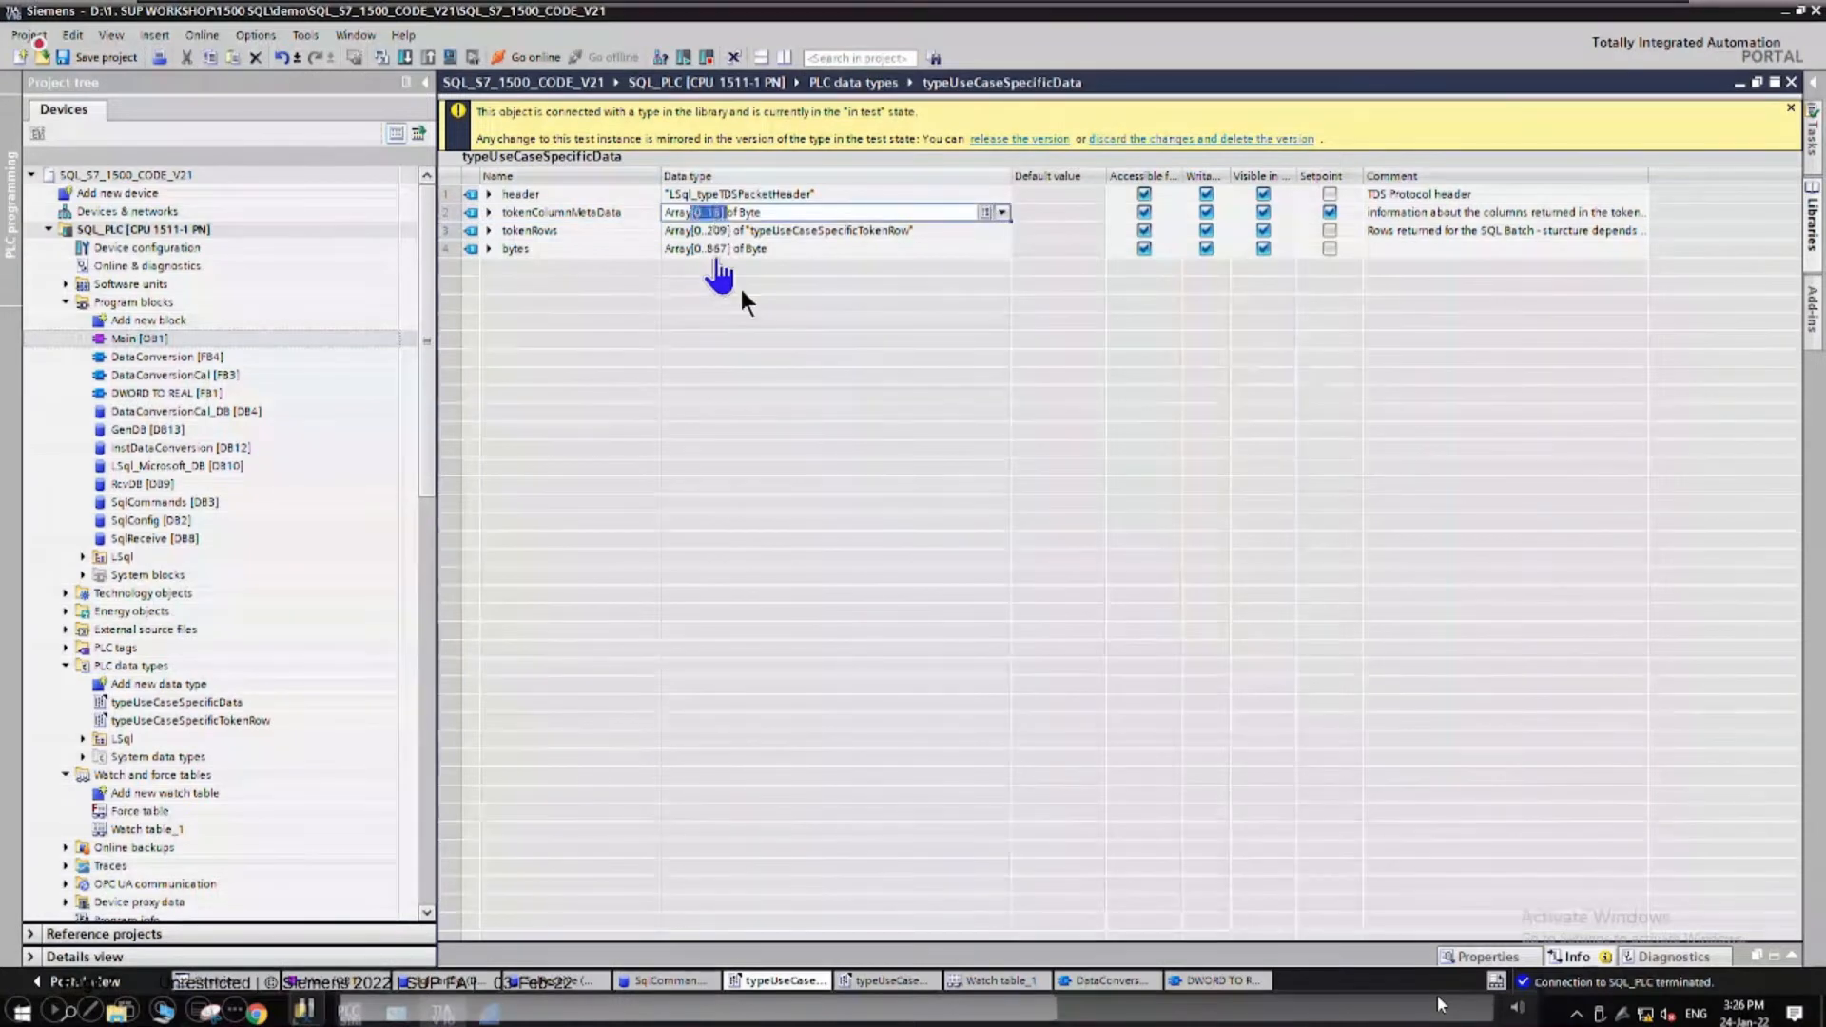
{"action": "type", "text": "0..1"}
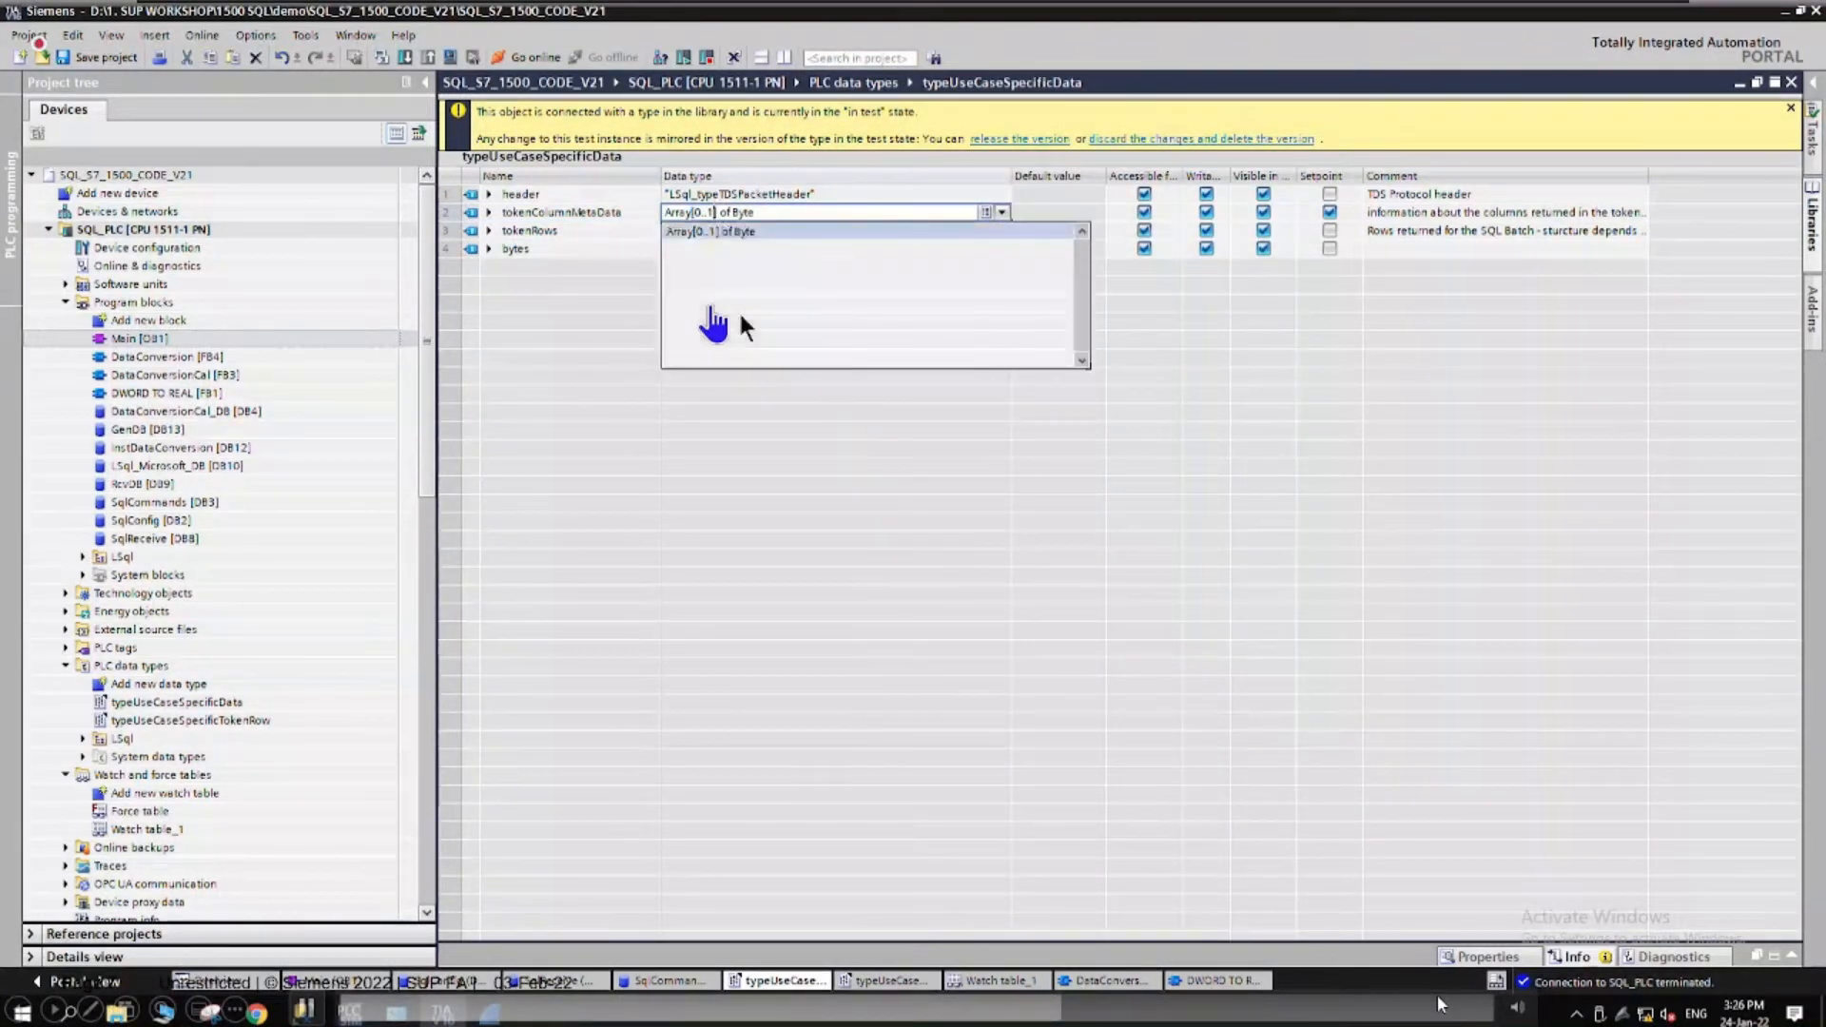
{"action": "type", "text": "7"}
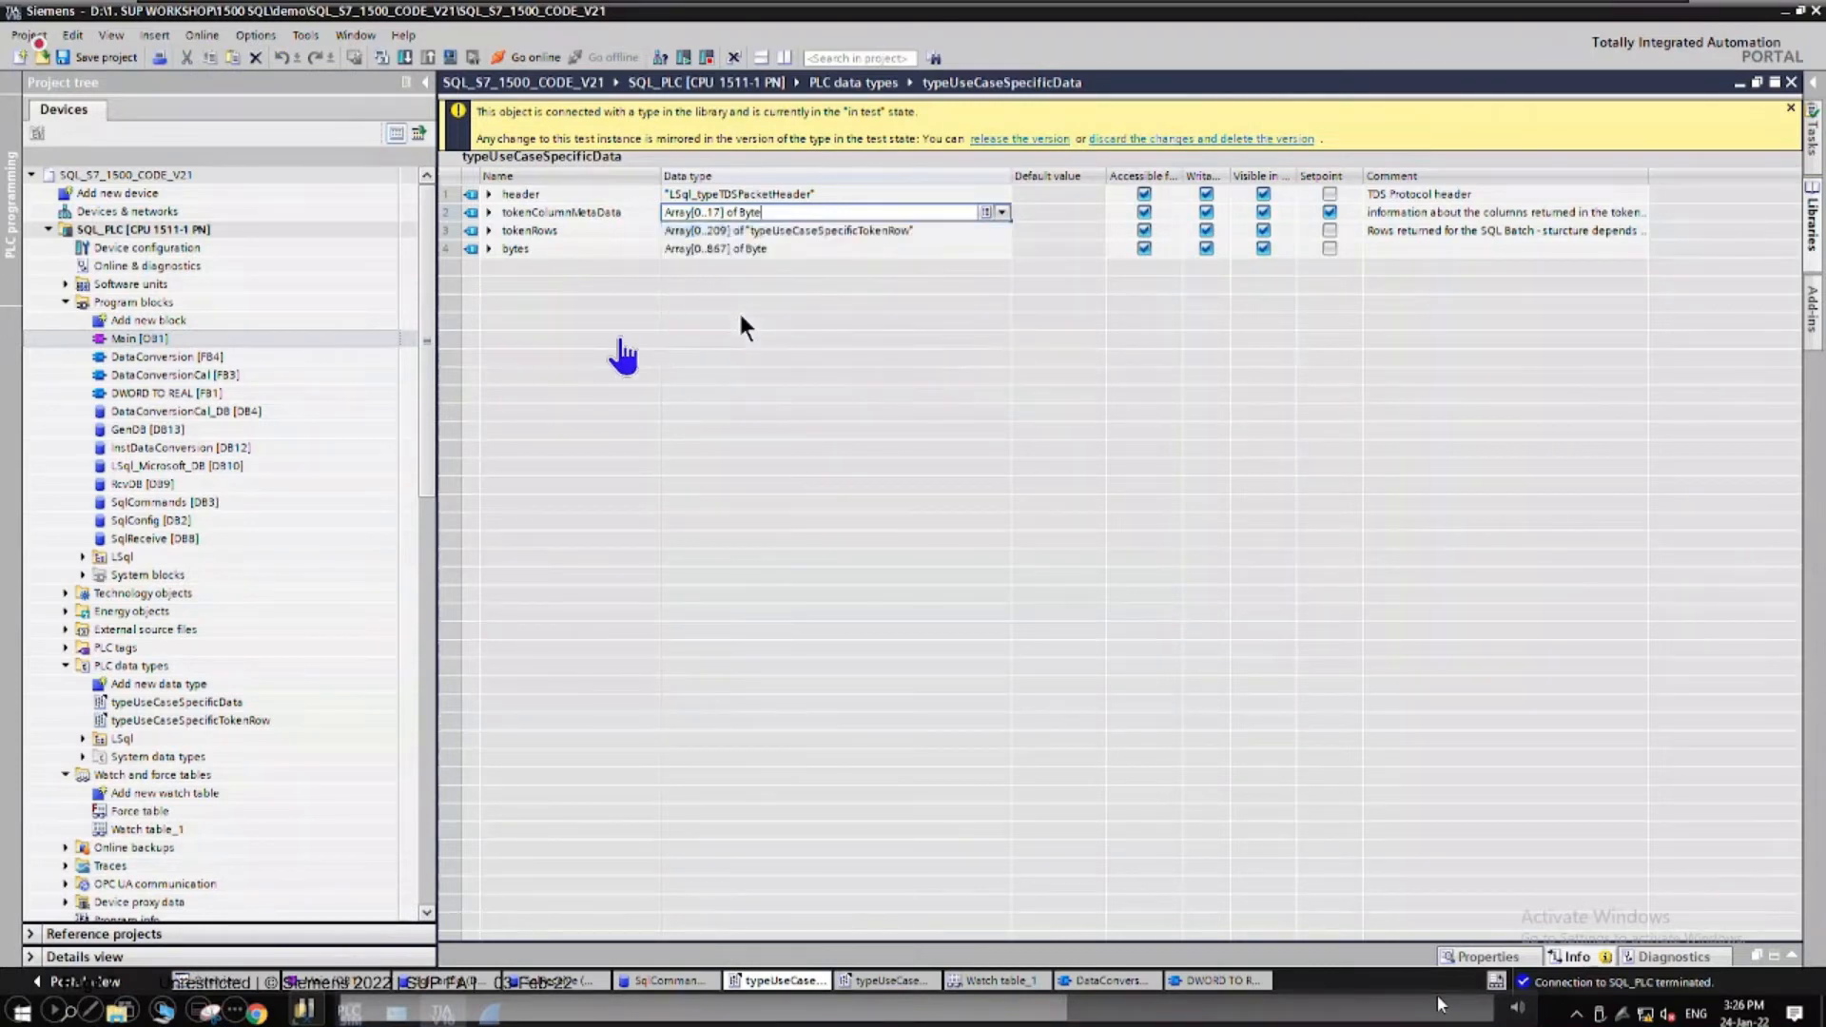
{"action": "left_click", "coordinate": [685, 231]}
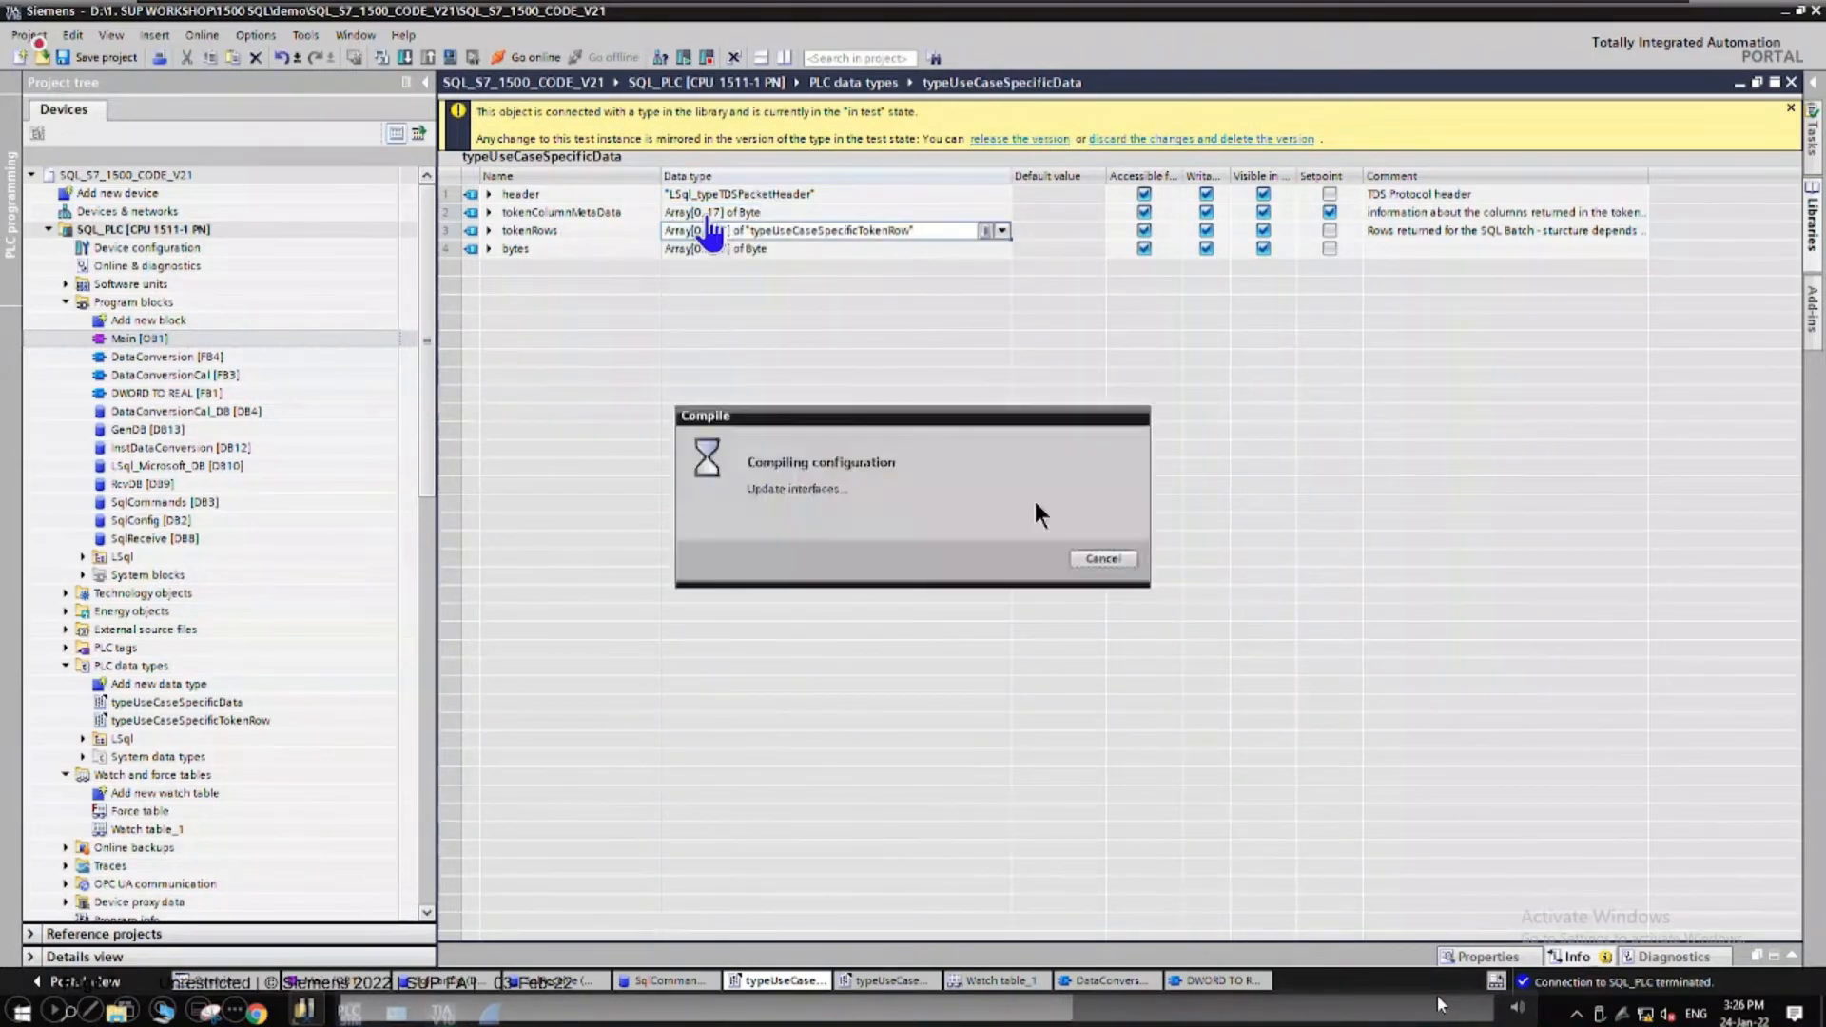
{"action": "left_click", "coordinate": [1072, 679]}
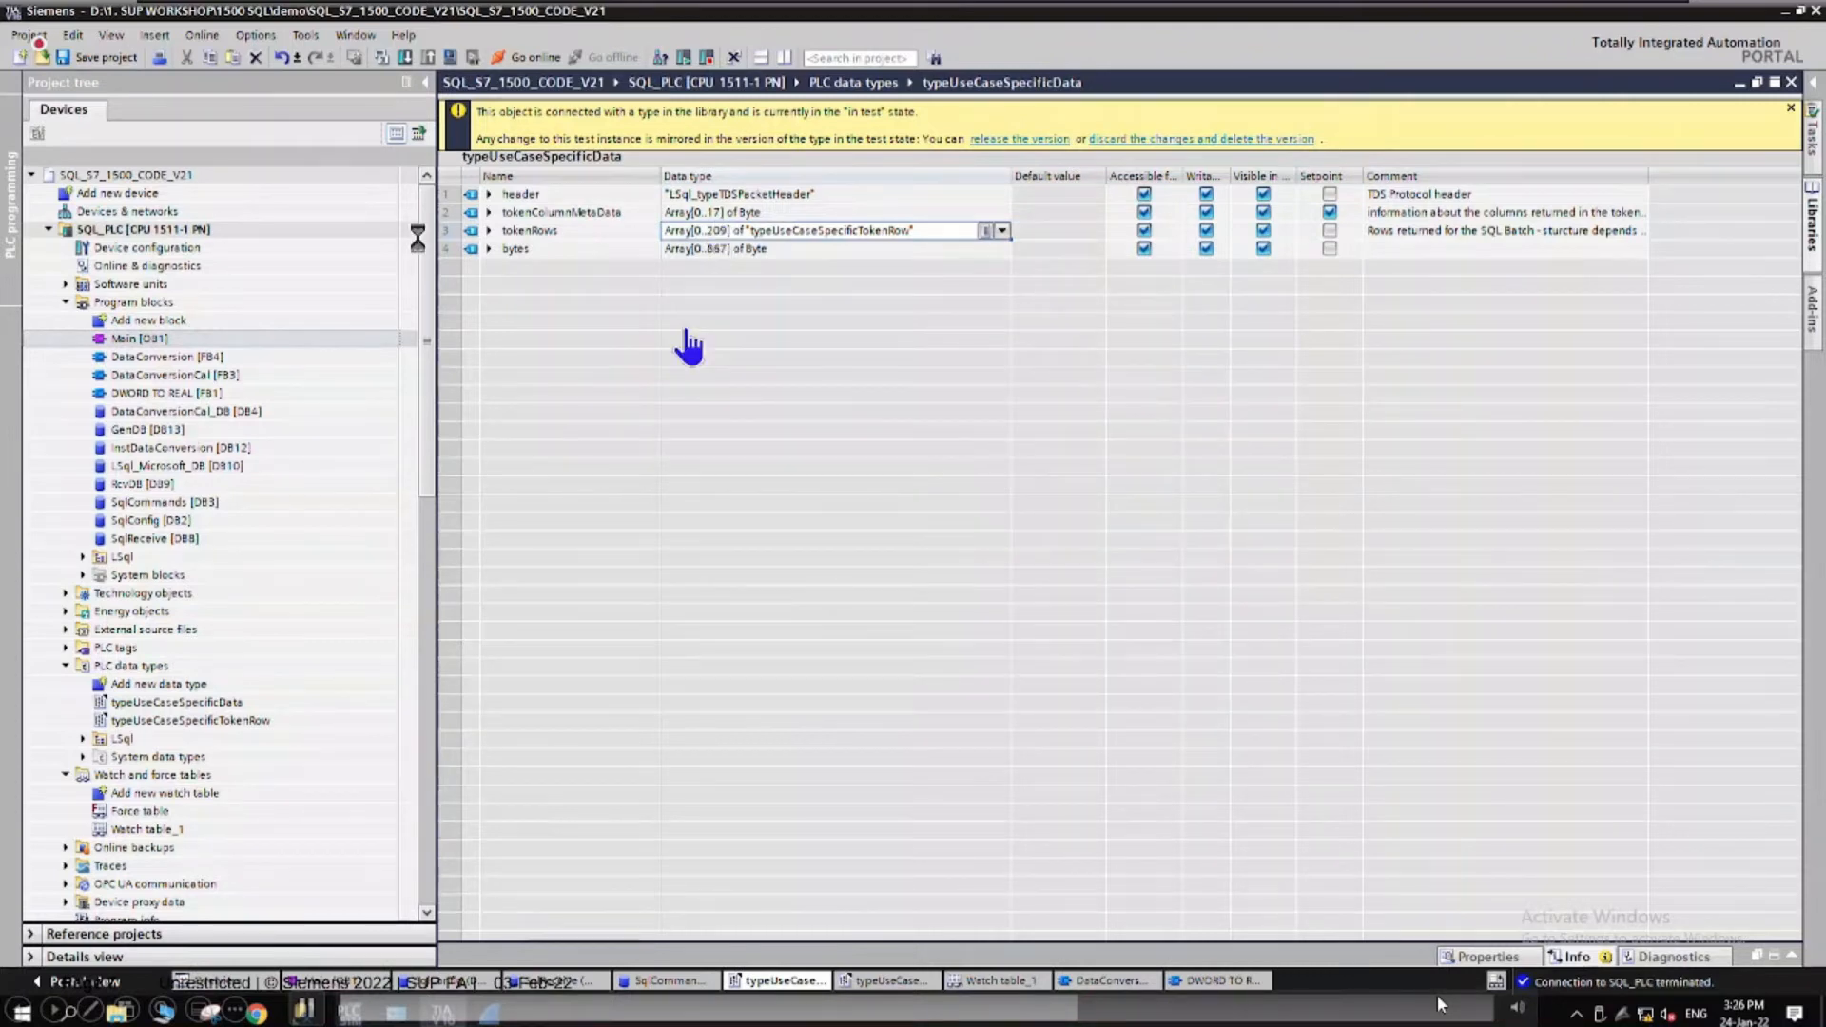
- Compile the SQL_PLC device after the PLC data type change
{"action": "right_click", "coordinate": [329, 228]}
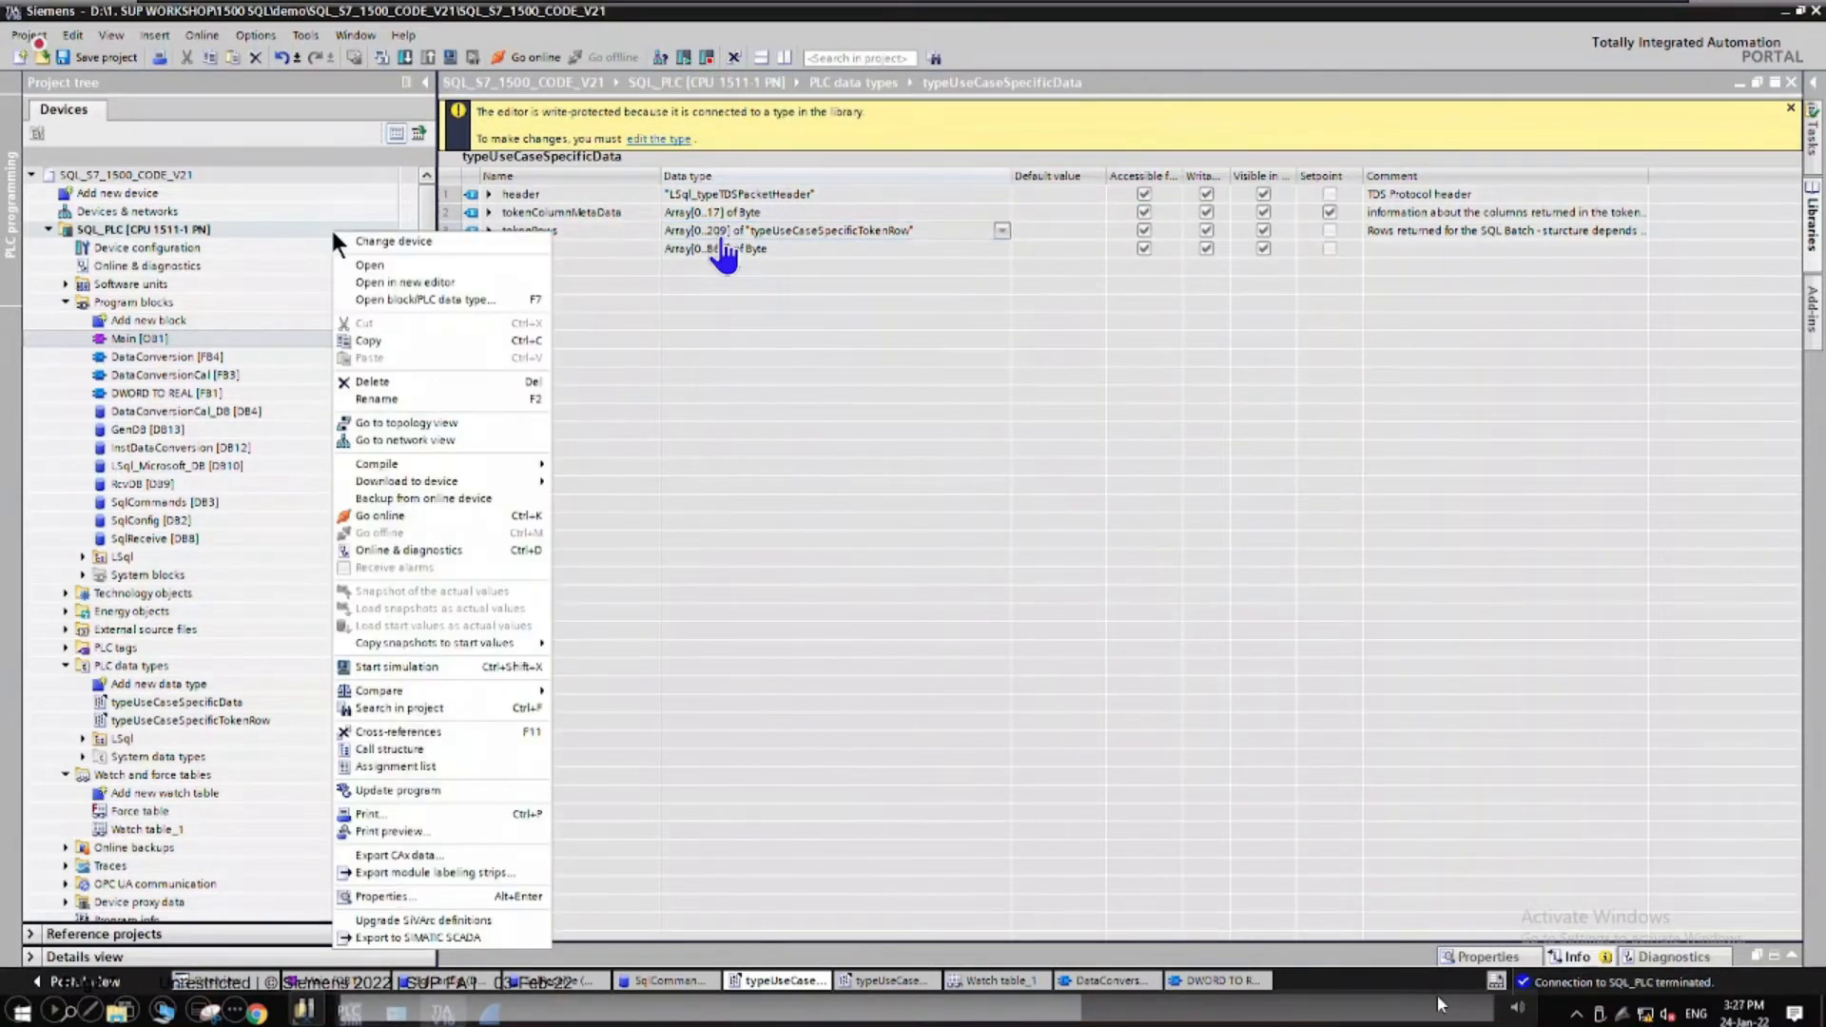
{"action": "mouse_move", "coordinate": [488, 464]}
{"action": "left_click", "coordinate": [650, 516]}
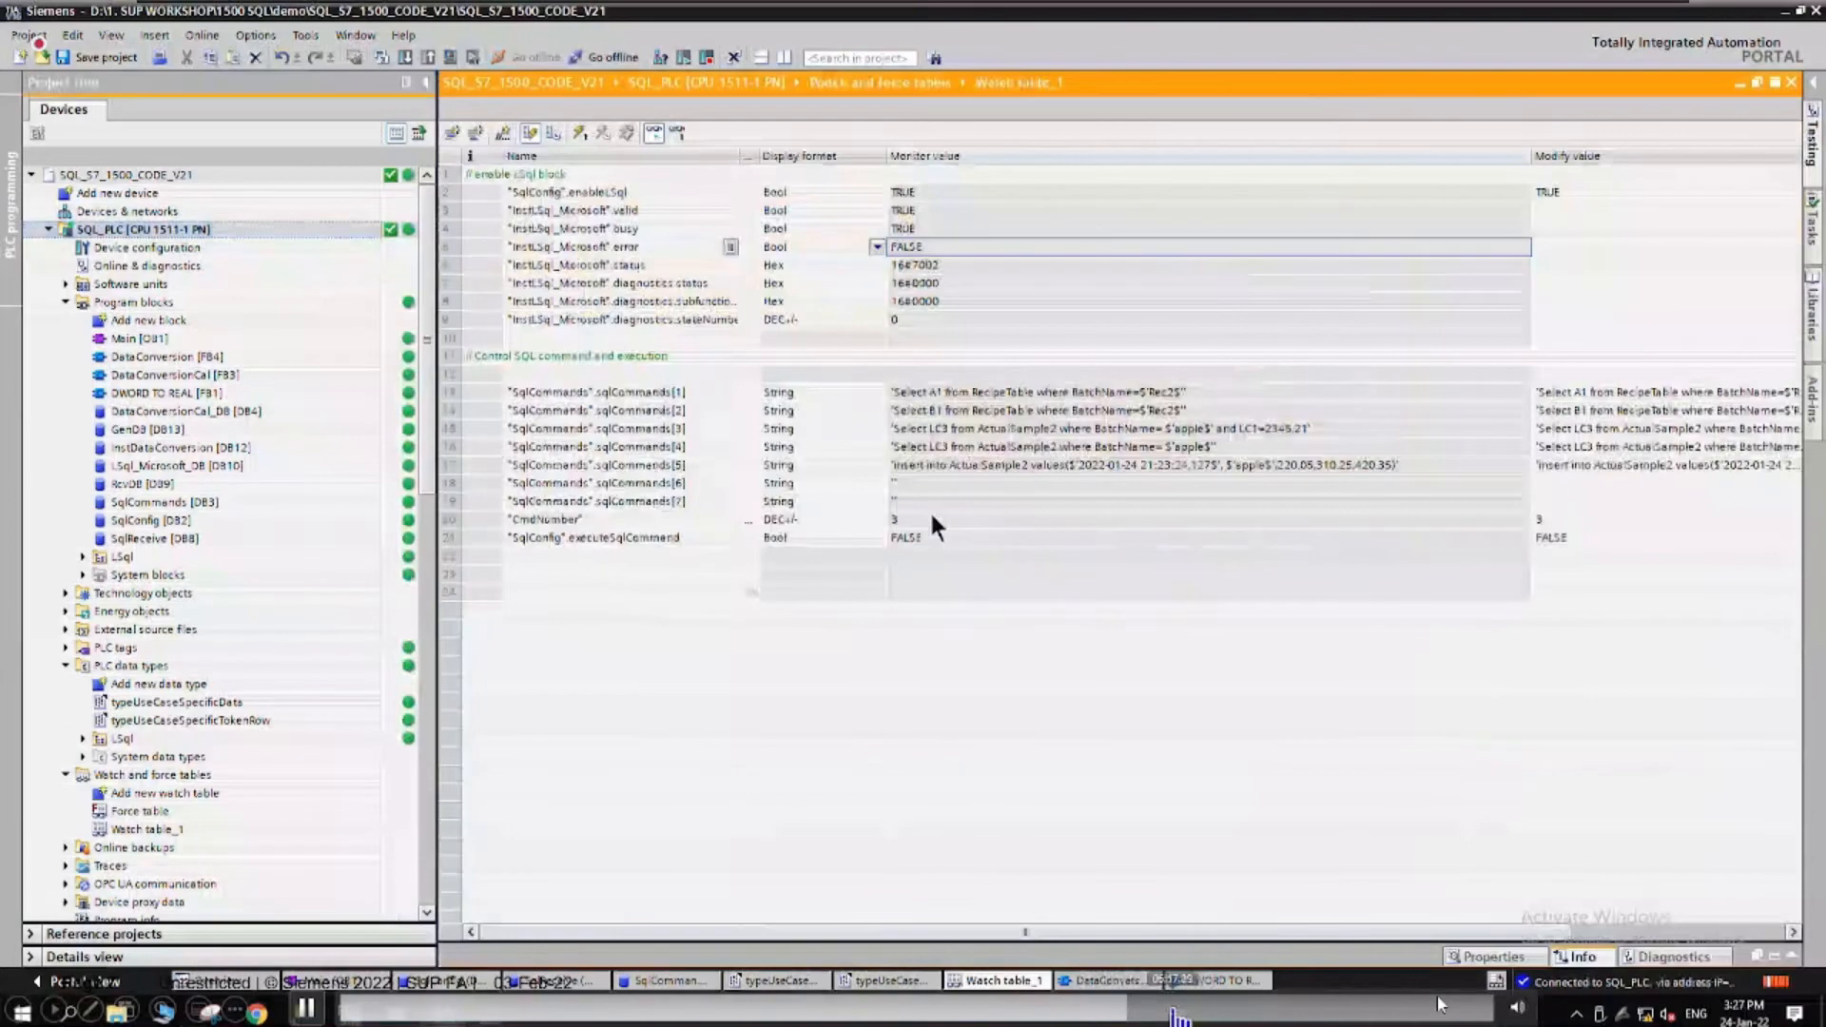
{"action": "left_click_drag", "start_coordinate": [1174, 1014], "coordinate": [1208, 1015]}
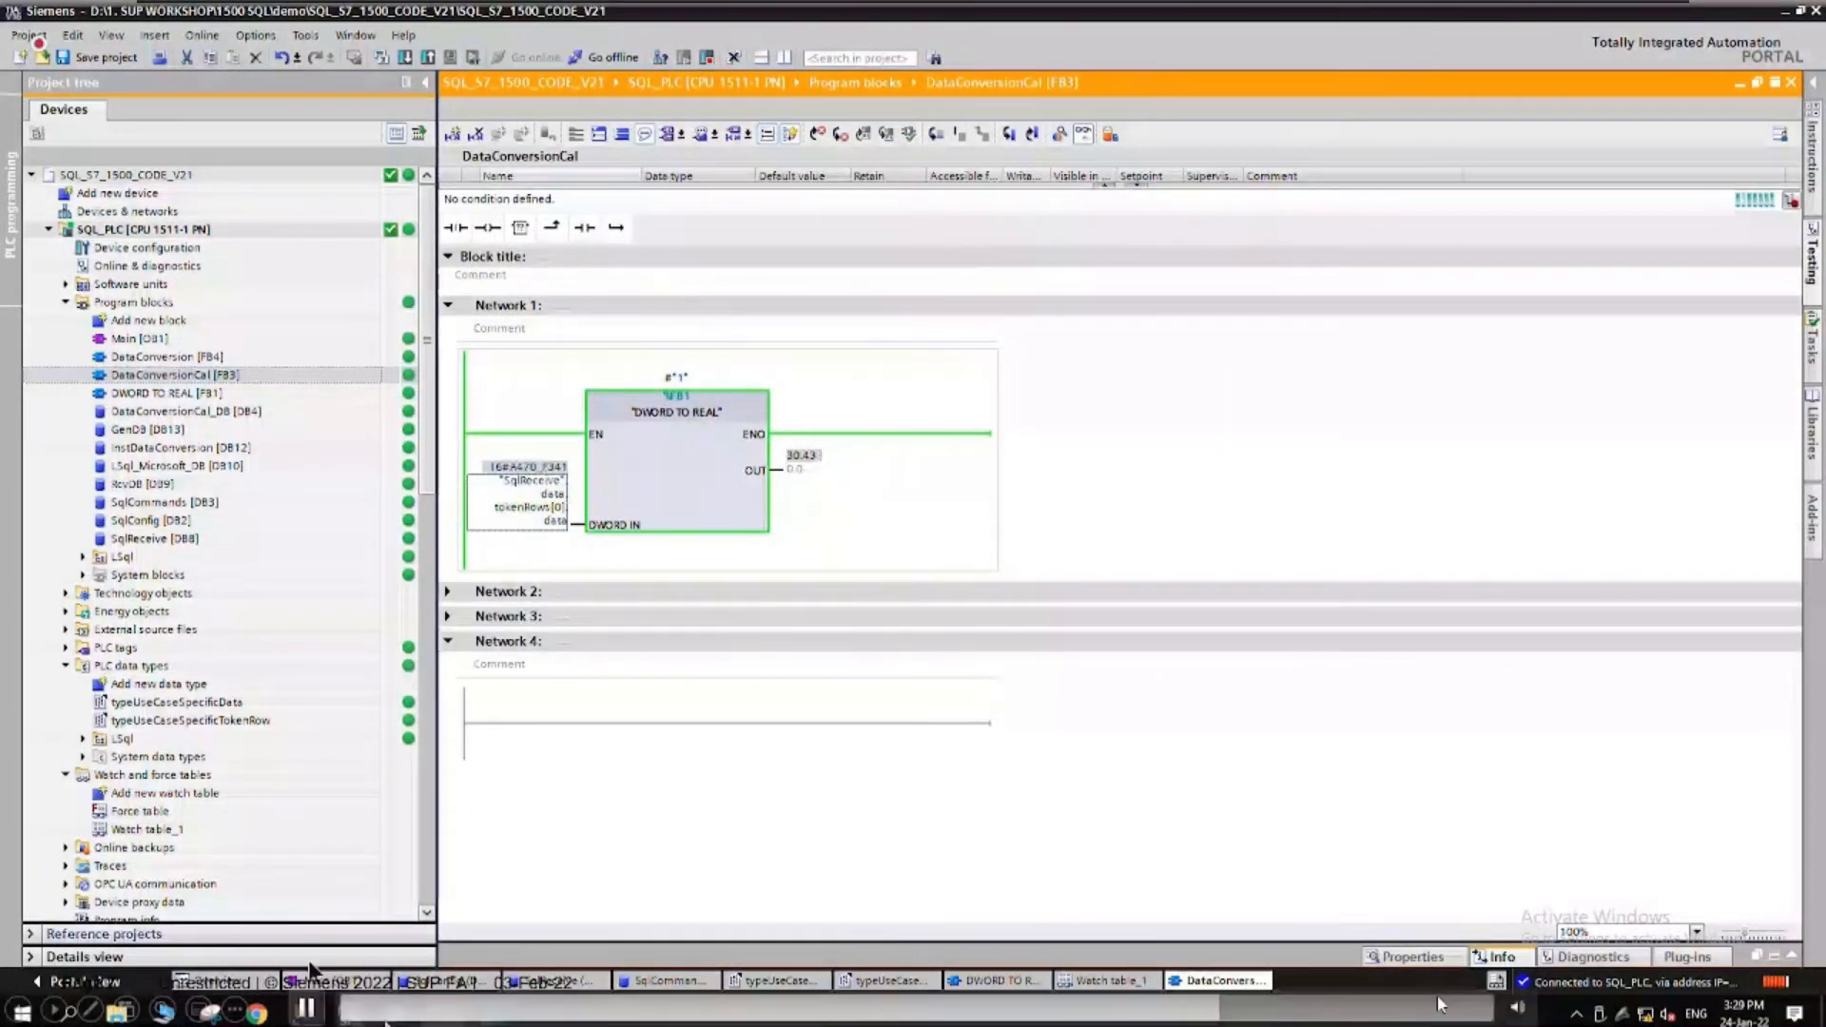
- Examine the SQL command strings and CmdNumber entry in Watch_table_1, collapsing the project tree to reveal the modify values
{"action": "left_click", "coordinate": [316, 1011]}
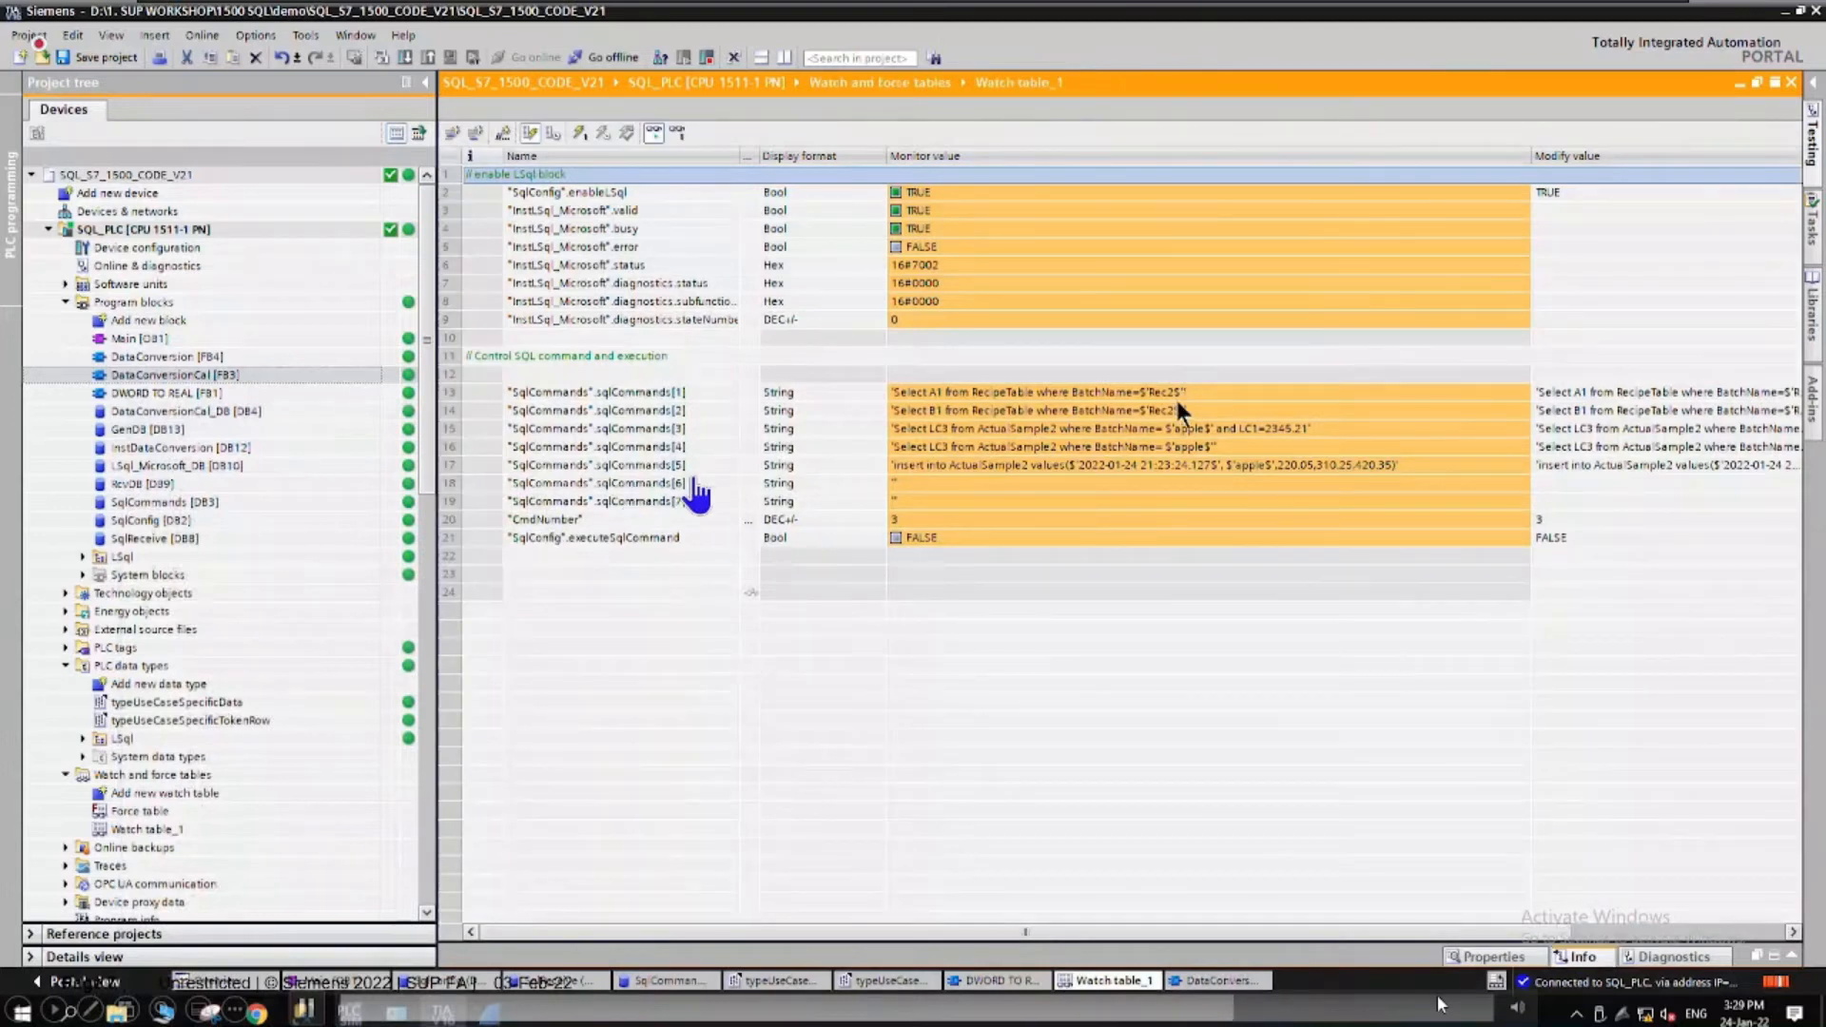
{"action": "left_click", "coordinate": [1297, 434]}
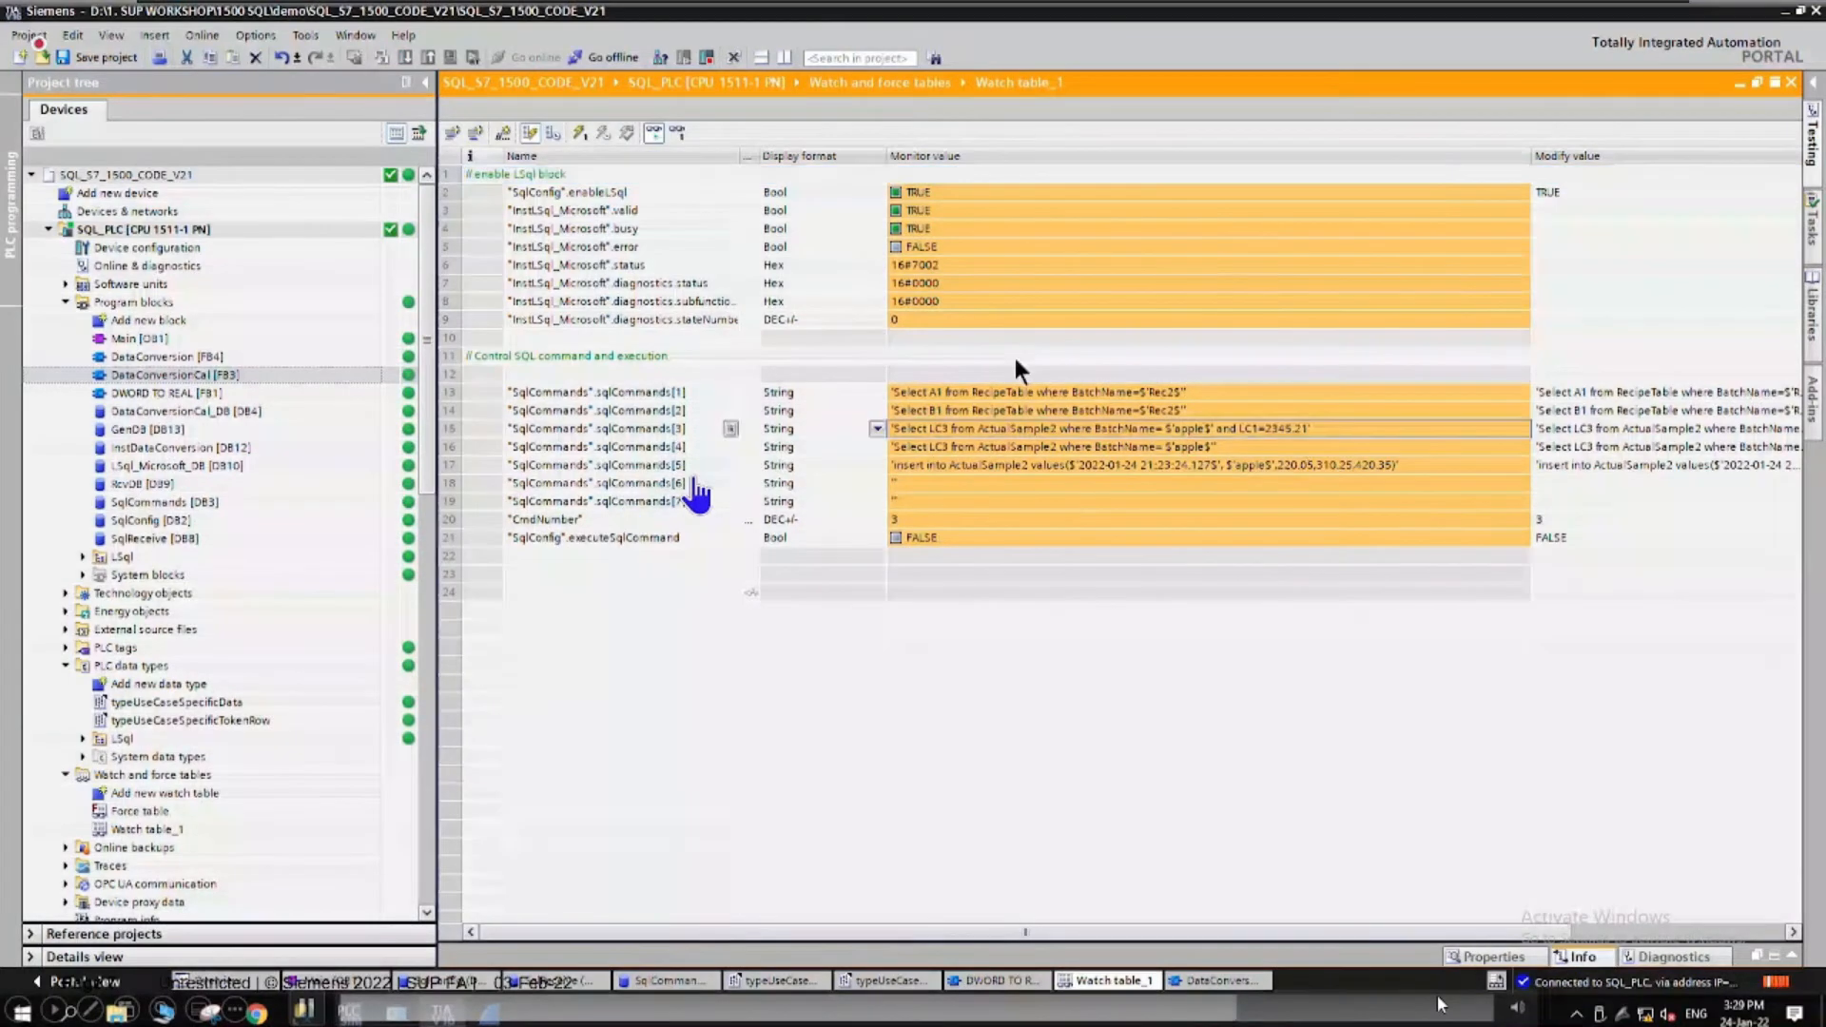
{"action": "left_click", "coordinate": [427, 84]}
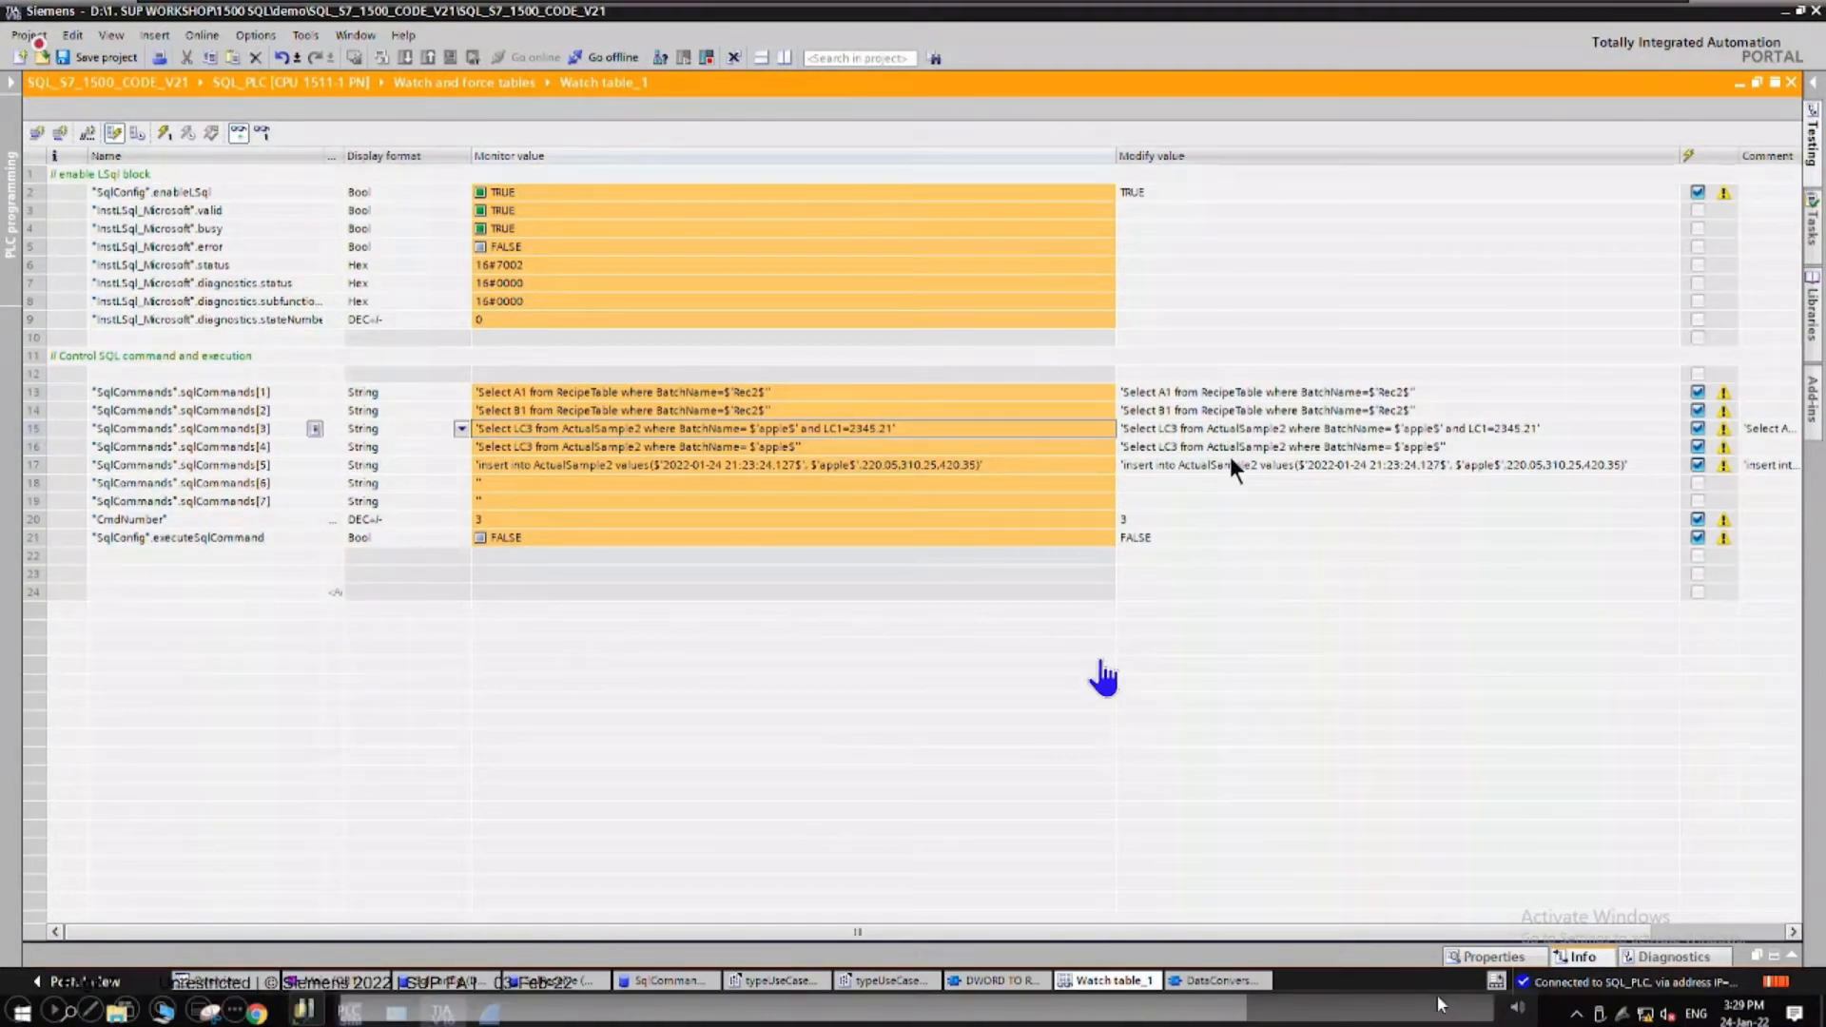
{"action": "left_click", "coordinate": [1159, 519]}
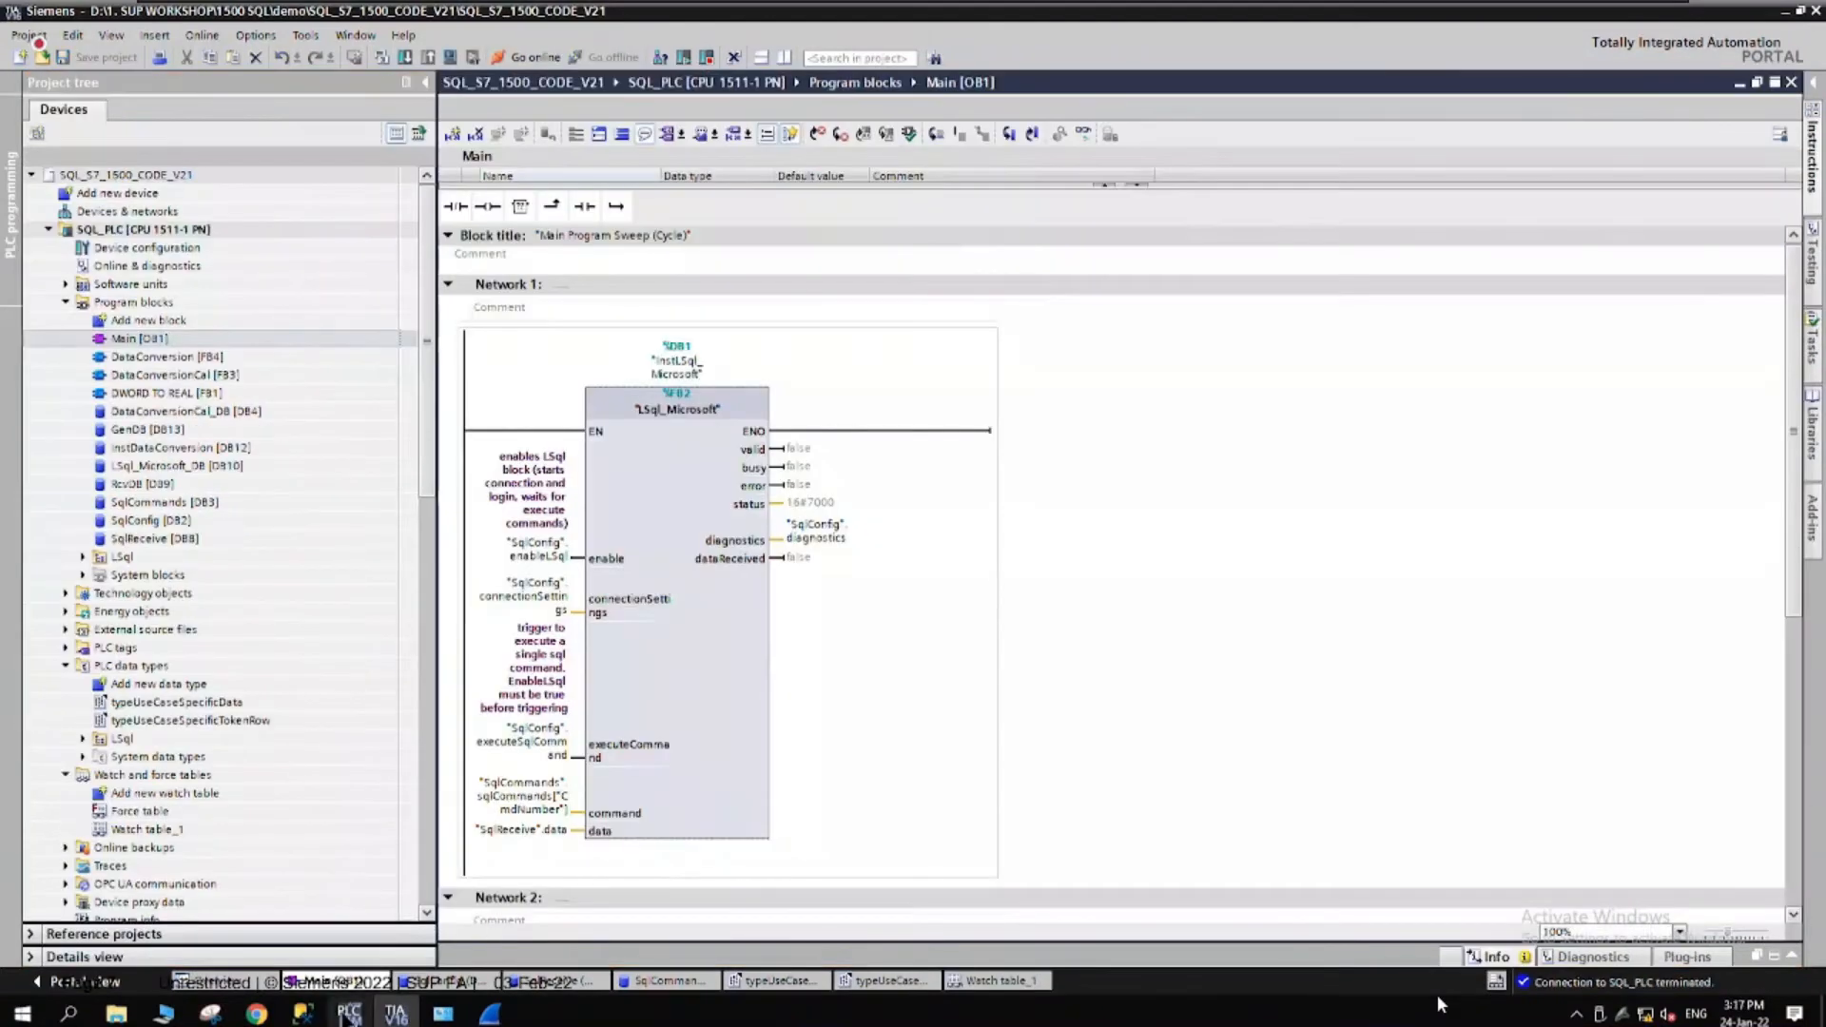
{"action": "key", "text": "Right"}
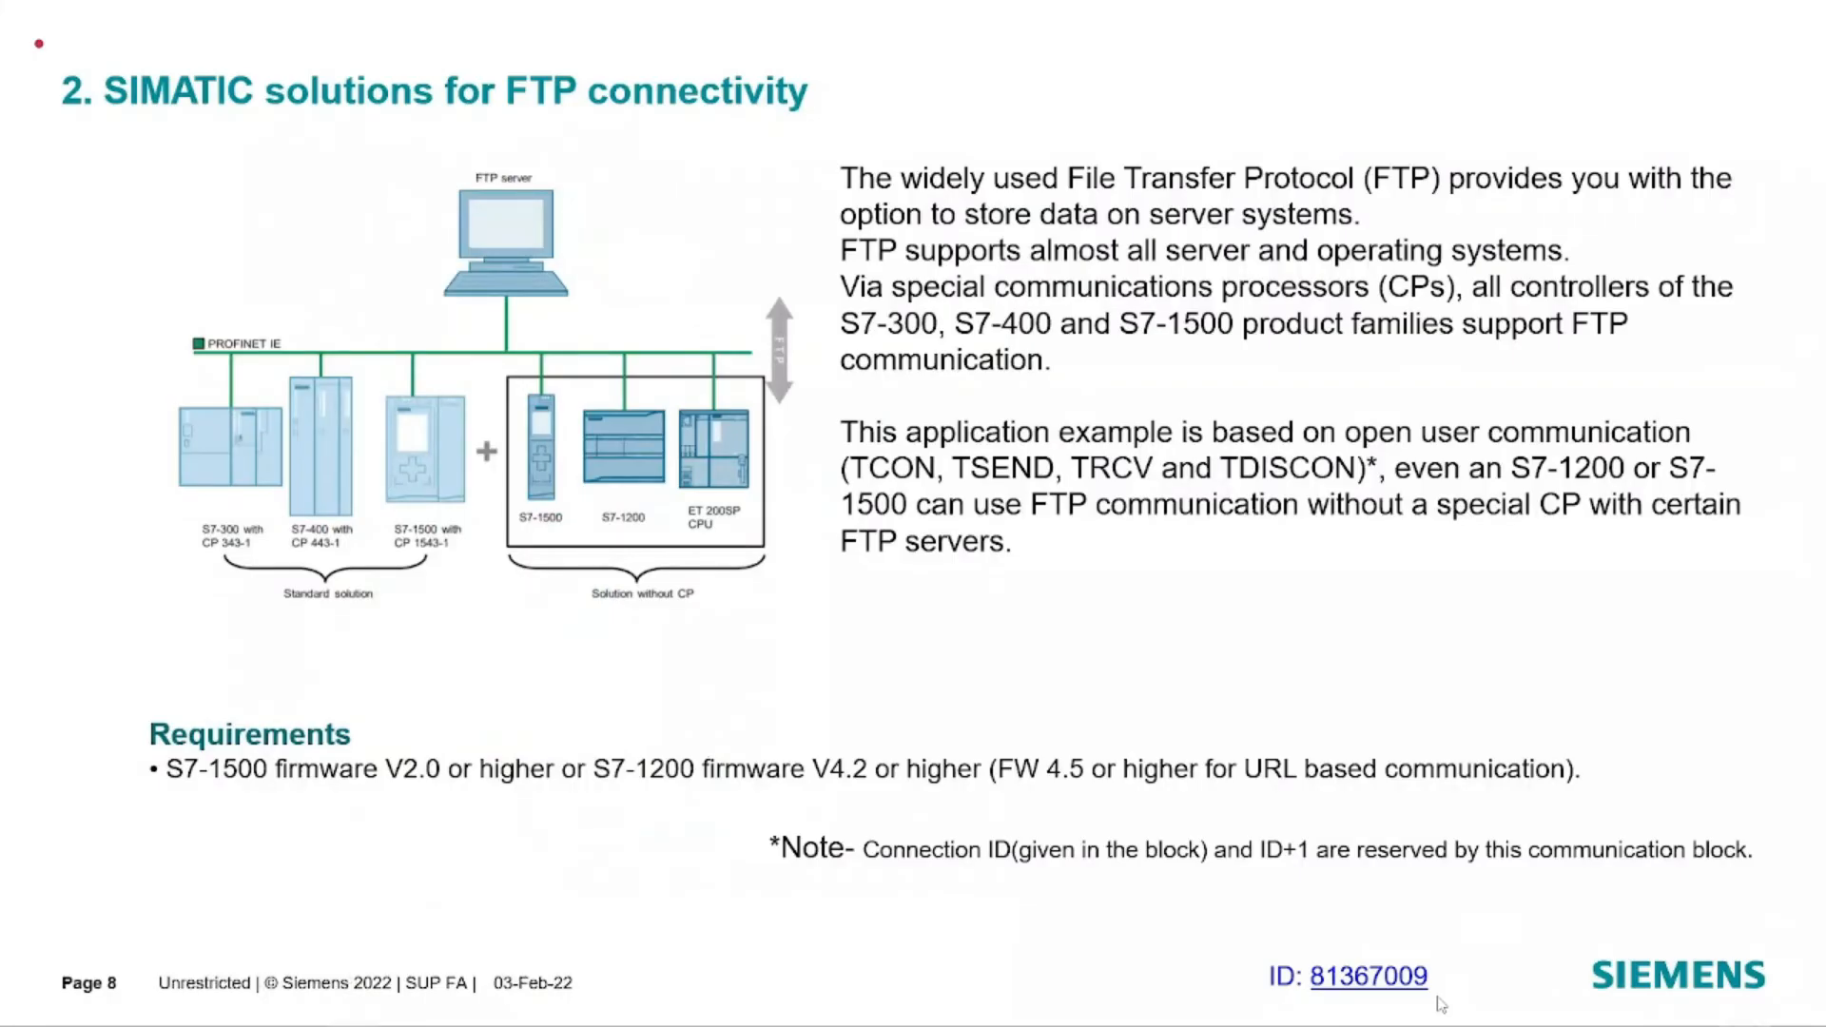
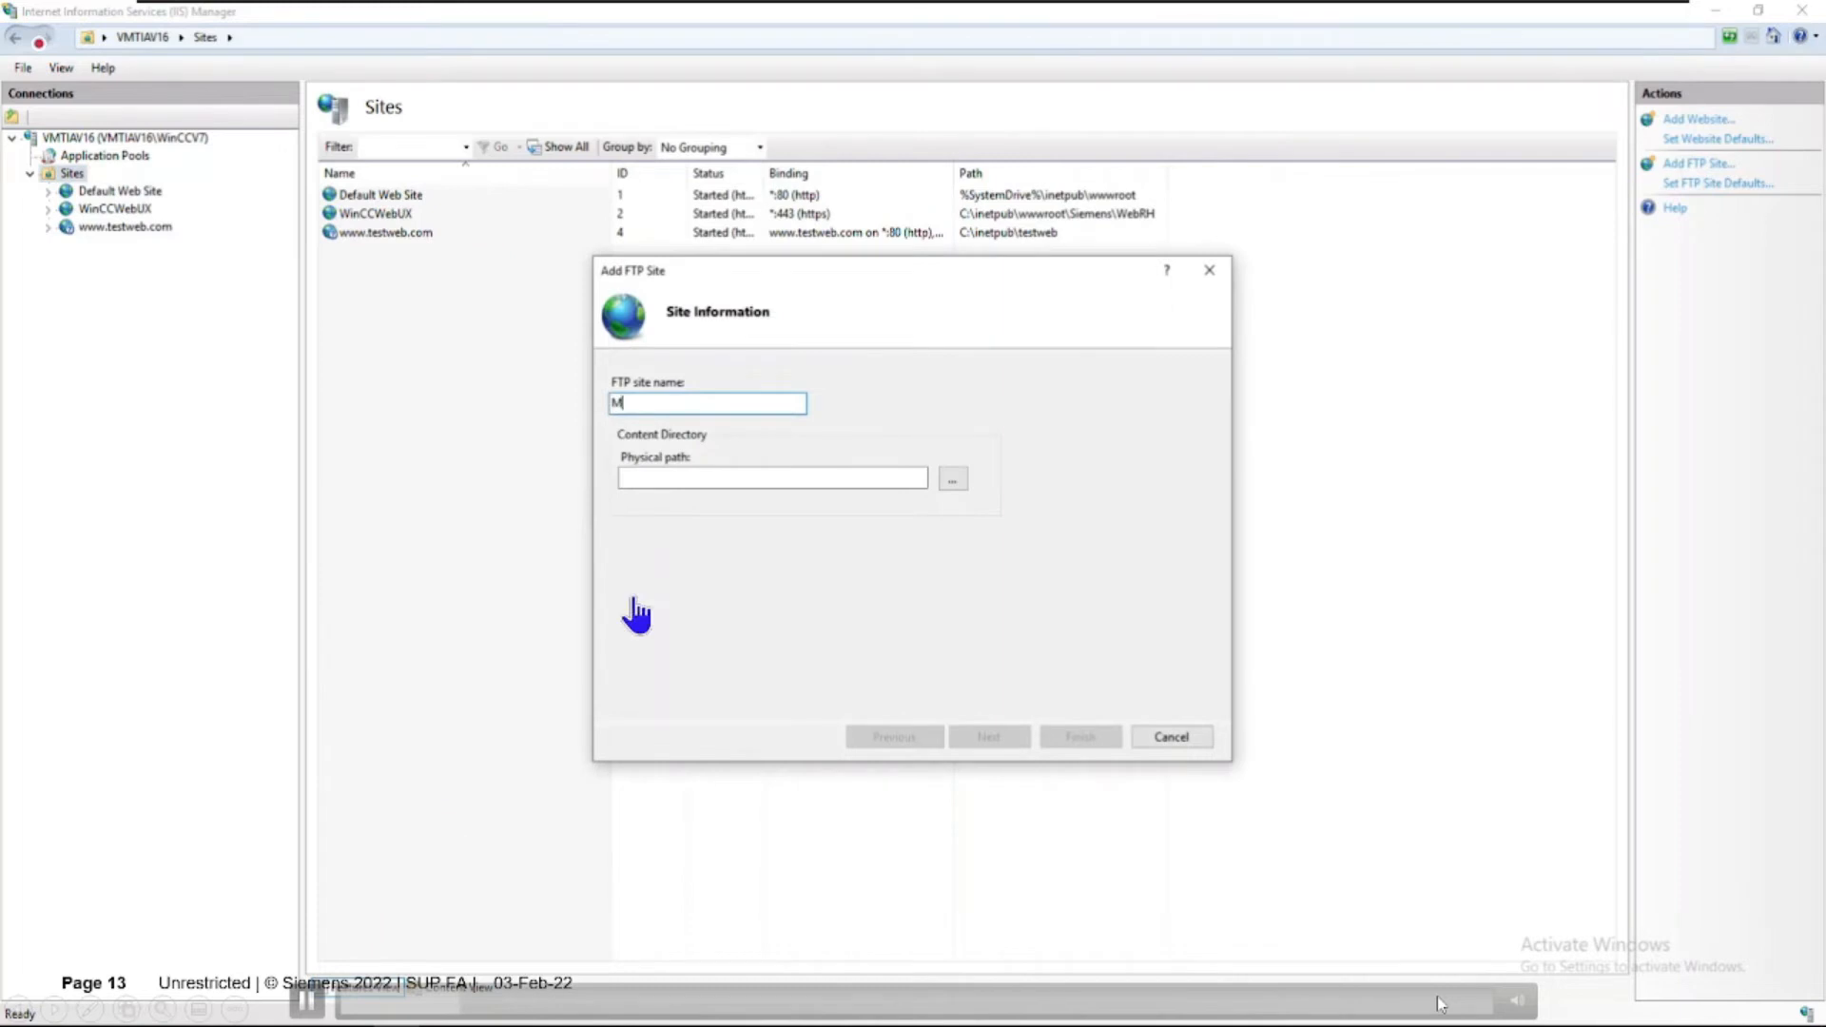
- Name the new FTP site MyFTP1, choose the ftp1 folder on Data (D:) as its physical path, and open the IP address choices for its binding
{"action": "type", "text": "1"}
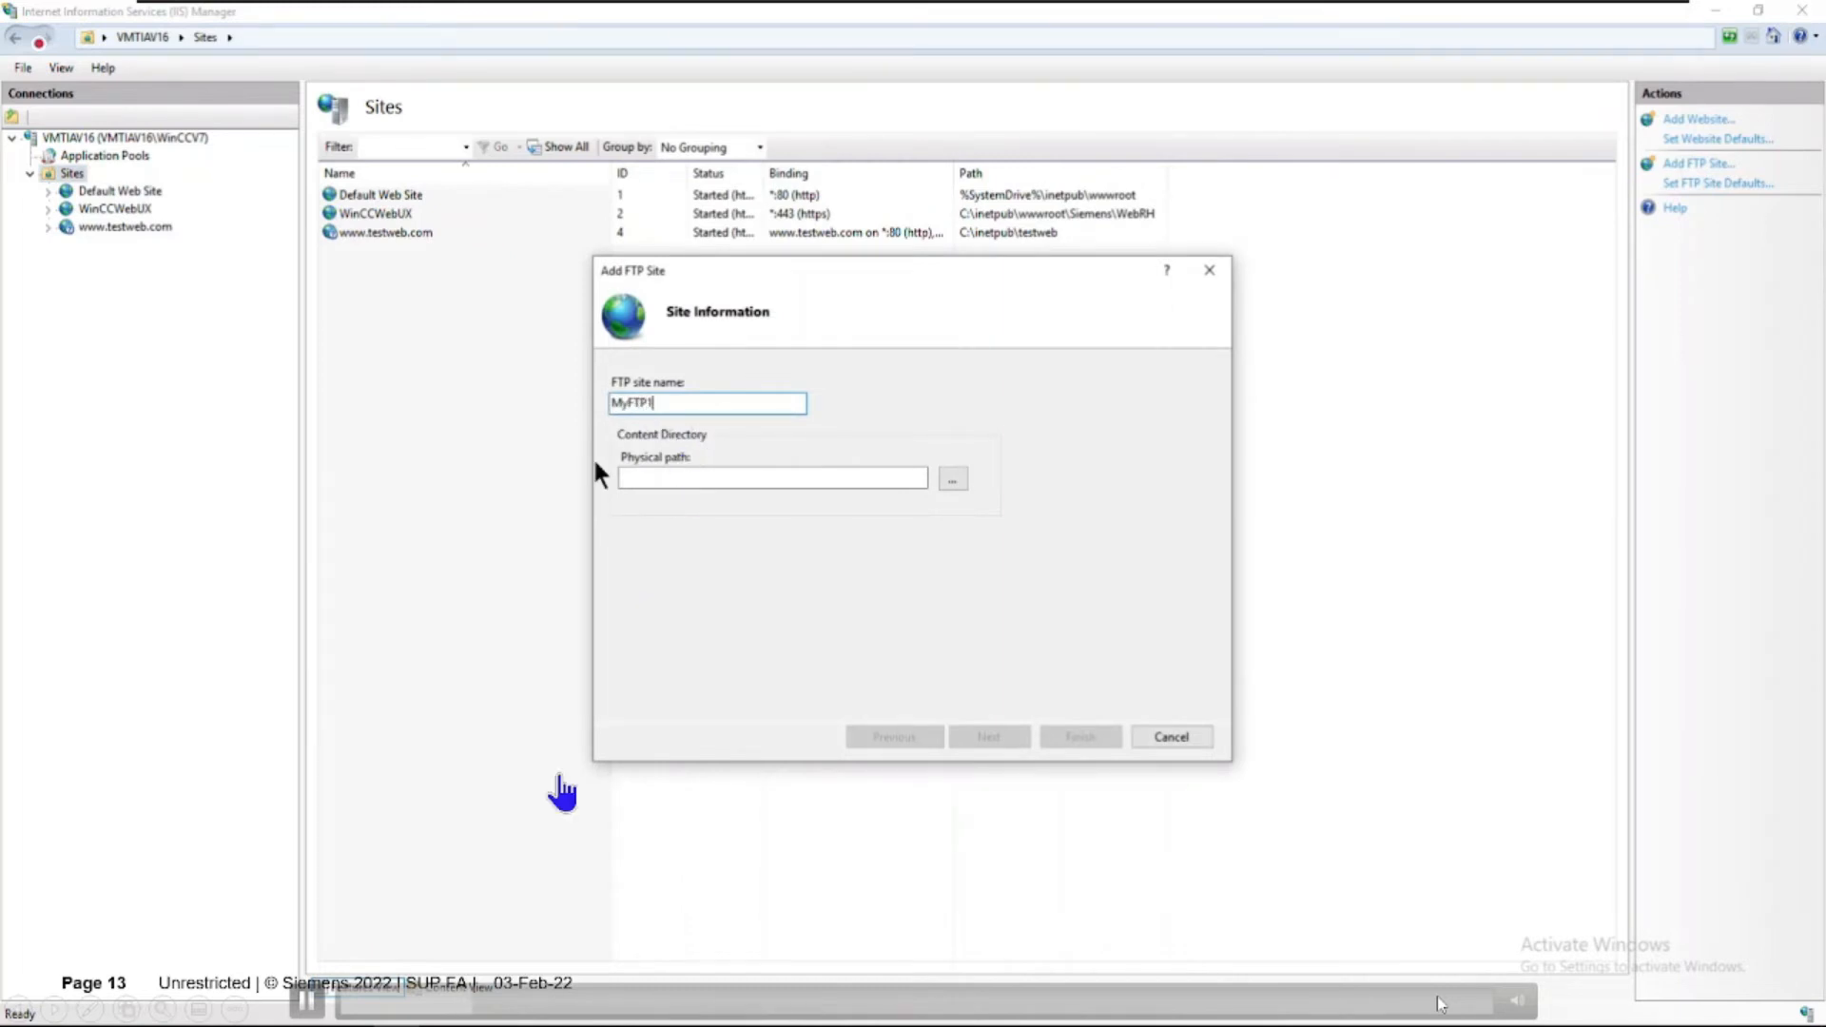
{"action": "left_click", "coordinate": [947, 482]}
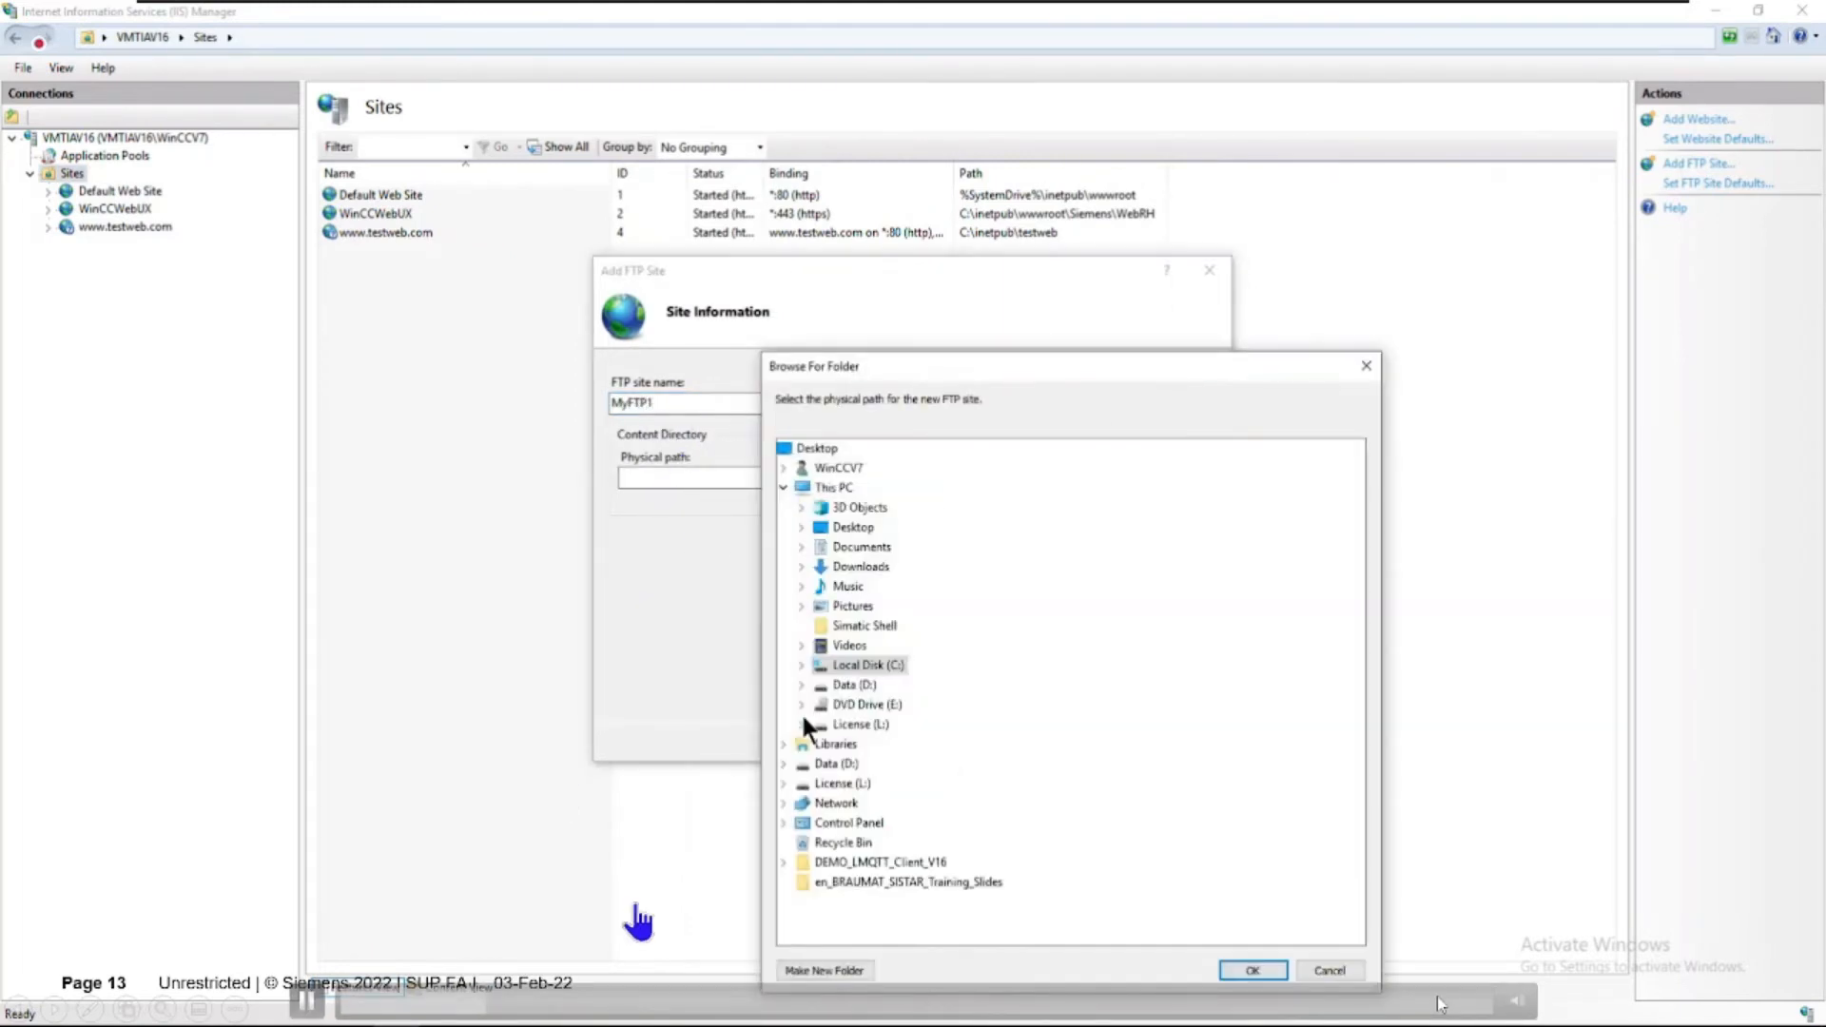
{"action": "left_click", "coordinate": [802, 683]}
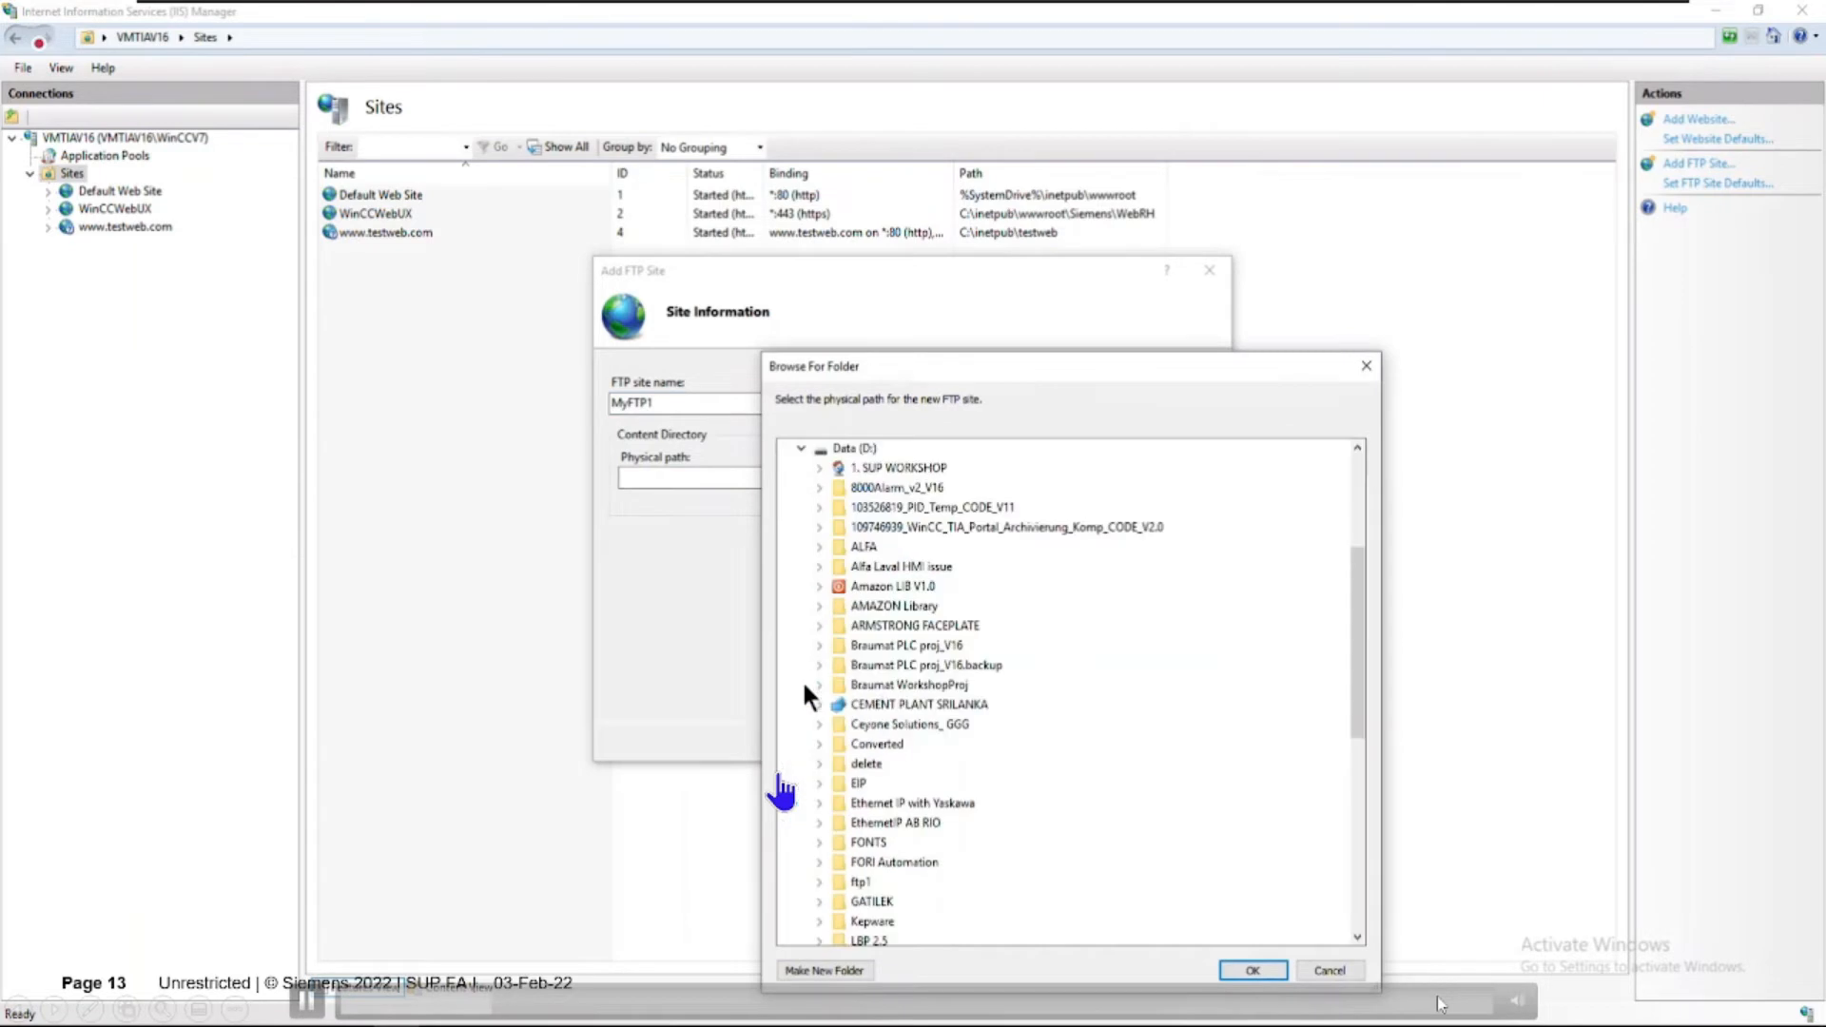
{"action": "double_click", "coordinate": [861, 882]}
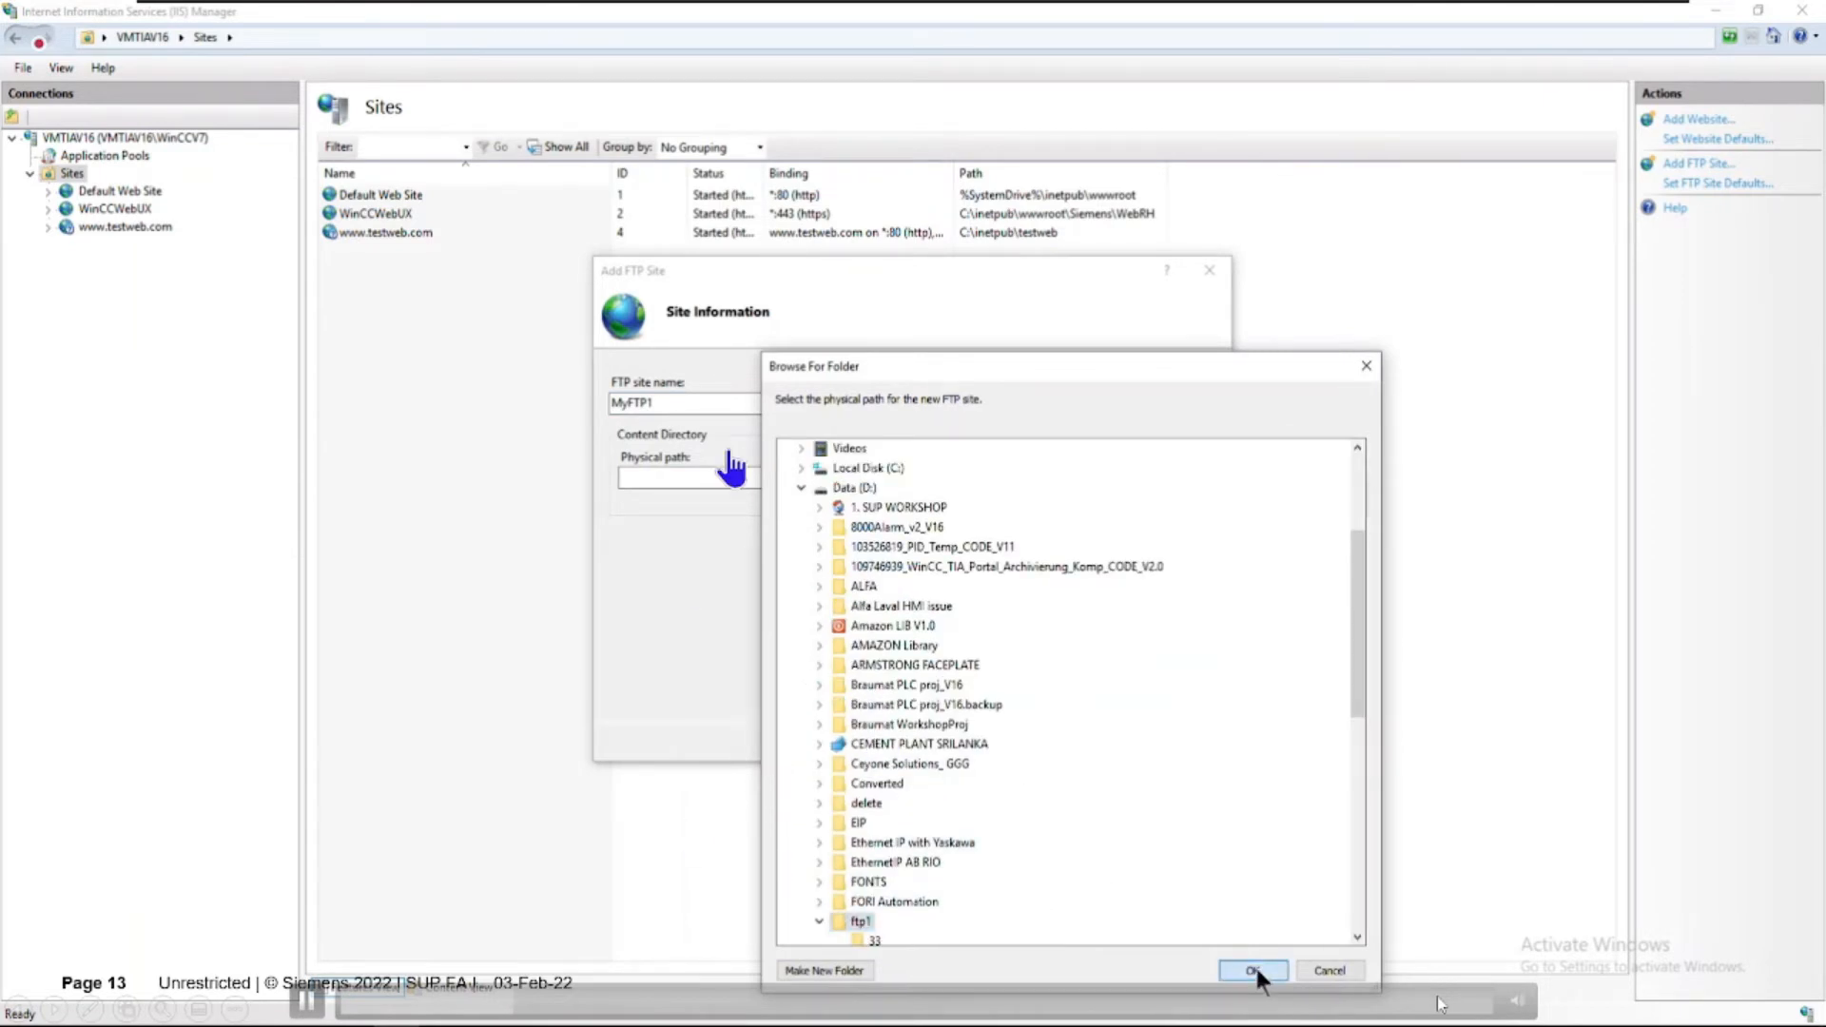
{"action": "left_click", "coordinate": [1254, 967]}
{"action": "left_click", "coordinate": [987, 738]}
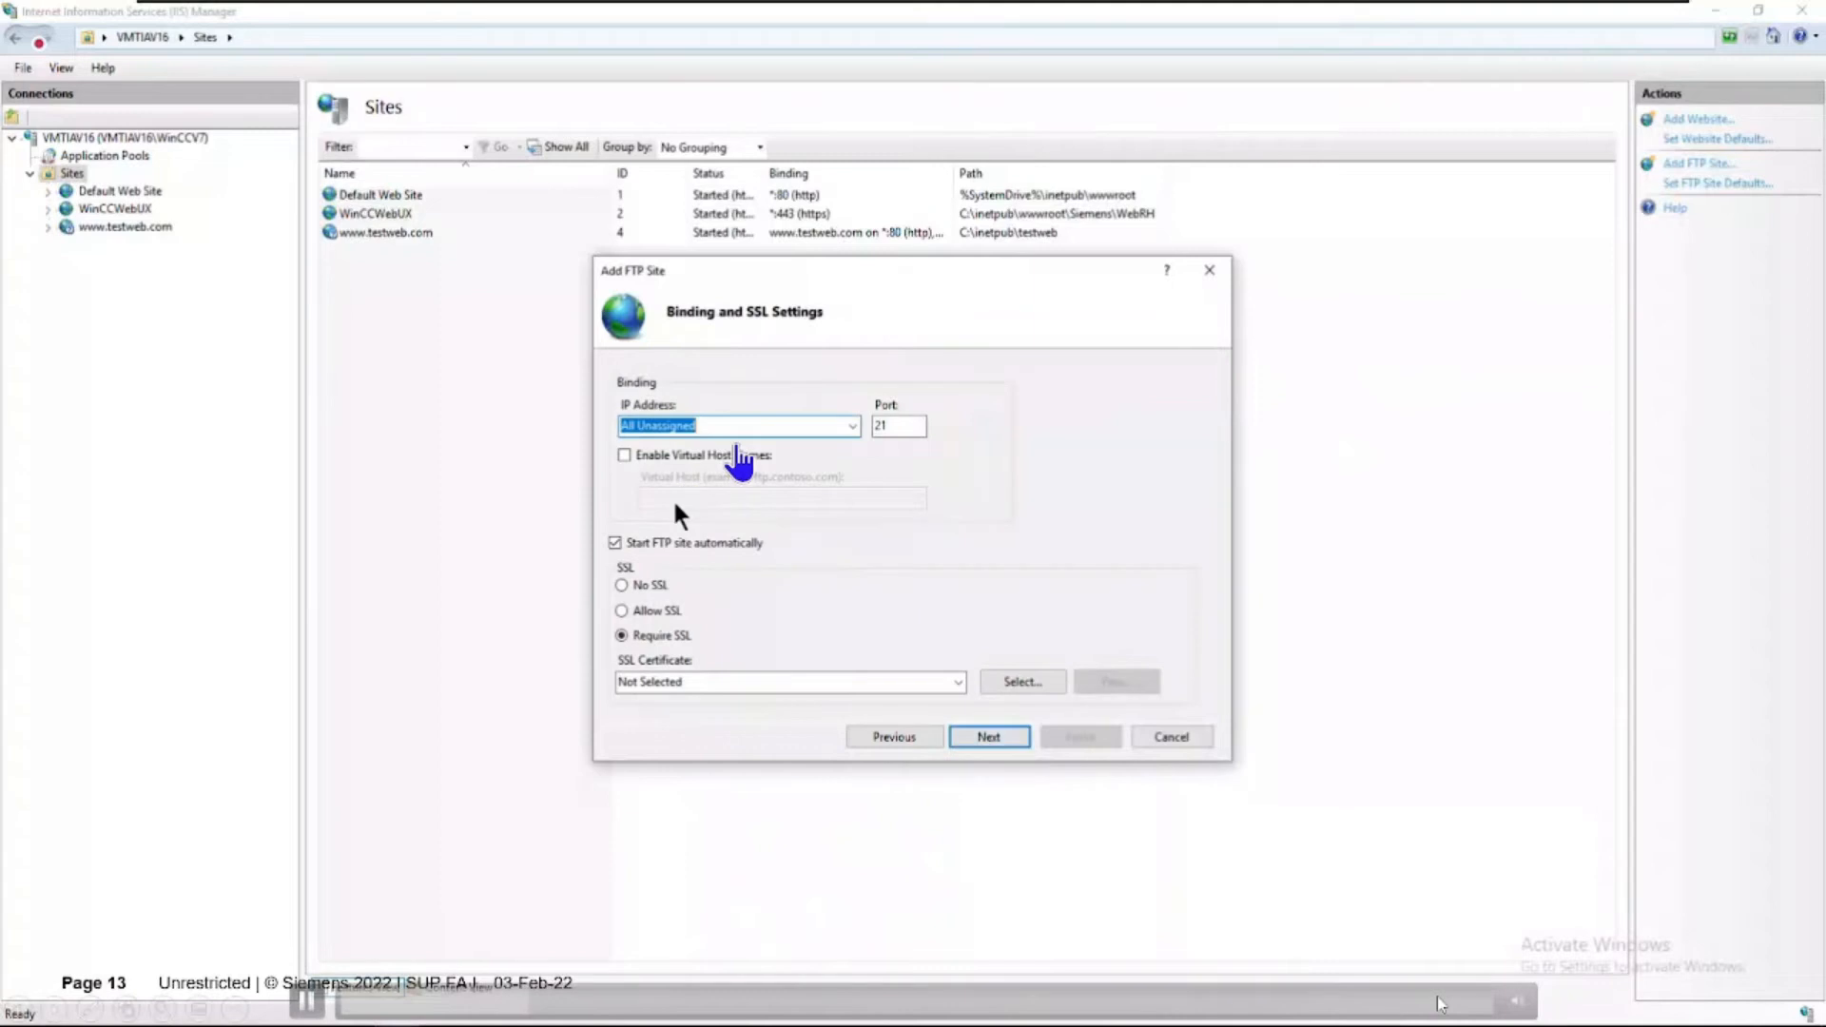
{"action": "left_click", "coordinate": [852, 426]}
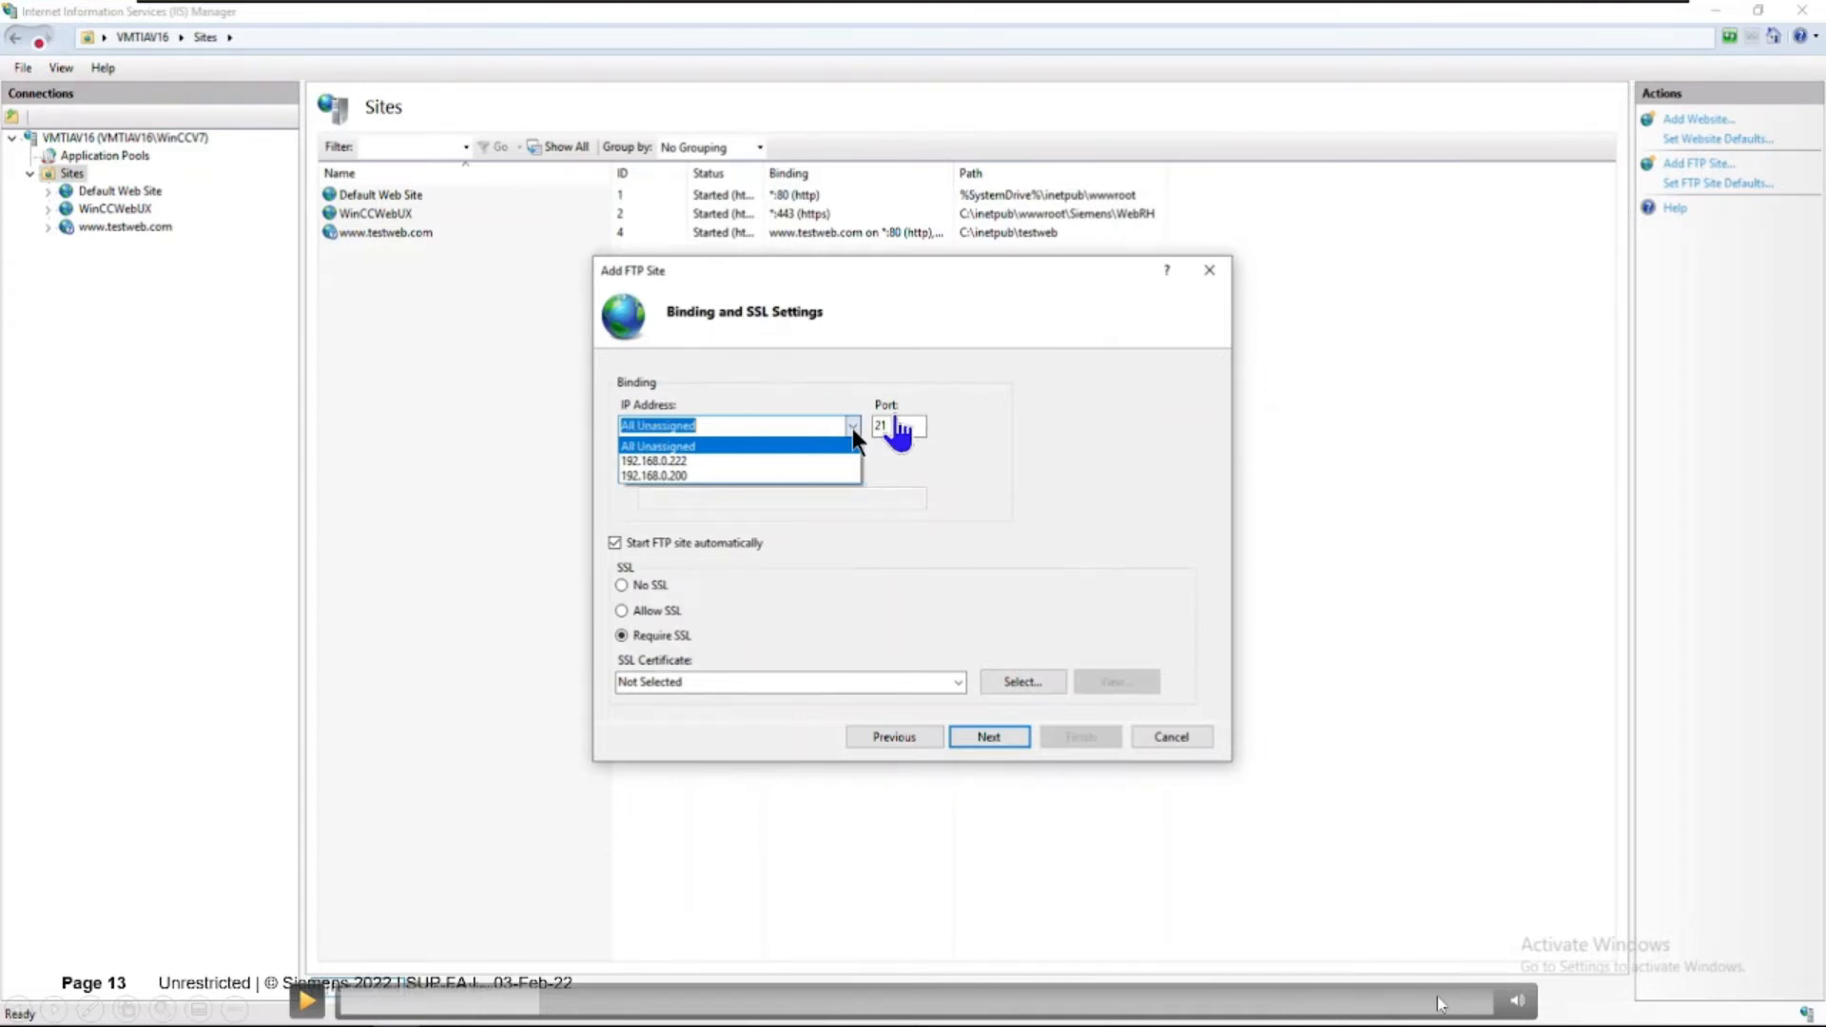
{"action": "left_click", "coordinate": [309, 1001]}
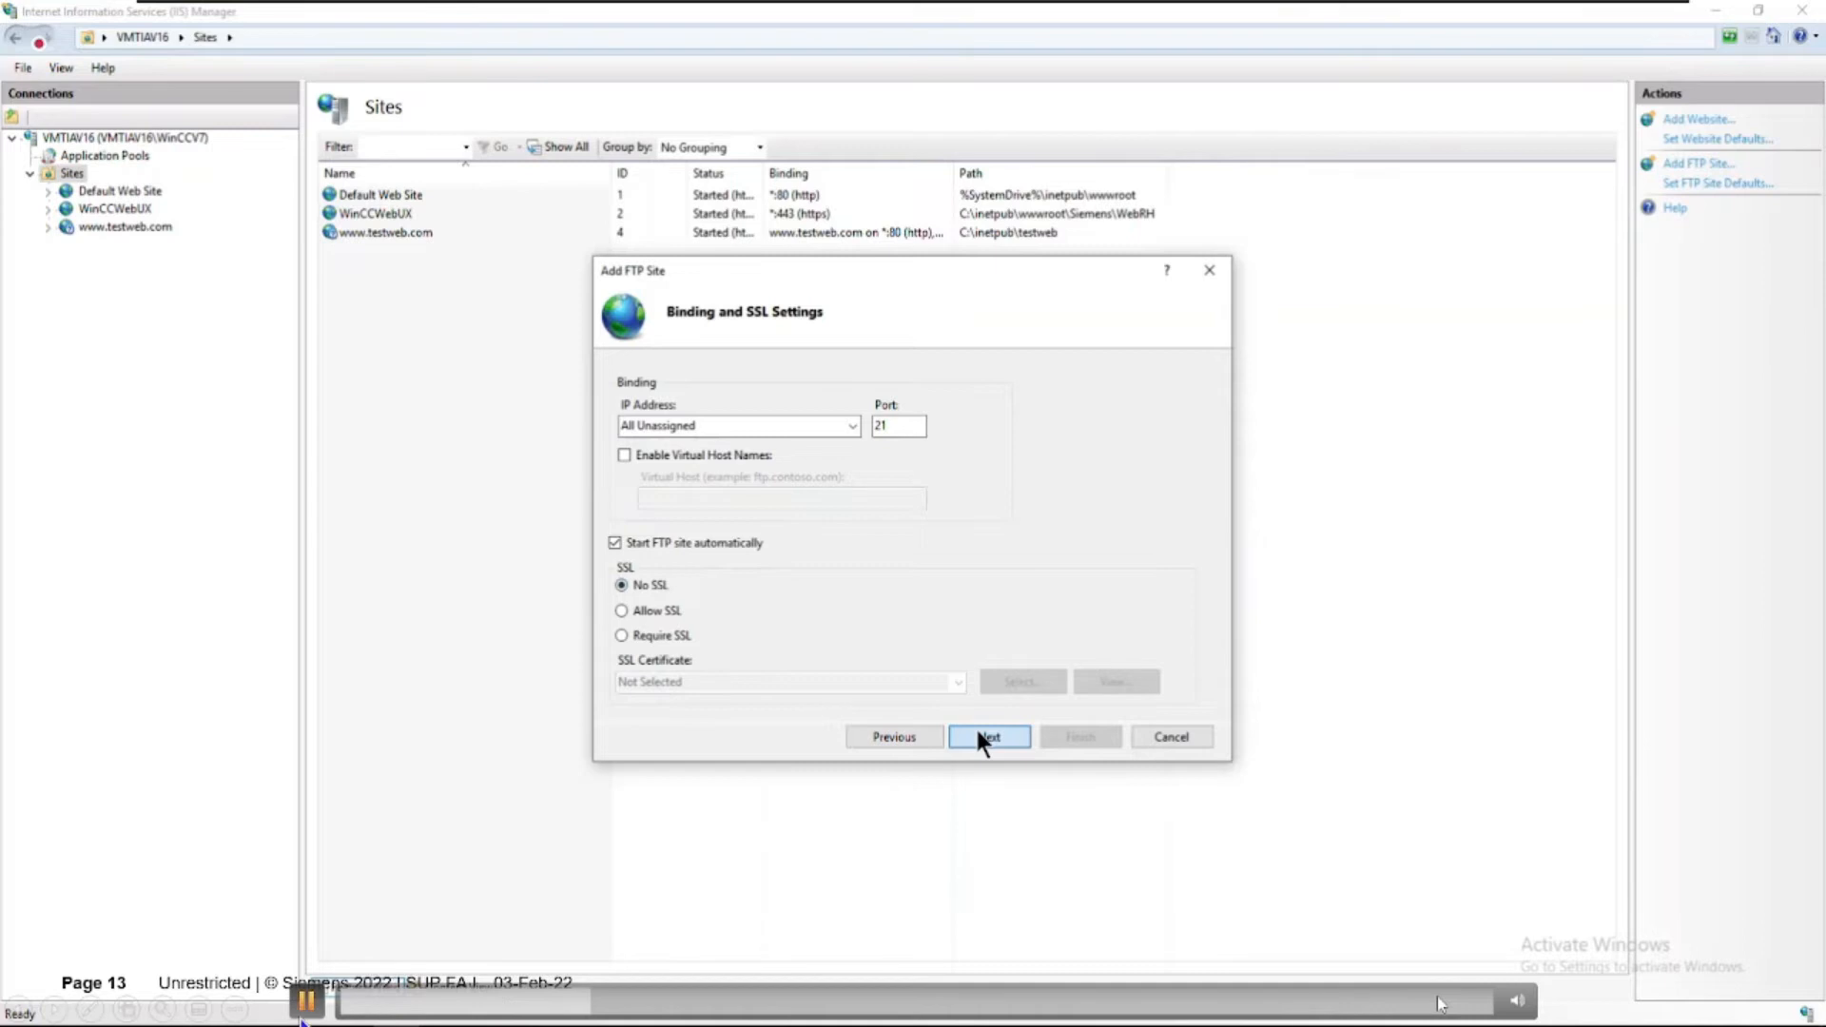
{"action": "left_click", "coordinate": [582, 1000]}
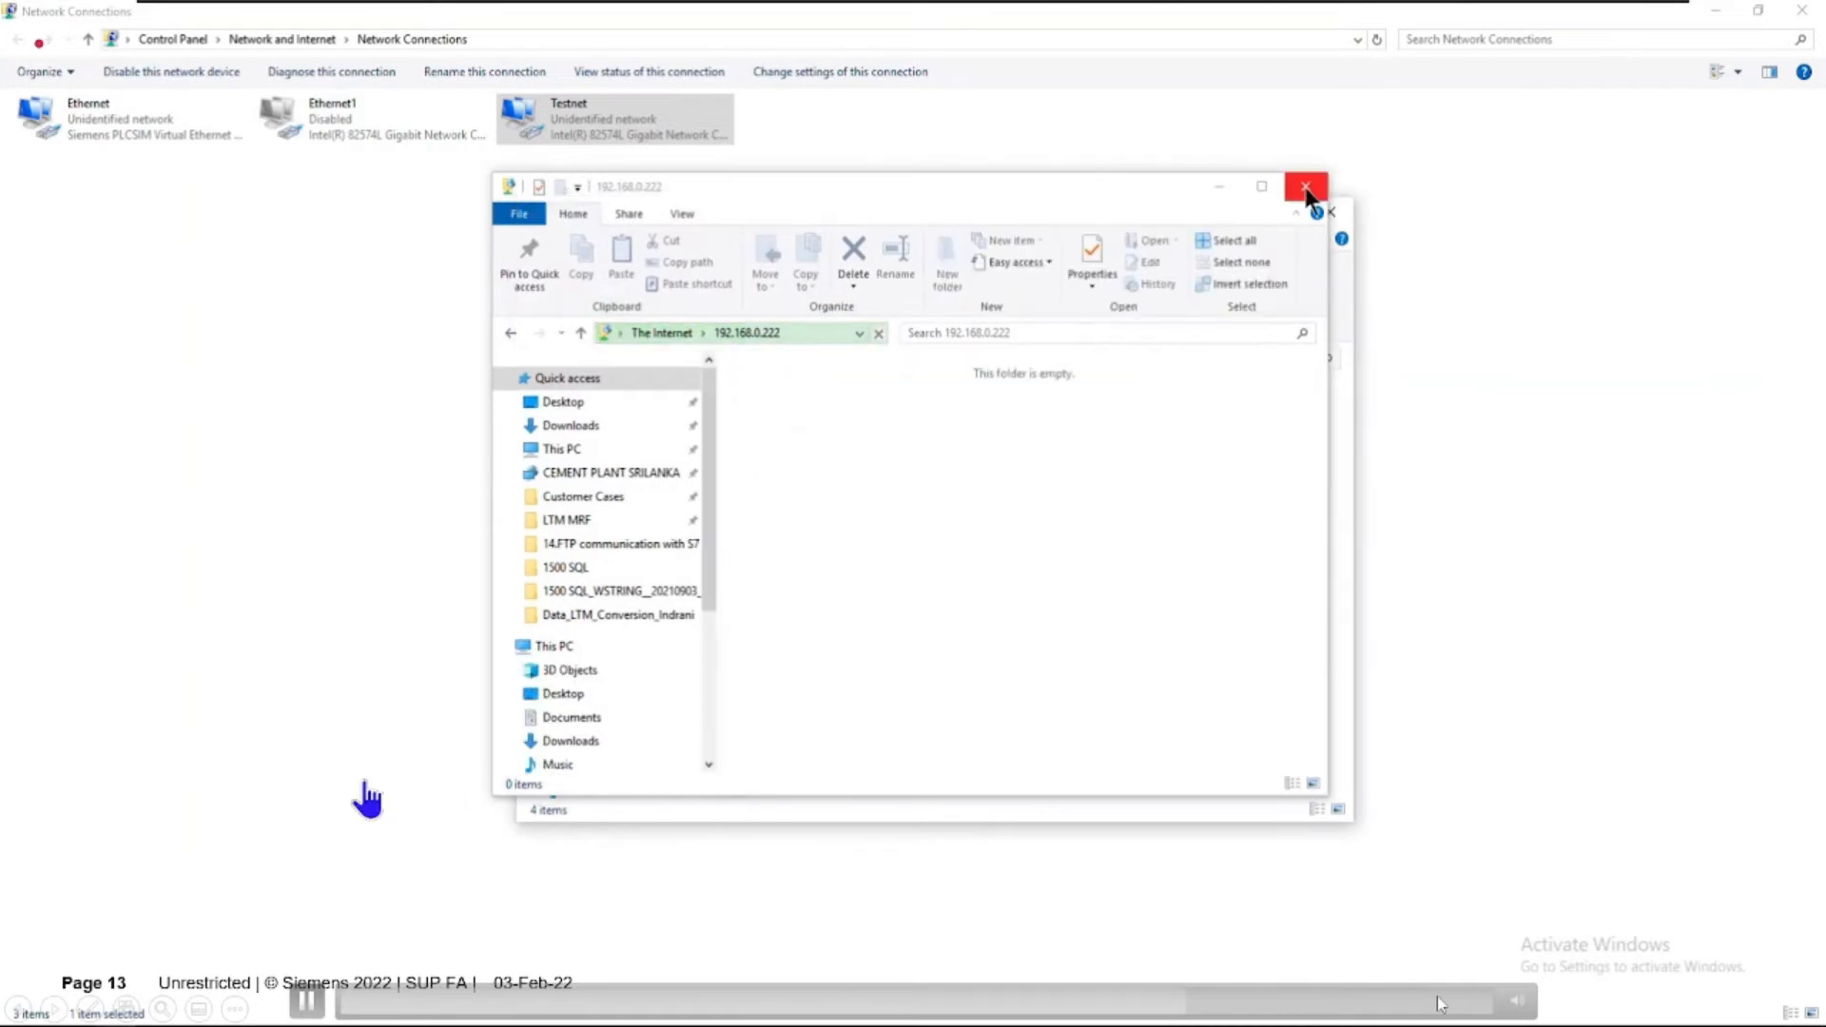
{"action": "left_click", "coordinate": [307, 1001]}
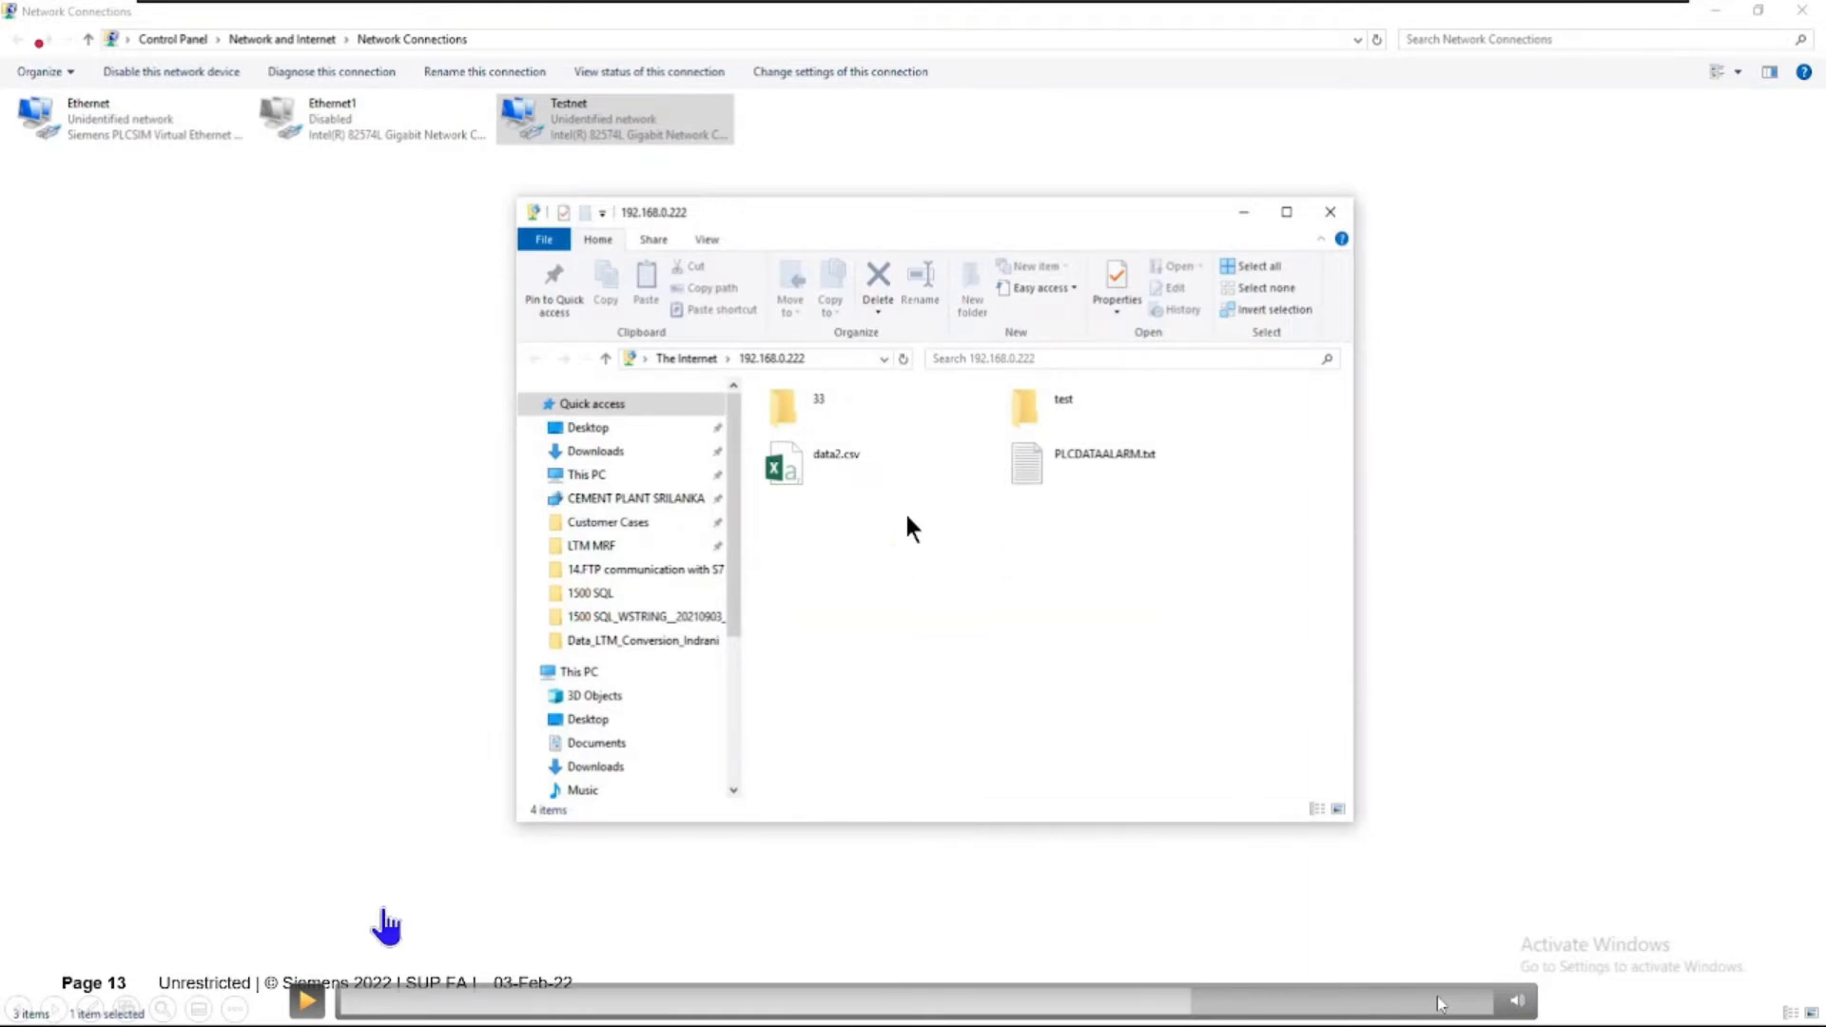
{"action": "left_click", "coordinate": [306, 999]}
{"action": "left_click", "coordinate": [1248, 1001]}
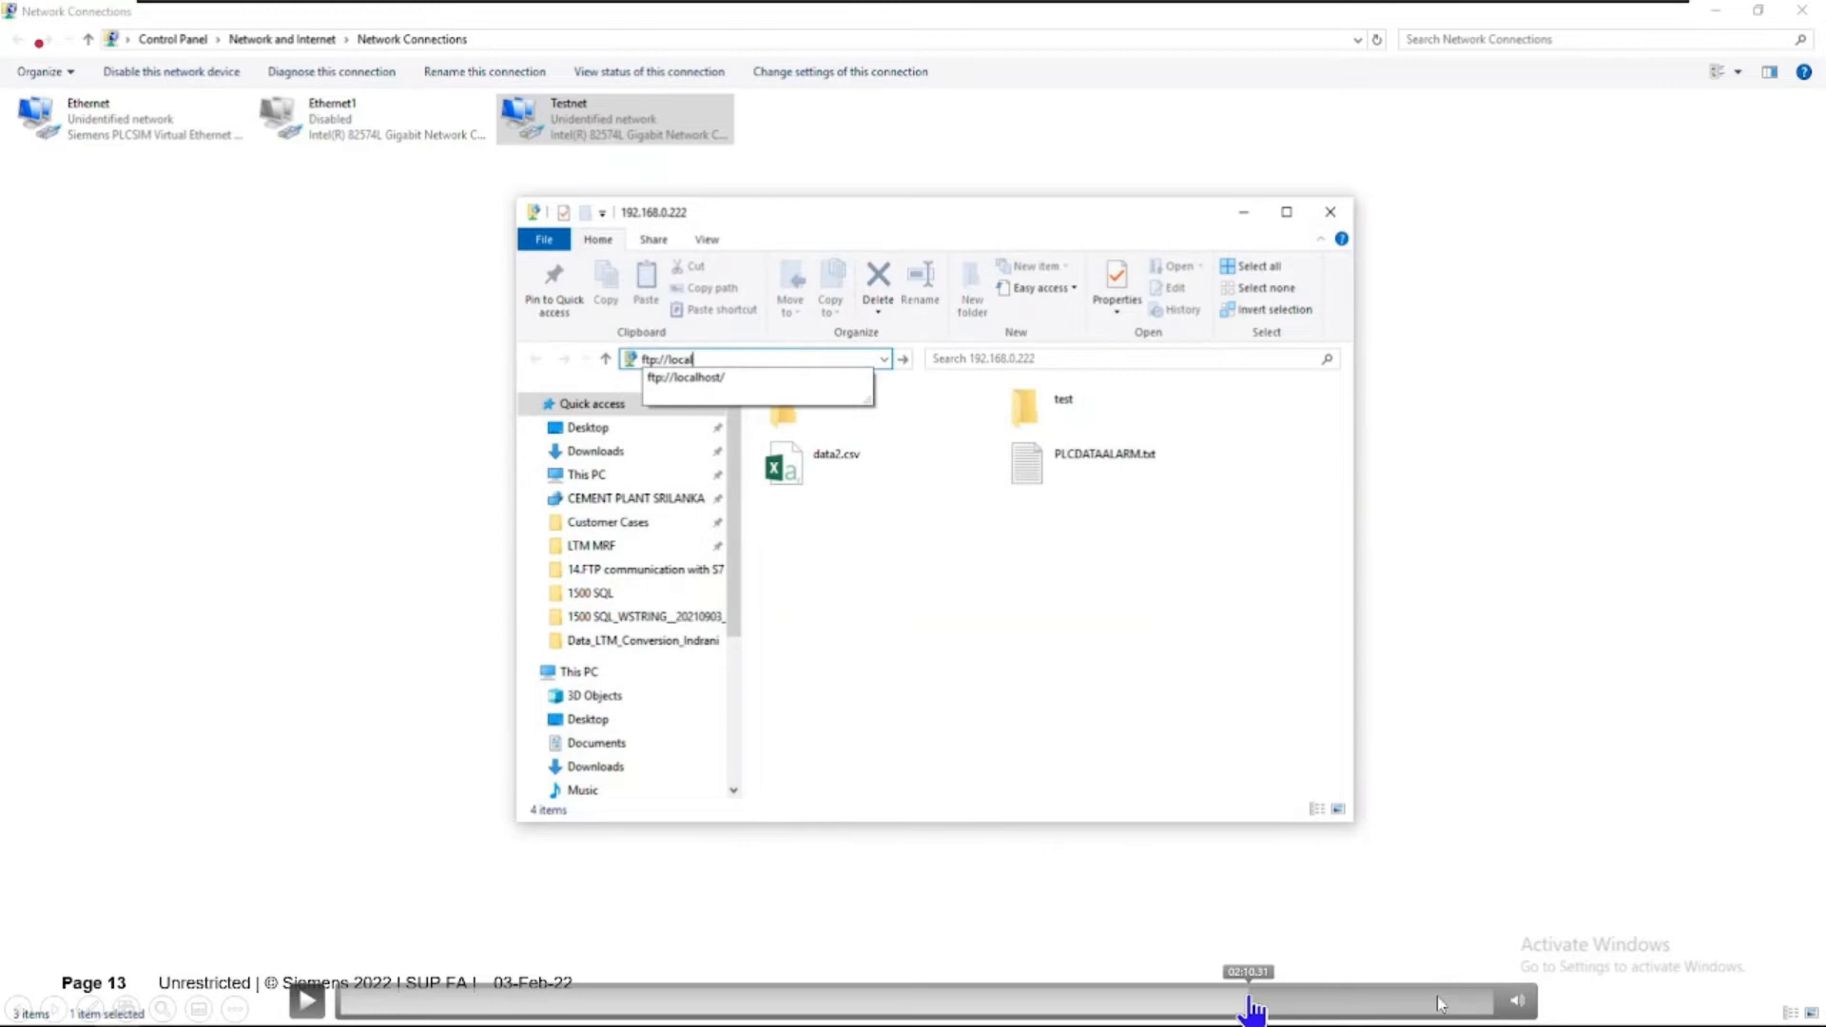
{"action": "left_click", "coordinate": [1292, 1000]}
{"action": "left_click_drag", "start_coordinate": [1291, 1001], "coordinate": [1343, 1002]}
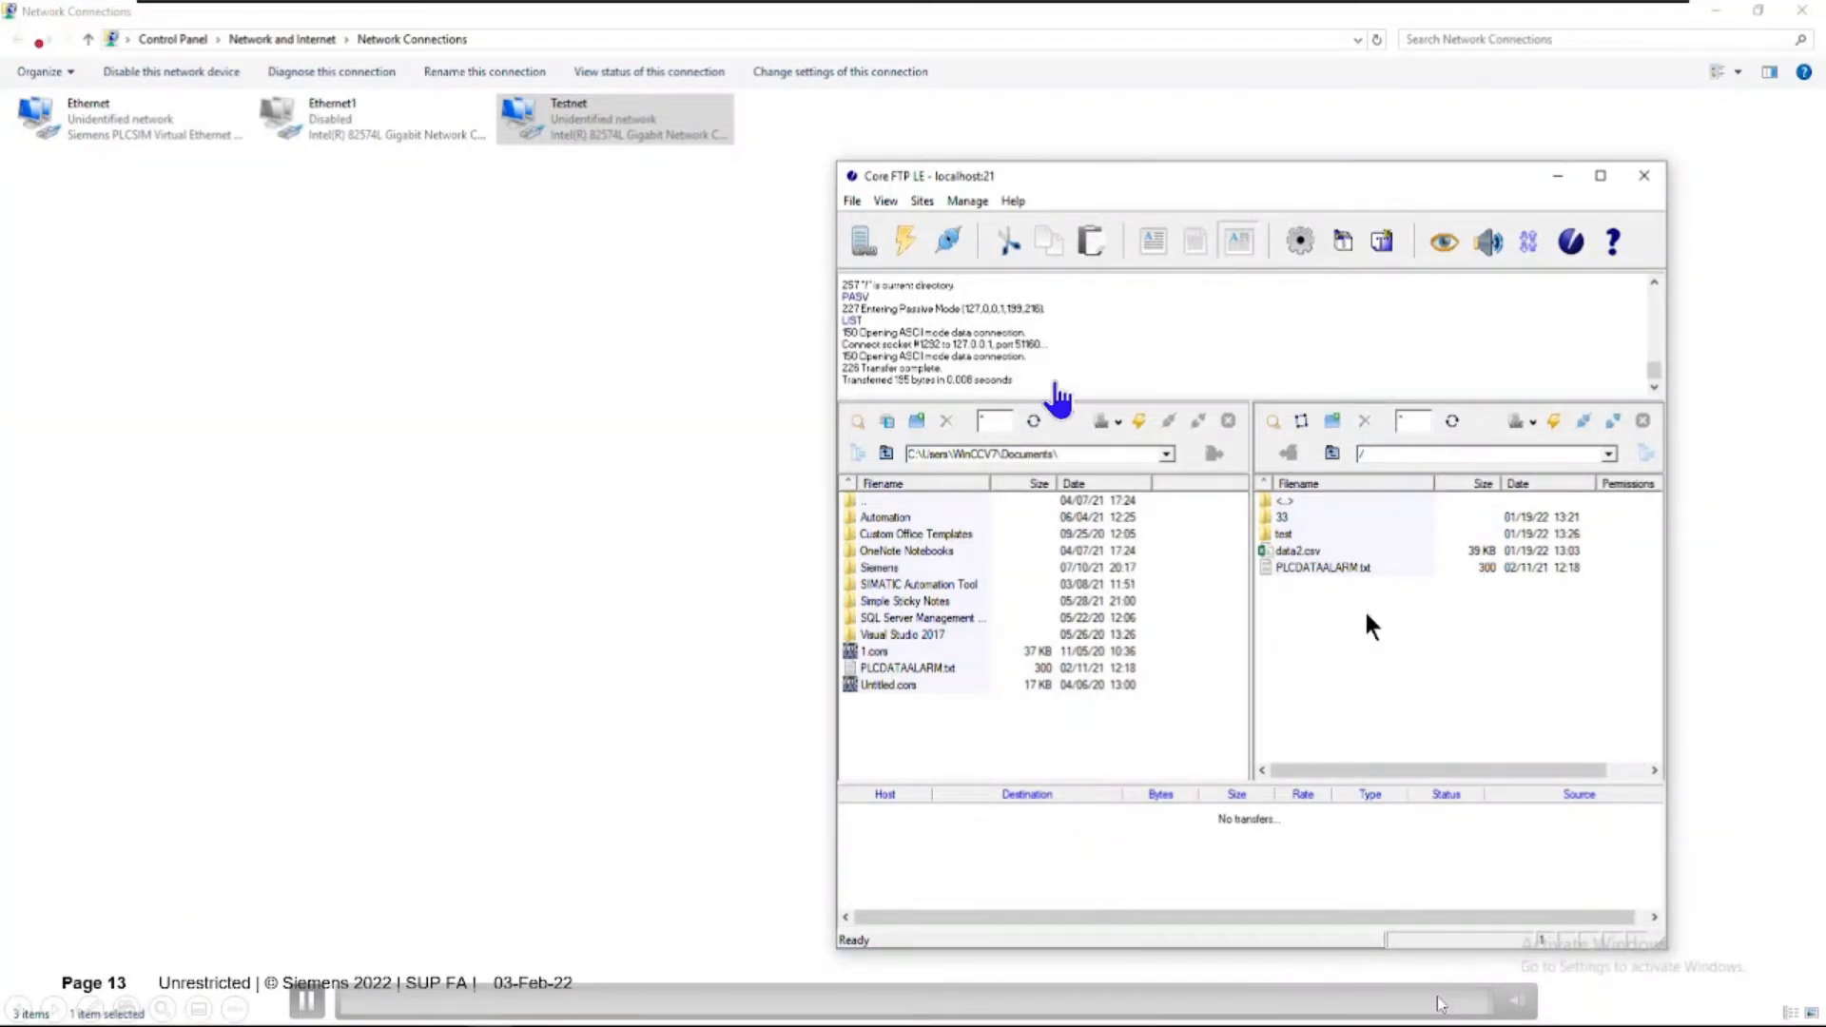
{"action": "left_click", "coordinate": [741, 413]}
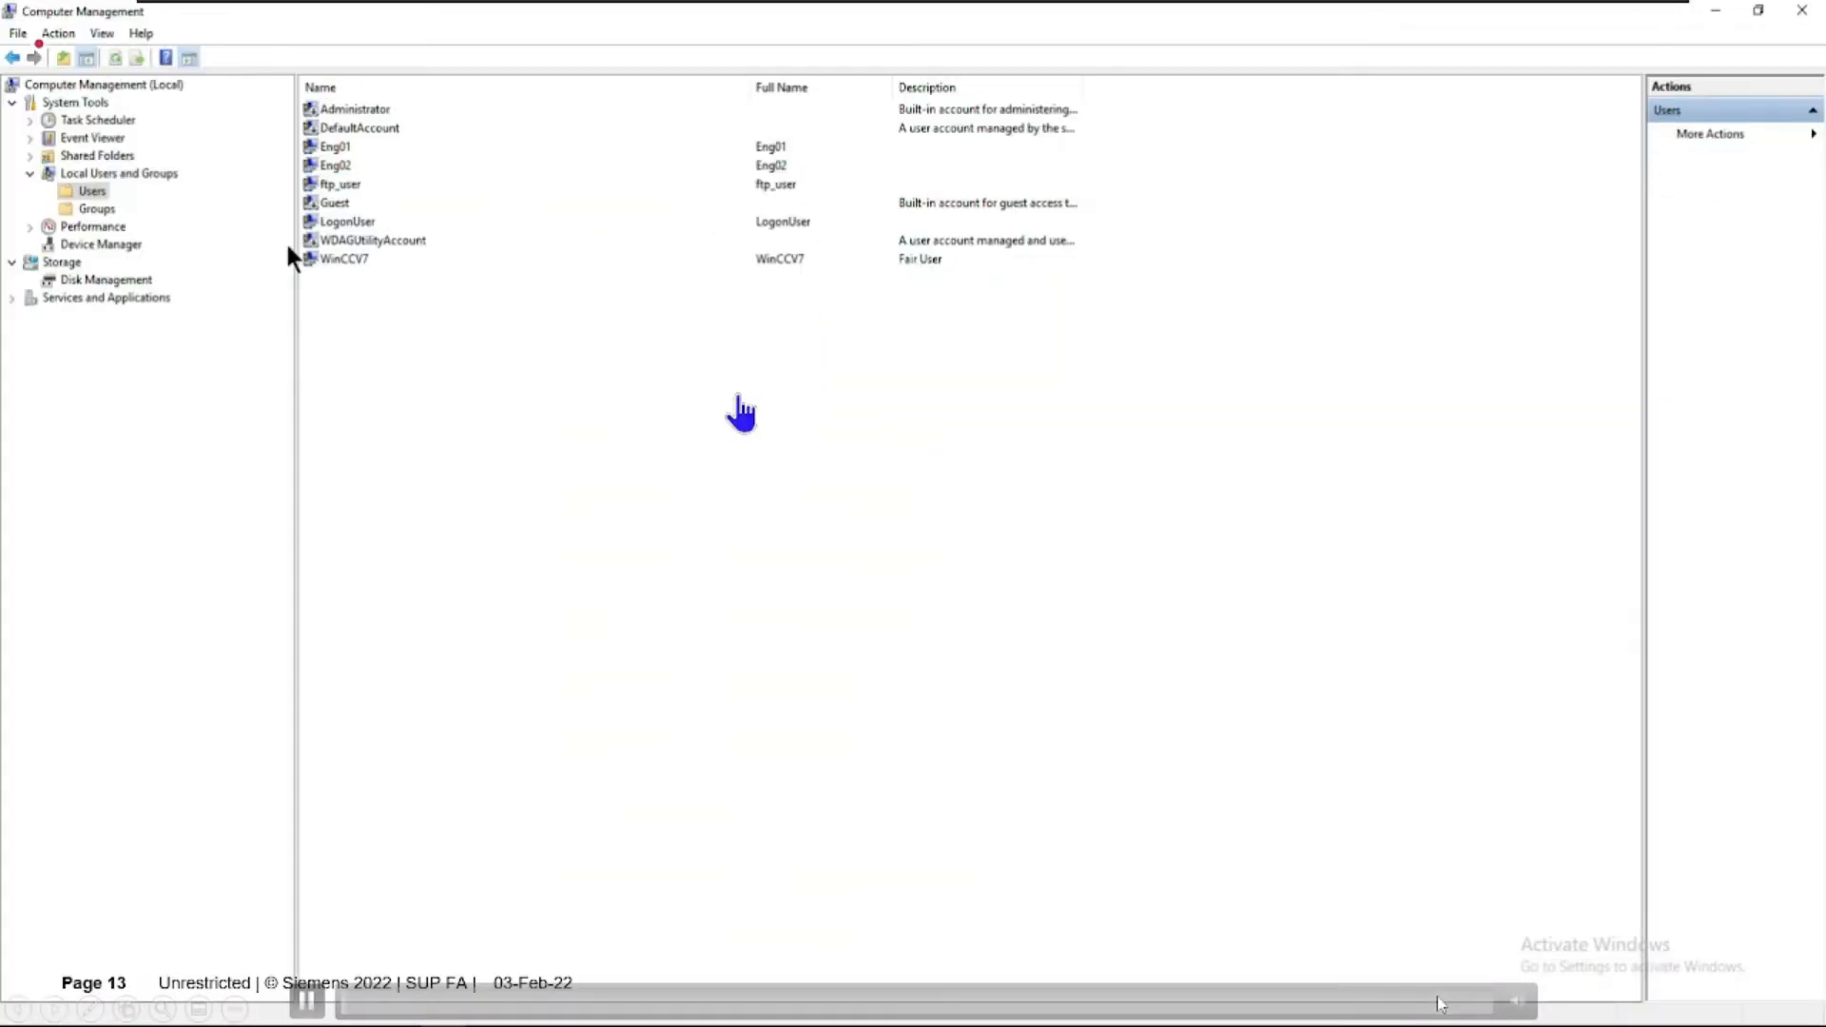
{"action": "key", "text": "Right"}
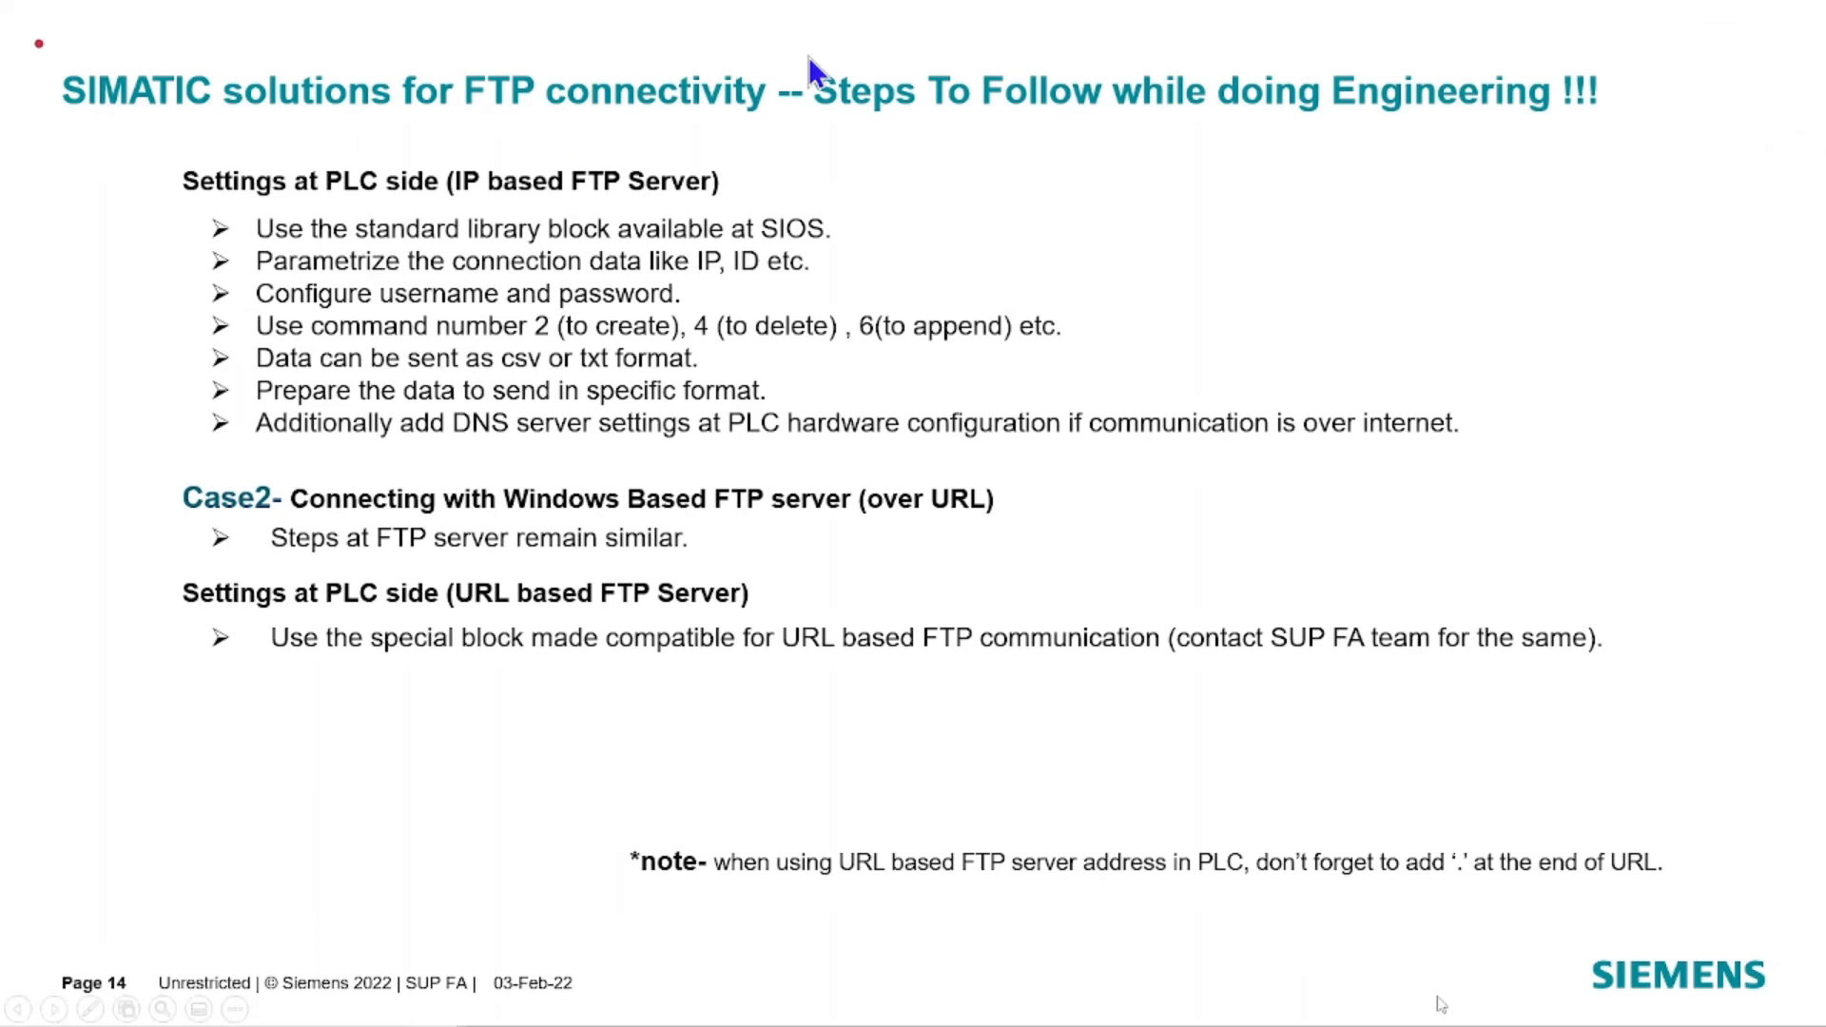
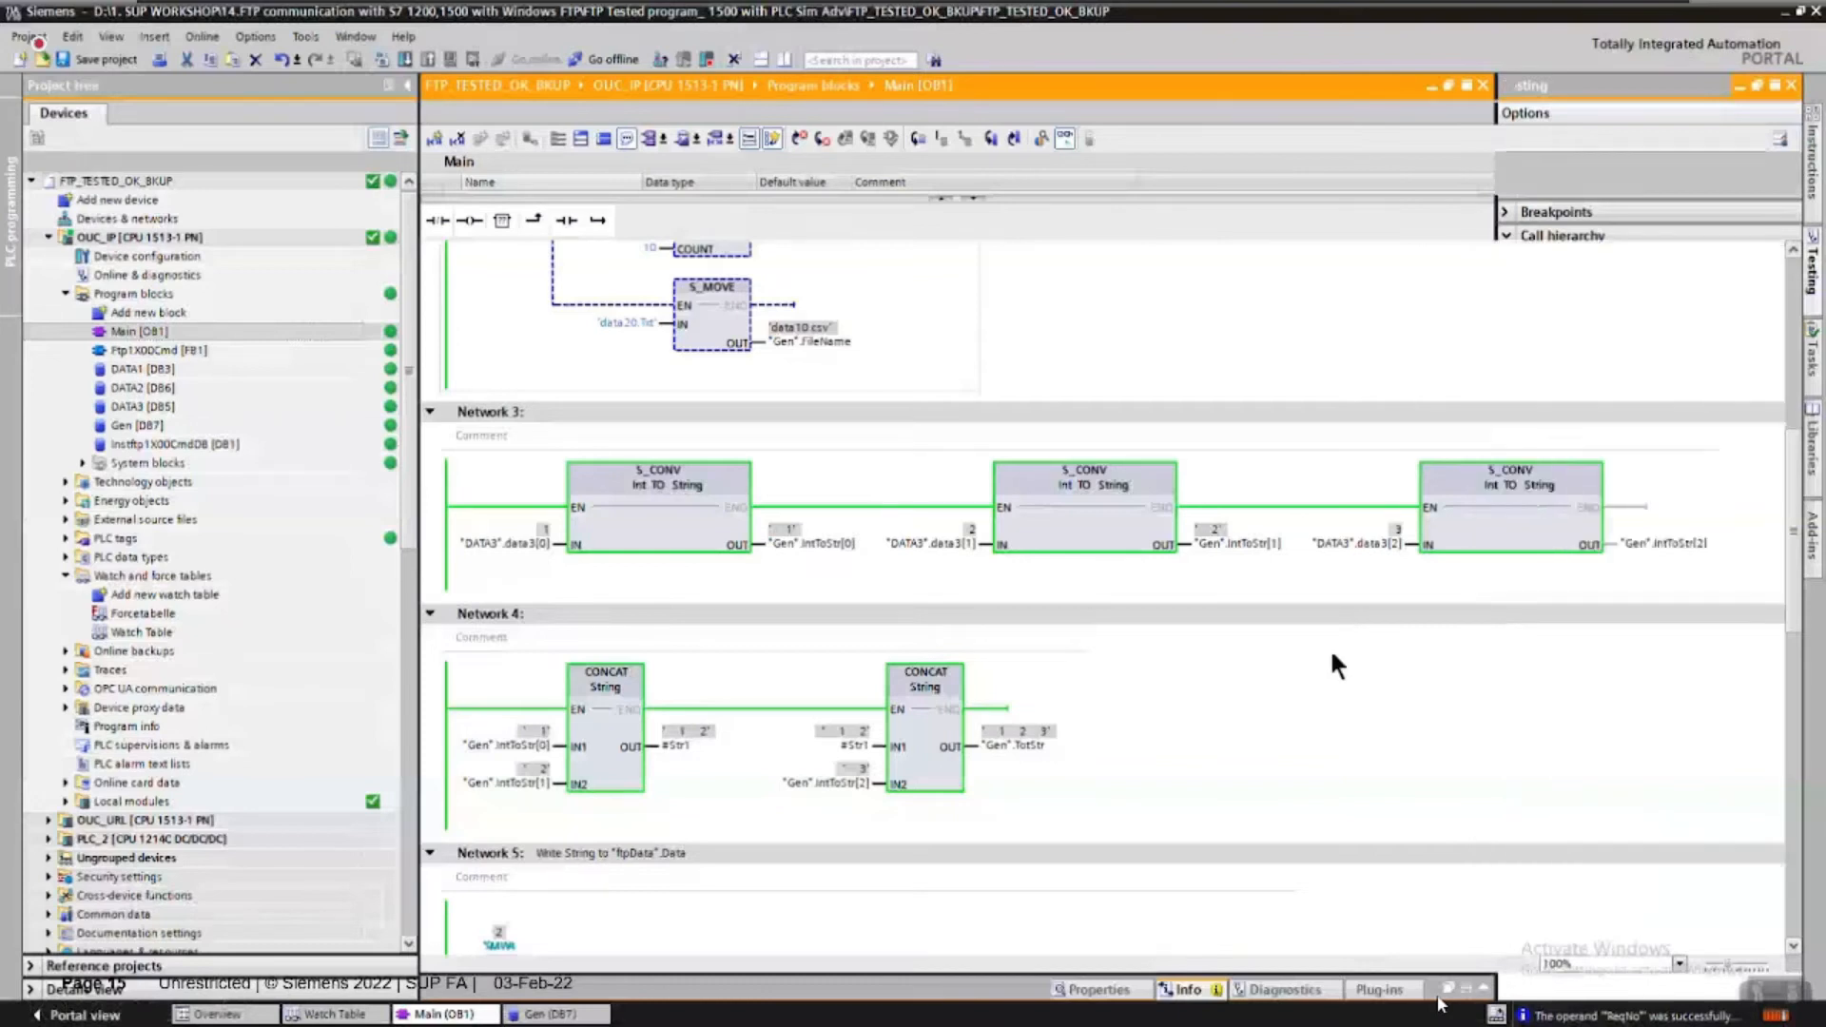
{"action": "key", "text": "space"}
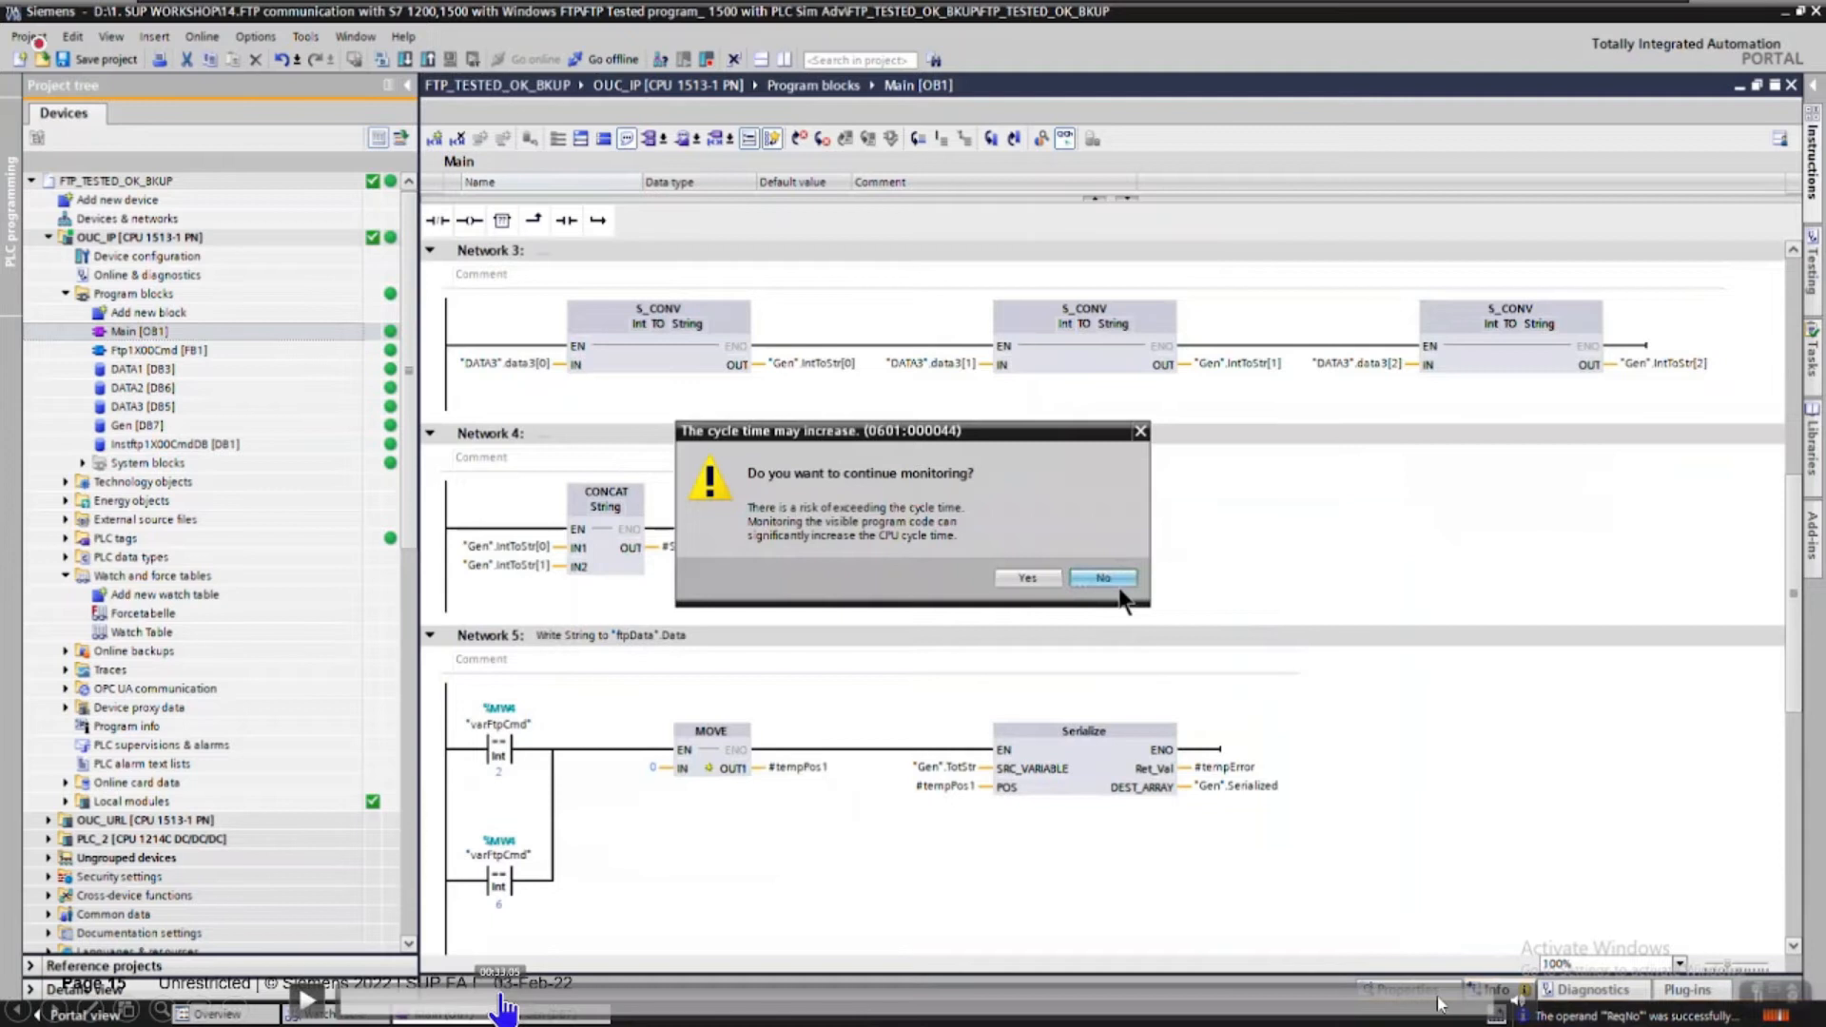
{"action": "left_click", "coordinate": [503, 1006]}
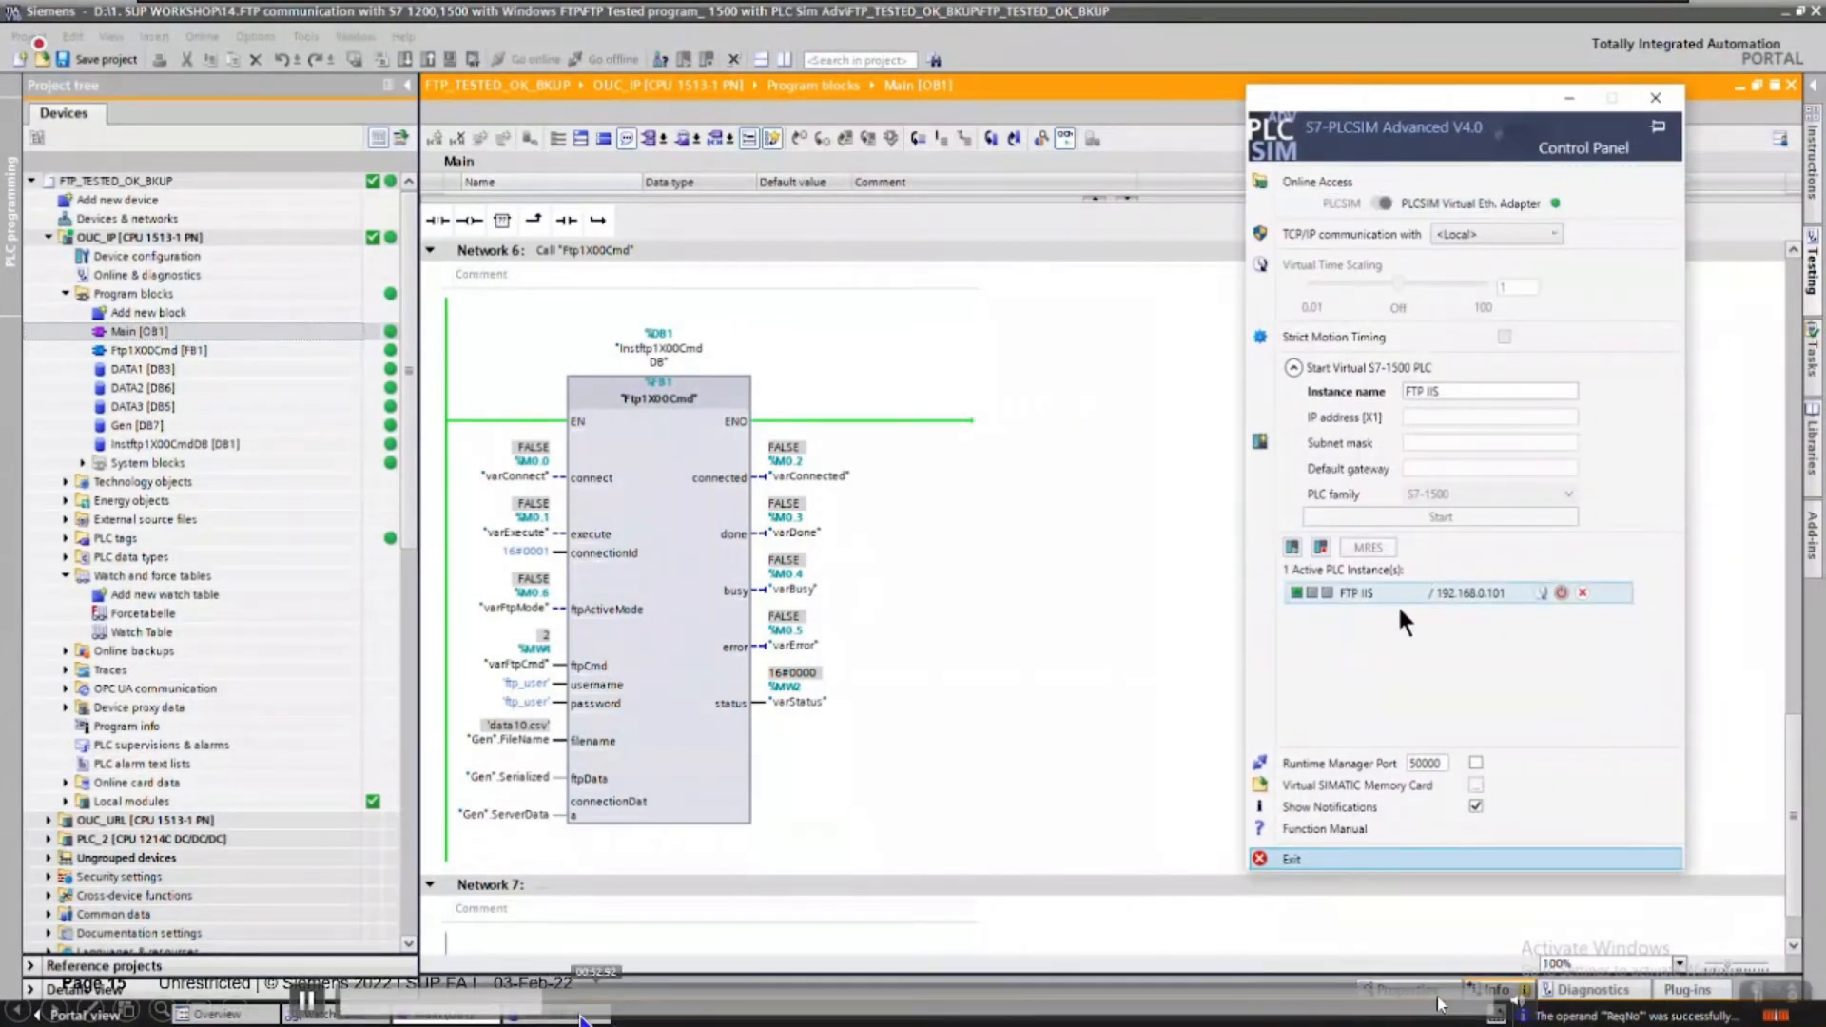
{"action": "left_click", "coordinate": [584, 1007]}
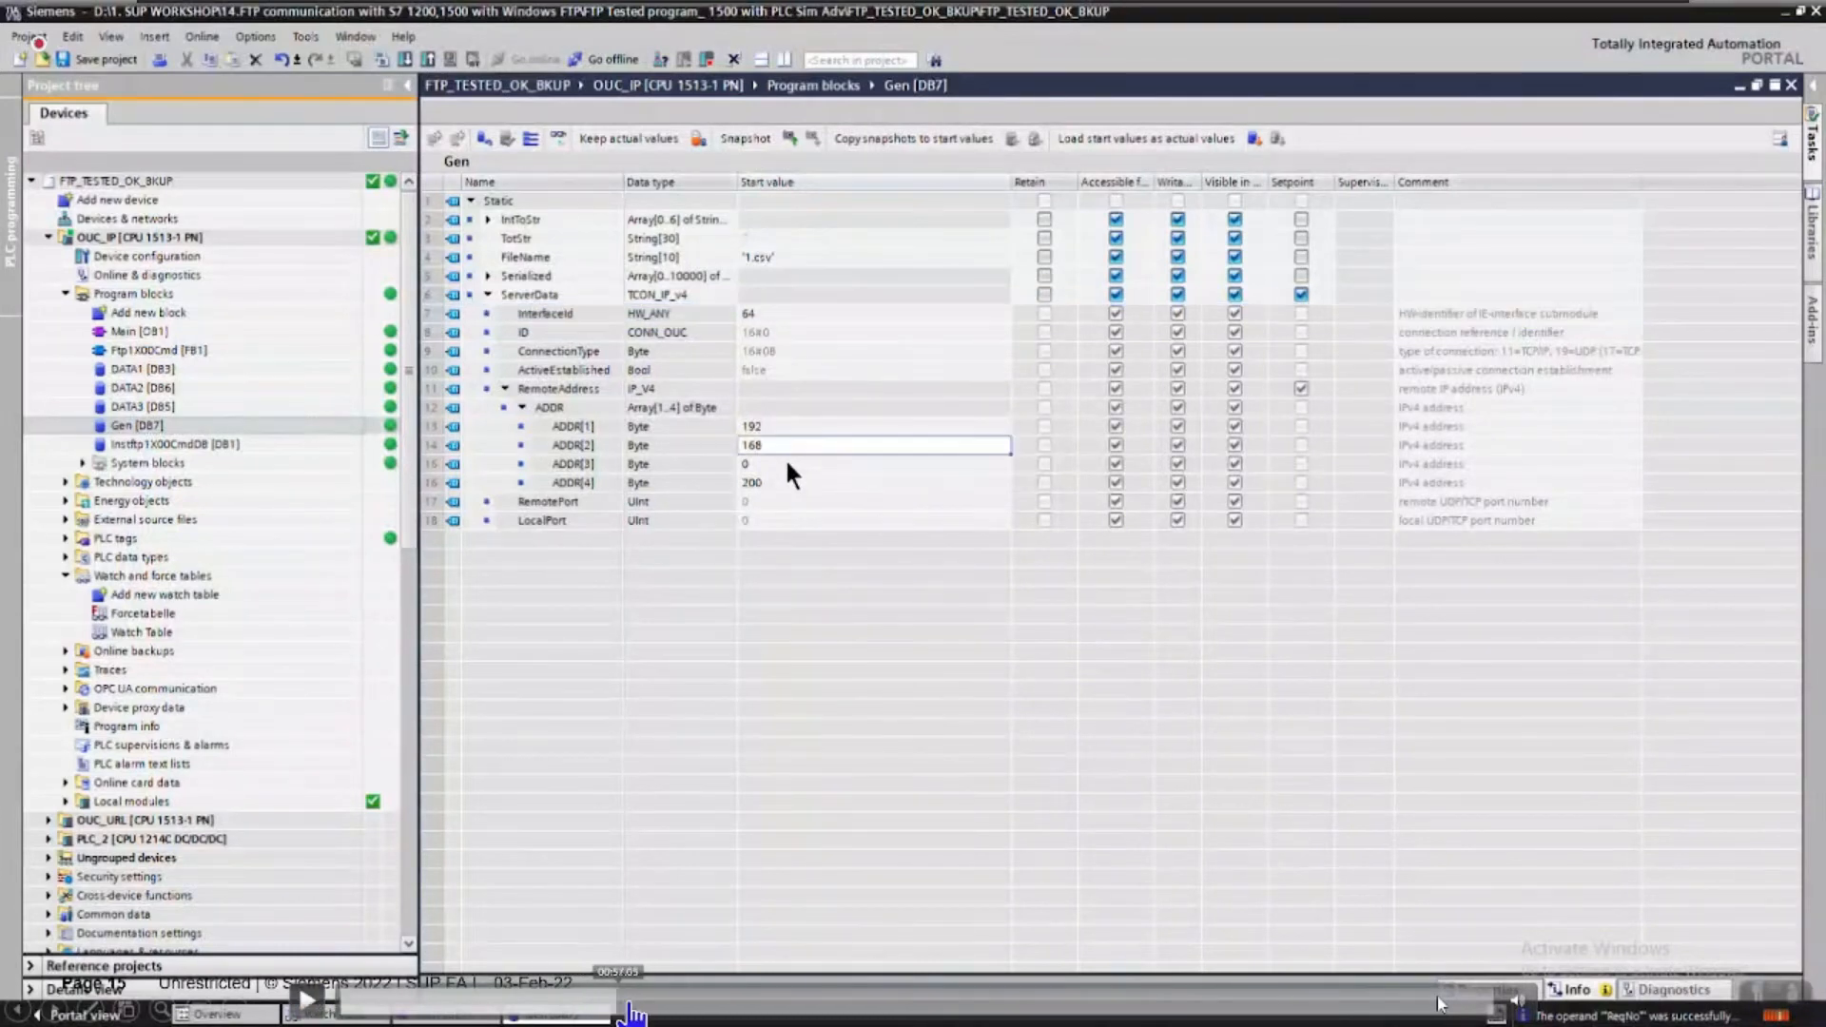
{"action": "left_click", "coordinate": [646, 1002]}
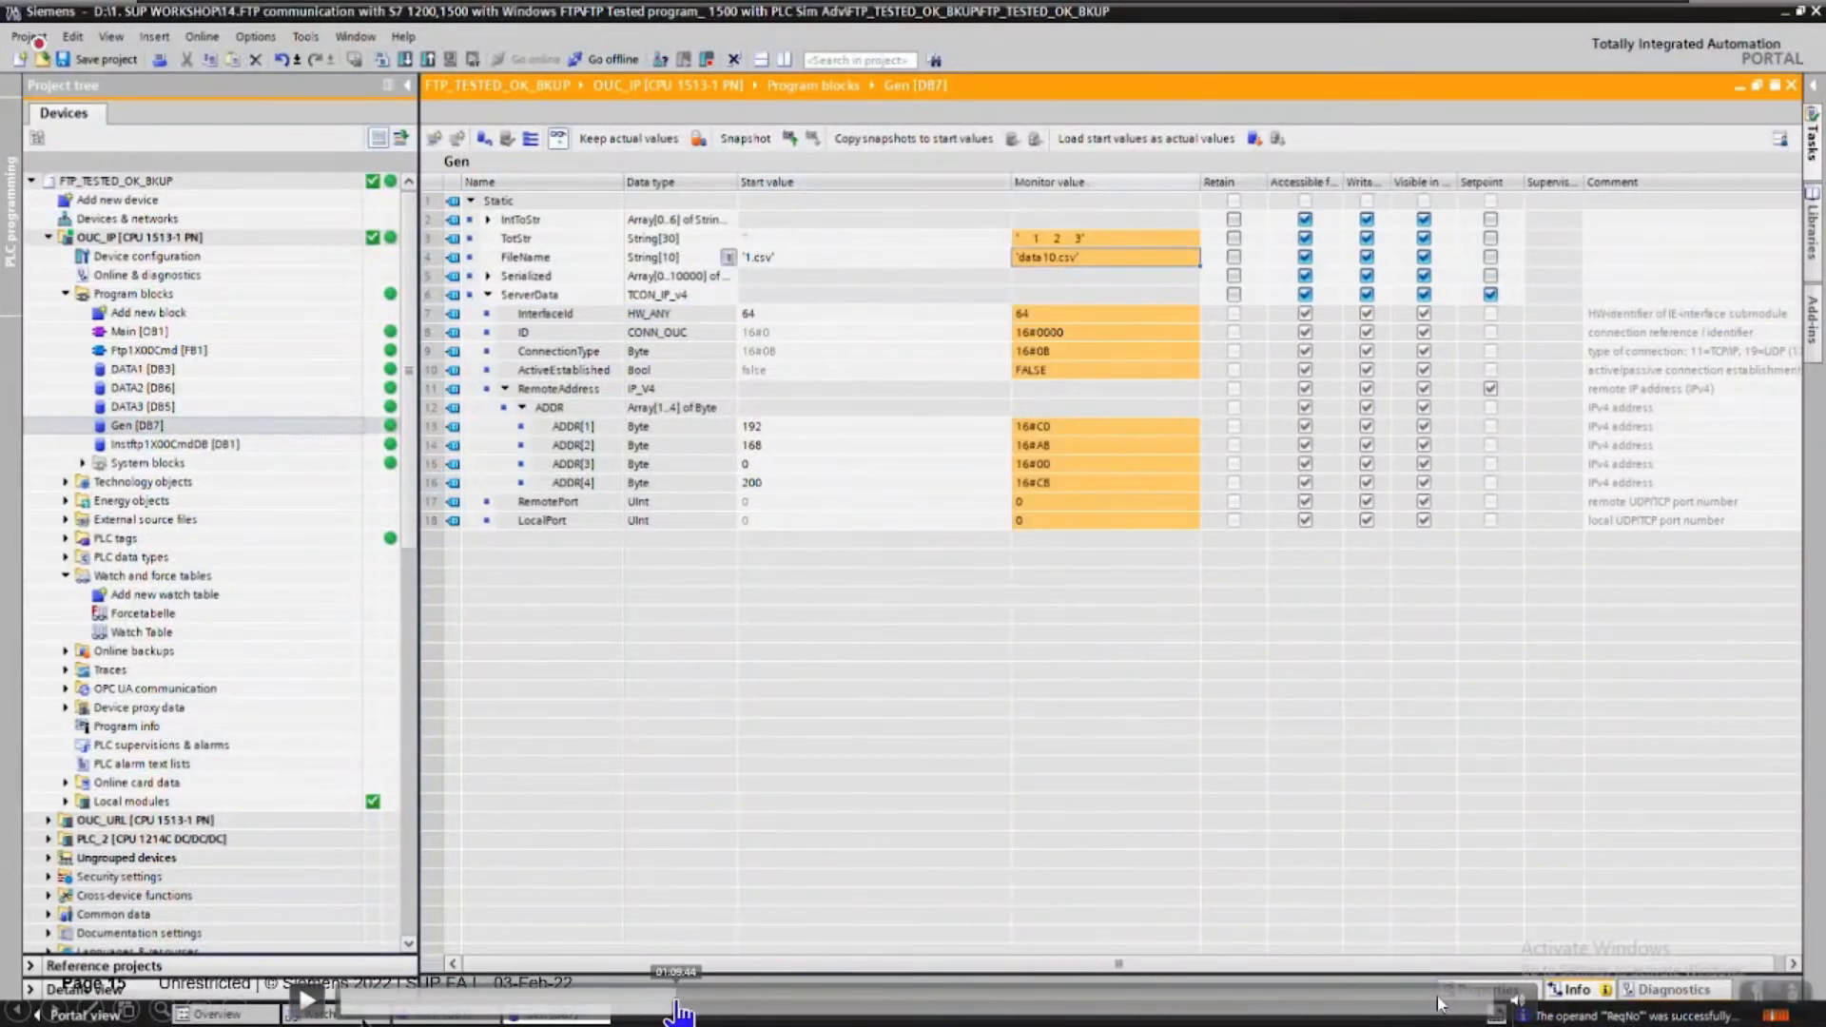
{"action": "left_click", "coordinate": [693, 1005]}
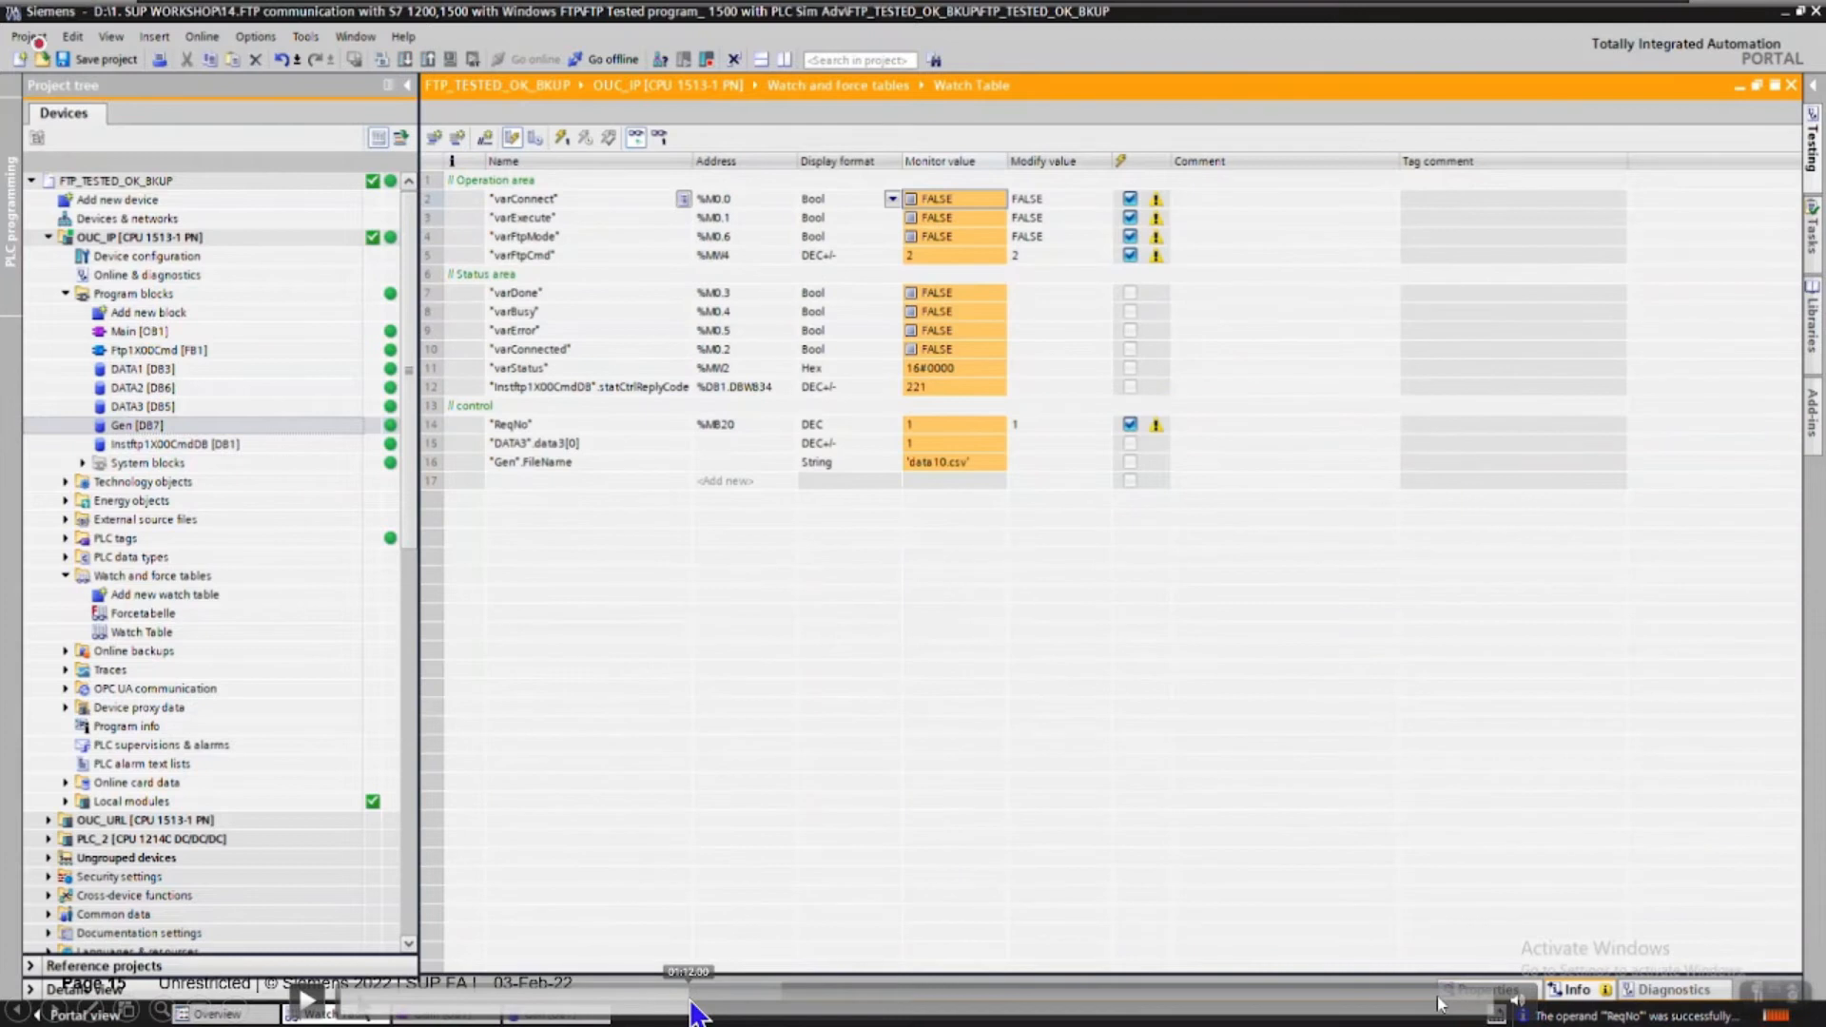
{"action": "key", "text": "space"}
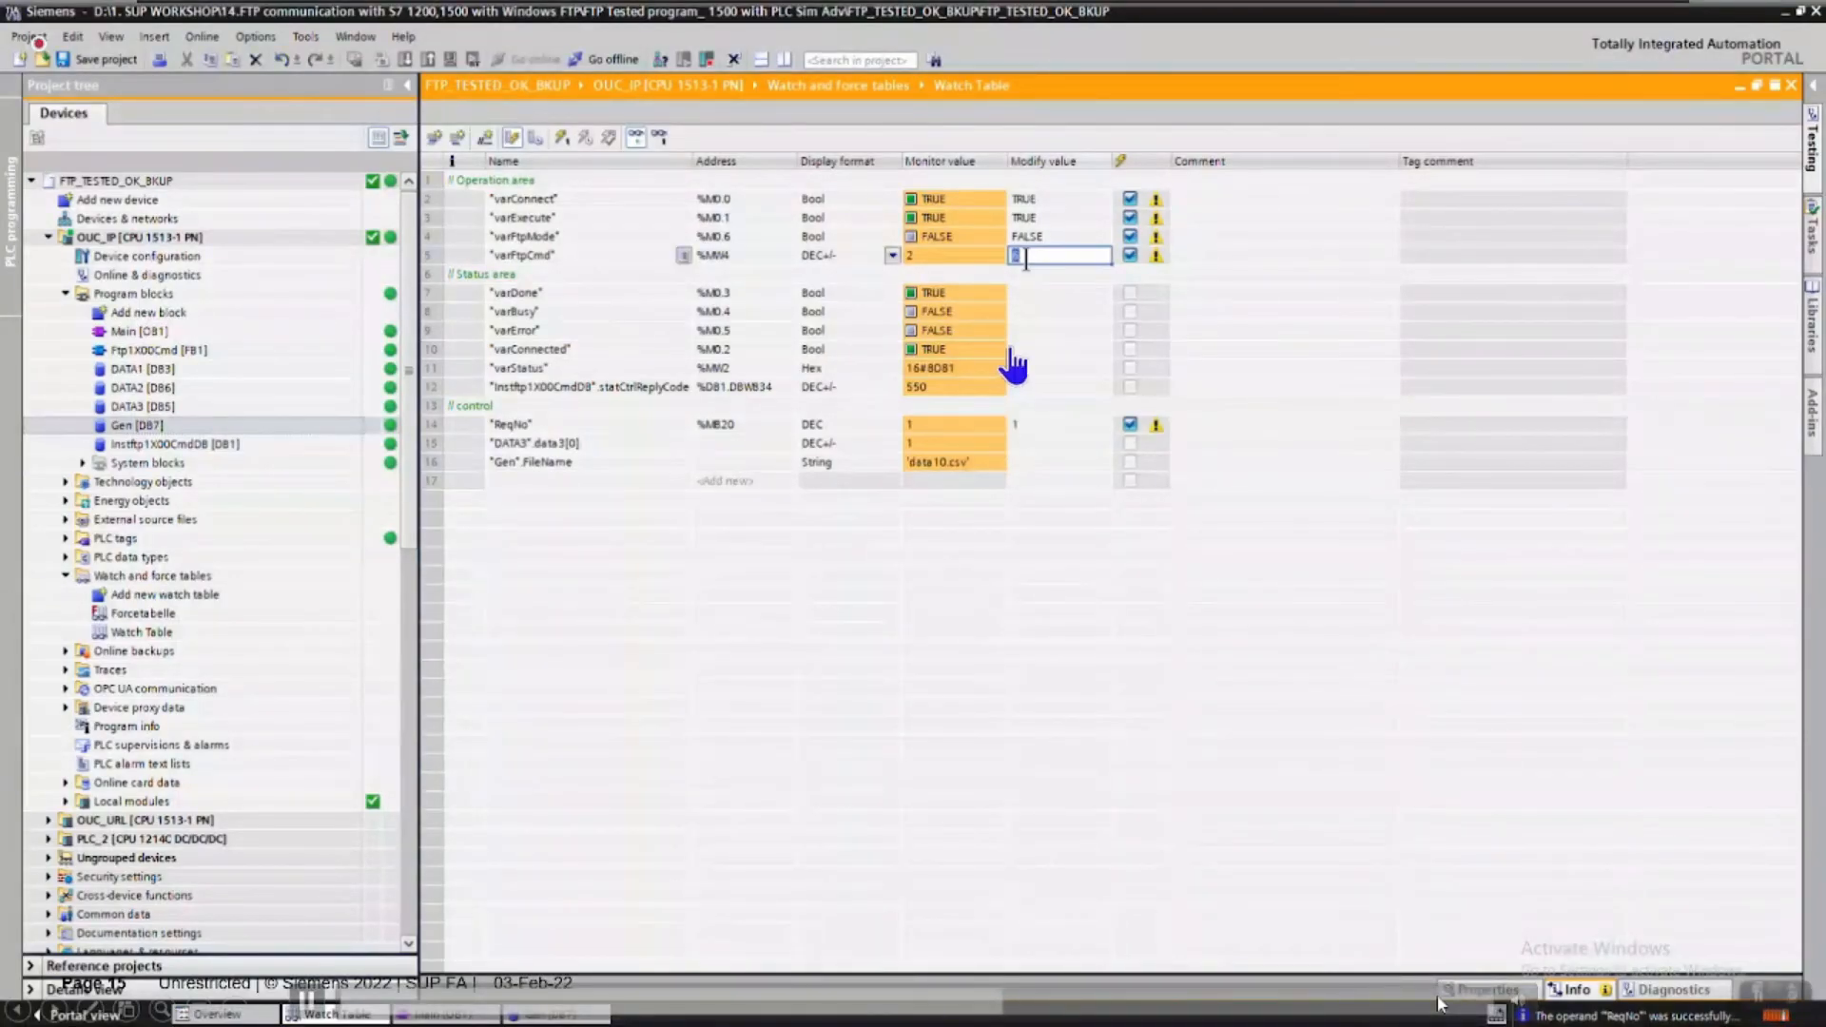
{"action": "left_click", "coordinate": [959, 309]}
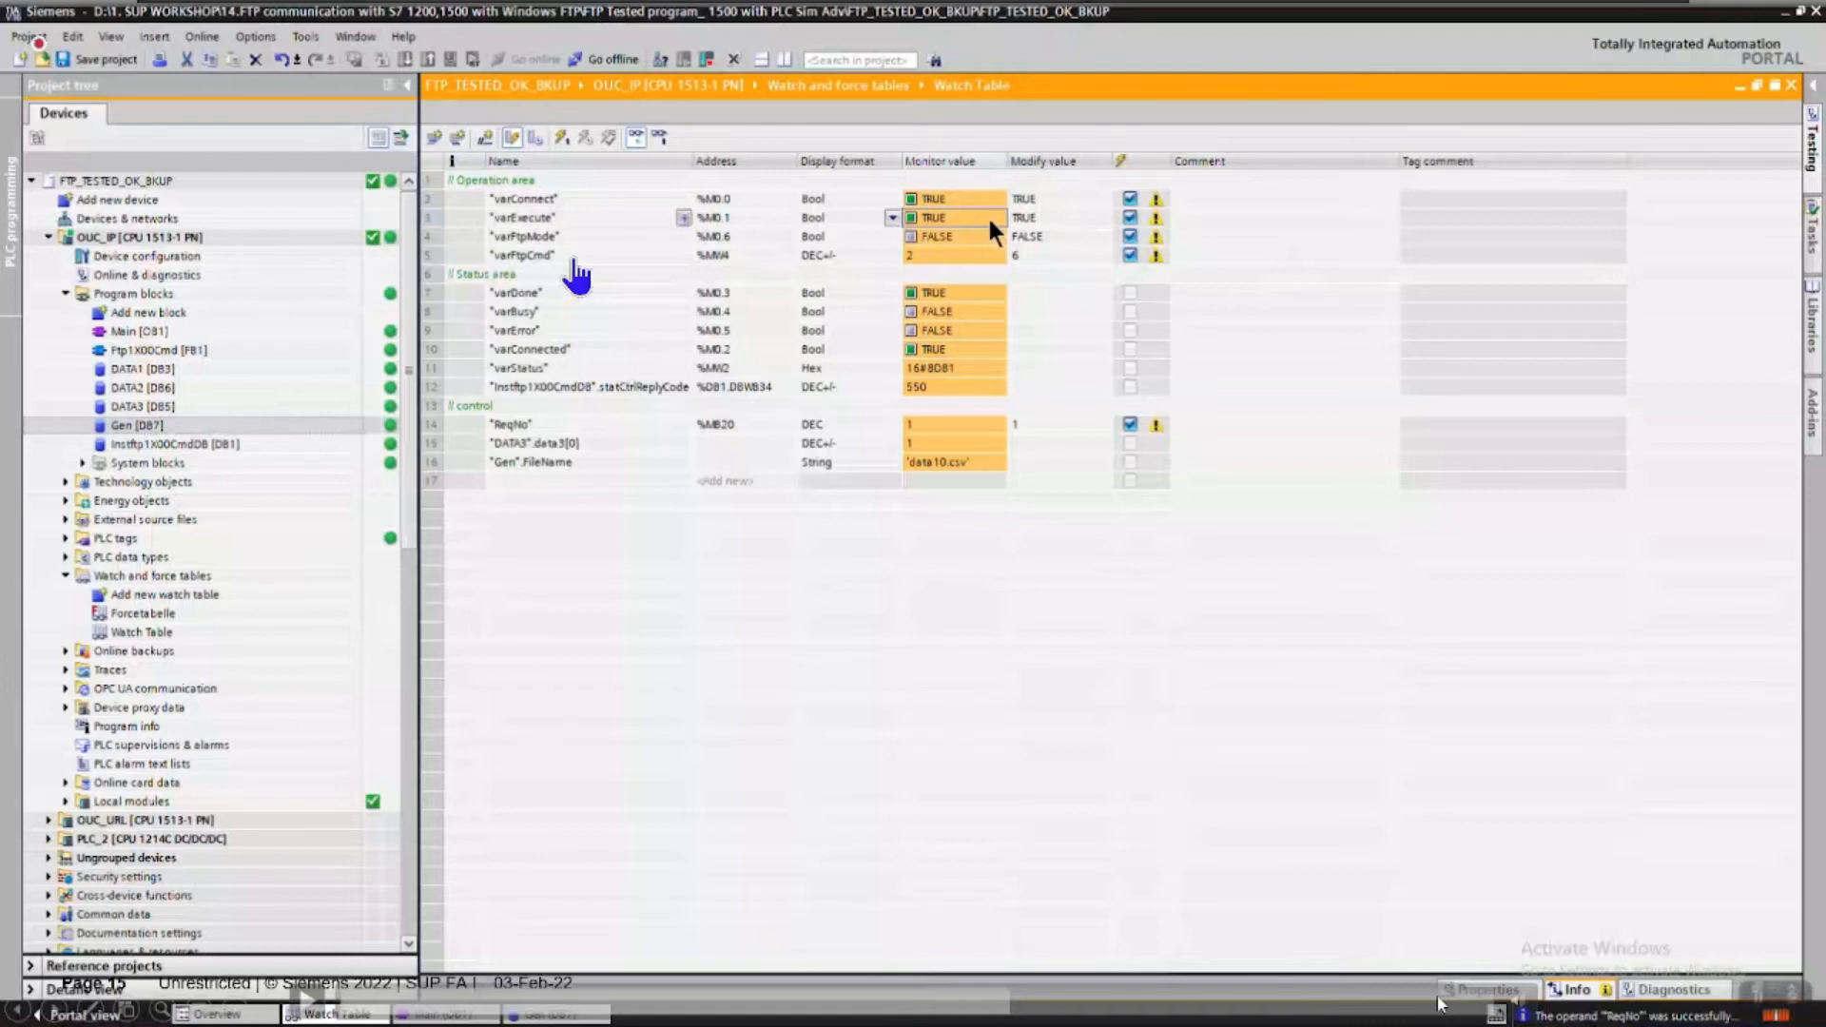
{"action": "left_click", "coordinate": [1033, 995]}
{"action": "left_click", "coordinate": [306, 999]}
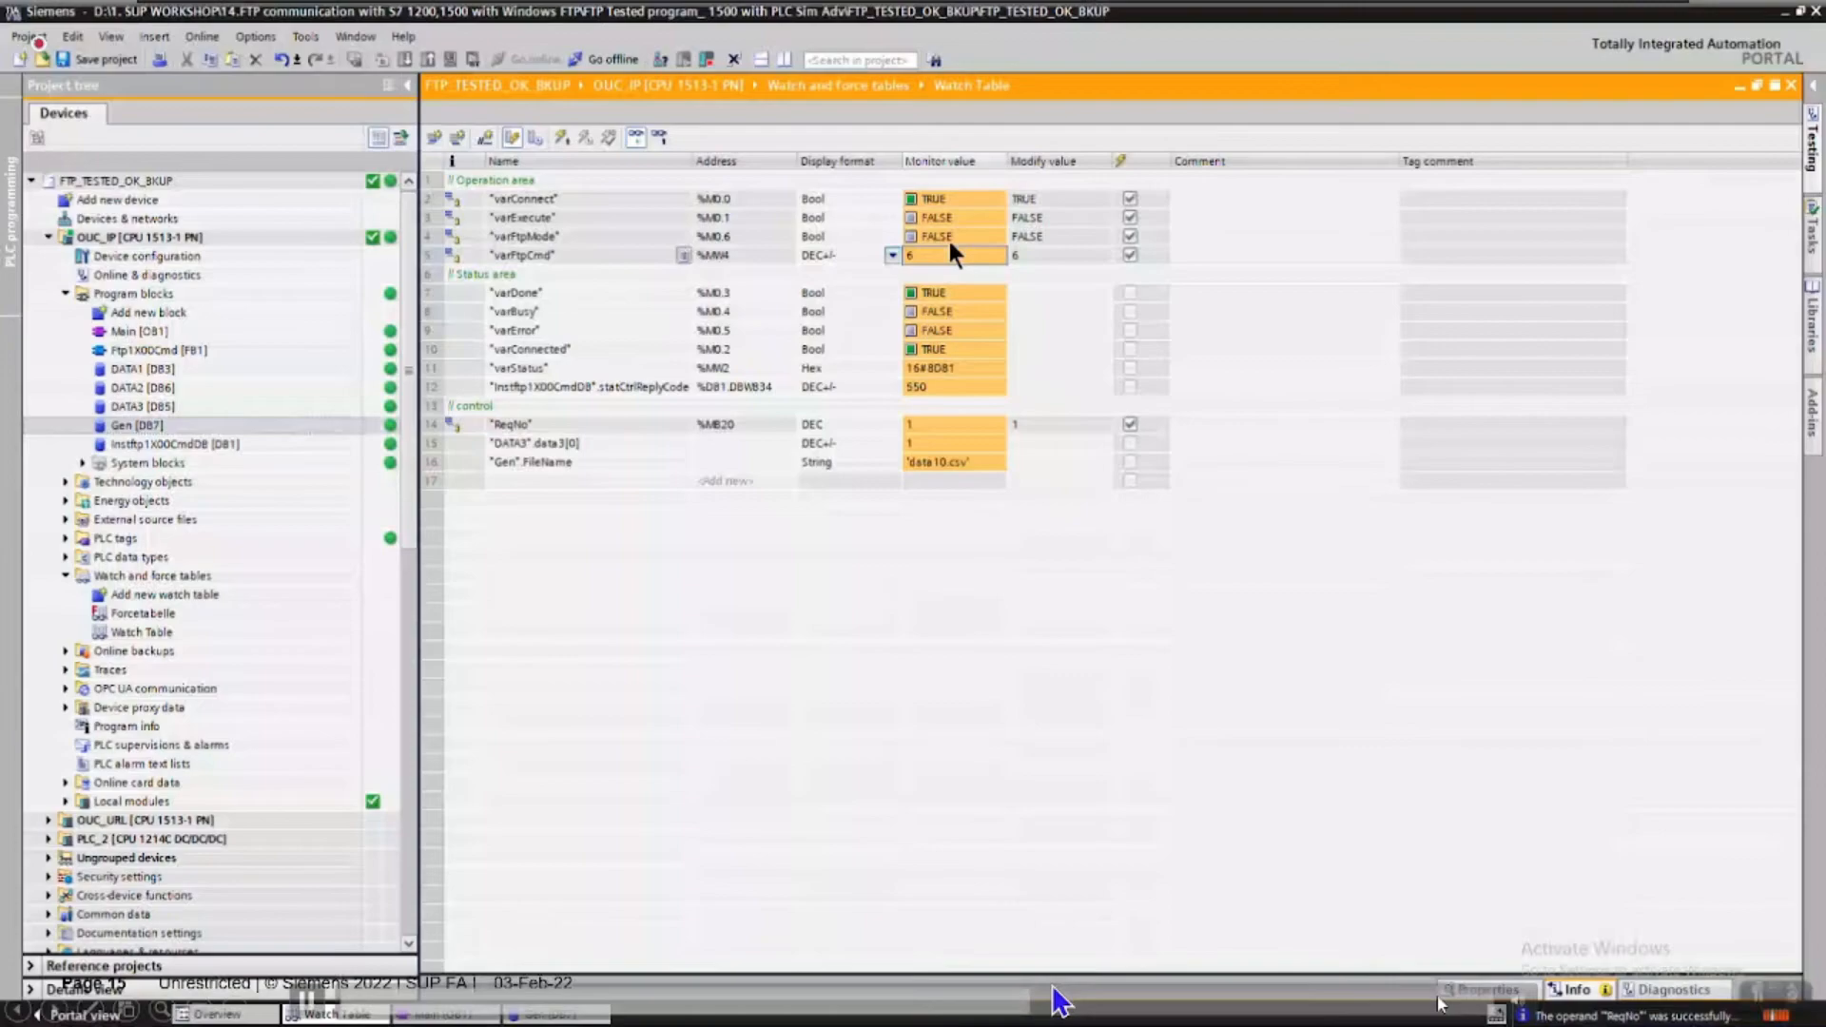
{"action": "left_click", "coordinate": [1137, 1006]}
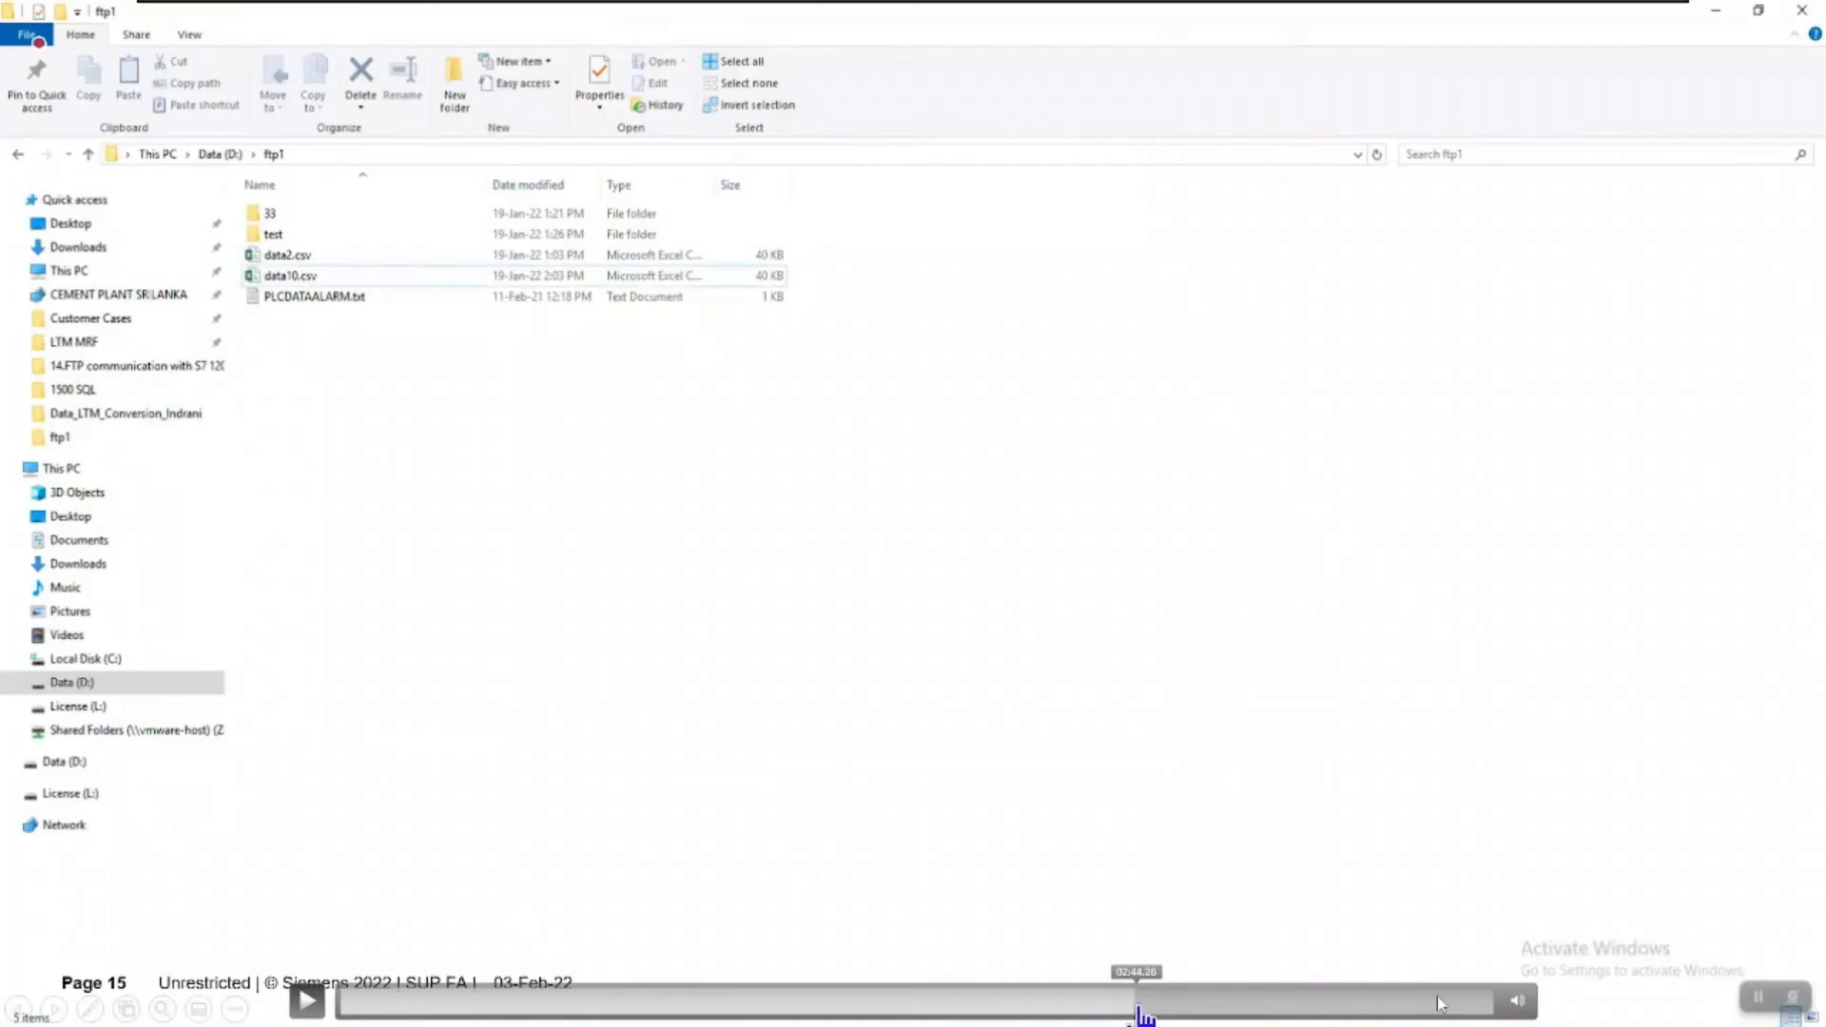
{"action": "left_click", "coordinate": [306, 1000]}
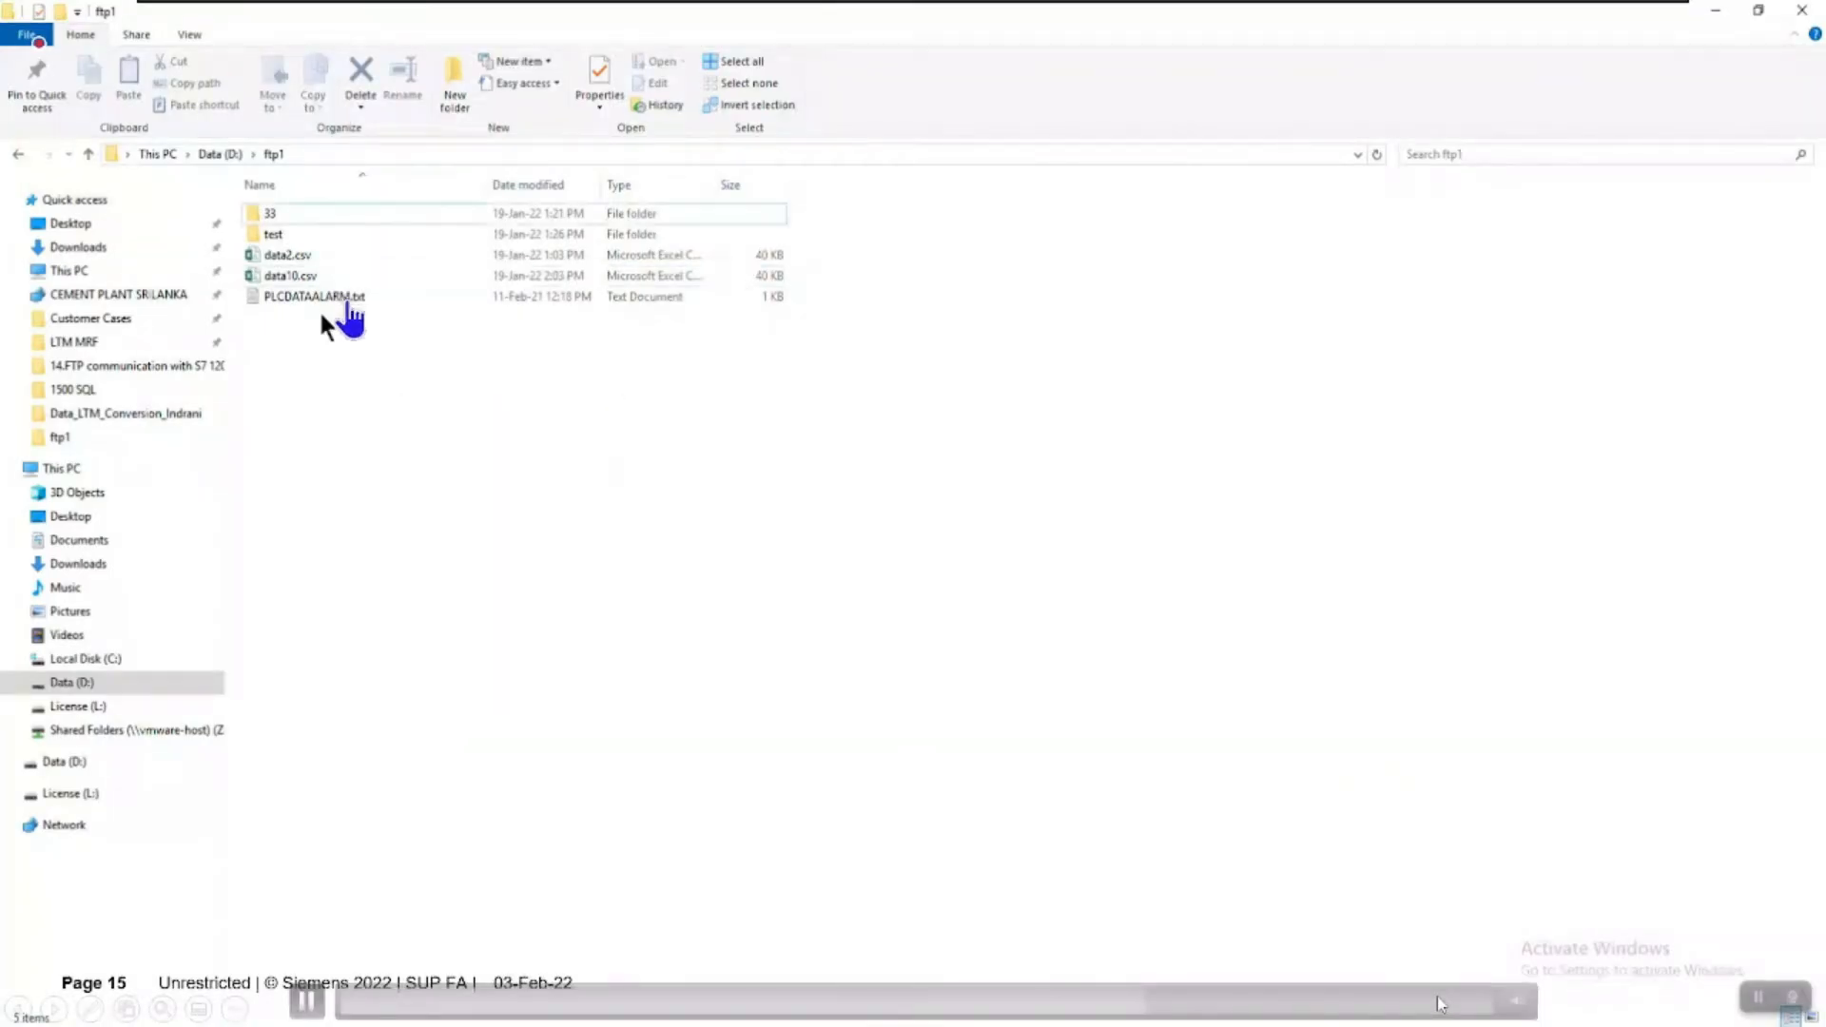
{"action": "left_click", "coordinate": [1184, 1009]}
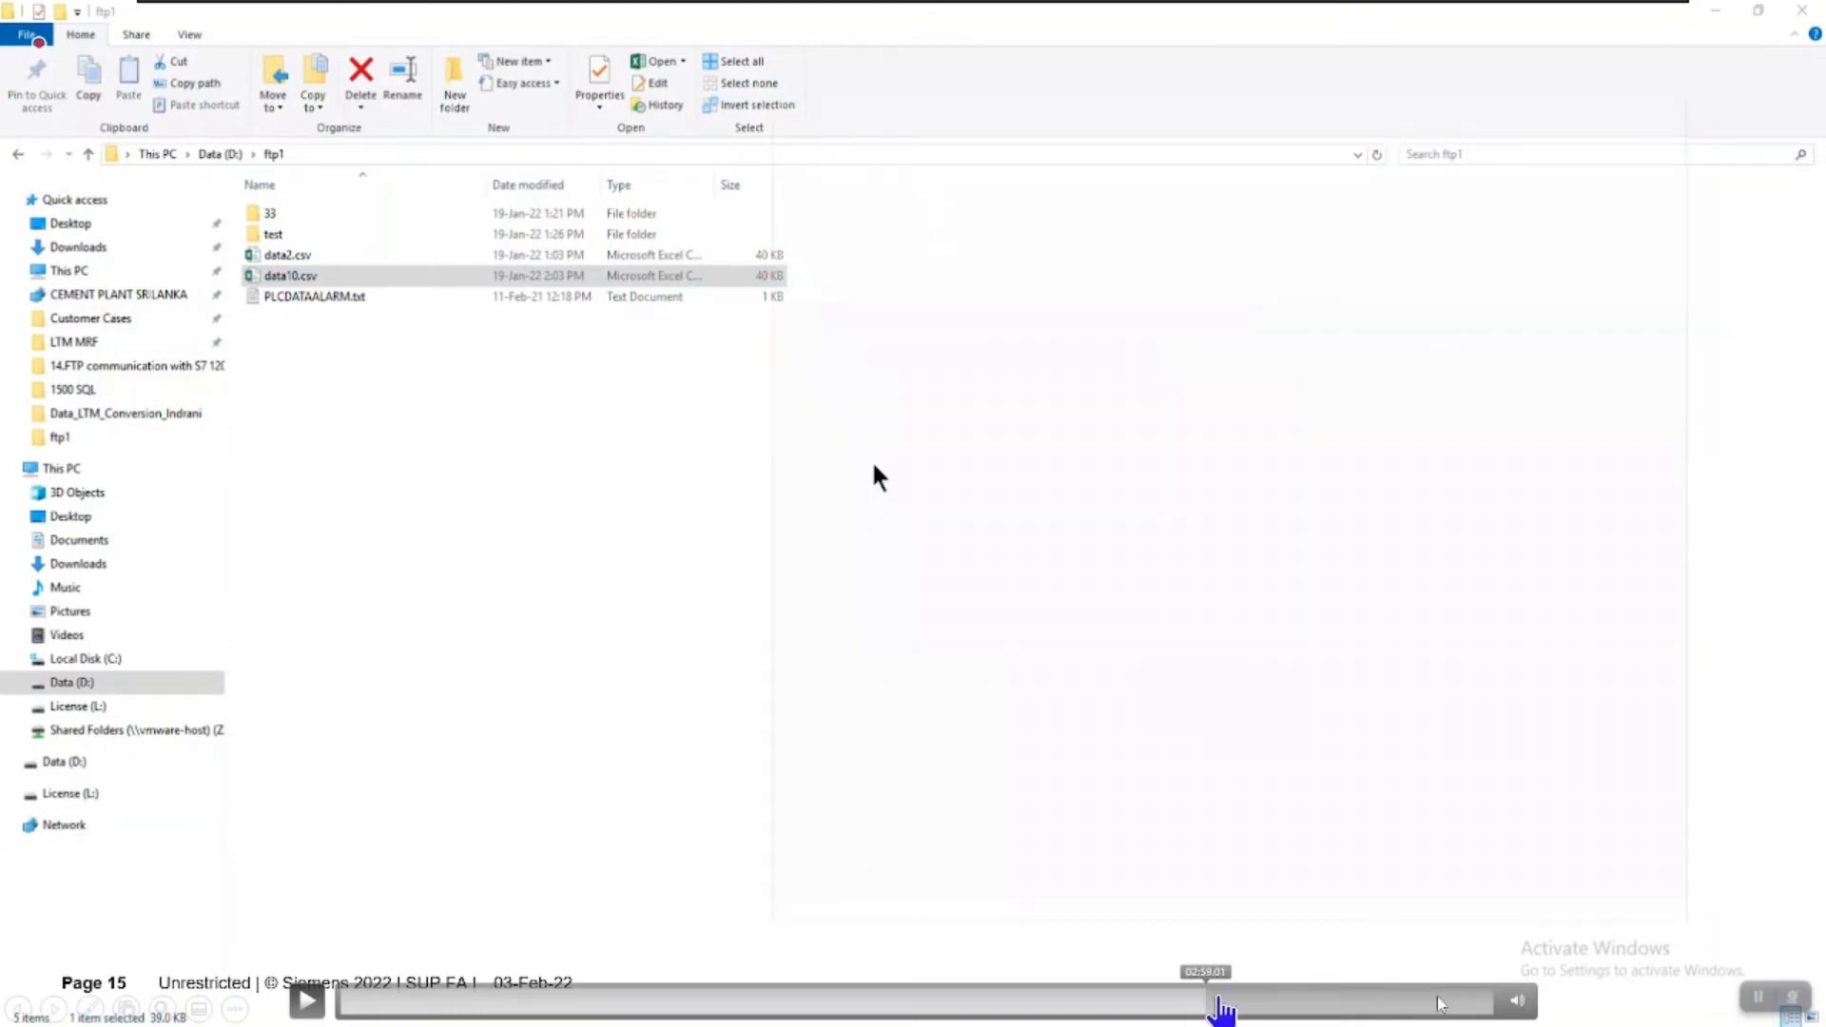
{"action": "left_click", "coordinate": [1277, 1007]}
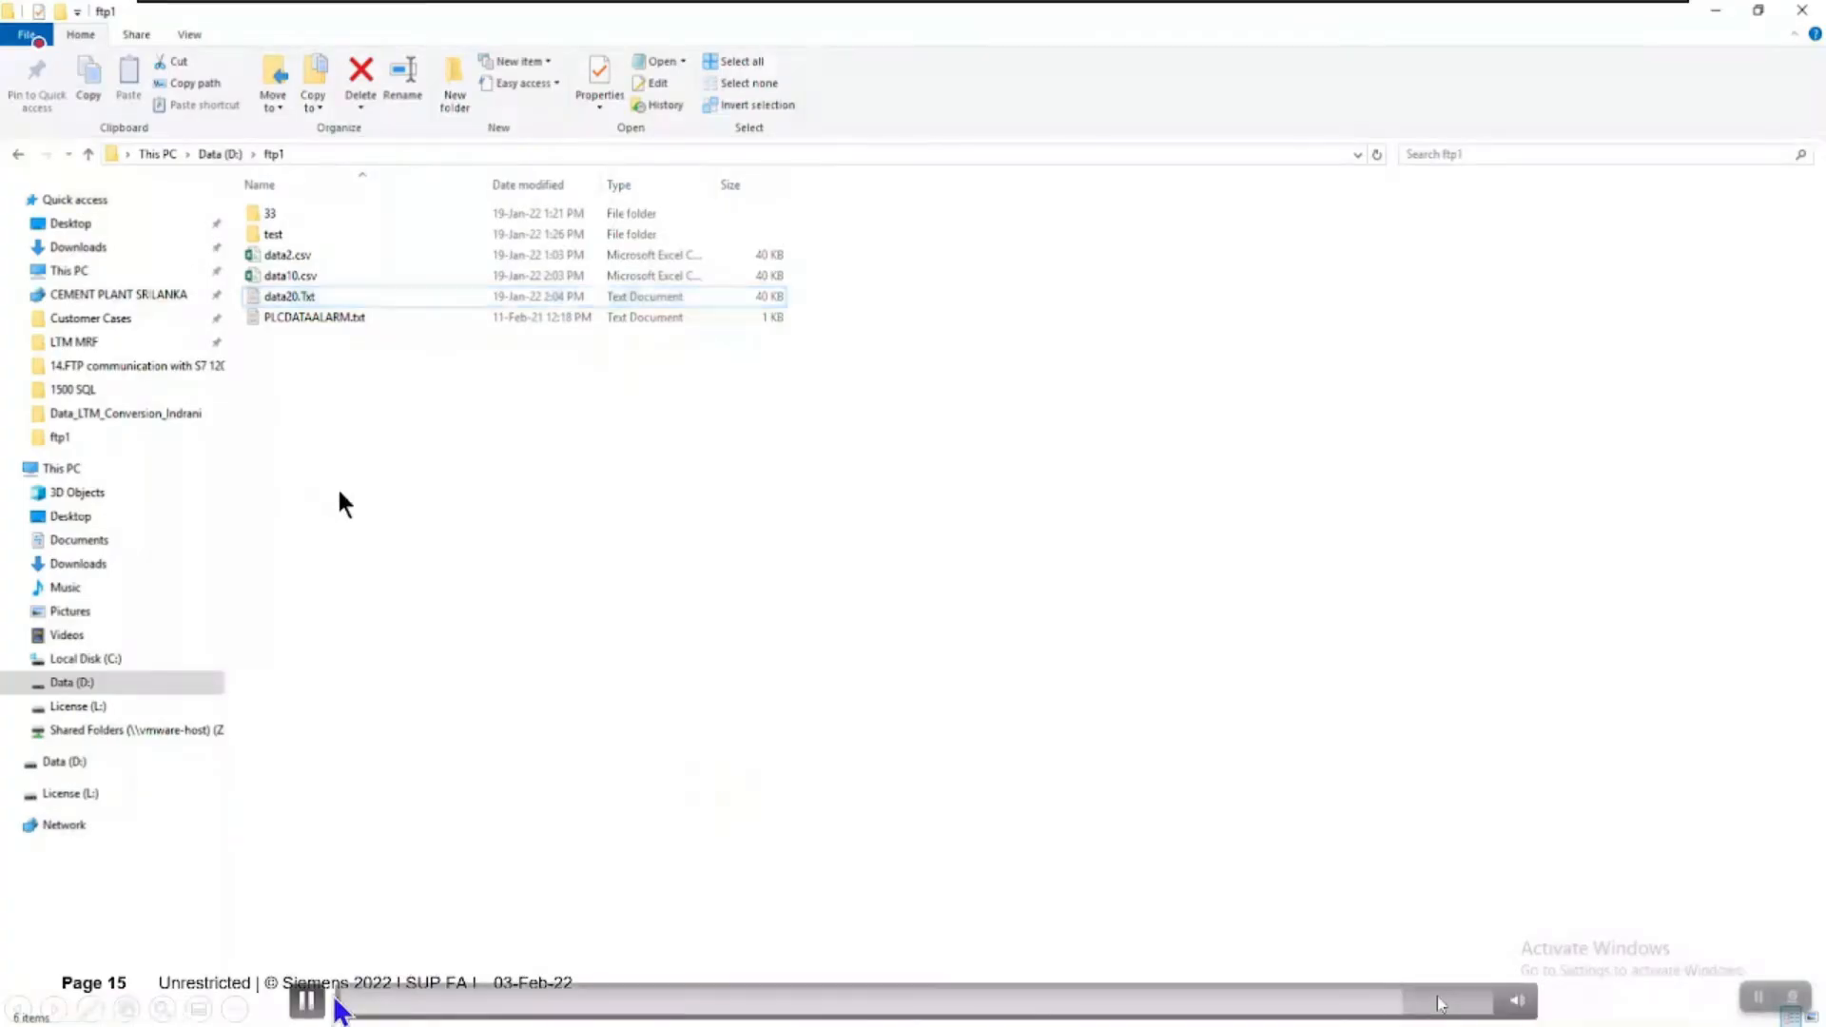
{"action": "left_click", "coordinate": [306, 1002]}
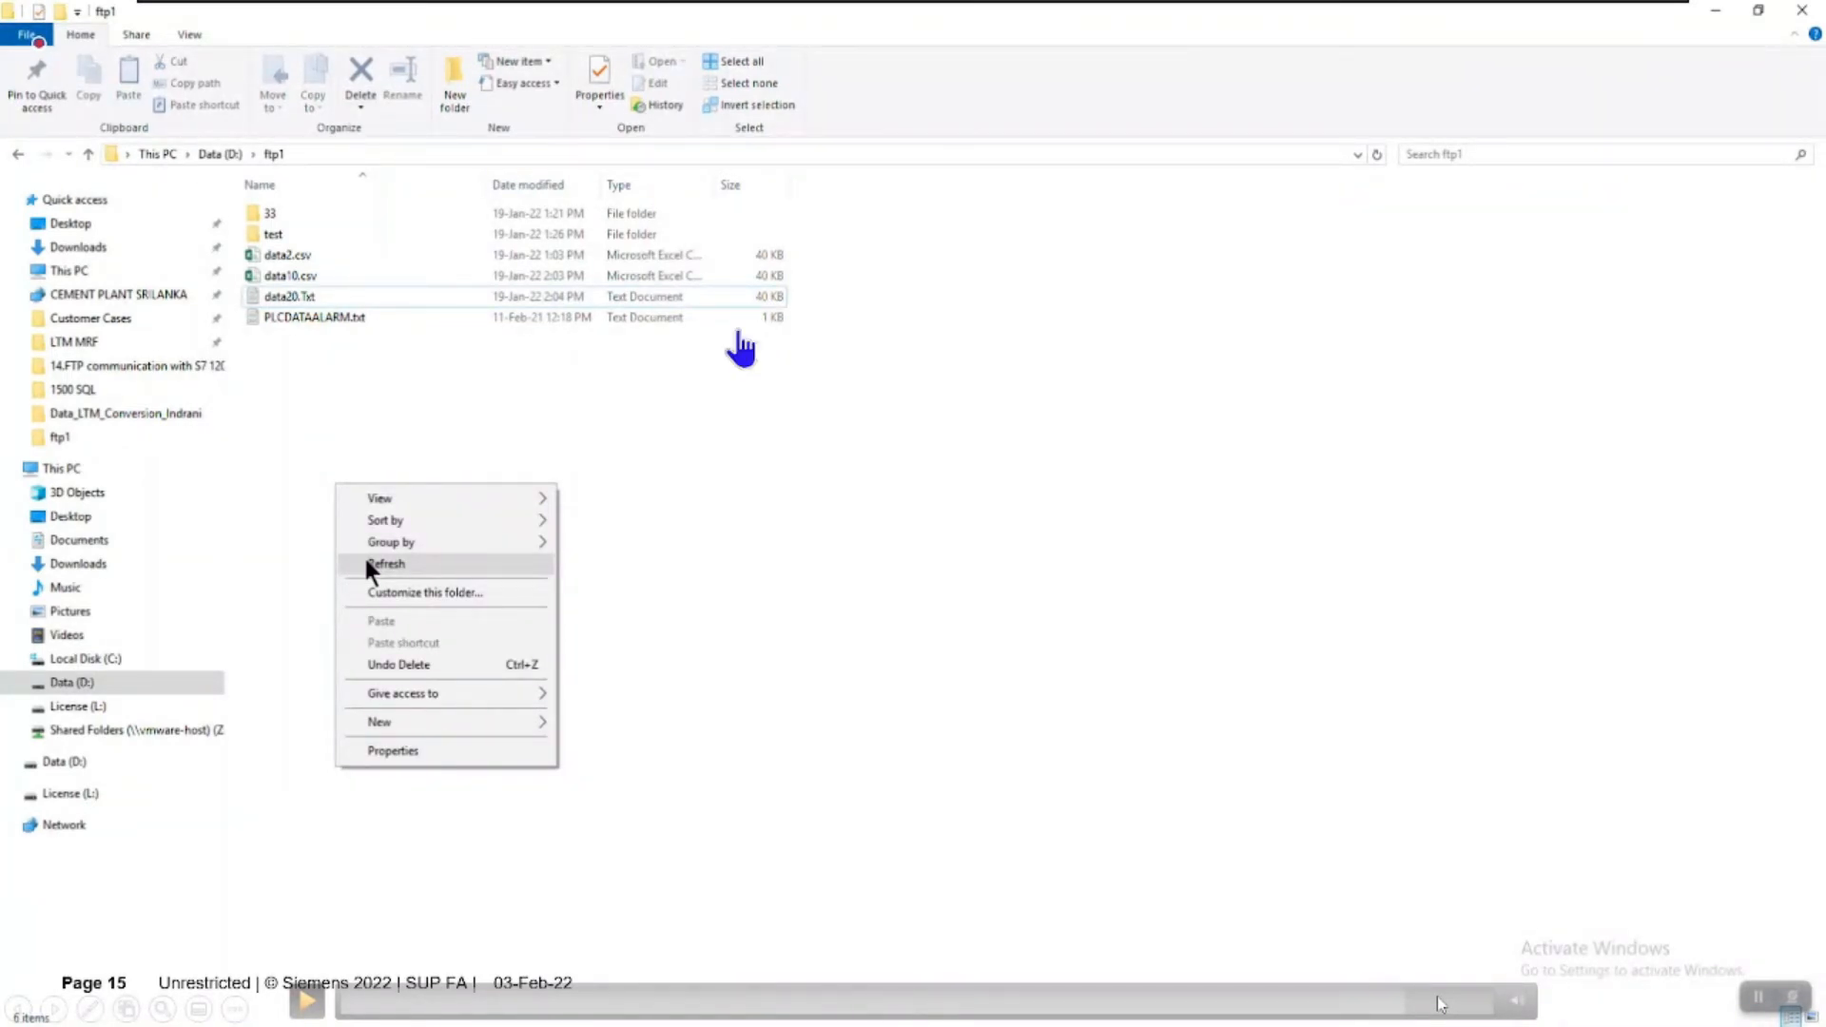
{"action": "left_click", "coordinate": [306, 1000]}
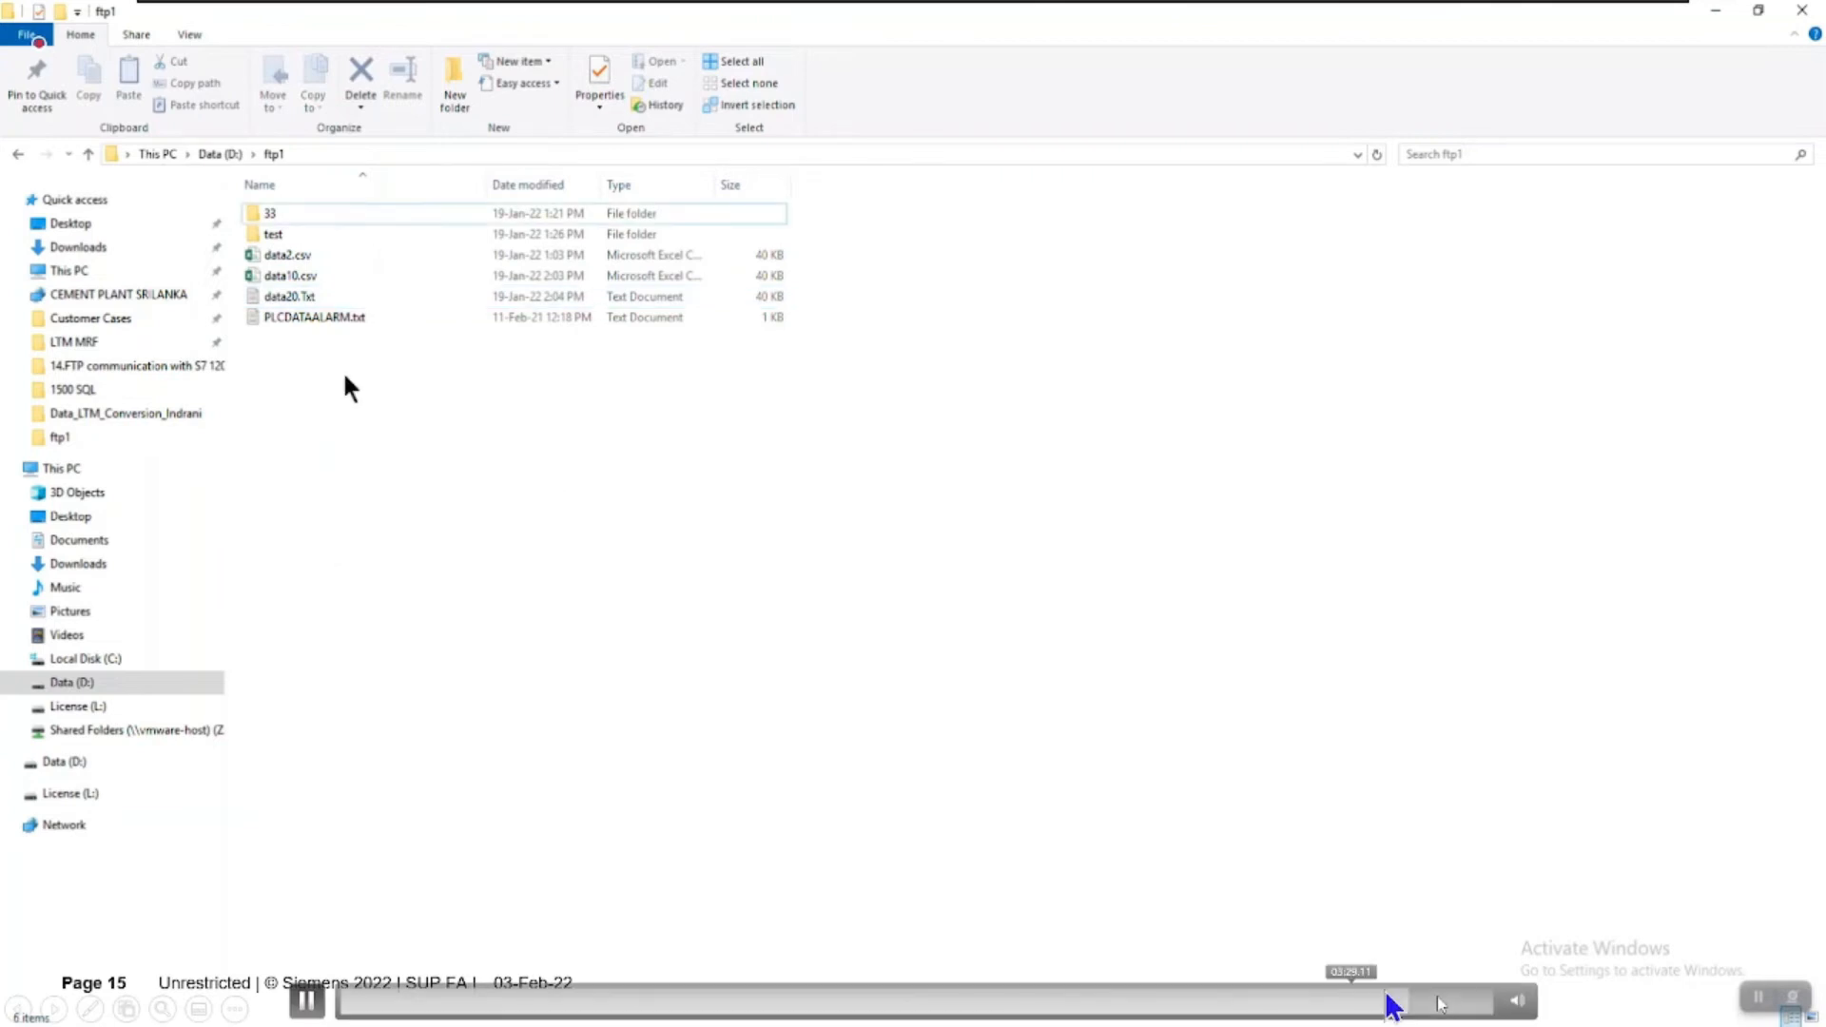
{"action": "left_click_drag", "start_coordinate": [1403, 1004], "coordinate": [1485, 1014]}
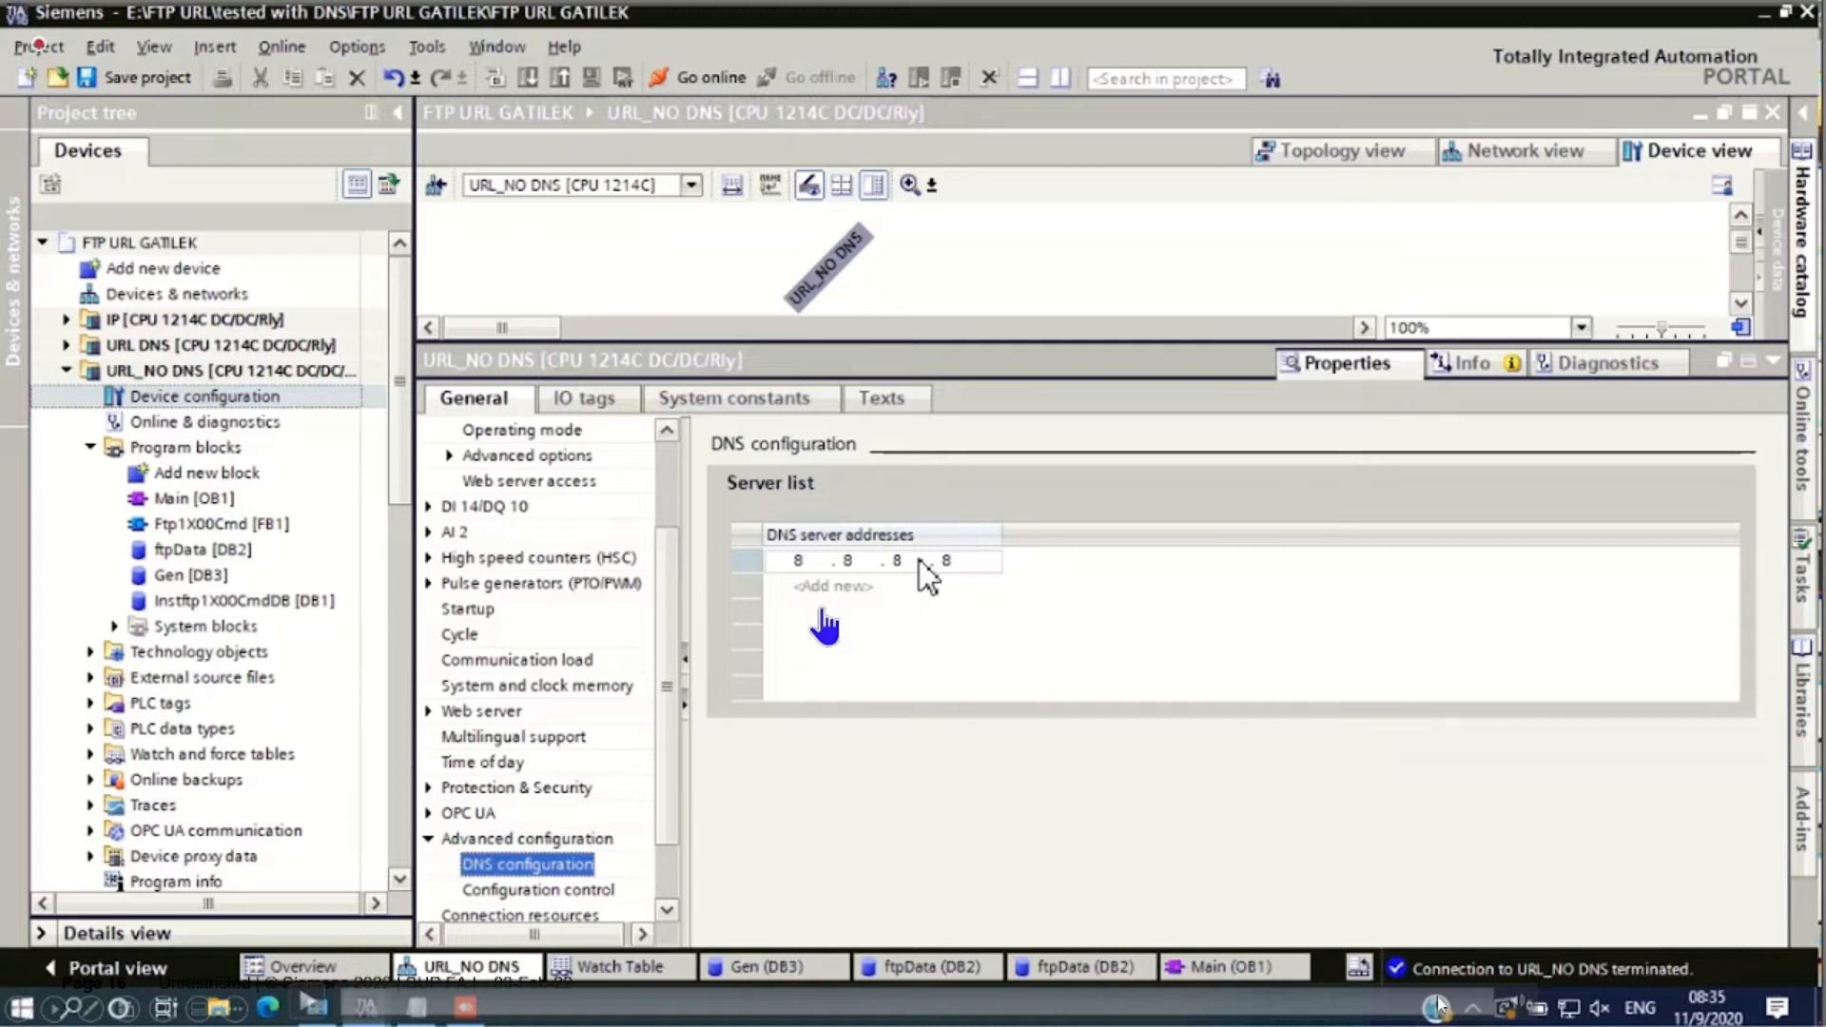
- Skip through the demo video's DNS configuration and Watch Table passages, and advance to the slide on SIMATIC solutions for MQTT connectivity
{"action": "left_click", "coordinate": [319, 1003]}
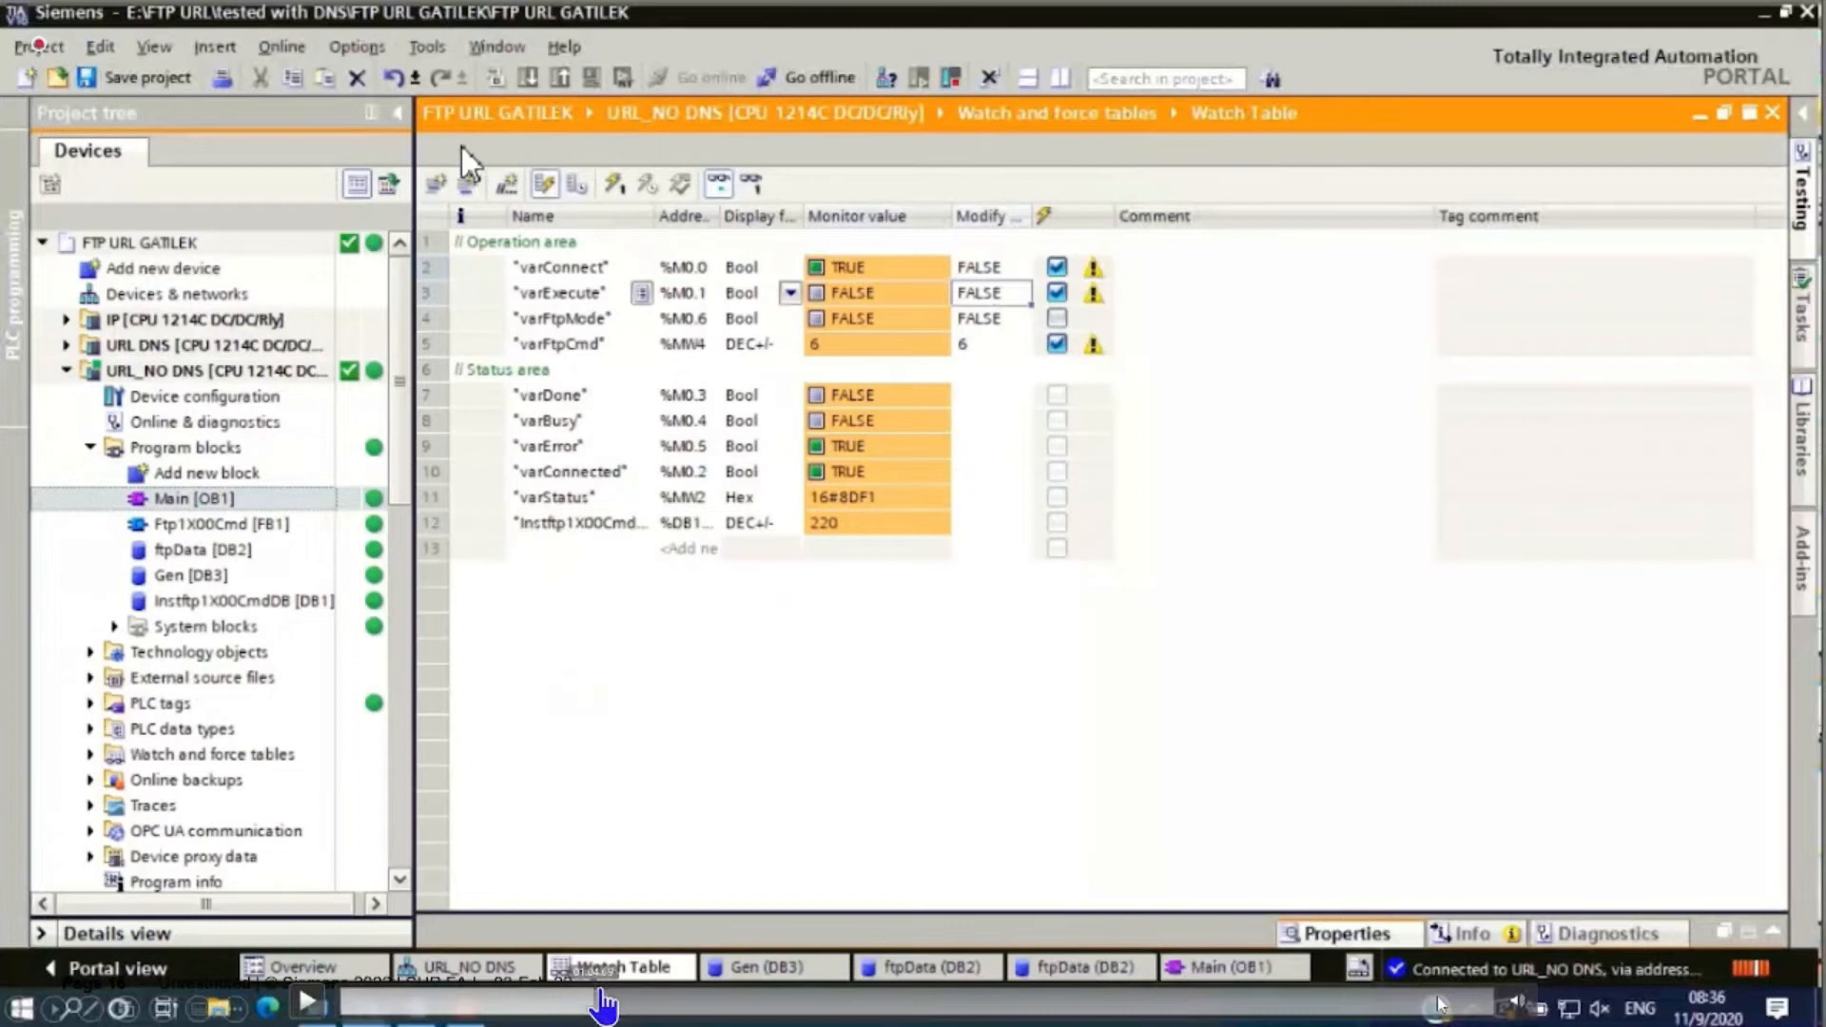
{"action": "left_click_drag", "start_coordinate": [600, 992], "coordinate": [868, 1004]}
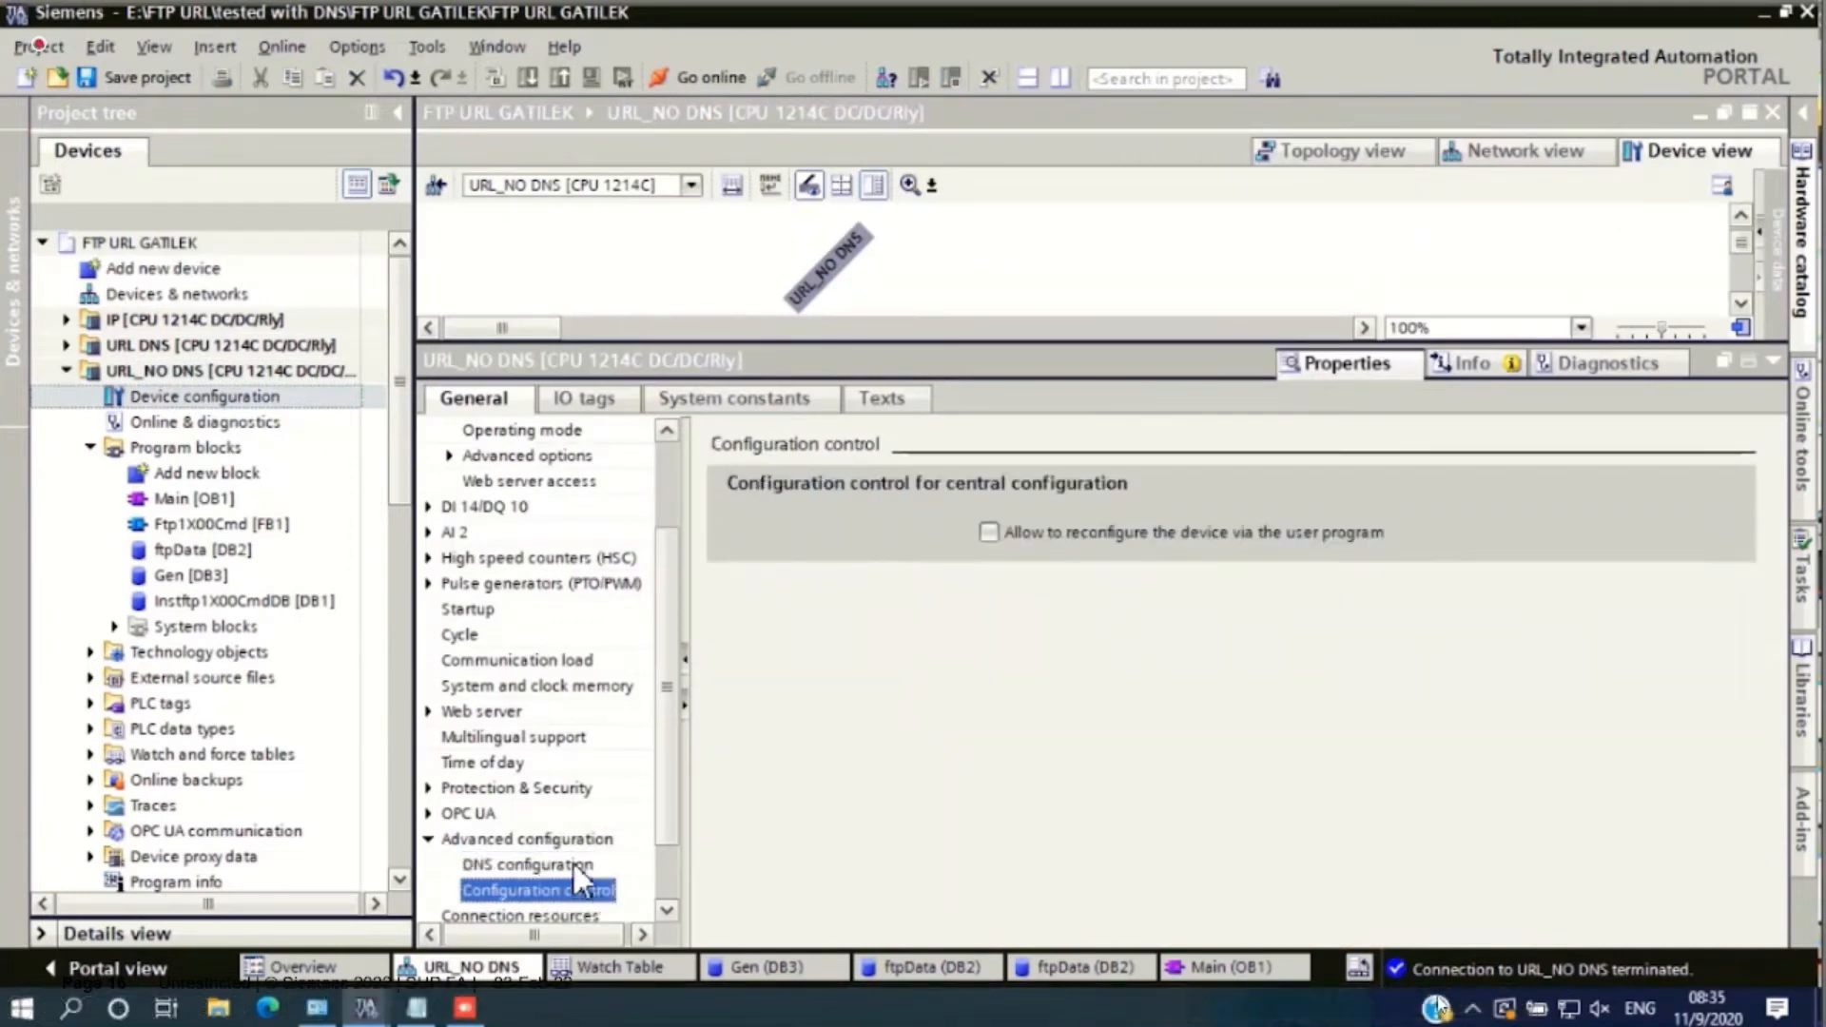
{"action": "key", "text": "Right"}
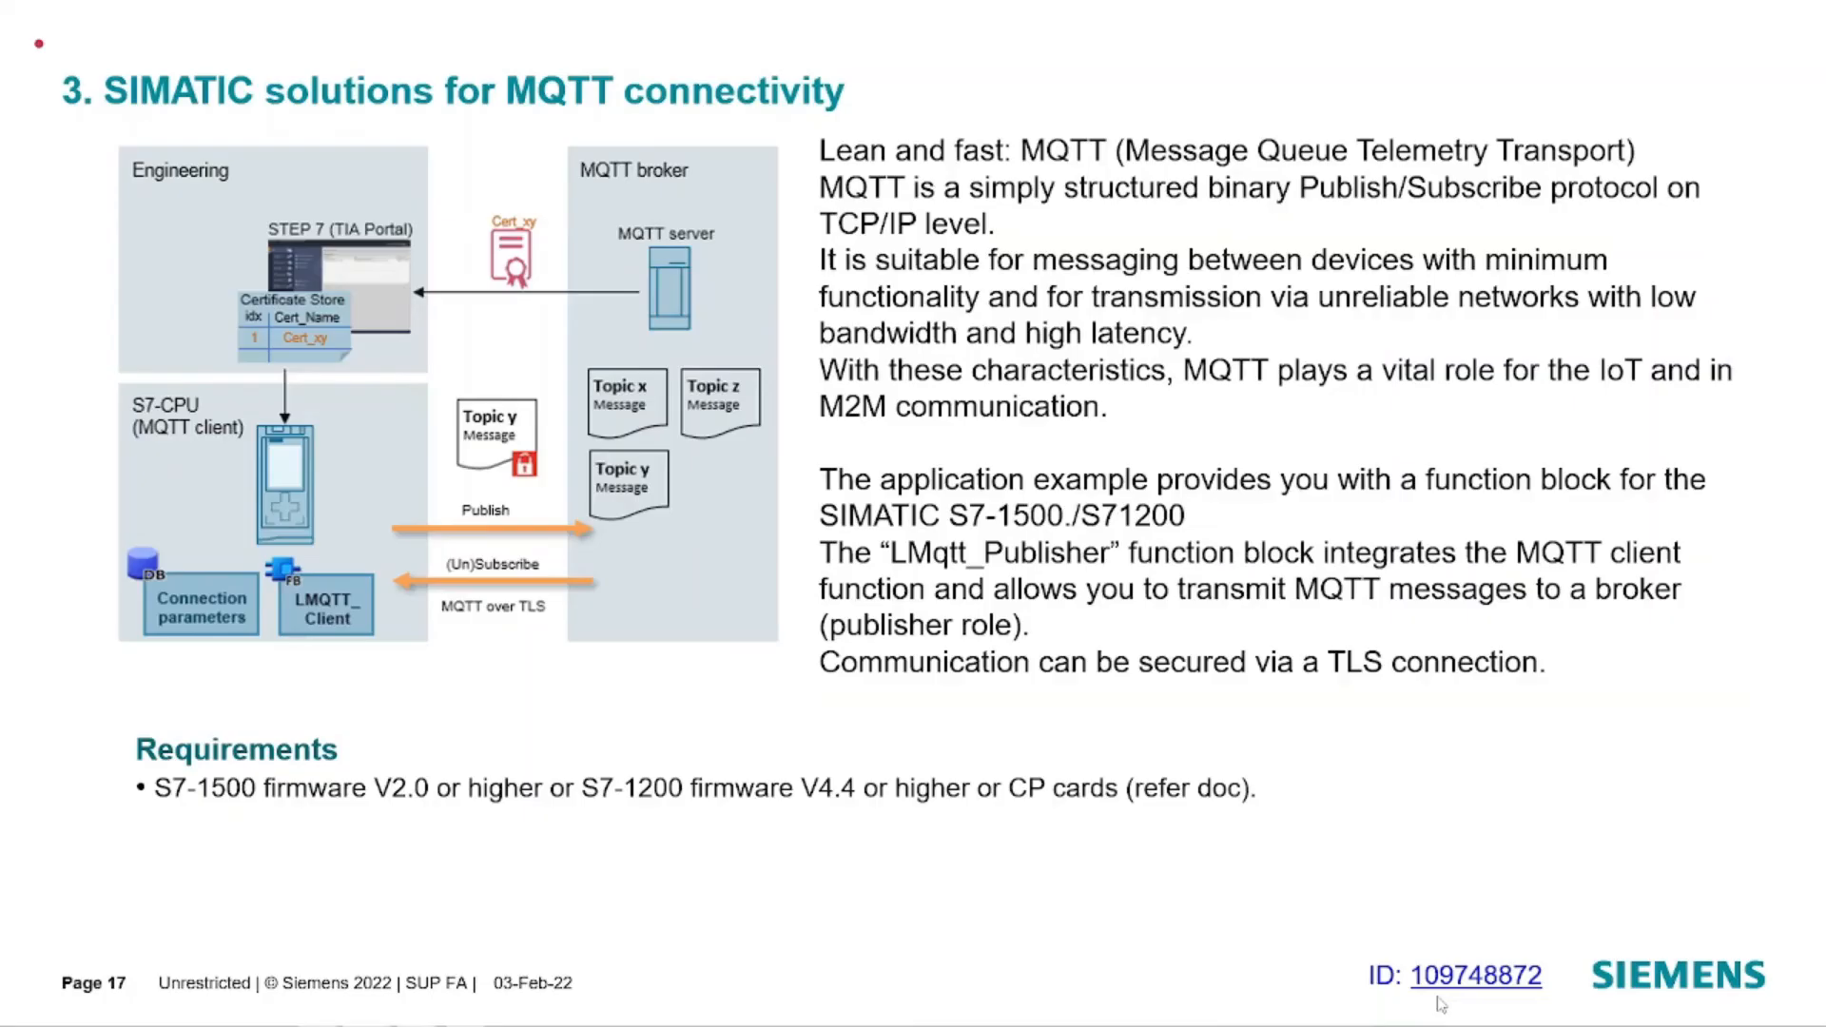
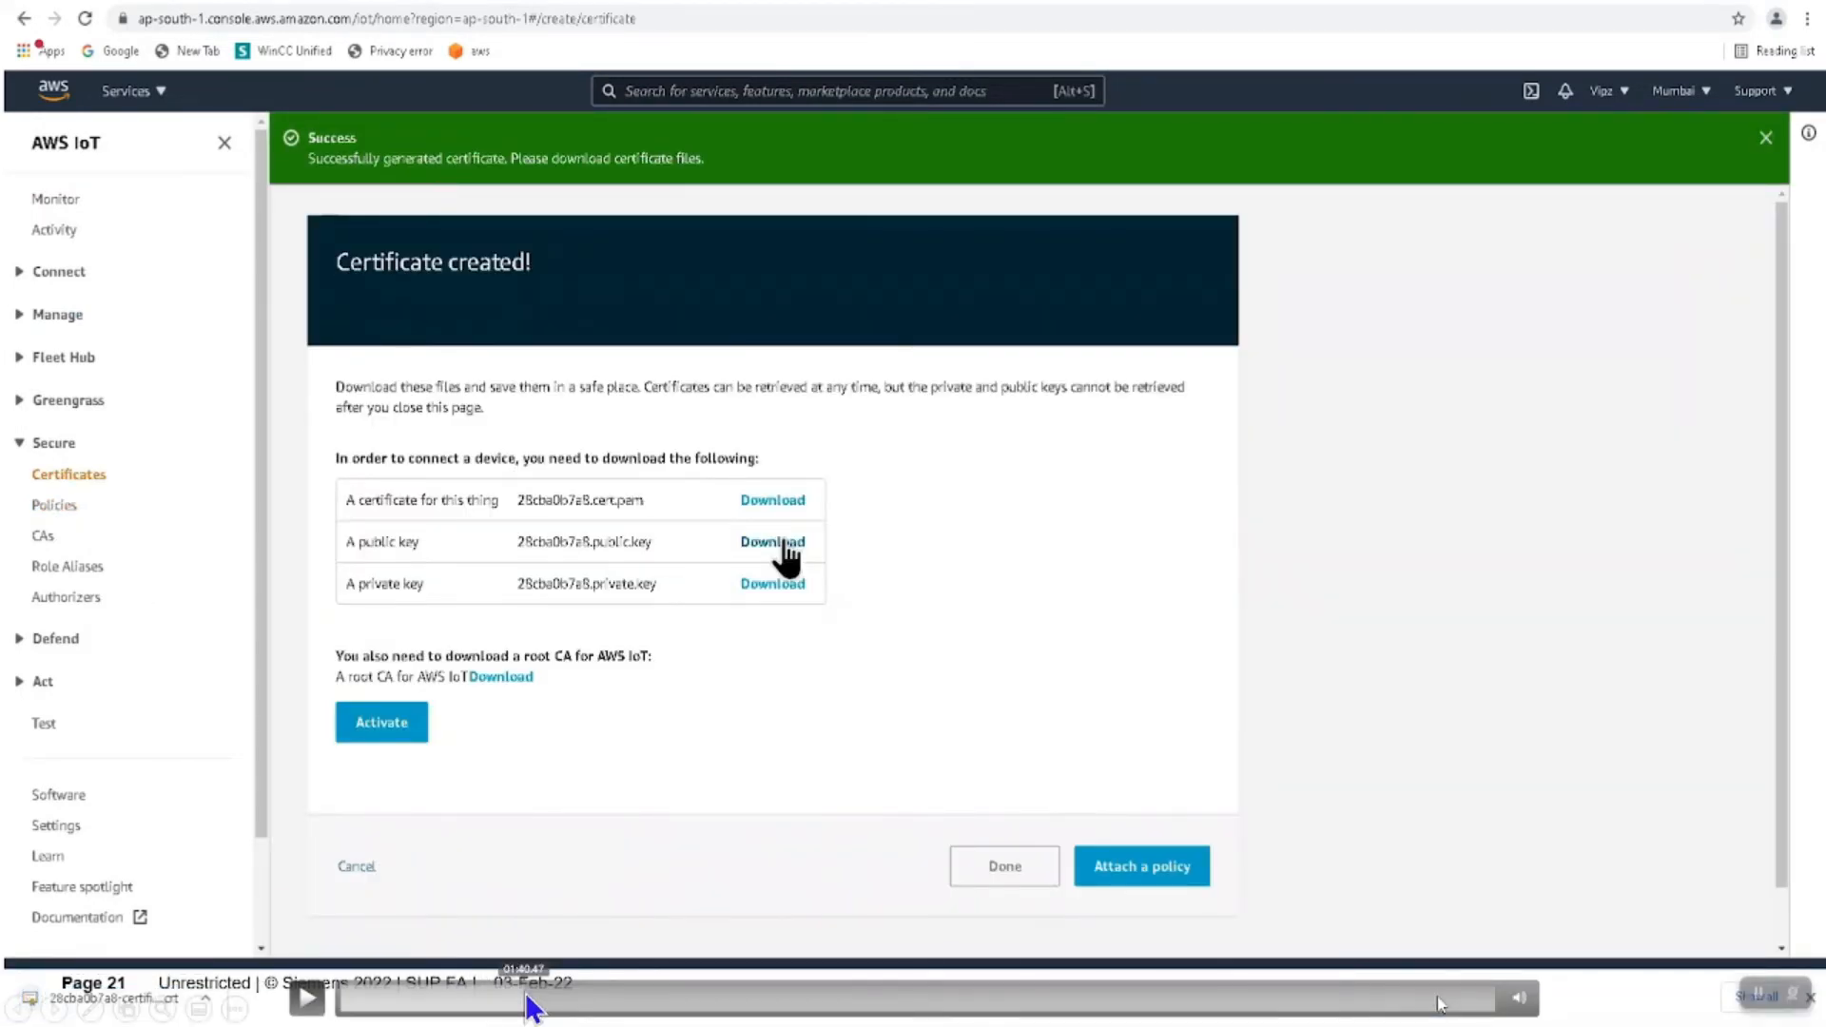
- Skip the AWS IoT demo video ahead through certificate creation, policy attachment and the MQTT Explorer setup to the downloaded certificates in the CE folder
{"action": "left_click_drag", "start_coordinate": [527, 995], "coordinate": [615, 999]}
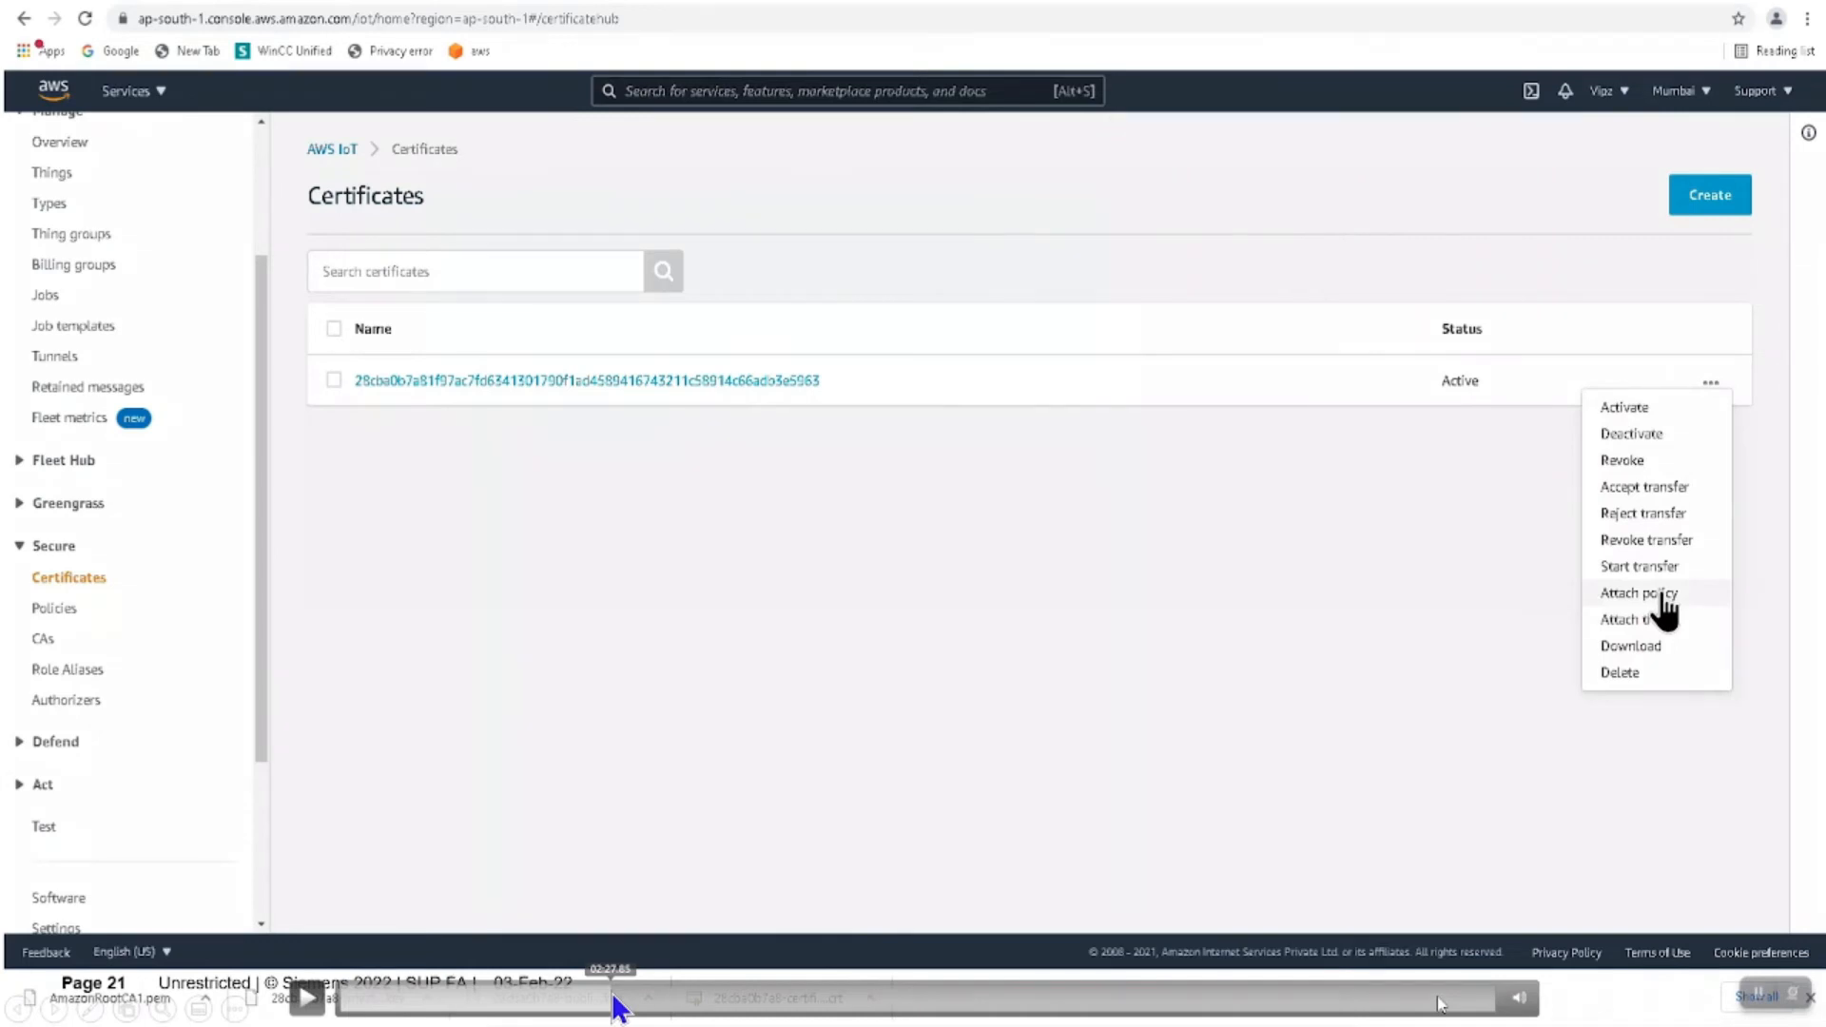
{"action": "left_click_drag", "start_coordinate": [614, 1000], "coordinate": [714, 1000]}
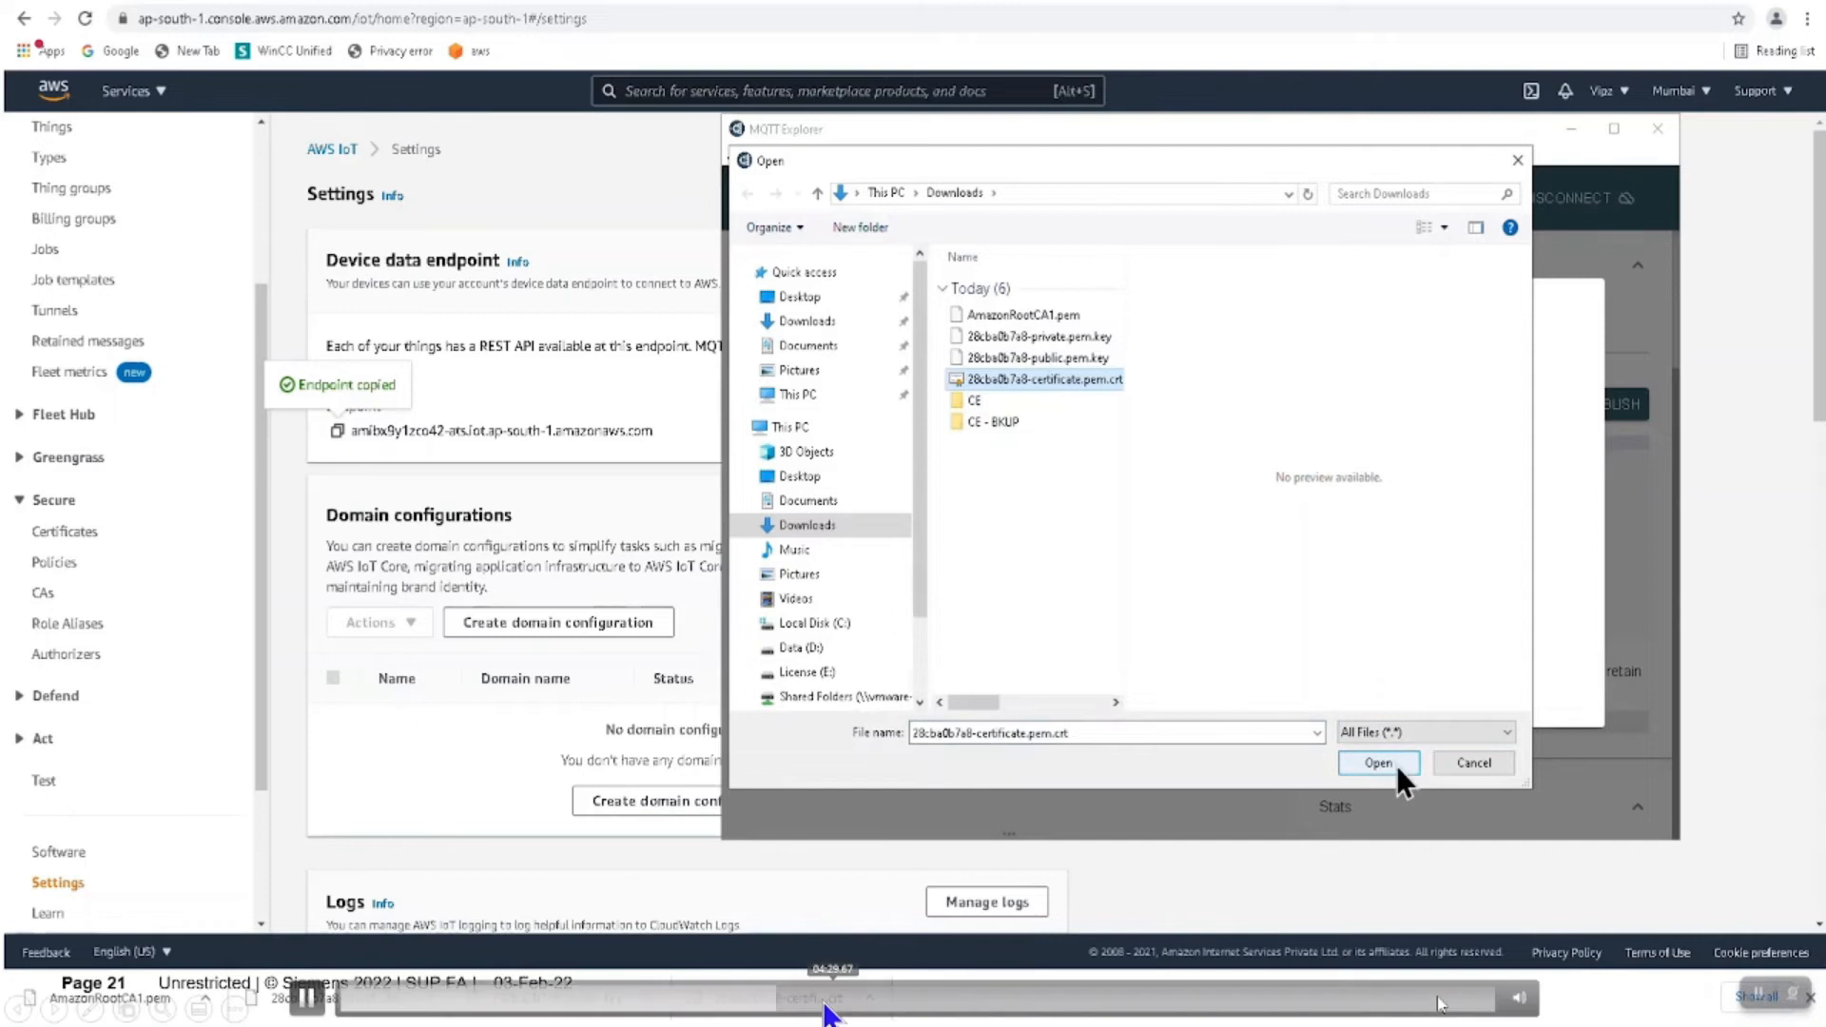
{"action": "left_click_drag", "start_coordinate": [801, 1004], "coordinate": [849, 1006]}
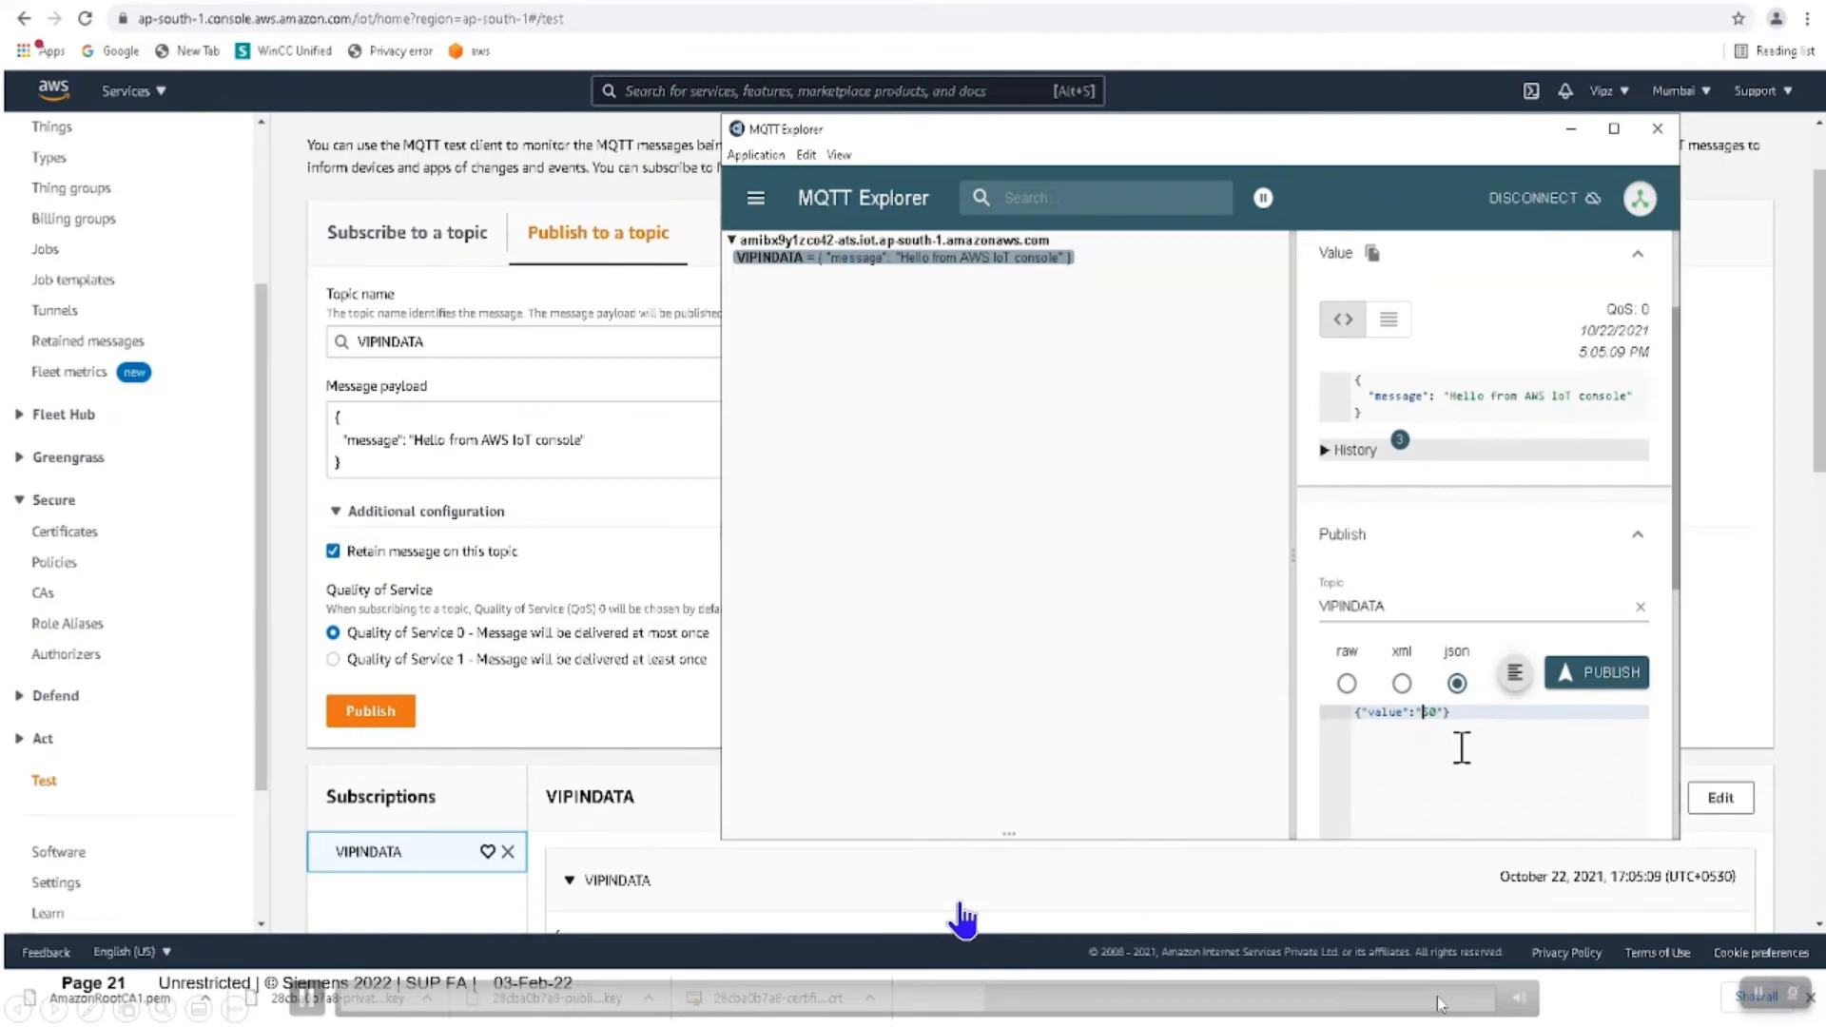
{"action": "left_click", "coordinate": [1035, 998]}
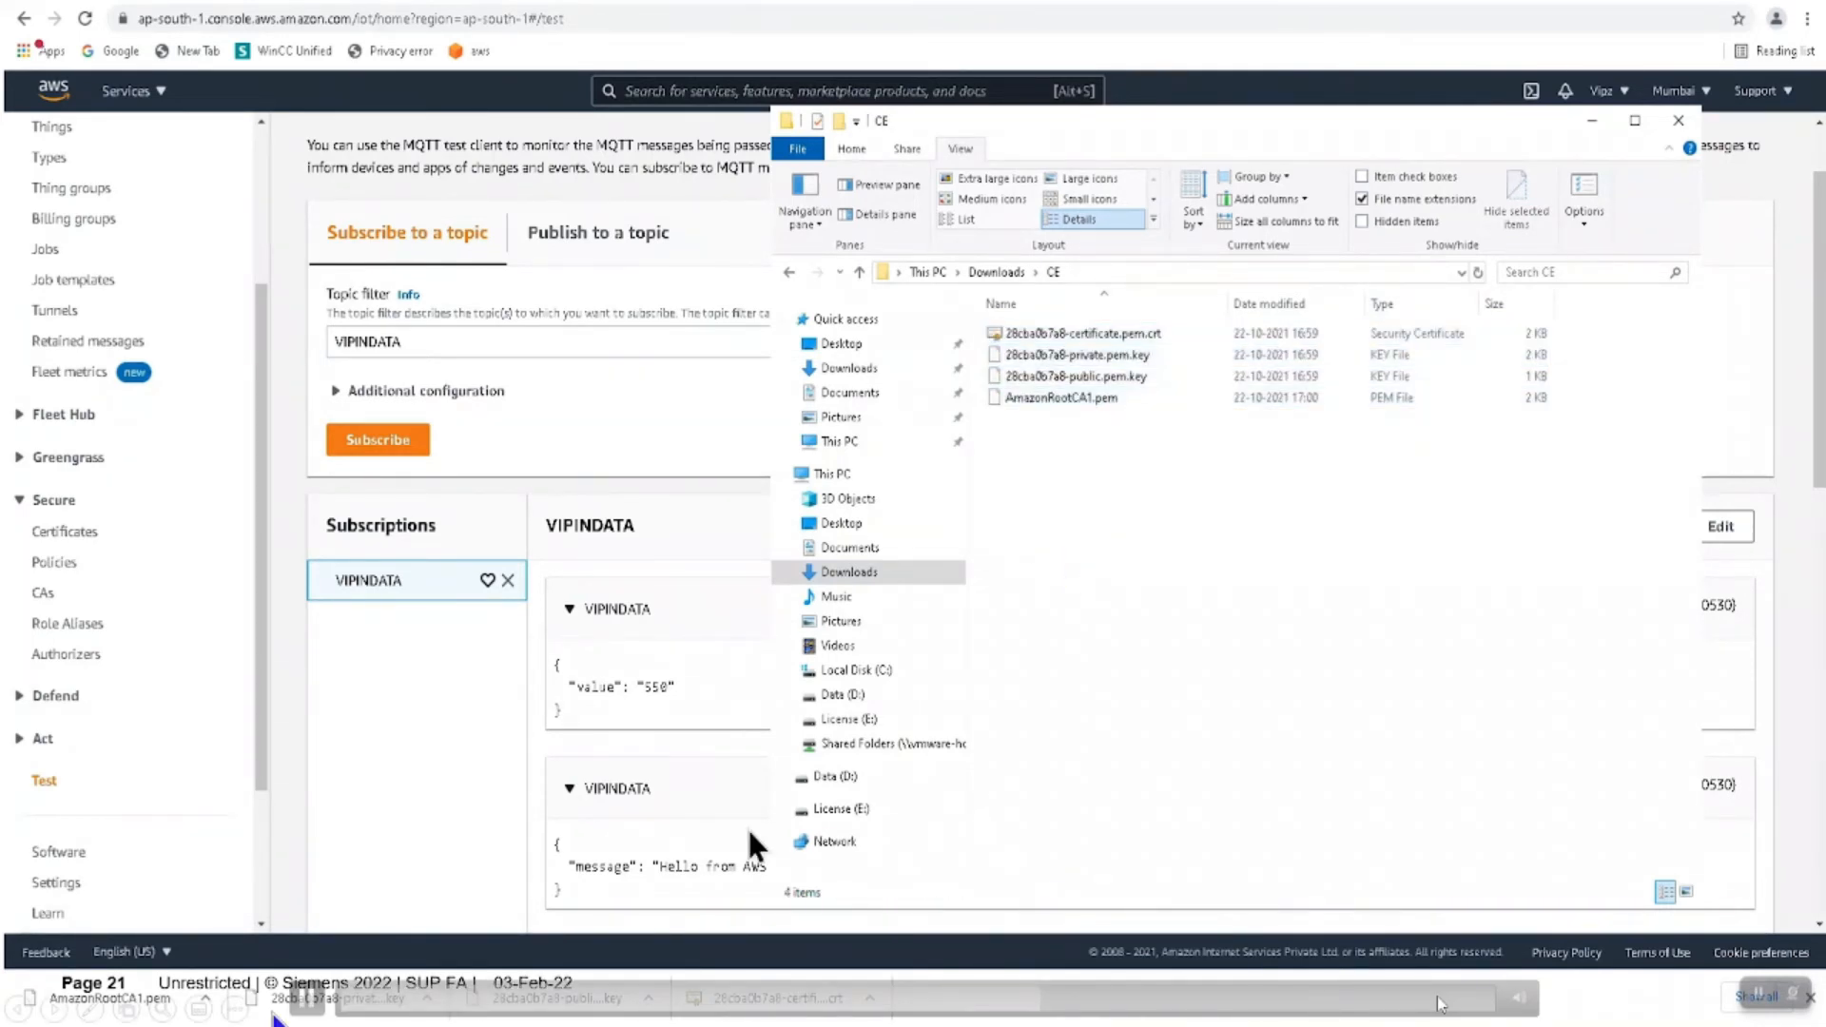
- Play and pause the demo video to examine the CE folder's certificate files and the pkcs12 export command in certificate command.txt
{"action": "left_click", "coordinate": [305, 1010]}
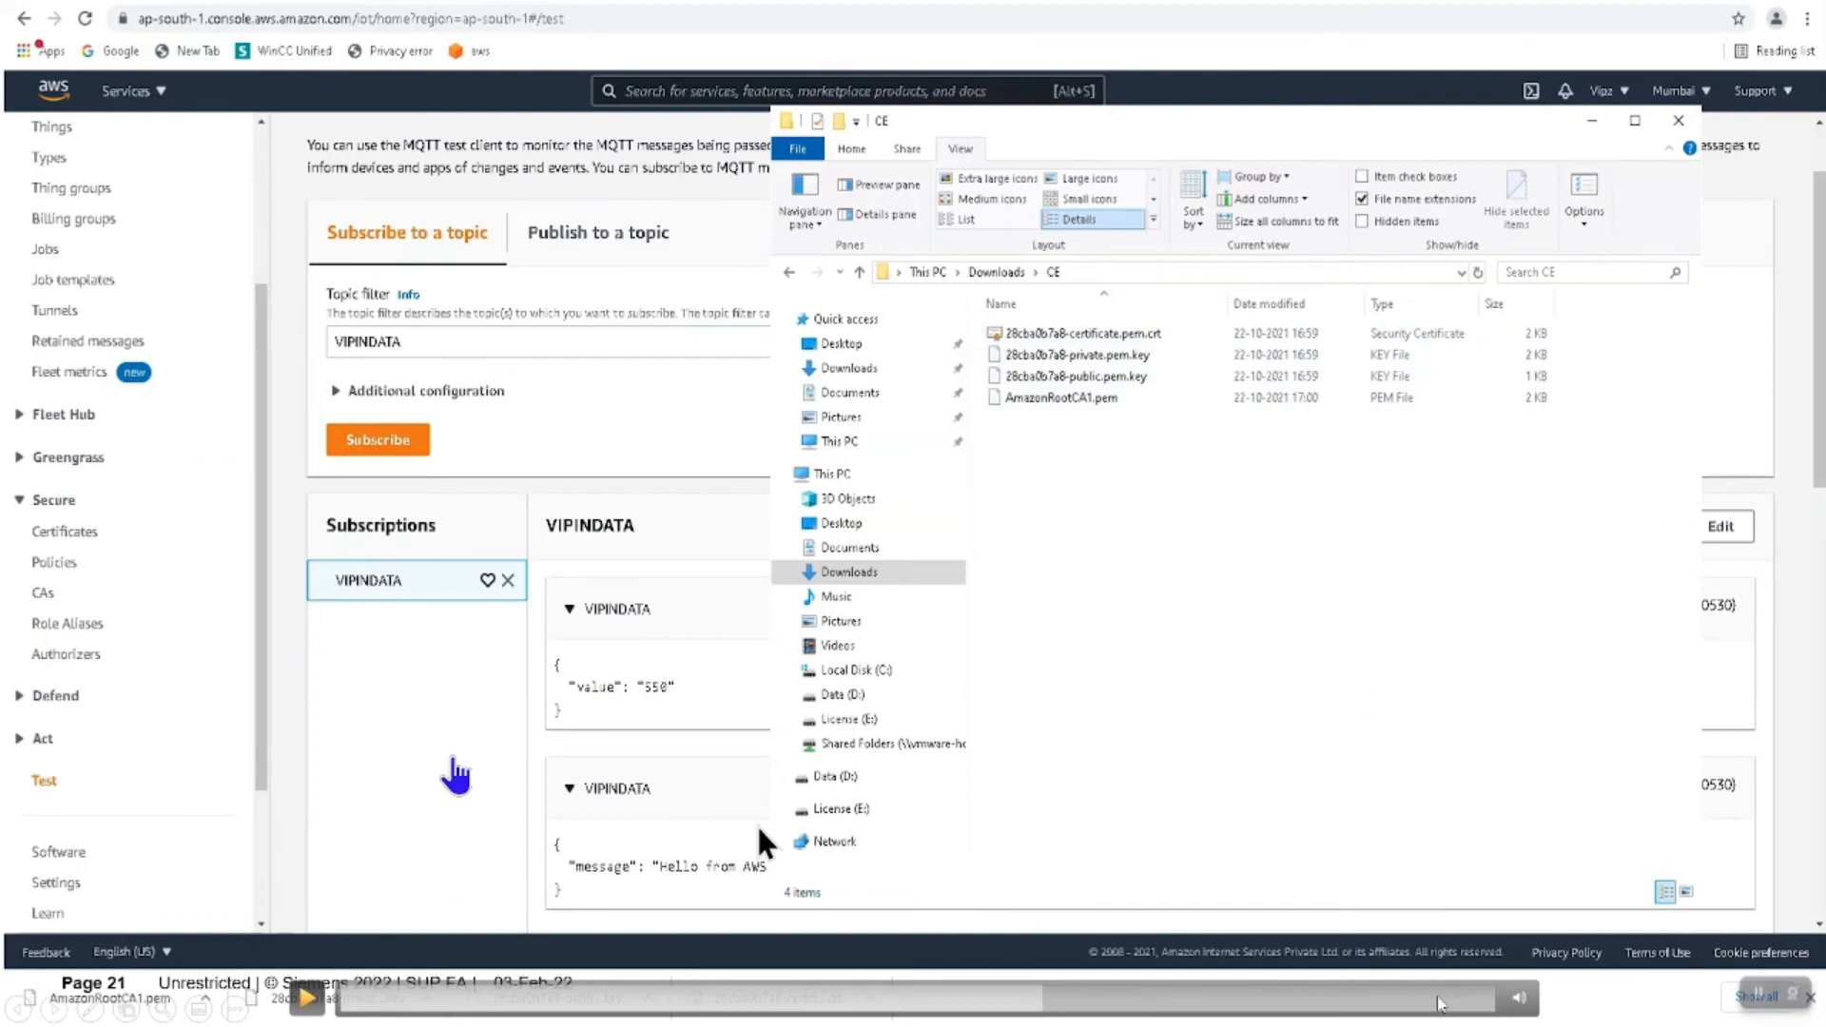
{"action": "left_click", "coordinate": [306, 998]}
{"action": "left_click", "coordinate": [307, 998]}
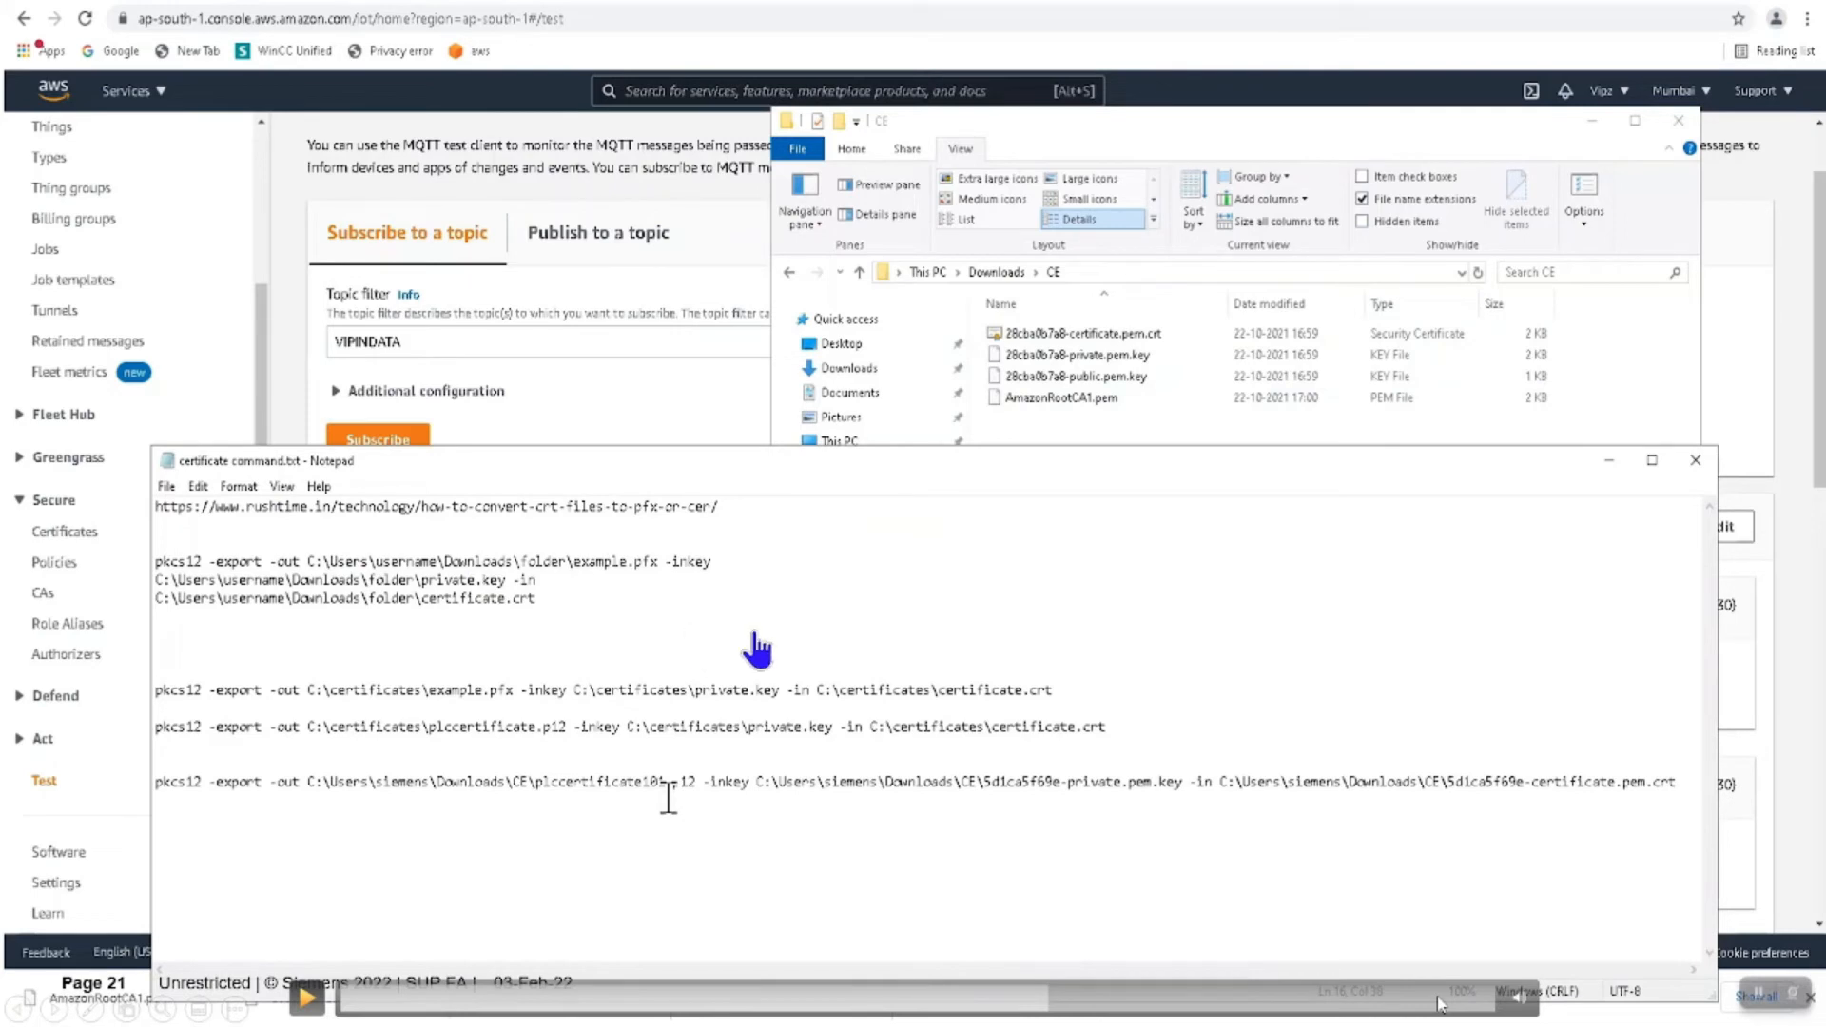
{"action": "left_click", "coordinate": [628, 917]}
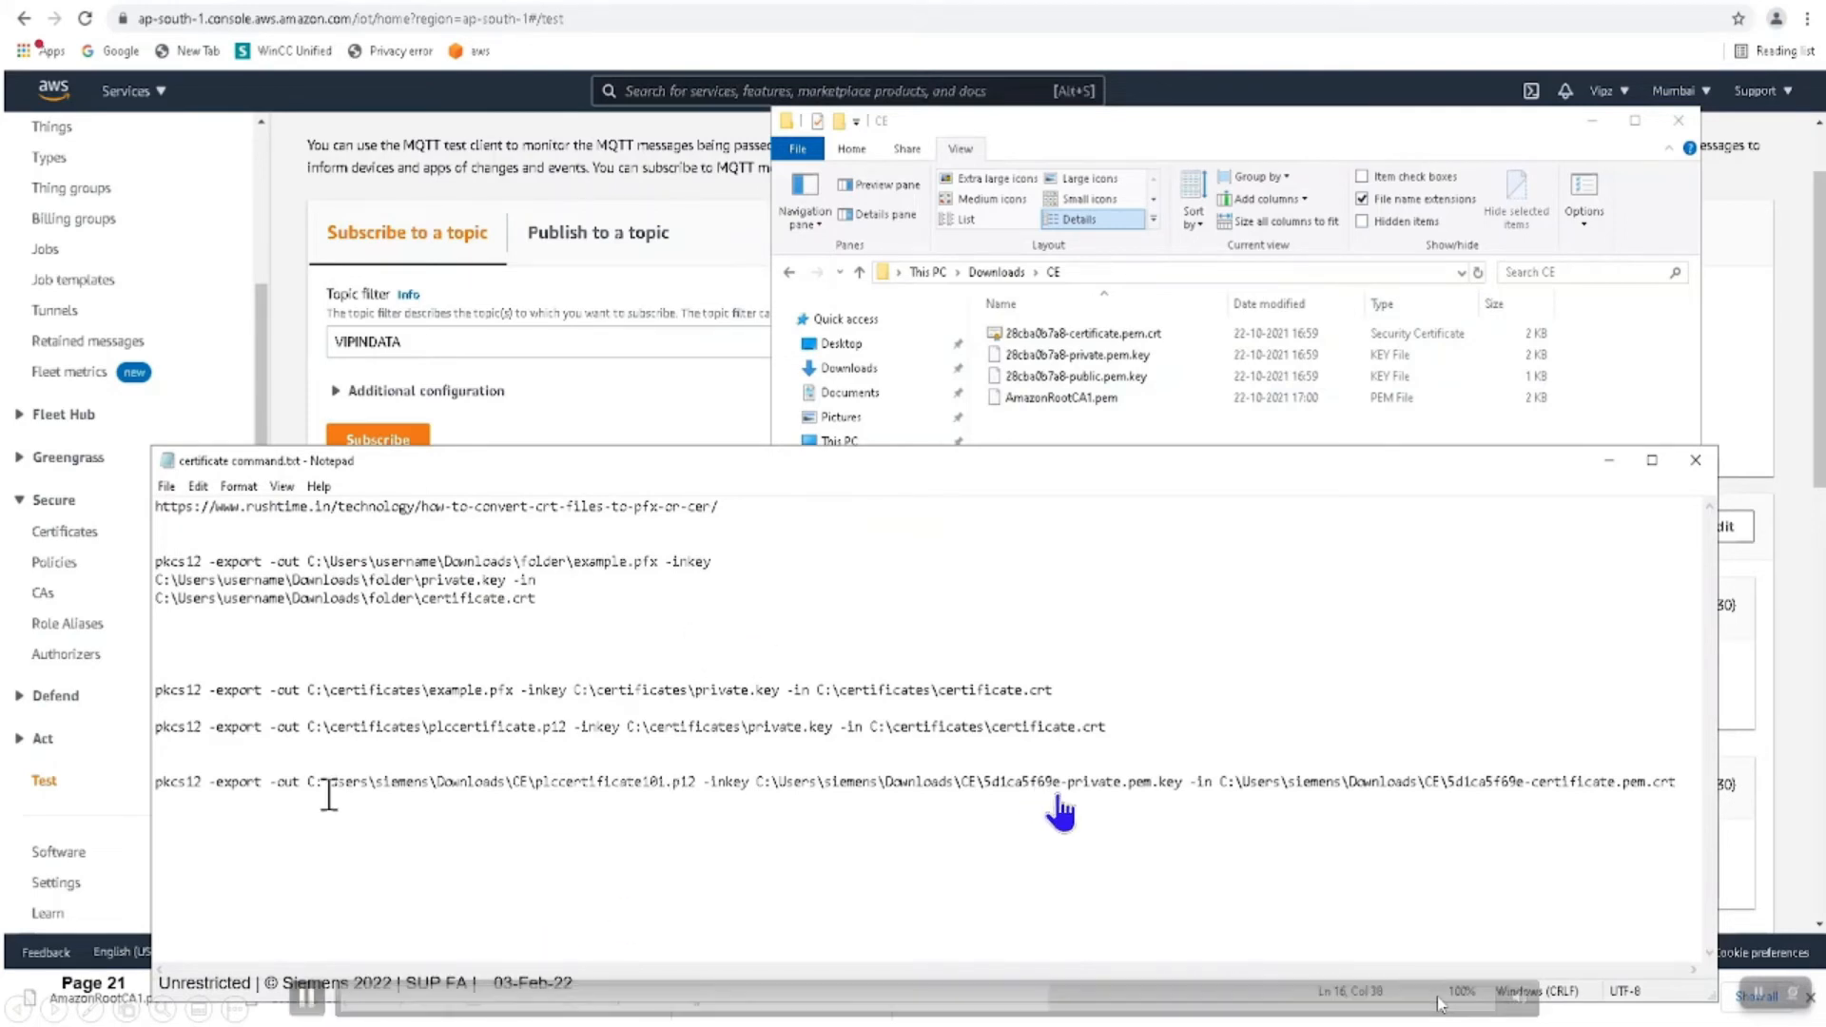
{"action": "left_click_drag", "start_coordinate": [1066, 1005], "coordinate": [1200, 1010]}
{"action": "left_click", "coordinate": [310, 1000]}
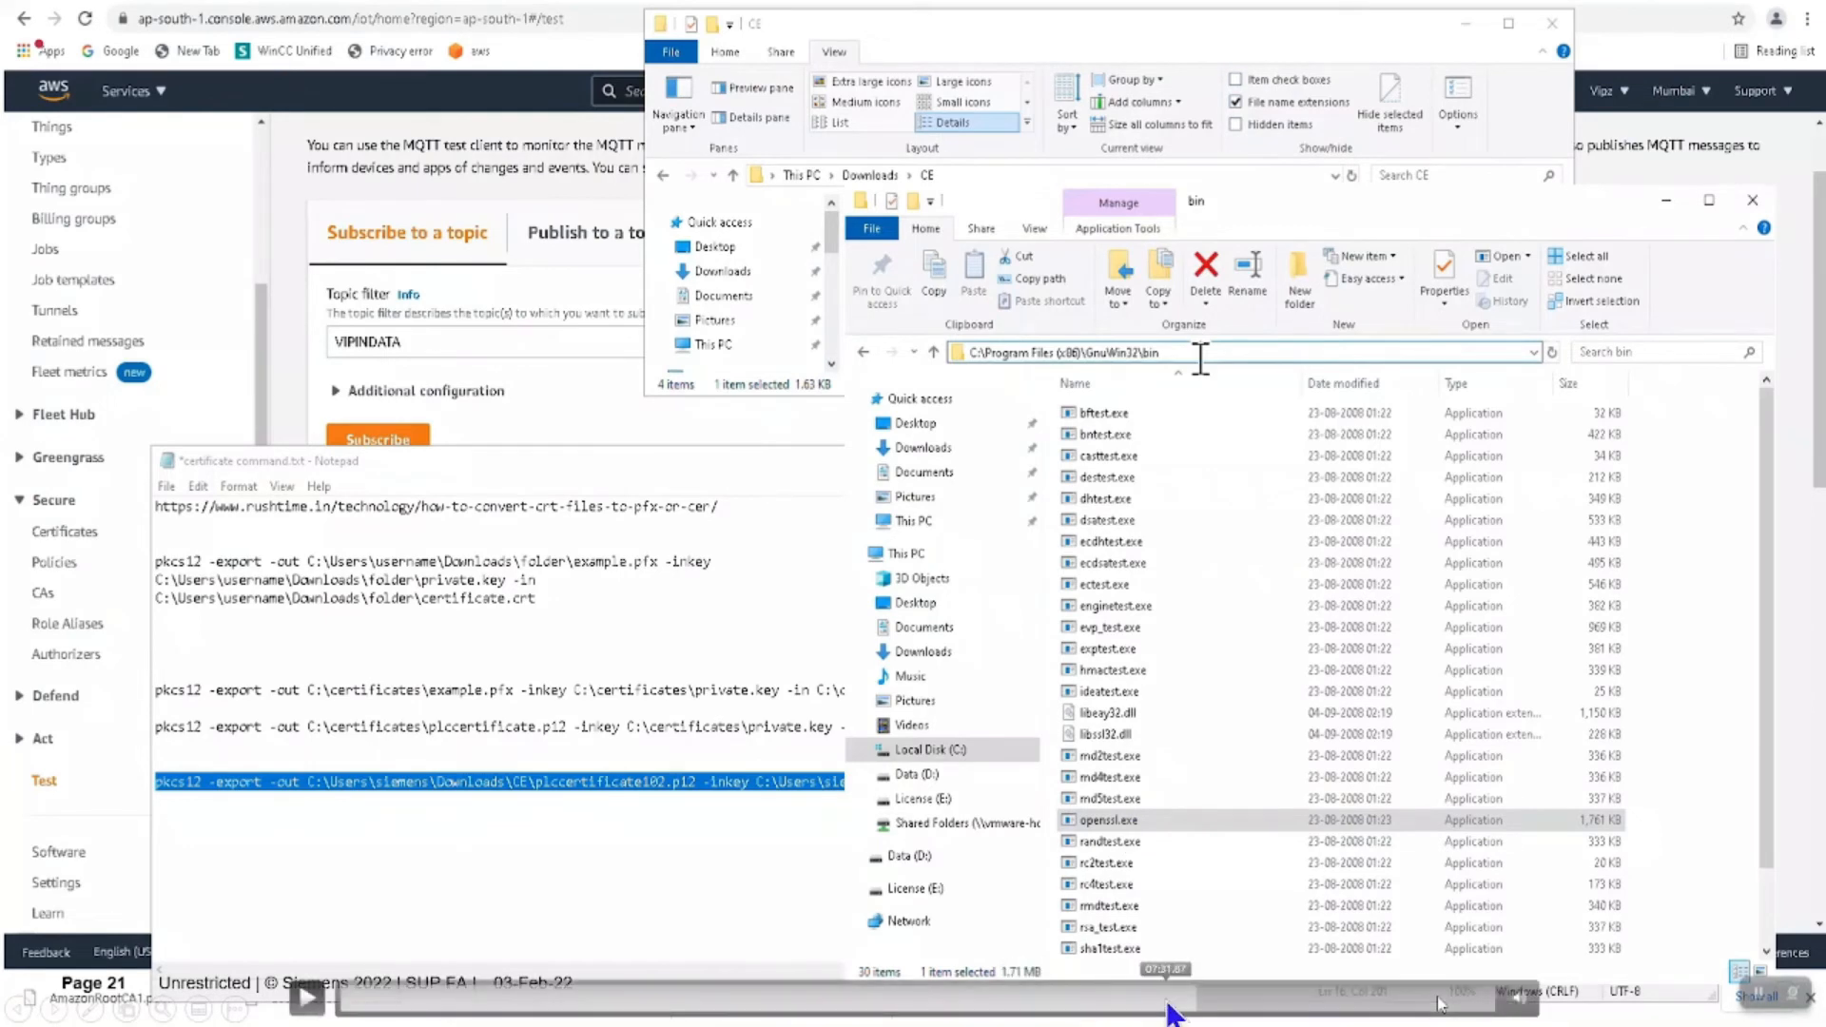
- Step the demo video through the pkcs12 export in openssl.exe and pause it at the plccertificate102.p12 file in the CE folder
{"action": "left_click", "coordinate": [1165, 1000]}
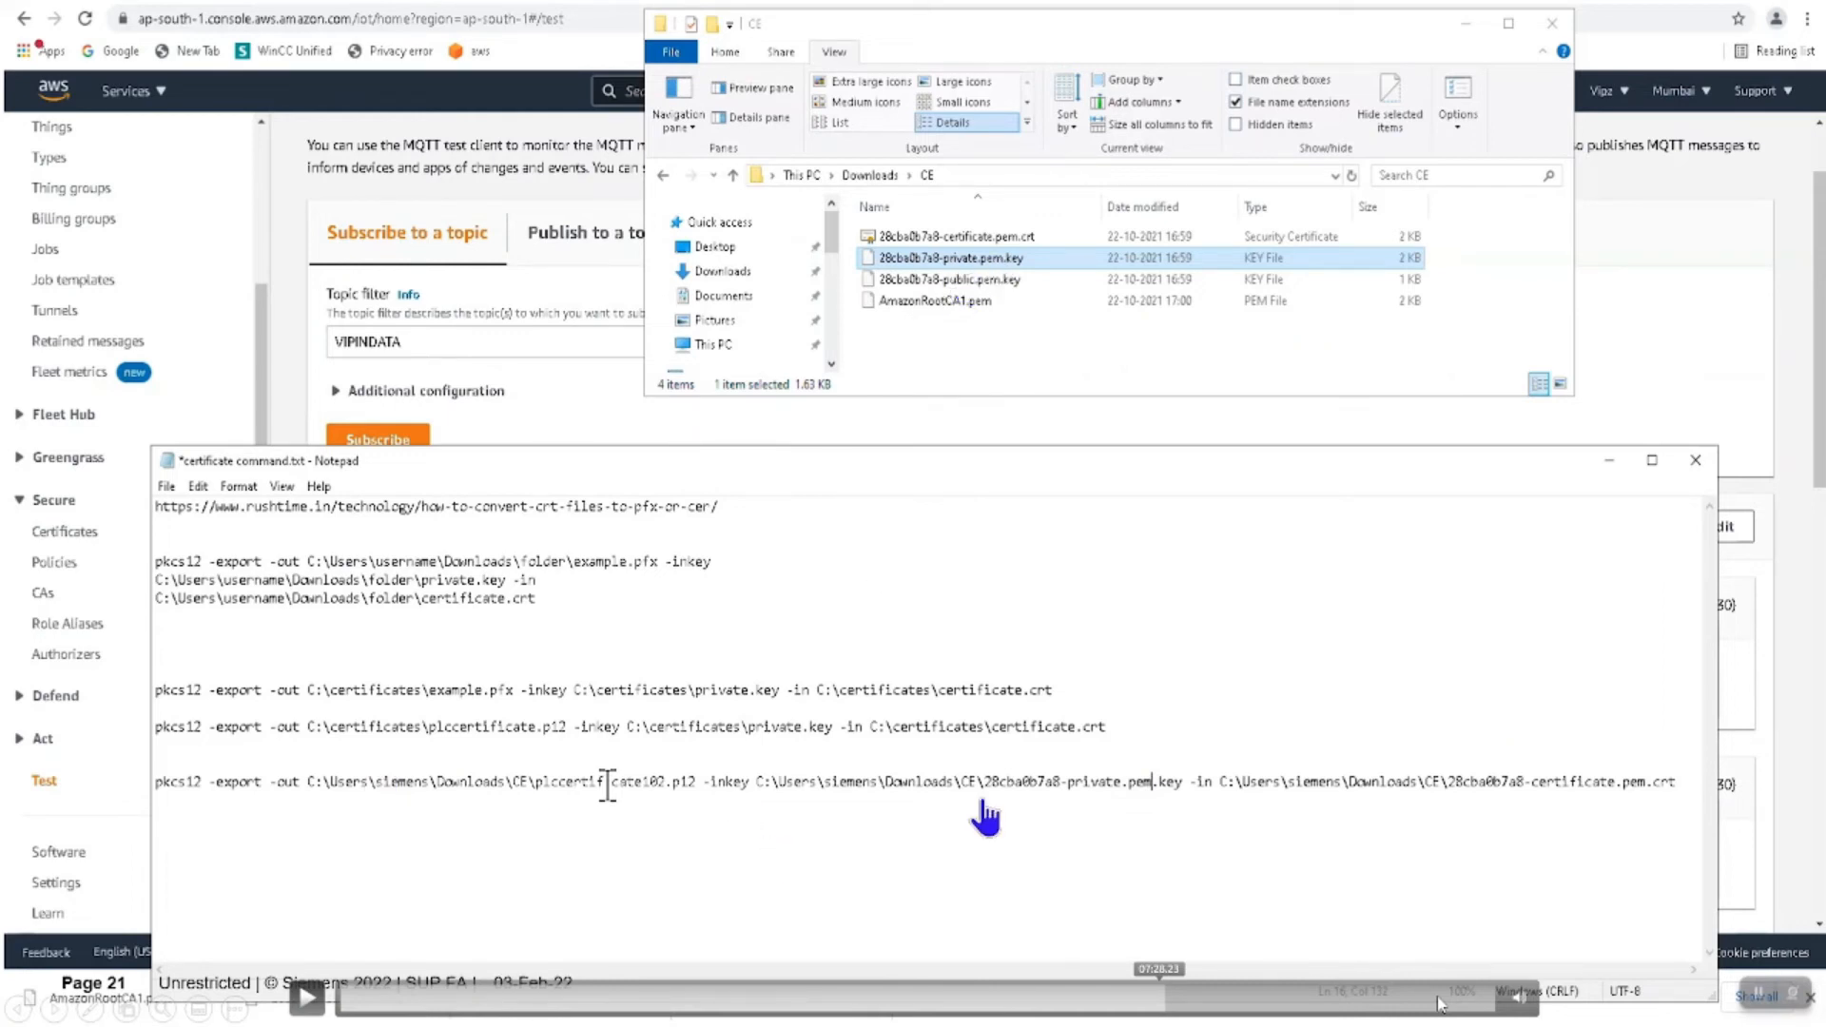
{"action": "left_click", "coordinate": [314, 998]}
{"action": "left_click", "coordinate": [1182, 1000]}
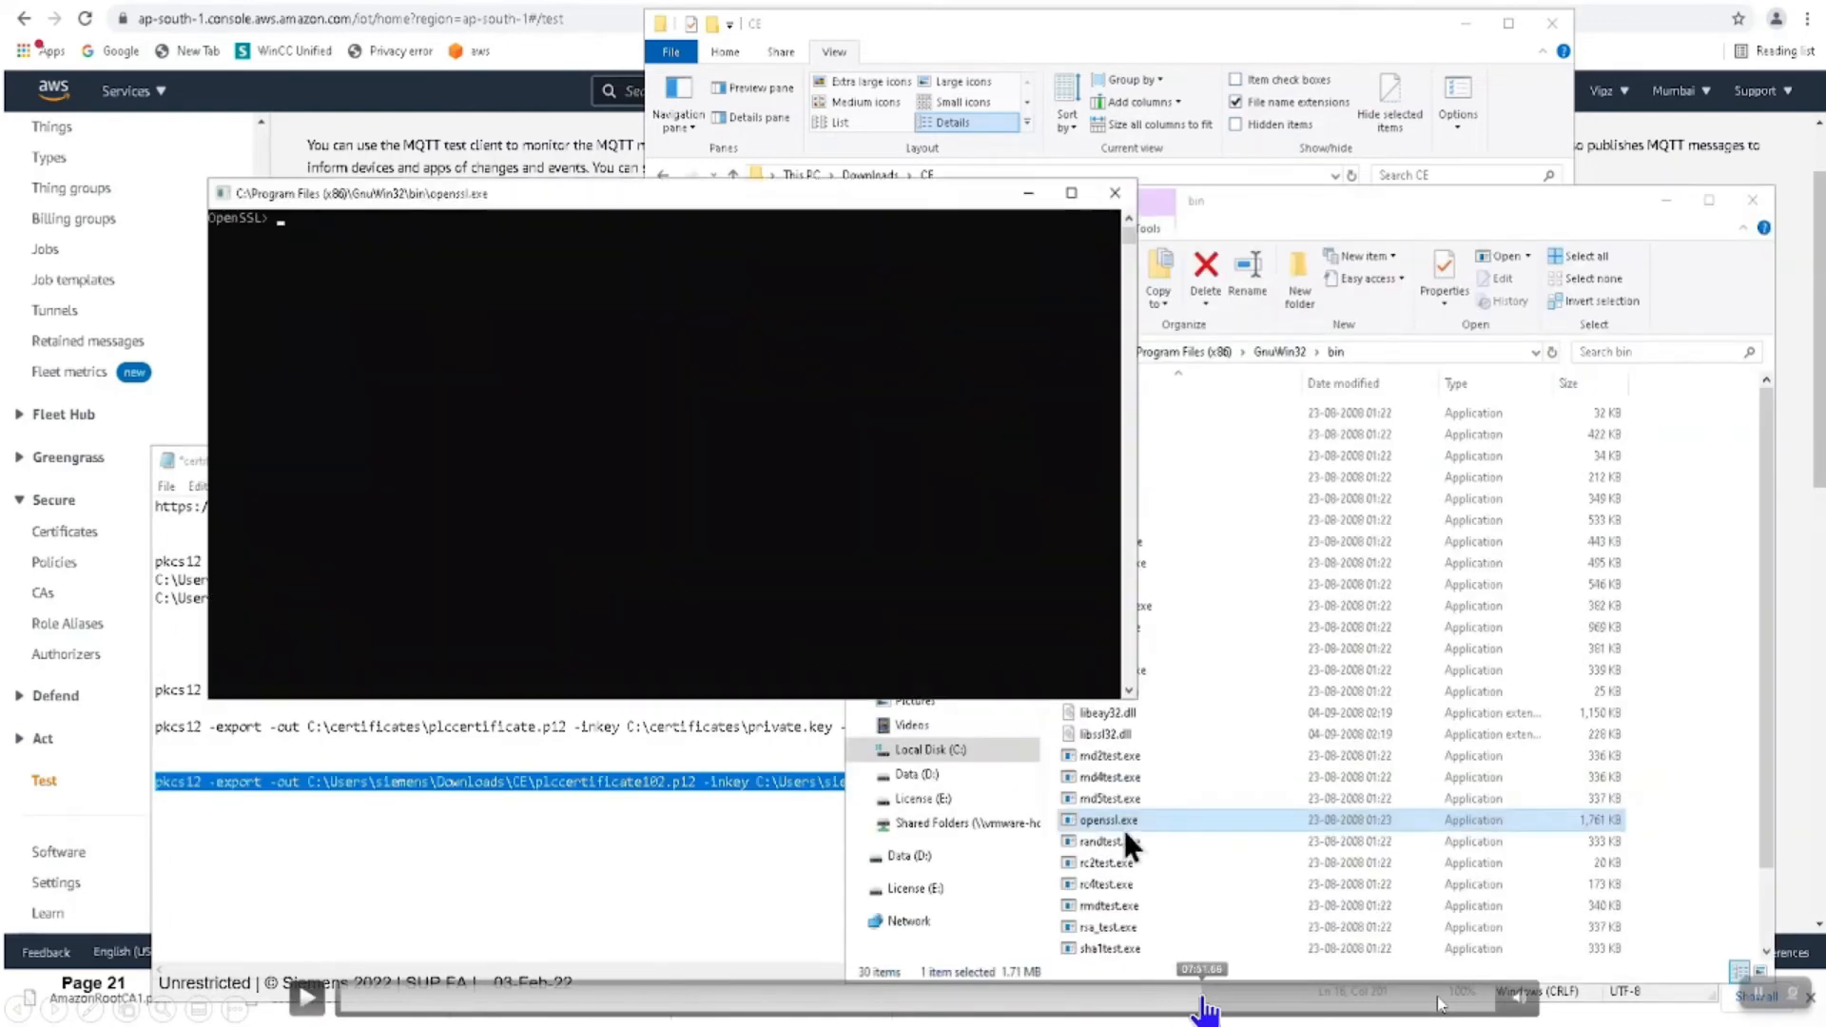
{"action": "left_click", "coordinate": [1210, 998]}
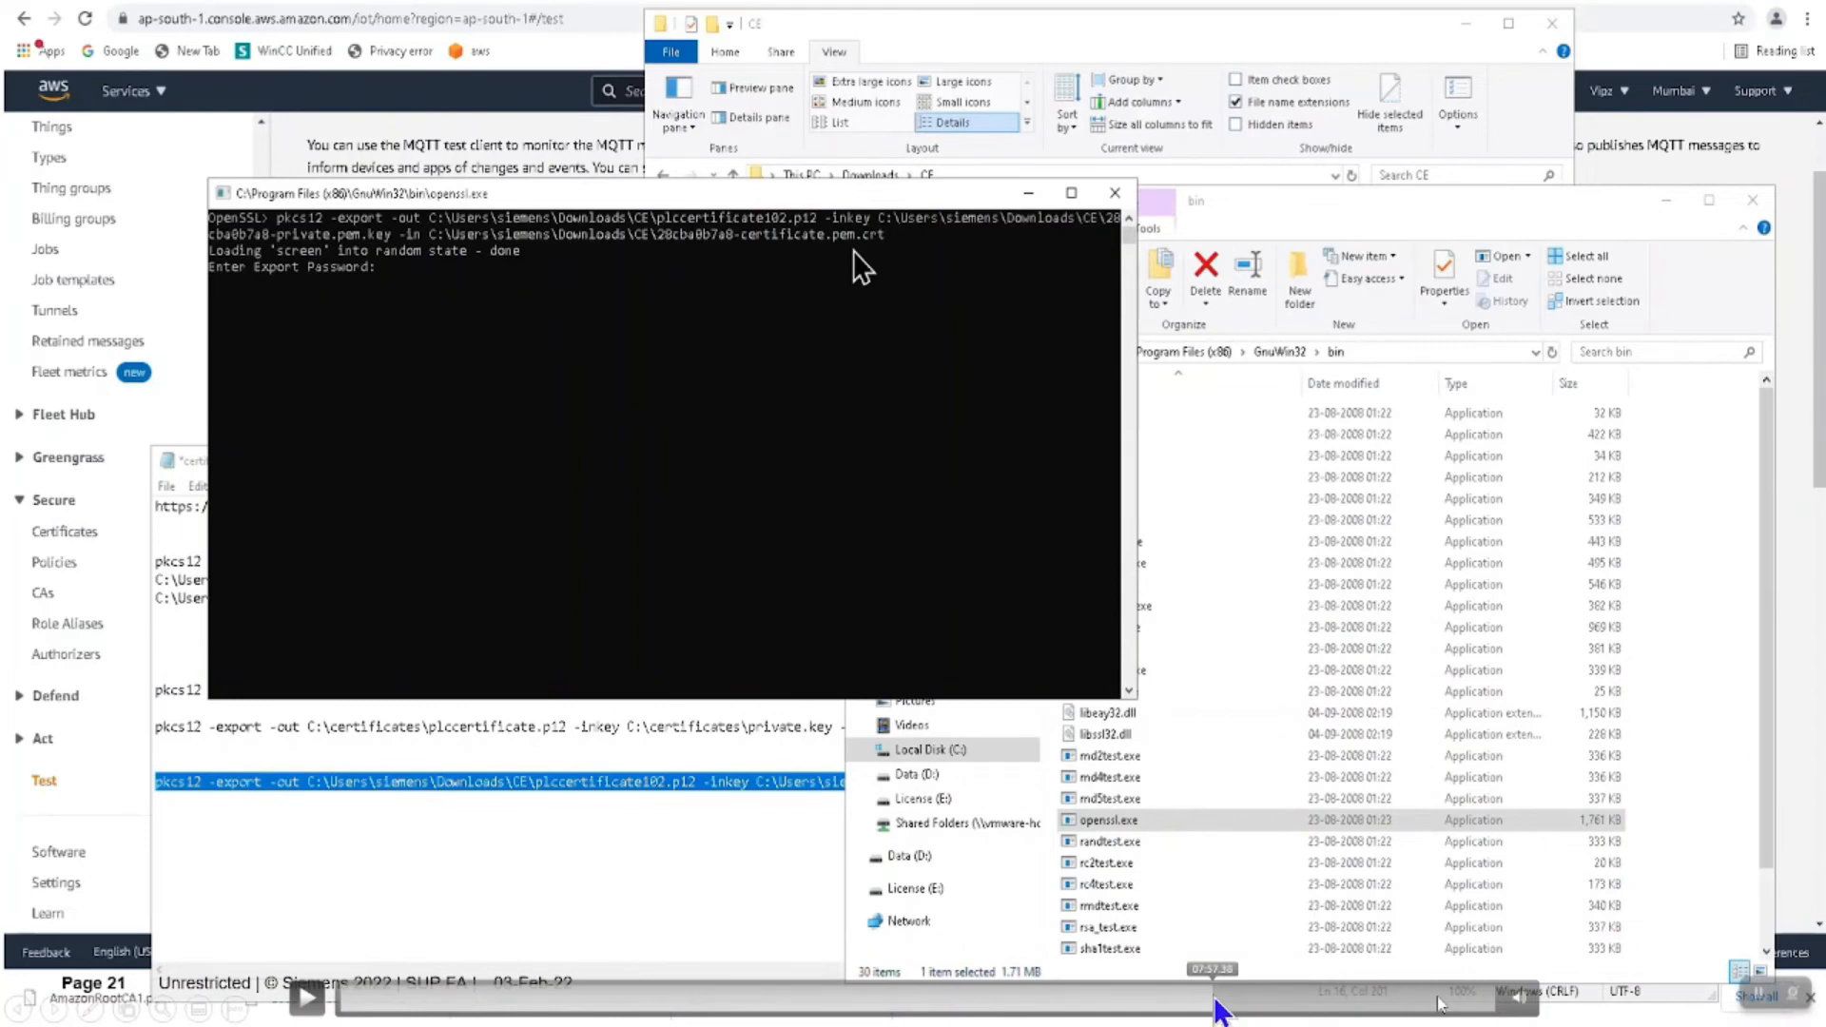
{"action": "left_click", "coordinate": [1221, 1001]}
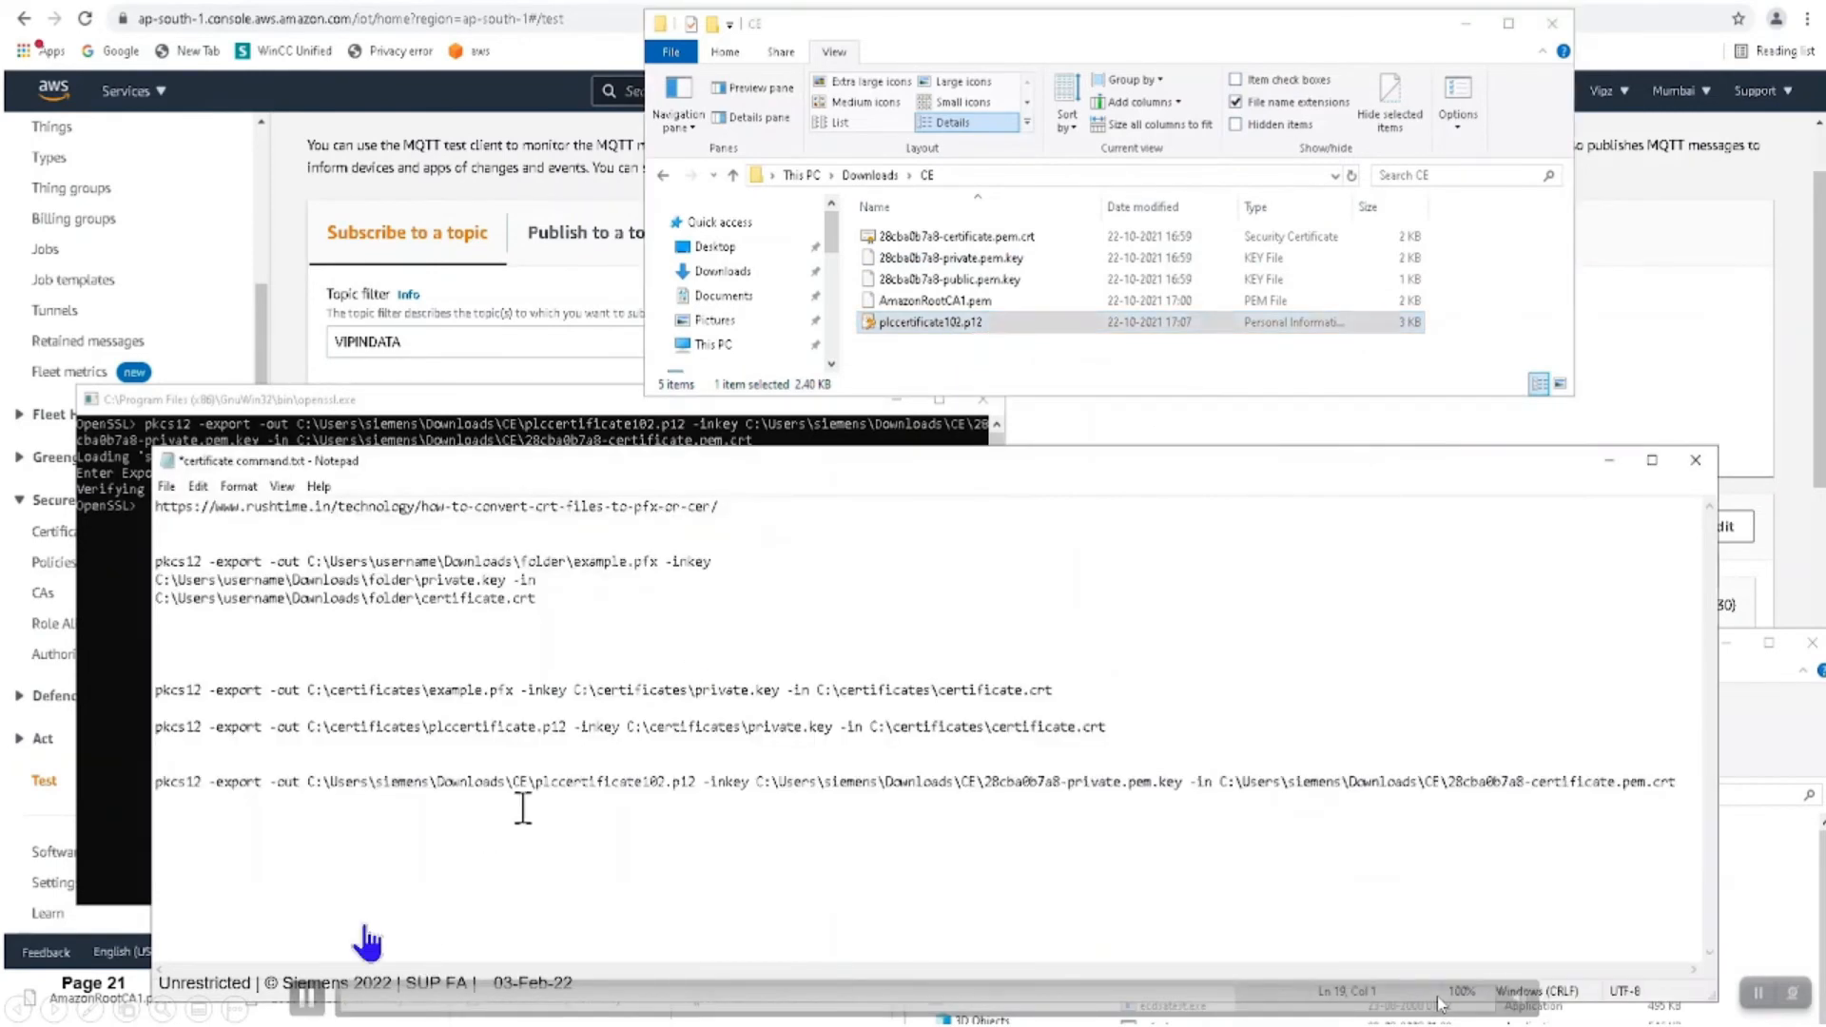
{"action": "left_click", "coordinate": [307, 995]}
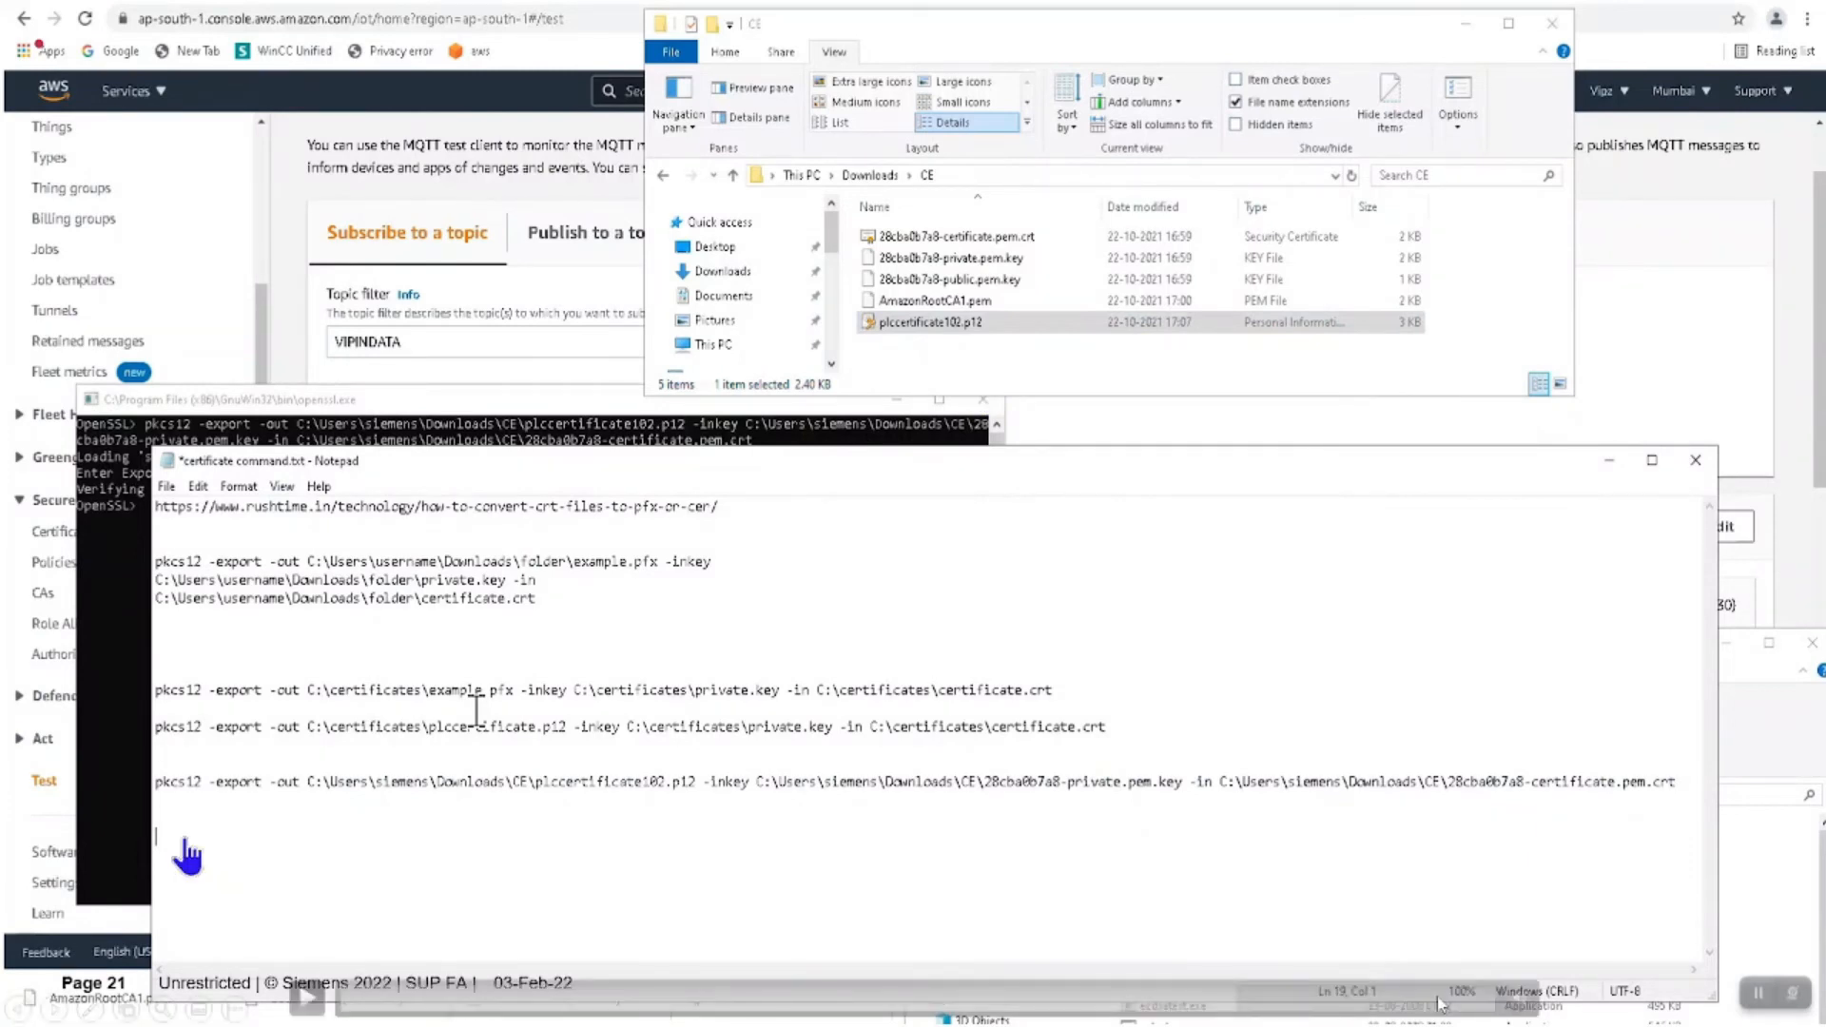
- Move the demo video back and forth through the Certificate manager to review importing the Amazon root CA and the AWS IoT certificate
{"action": "left_click", "coordinate": [1276, 998]}
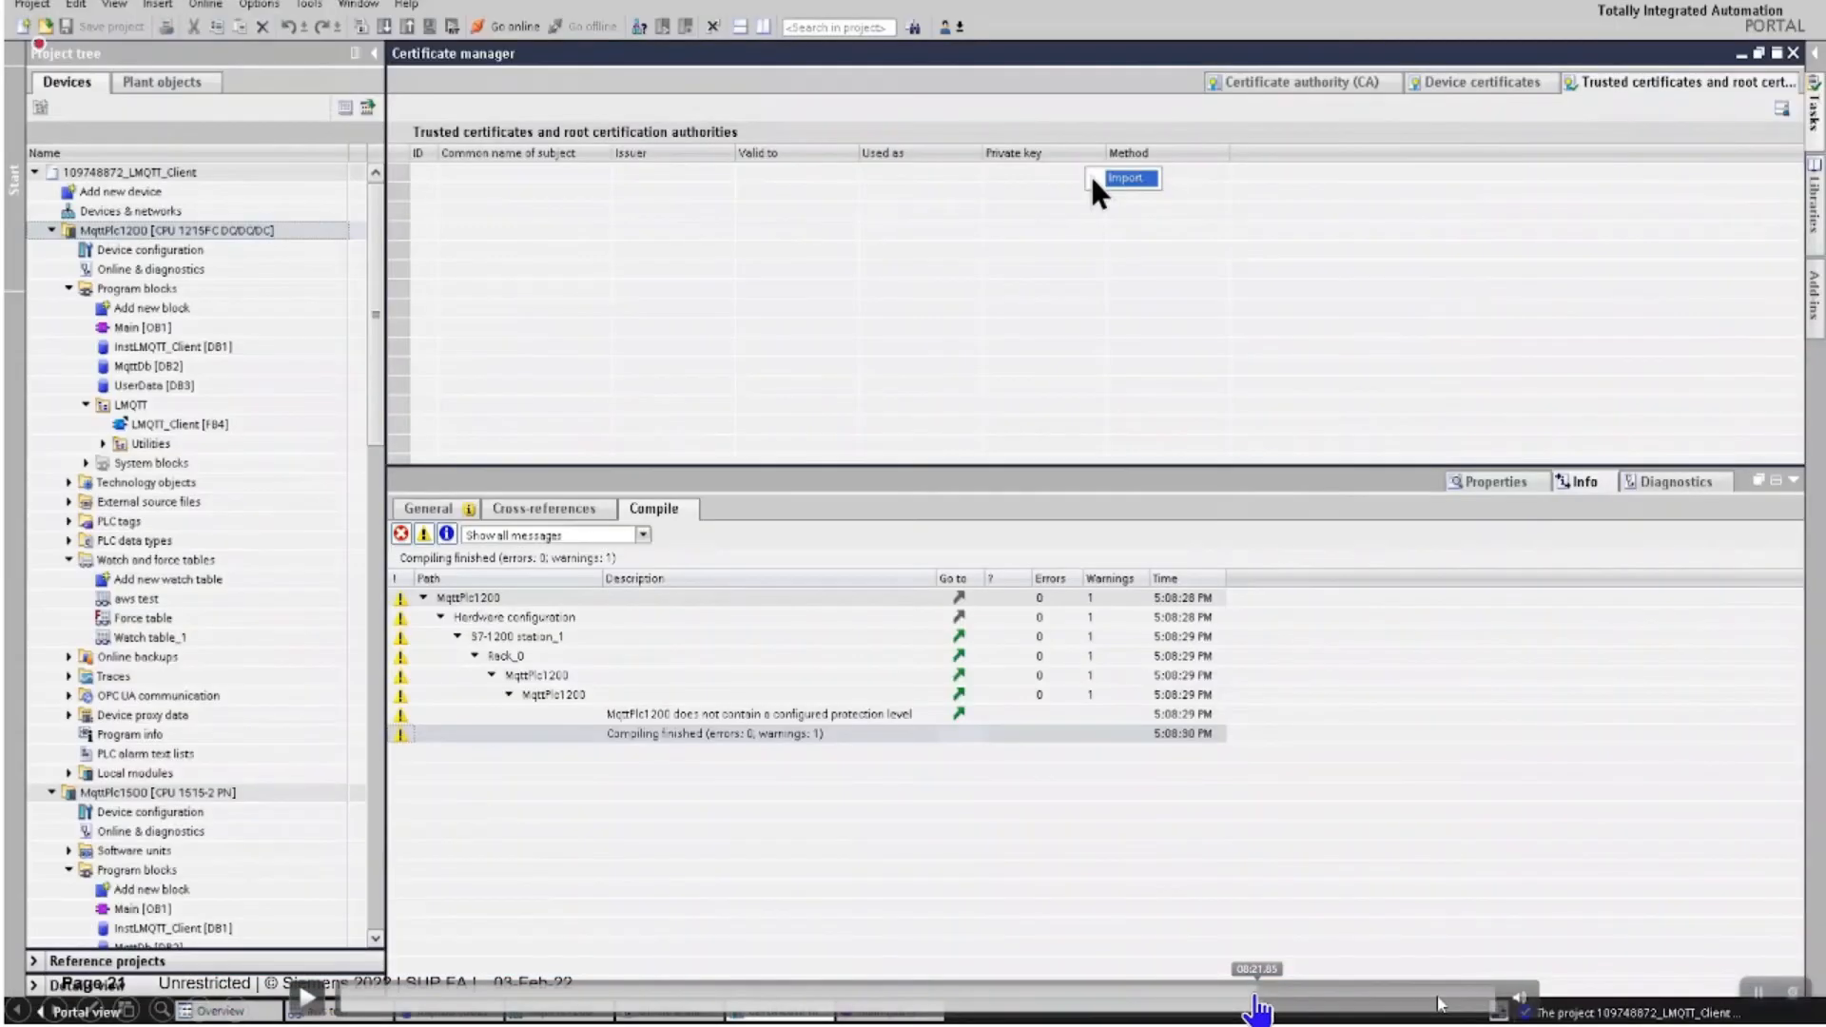
{"action": "left_click", "coordinate": [1256, 1006]}
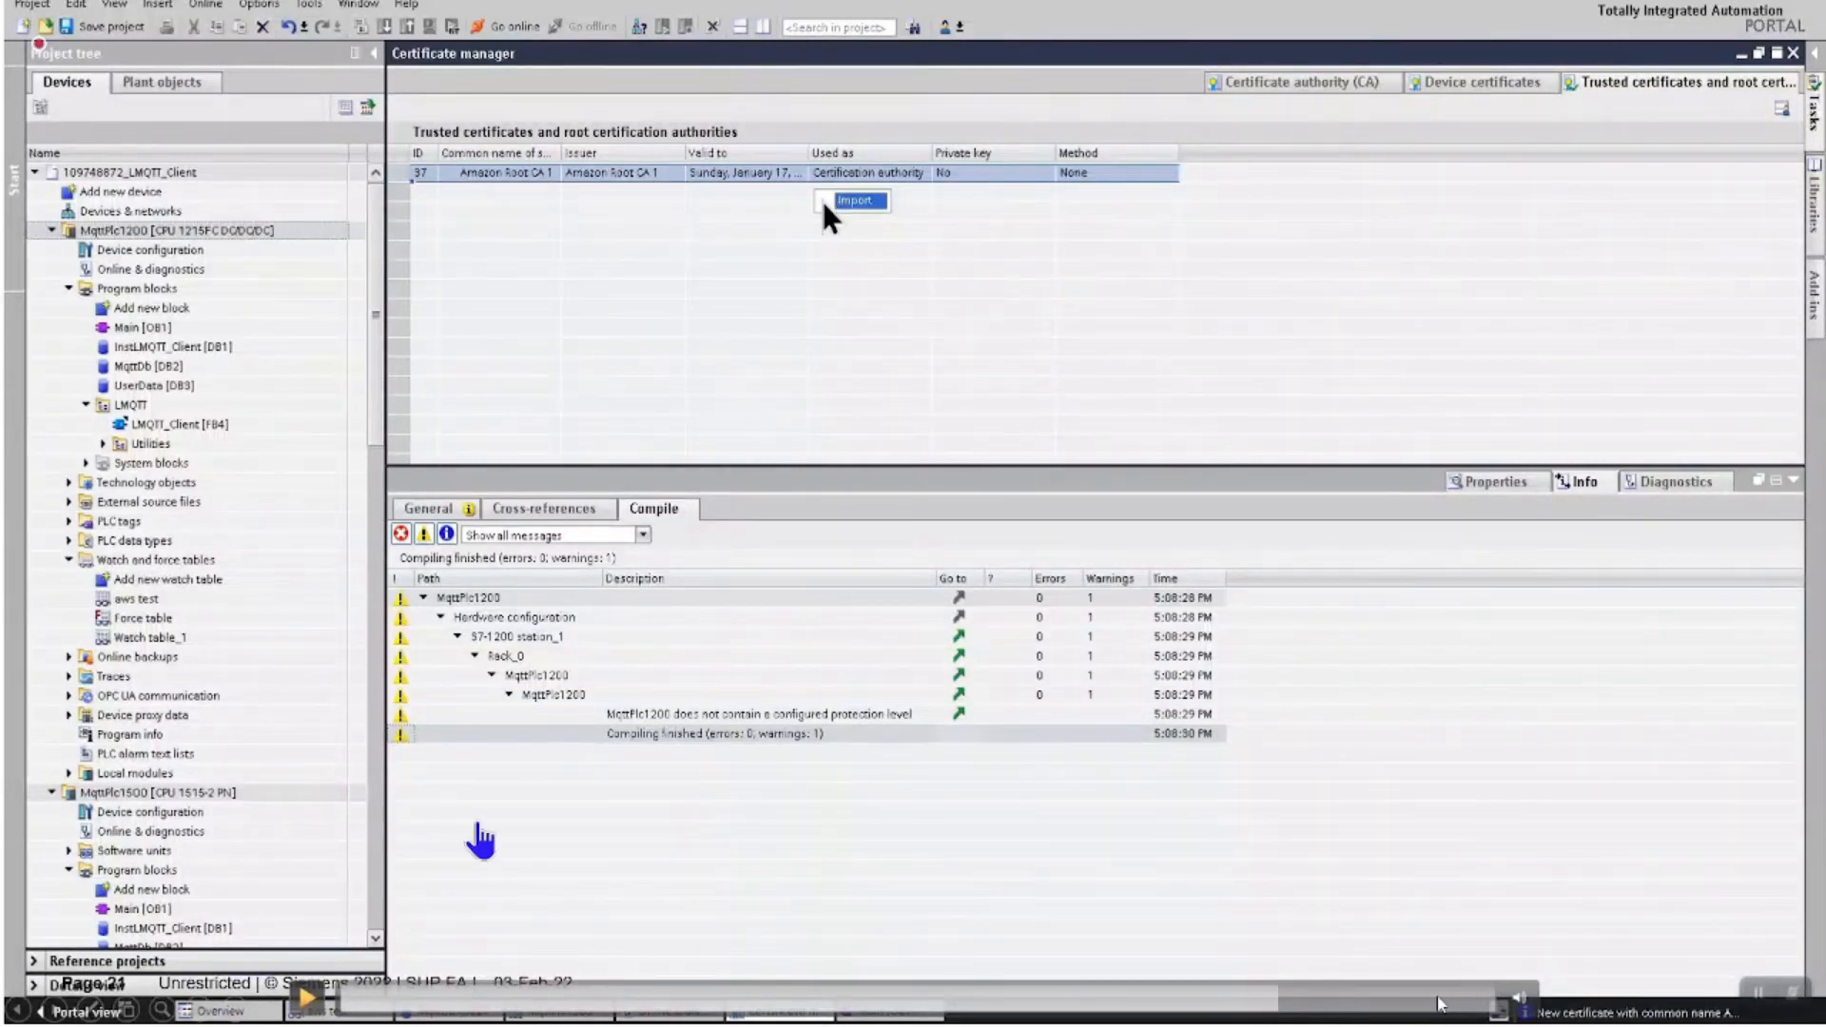
{"action": "left_click", "coordinate": [305, 1000]}
{"action": "left_click", "coordinate": [1284, 1006]}
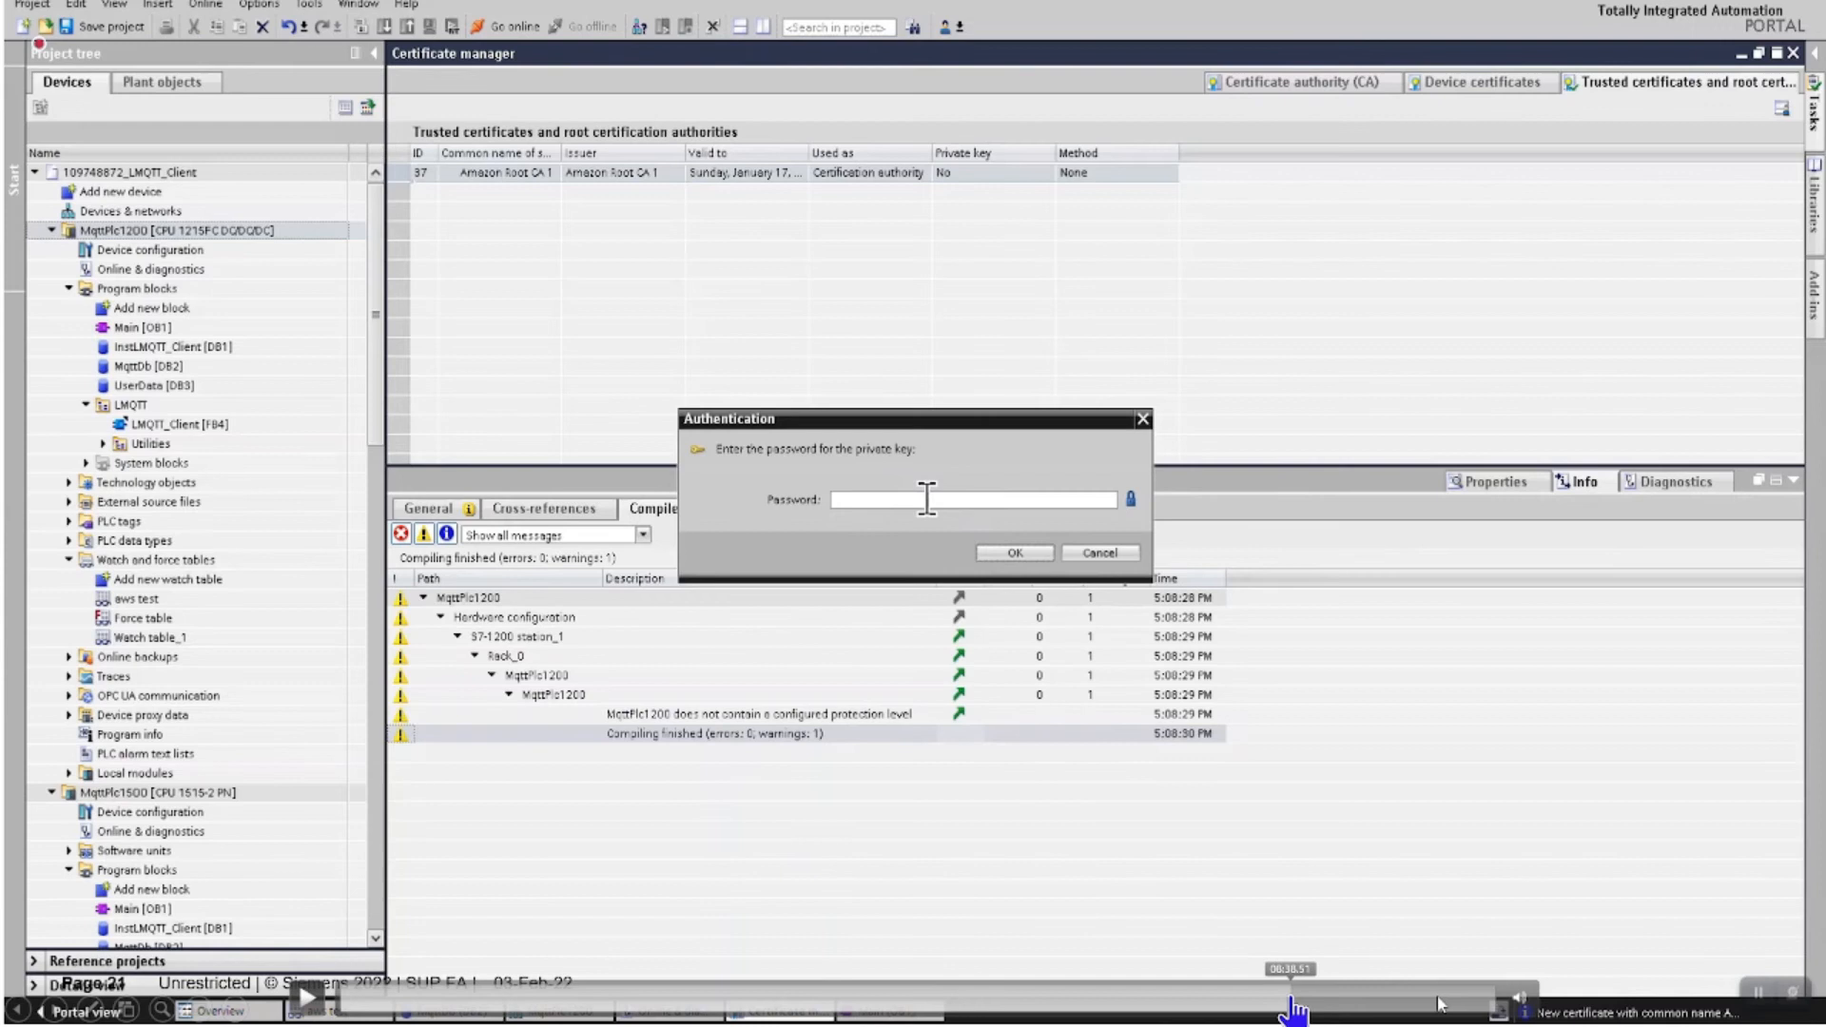
{"action": "left_click_drag", "start_coordinate": [1290, 999], "coordinate": [1302, 1003]}
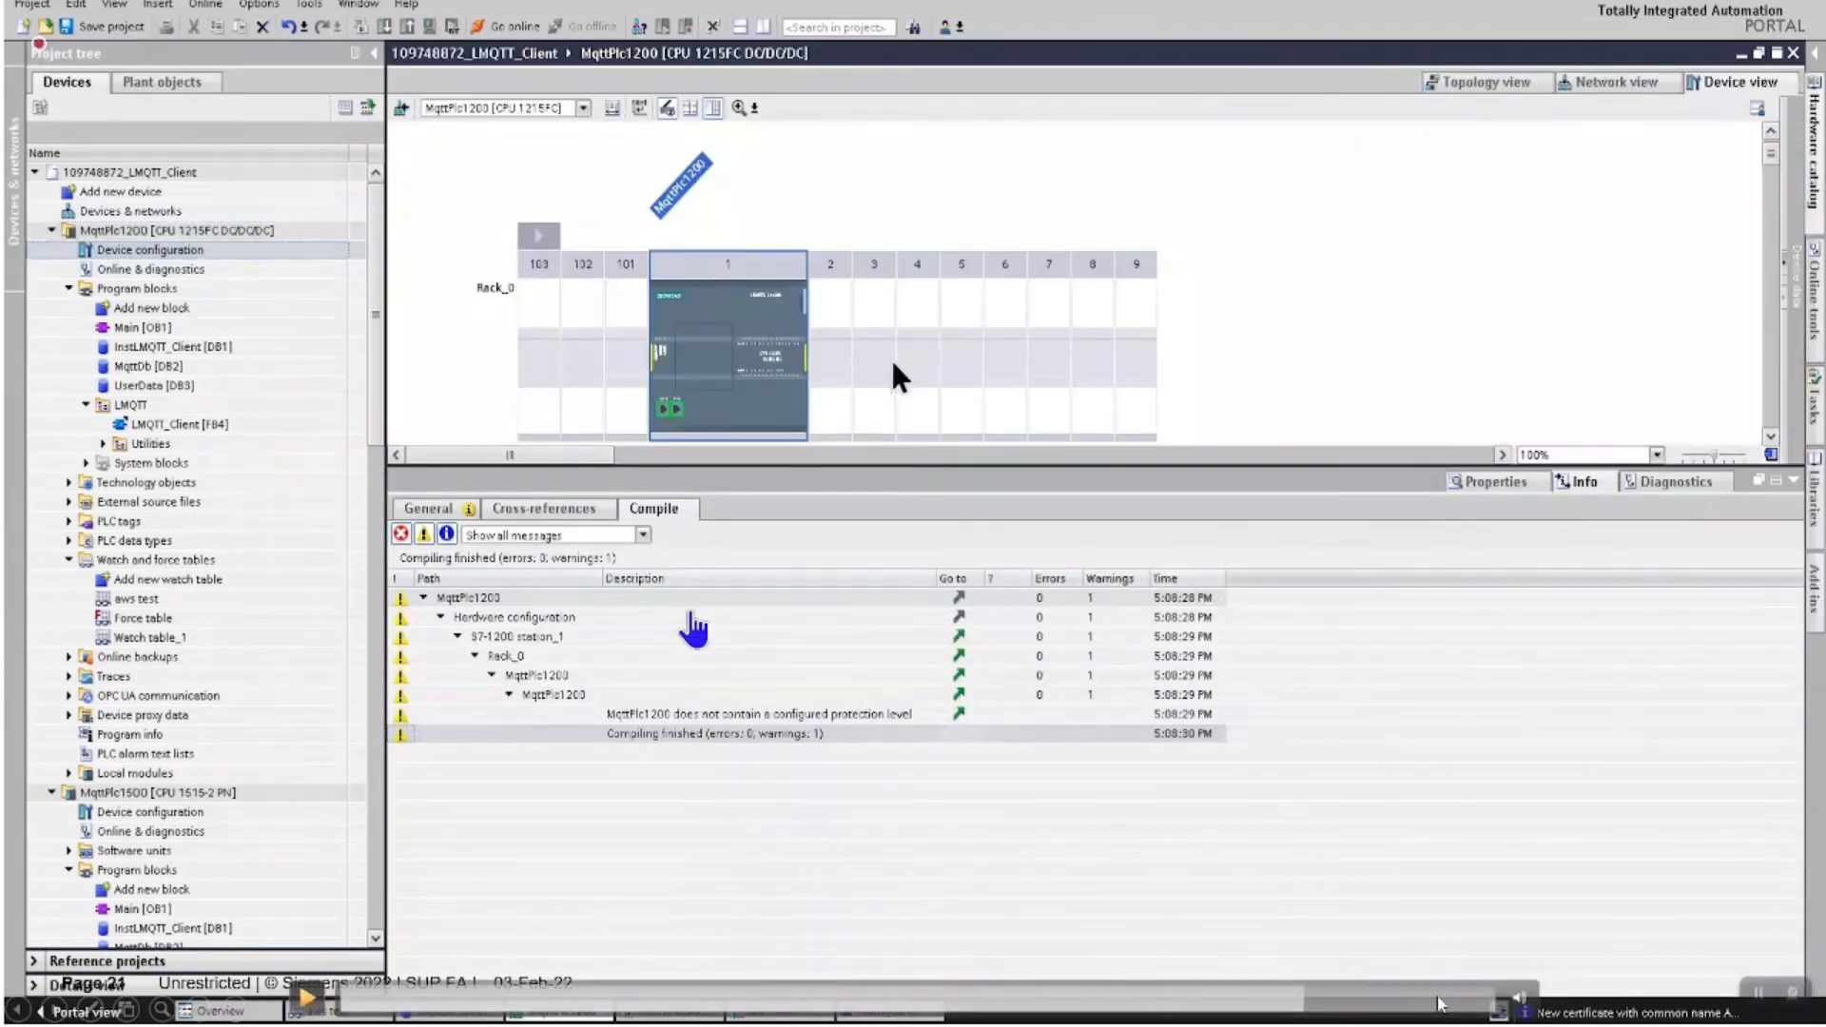
{"action": "left_click", "coordinate": [1293, 999]}
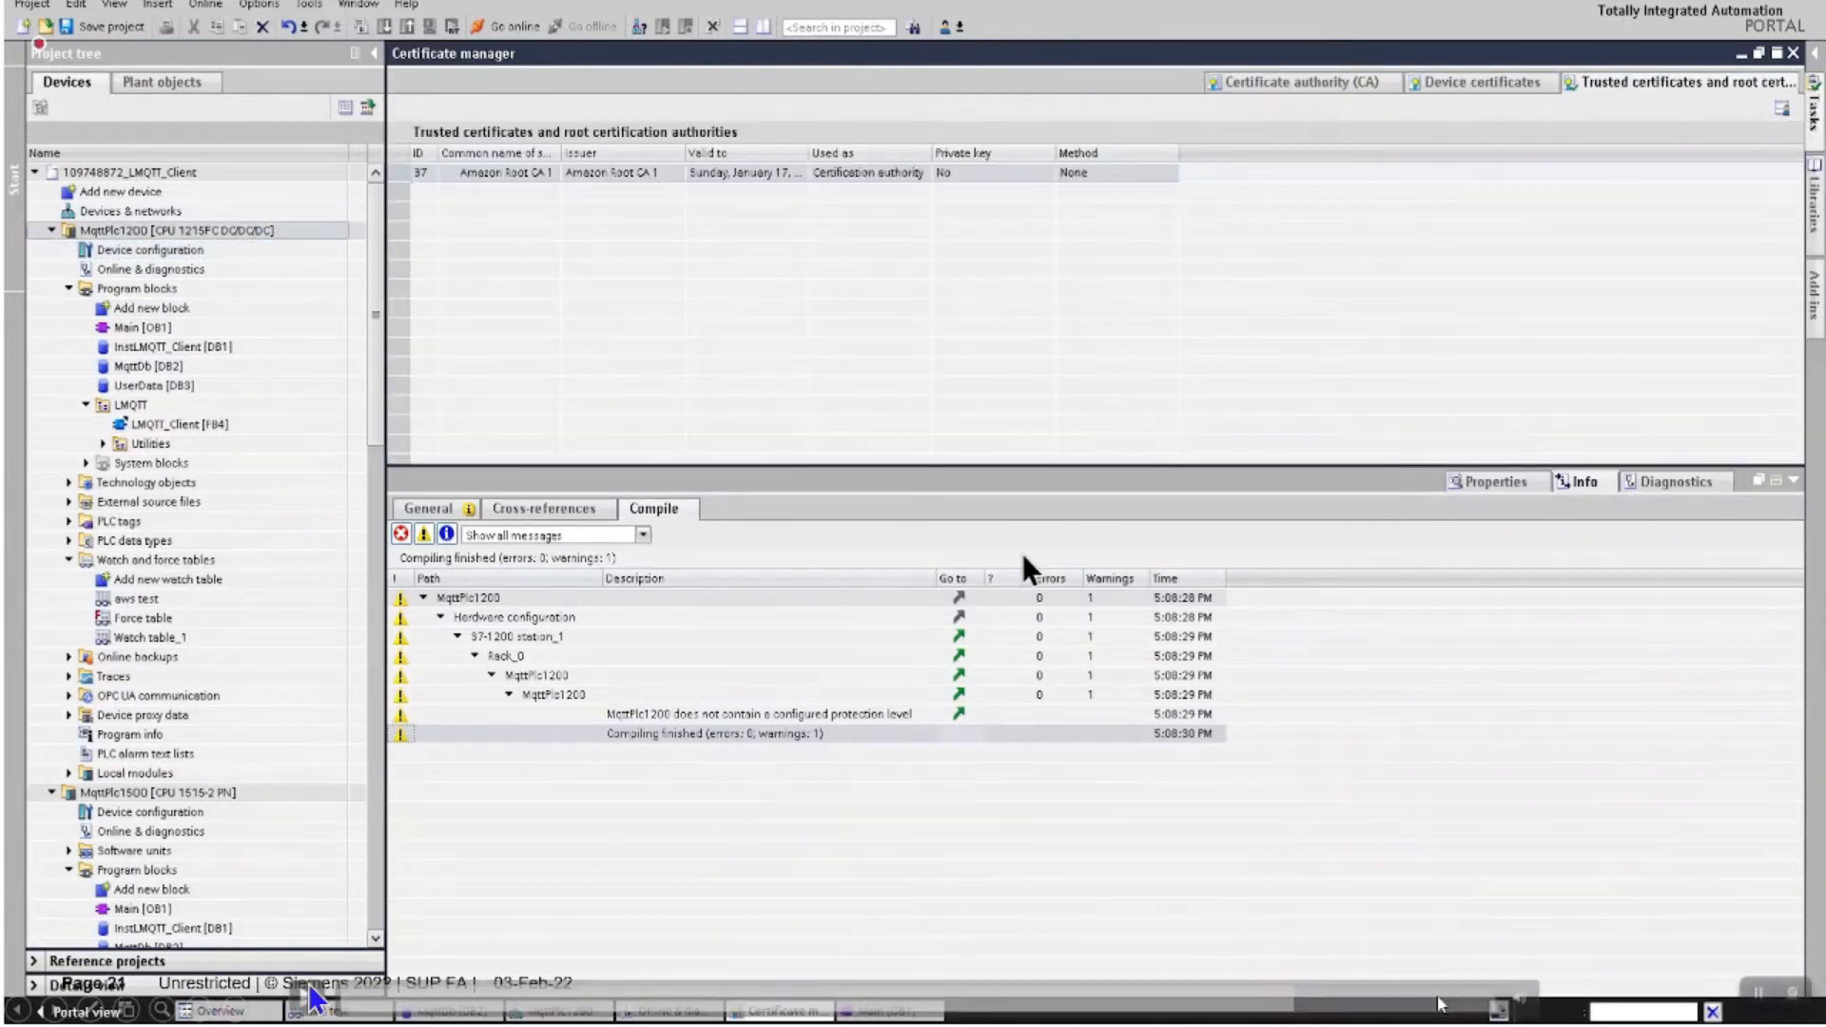
{"action": "left_click", "coordinate": [314, 999]}
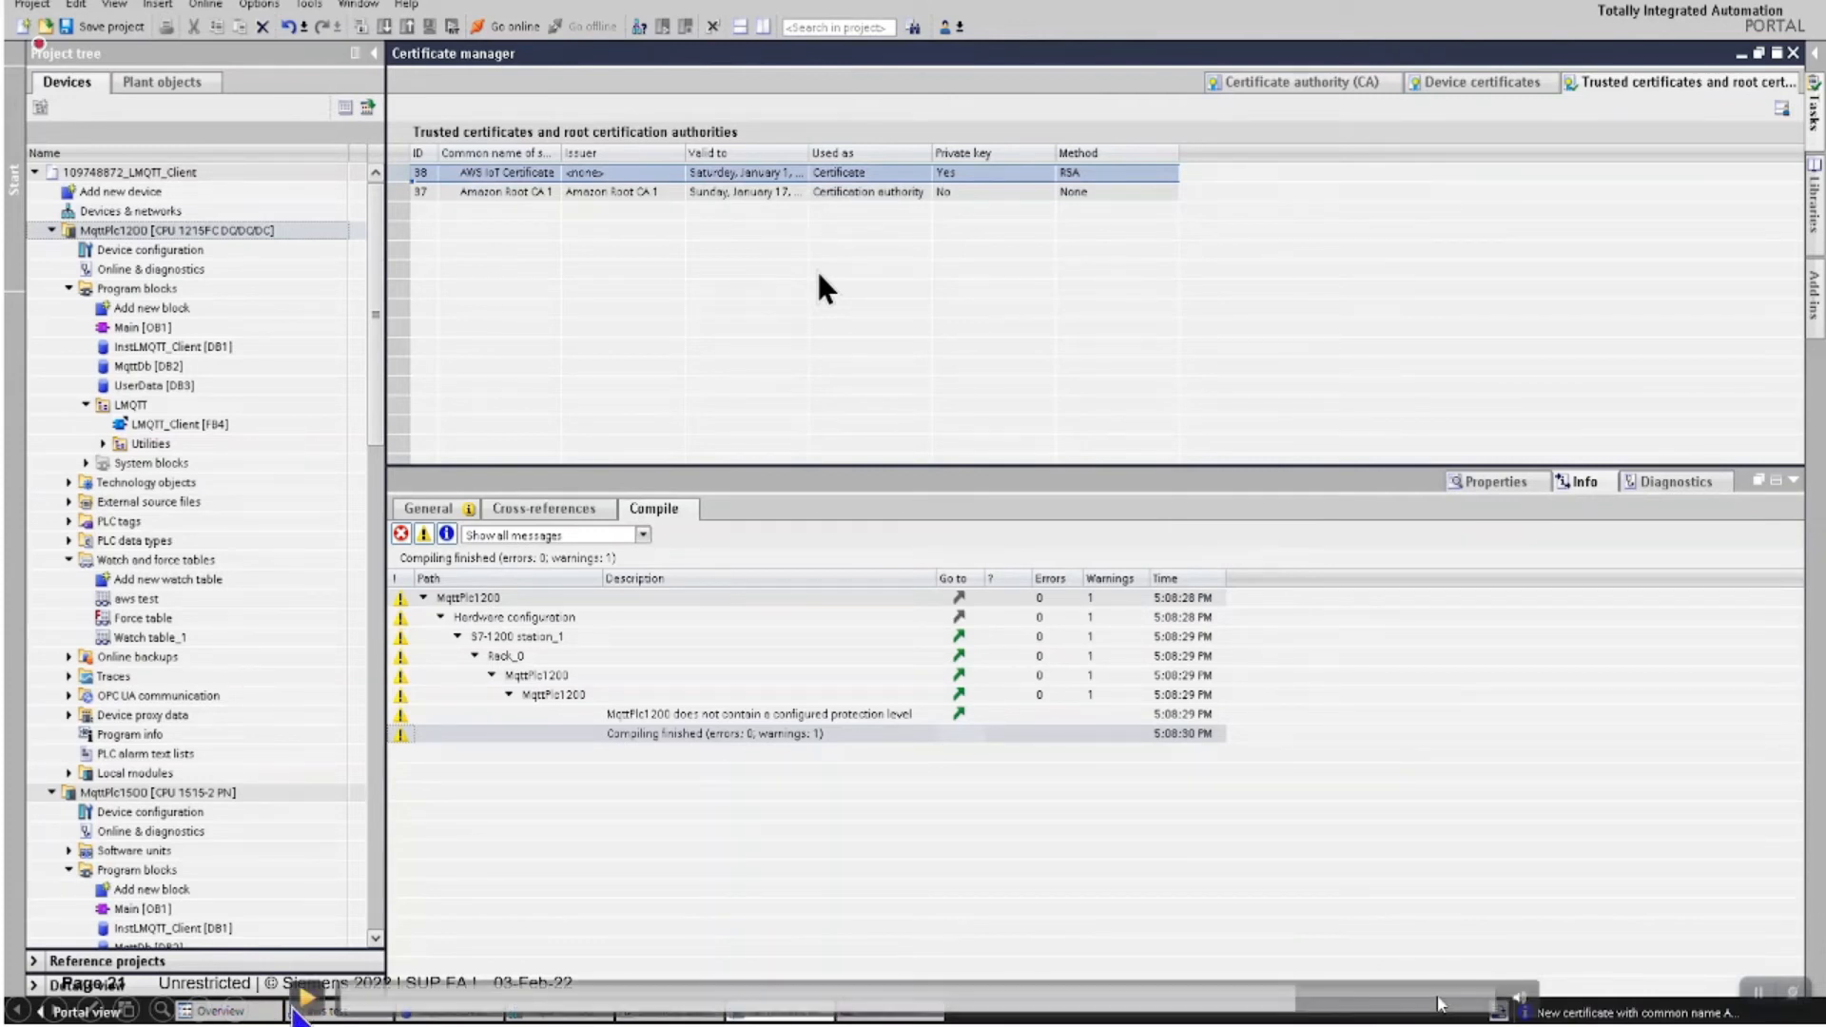
- Move the demo video to the MqttPlc1200 Certificate manager properties to review assigning the AWS IoT Certificate as device certificate
{"action": "left_click", "coordinate": [1310, 1000]}
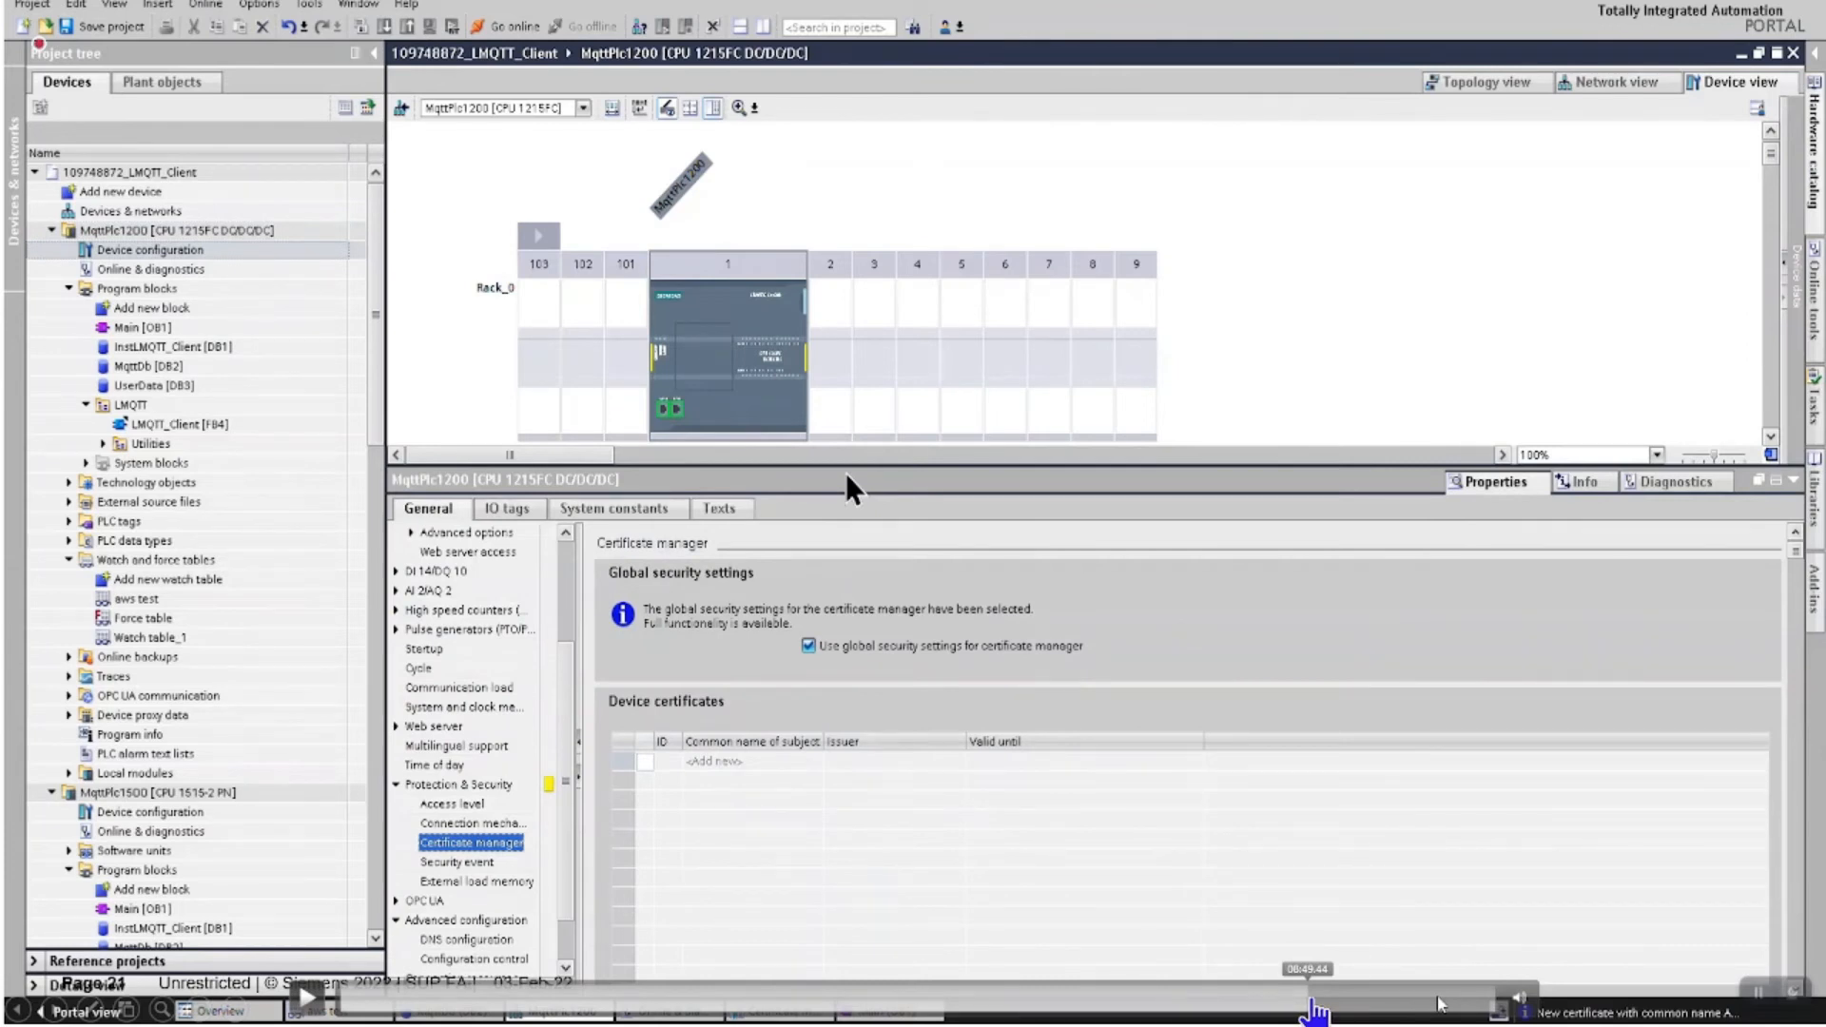
{"action": "left_click", "coordinate": [1314, 1001]}
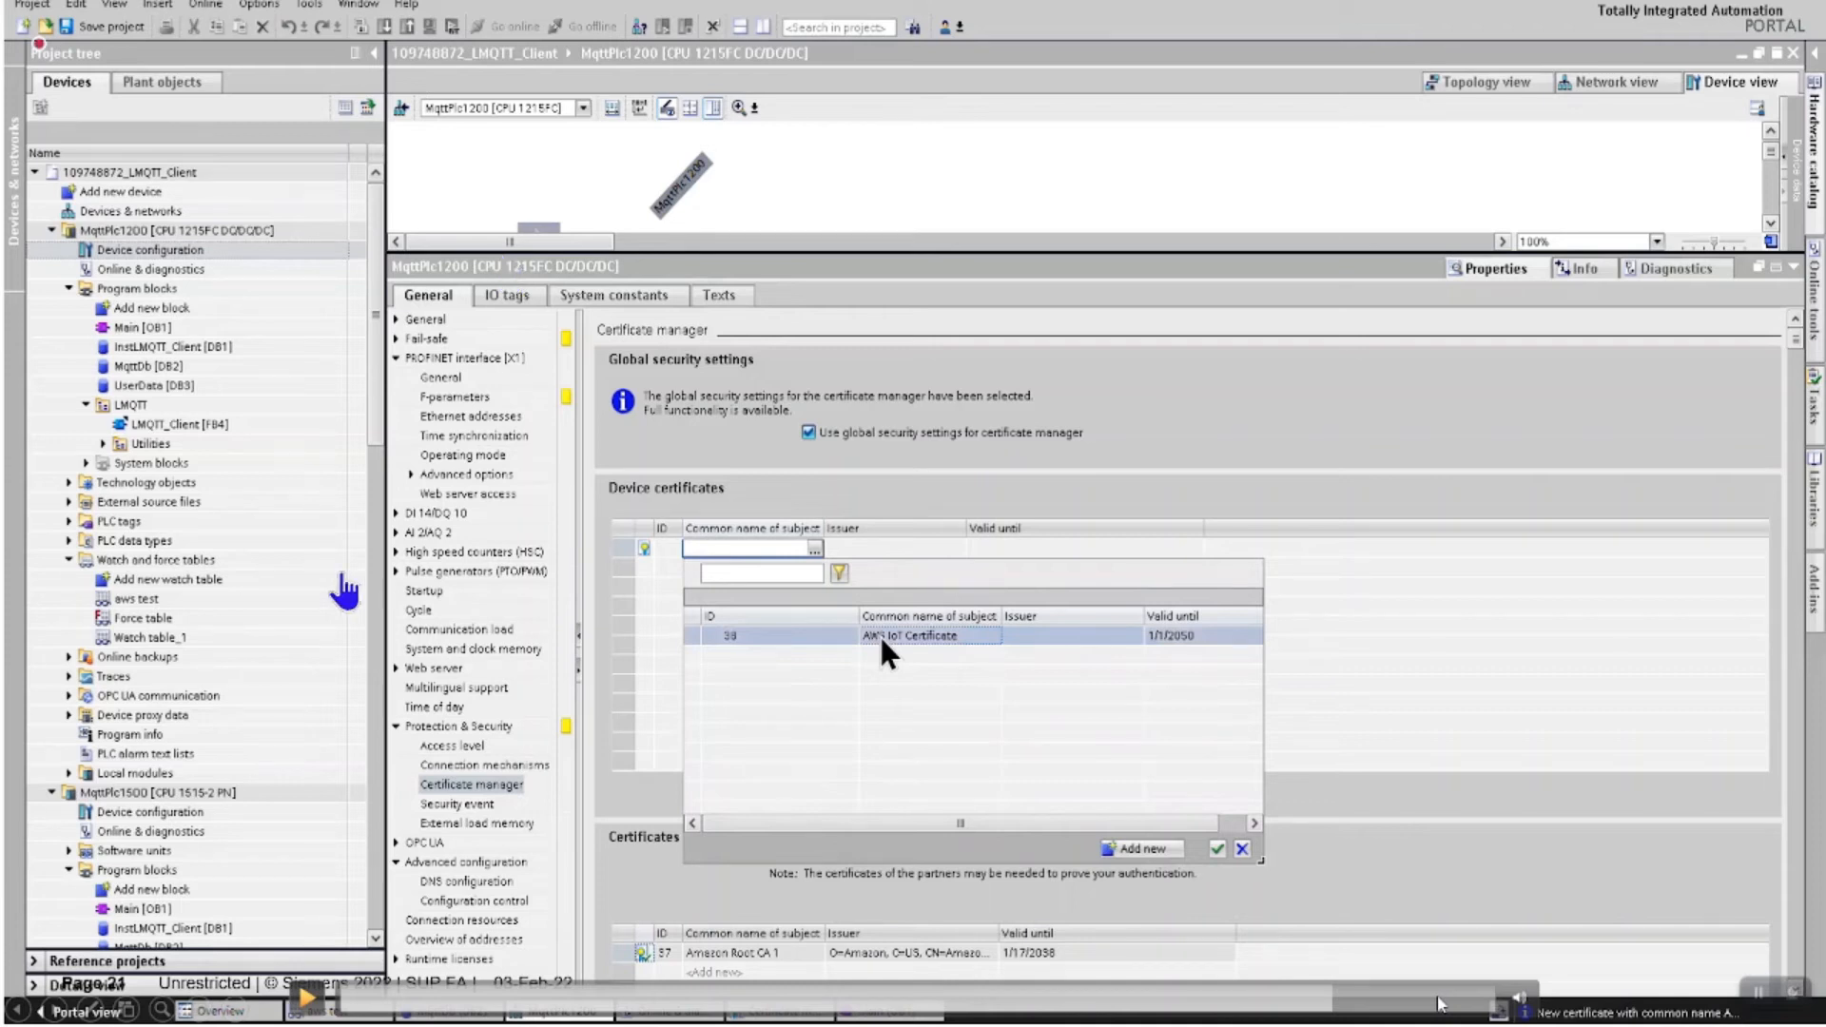
{"action": "left_click", "coordinate": [309, 998]}
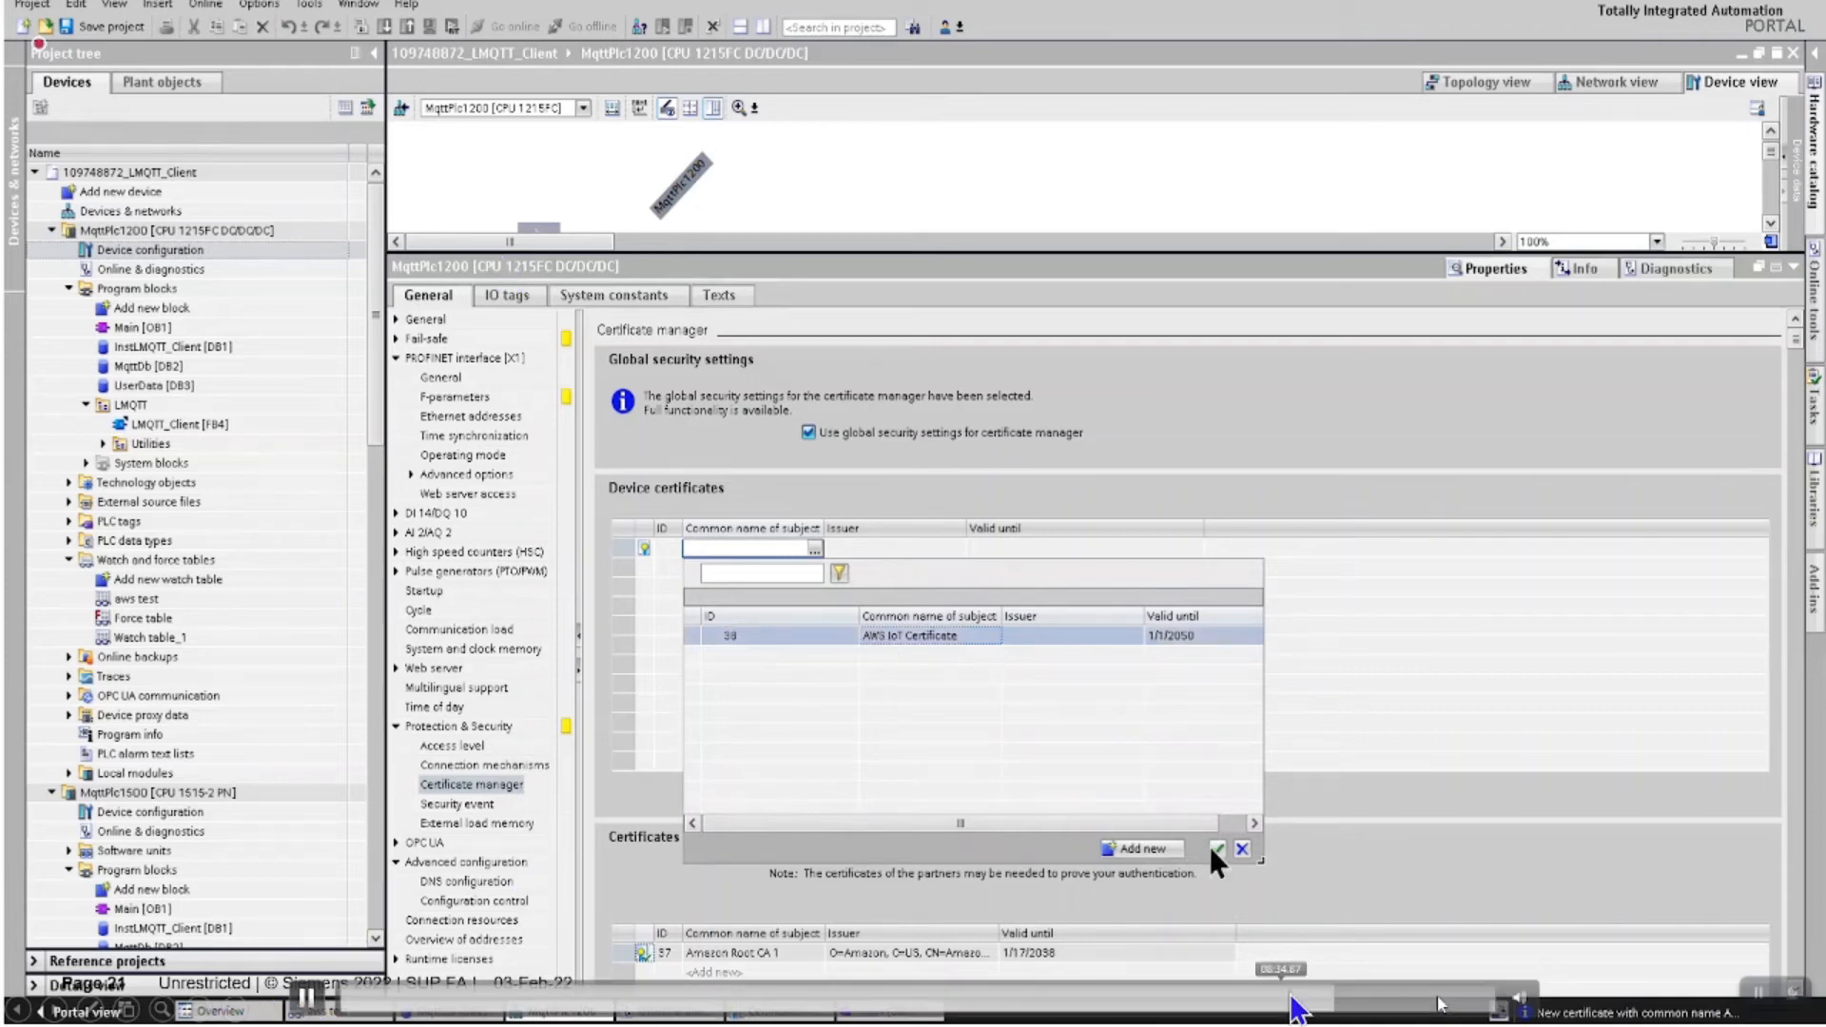
- Skip the demo video ahead to review the broker address and the brokerCert and clientCert start values in MqttDb
{"action": "left_click", "coordinate": [1349, 1001]}
{"action": "mouse_move", "coordinate": [1351, 1003]}
{"action": "left_mouse_down"}
{"action": "mouse_move", "coordinate": [1408, 1009]}
{"action": "mouse_move", "coordinate": [1377, 1010]}
{"action": "left_mouse_up"}
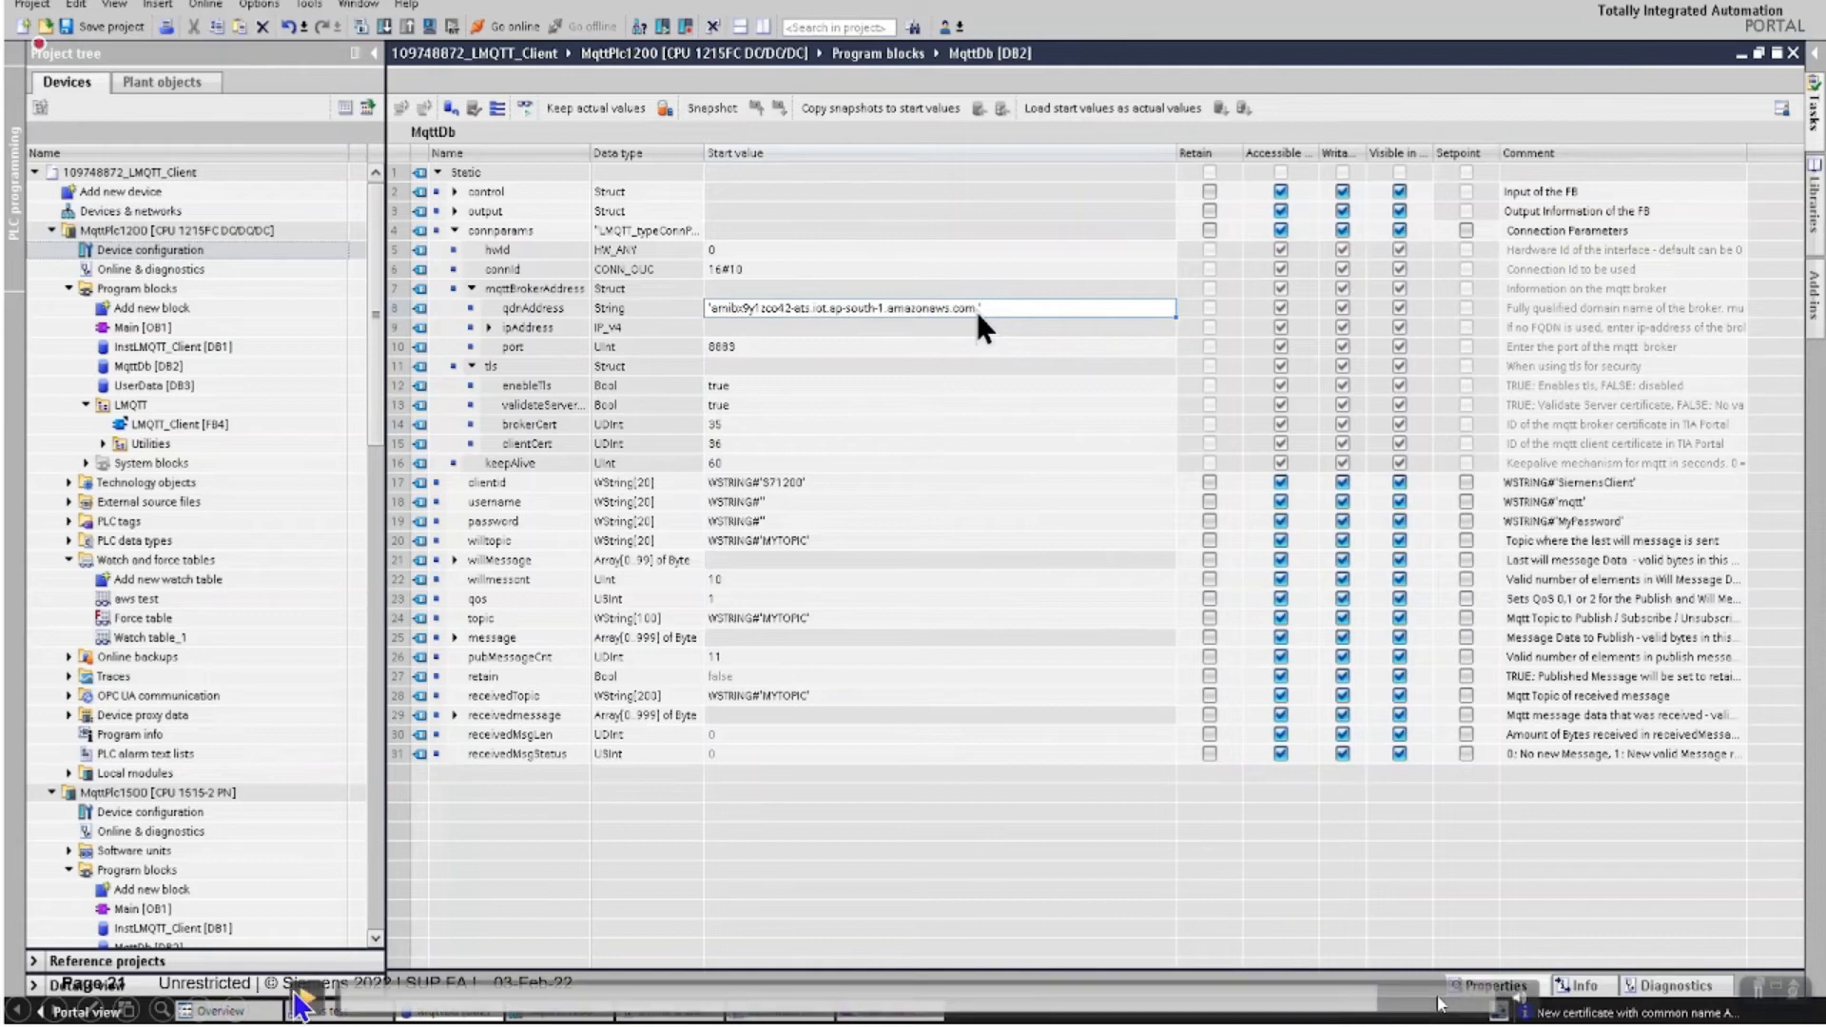
{"action": "left_click_drag", "start_coordinate": [1400, 997], "coordinate": [1440, 1001]}
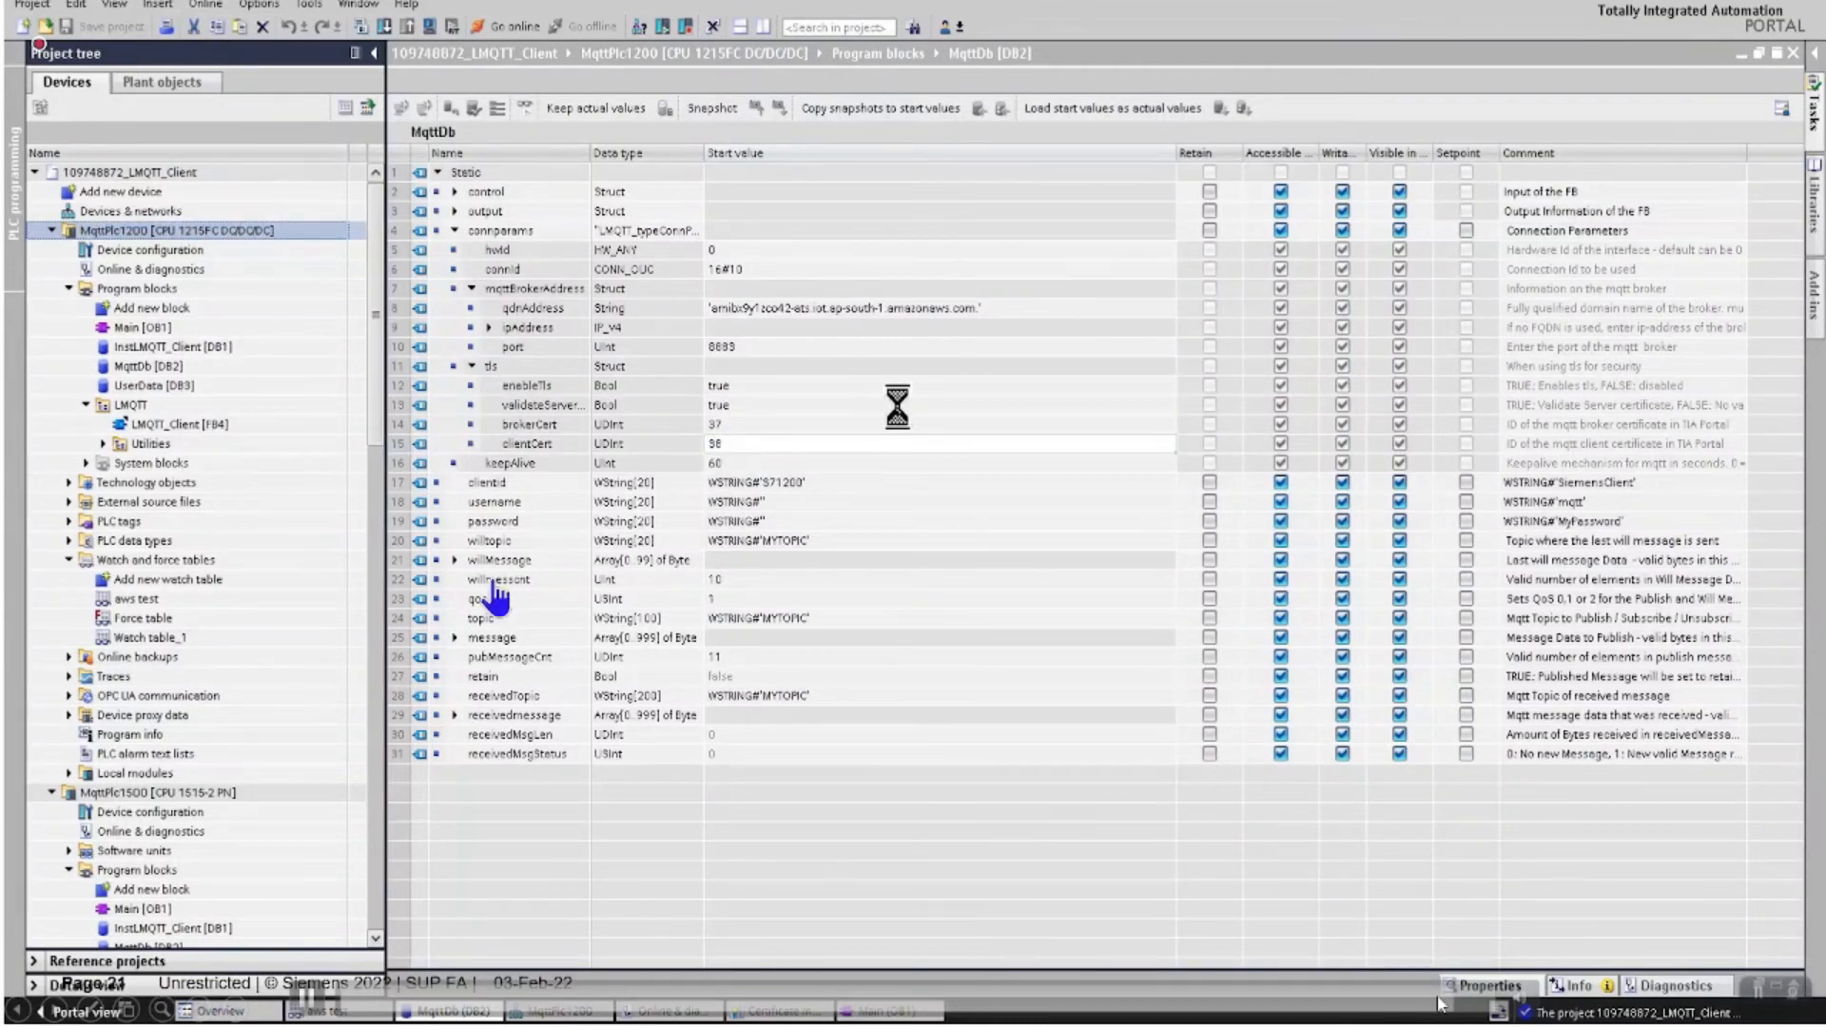
- Step through the next demo video to review the DNS server list, the MqttDb and DataDB tags, and the MQTT client call in Main
{"action": "left_click", "coordinate": [1046, 1004]}
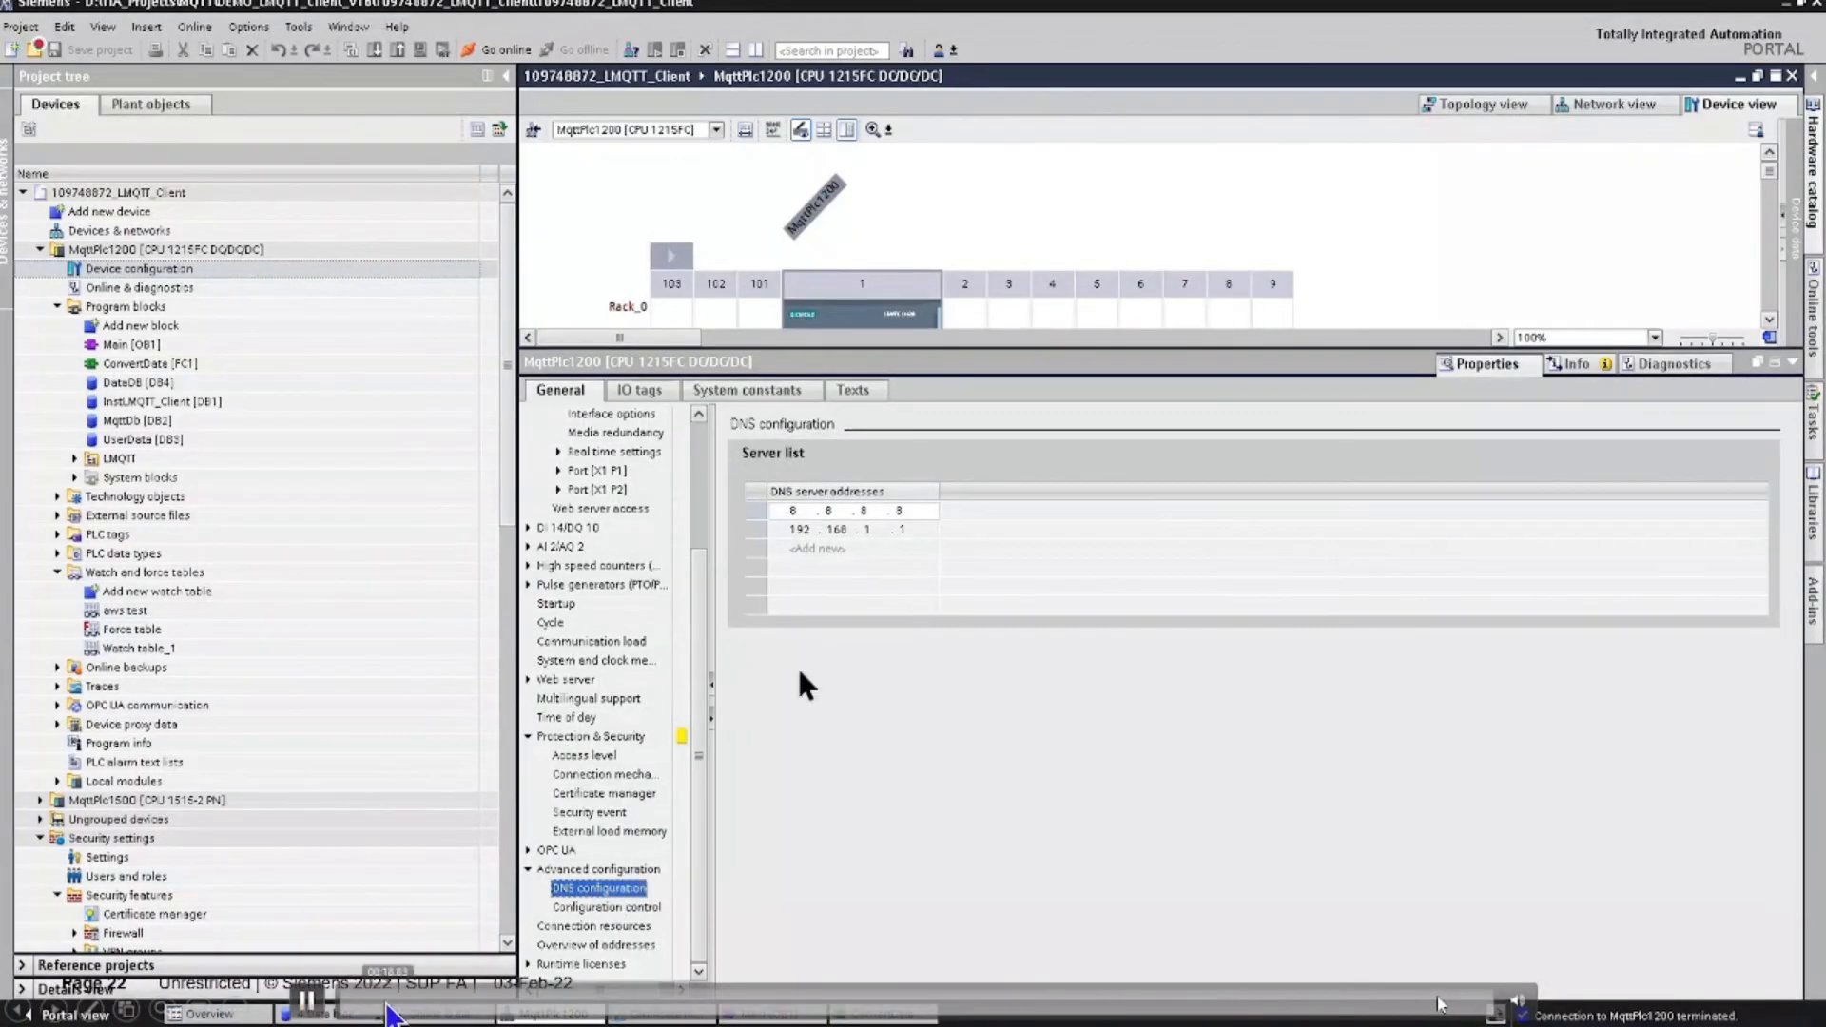
{"action": "left_click", "coordinate": [433, 1014]}
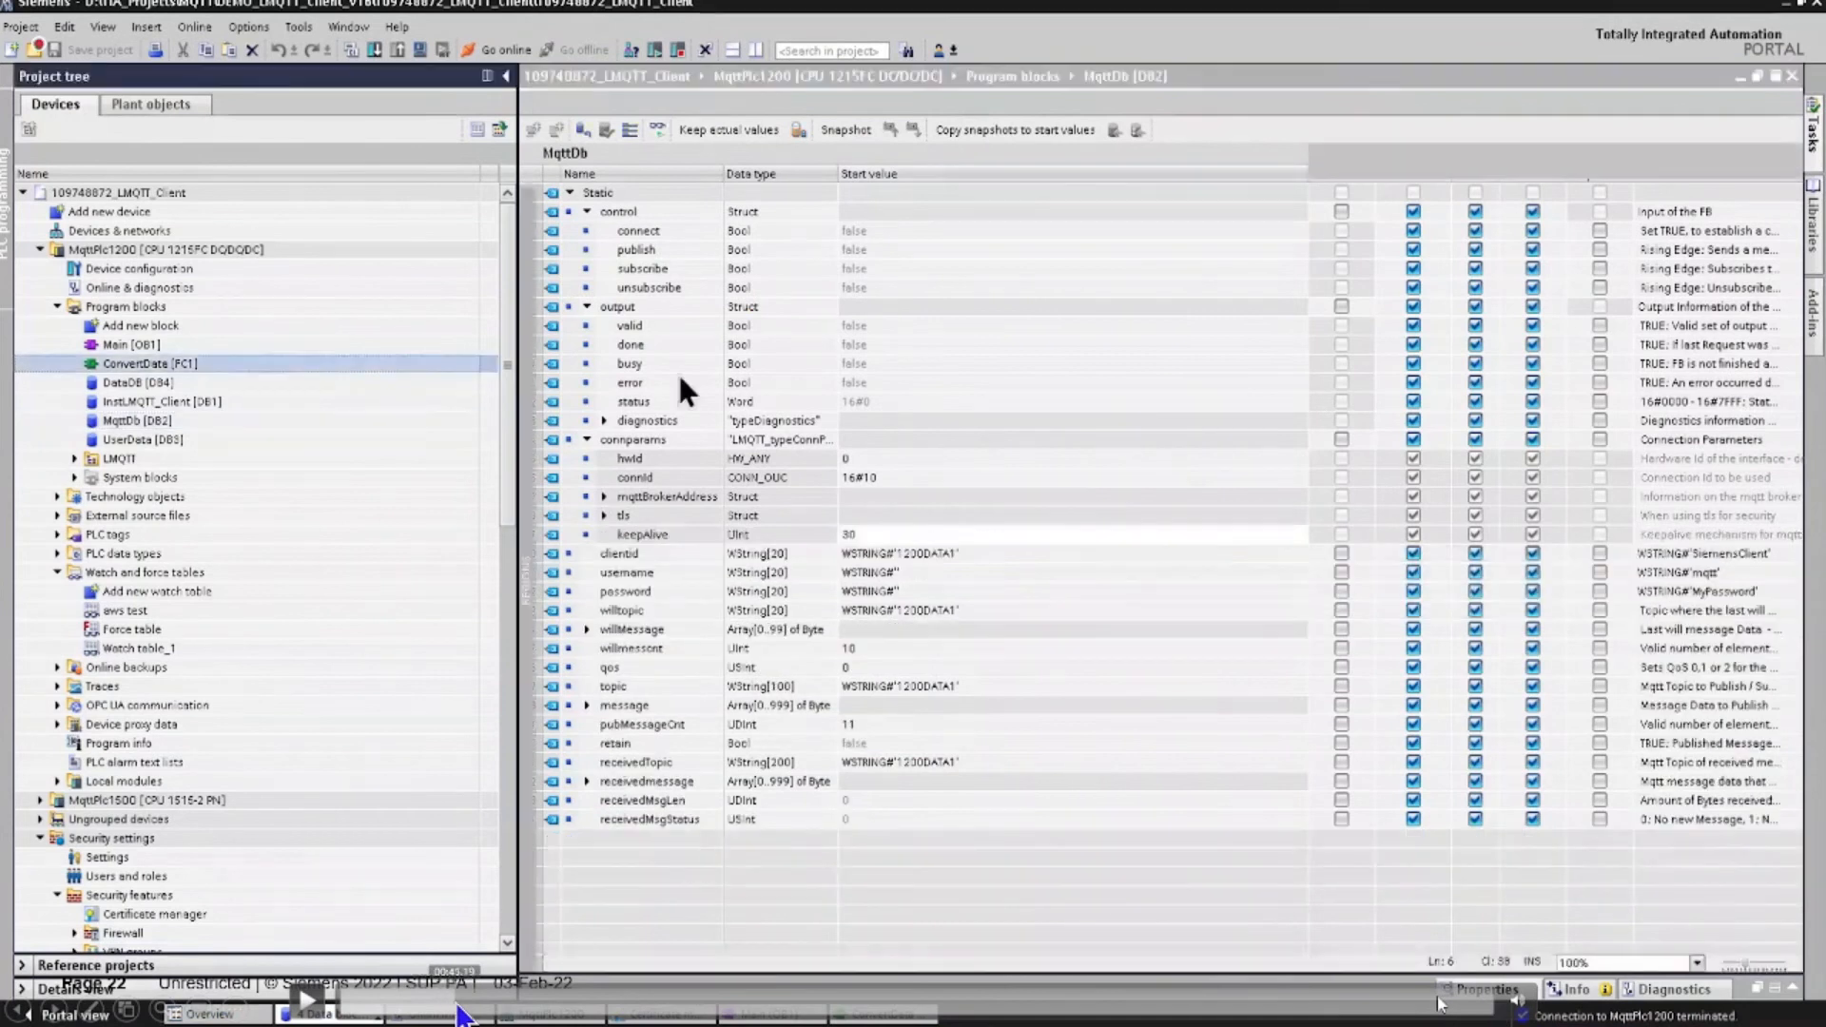
{"action": "left_click", "coordinate": [461, 1014]}
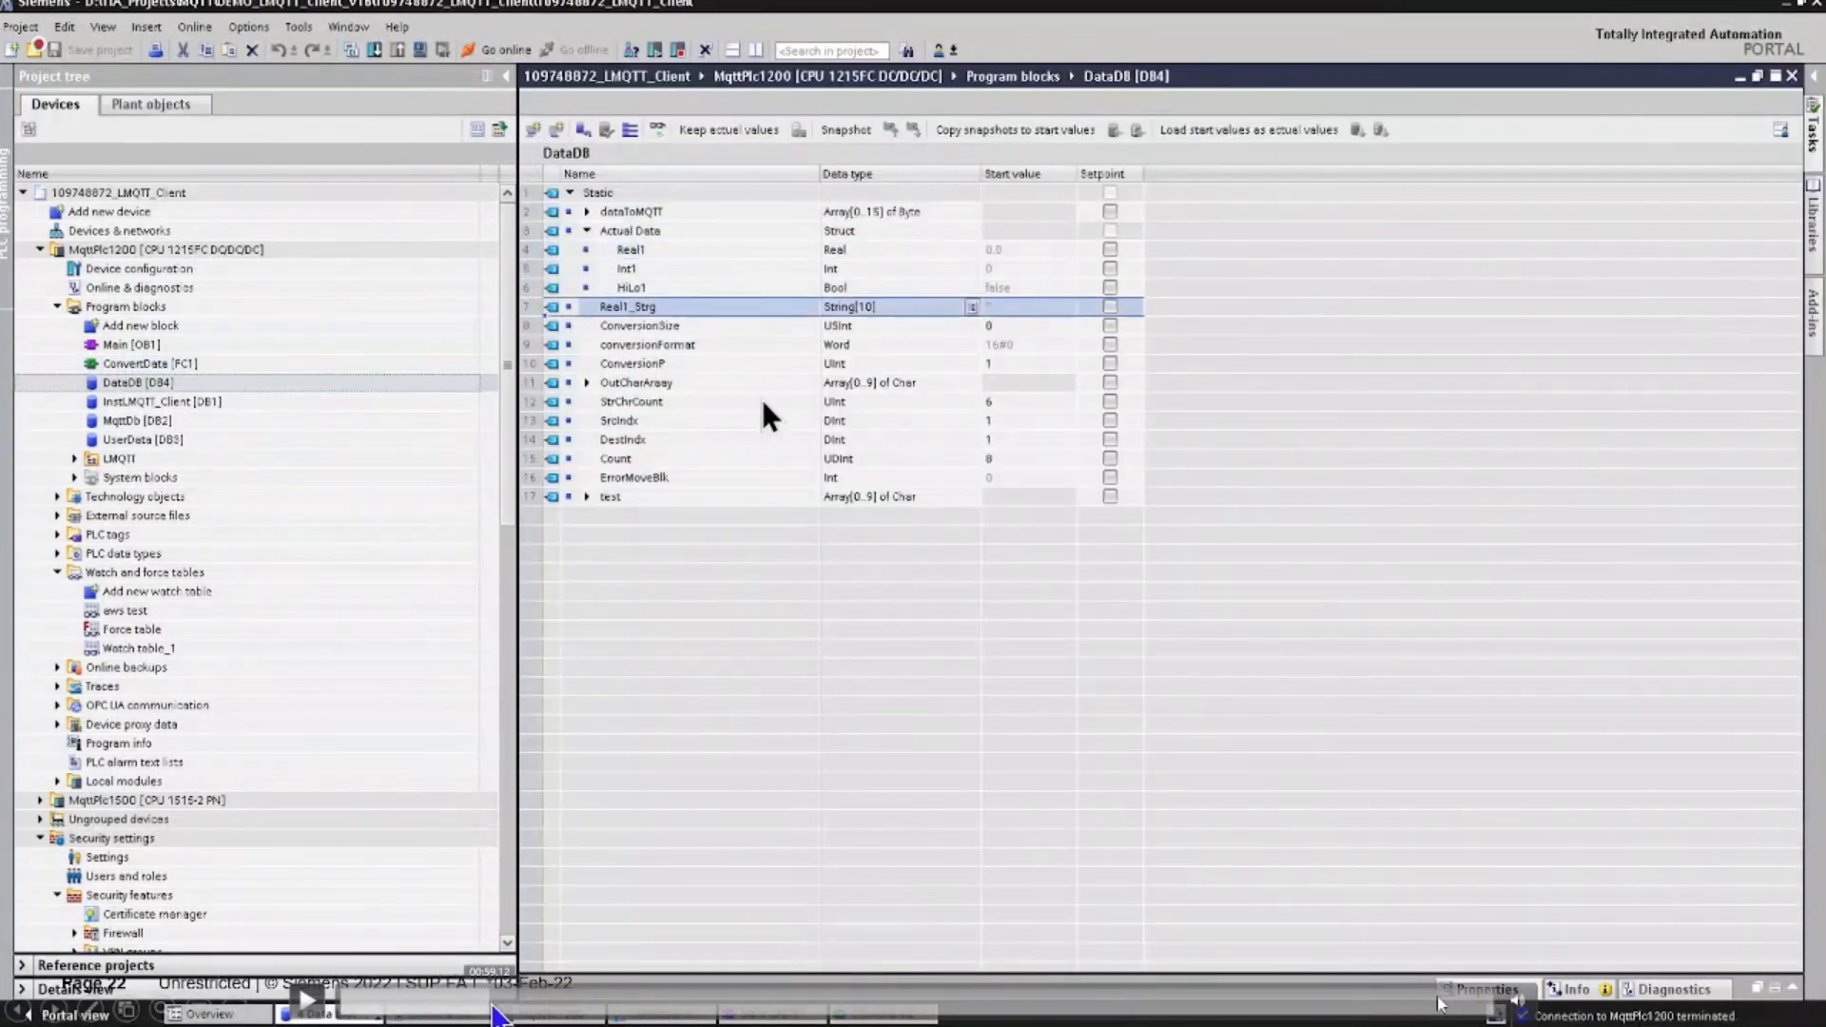
{"action": "left_click", "coordinate": [511, 1016]}
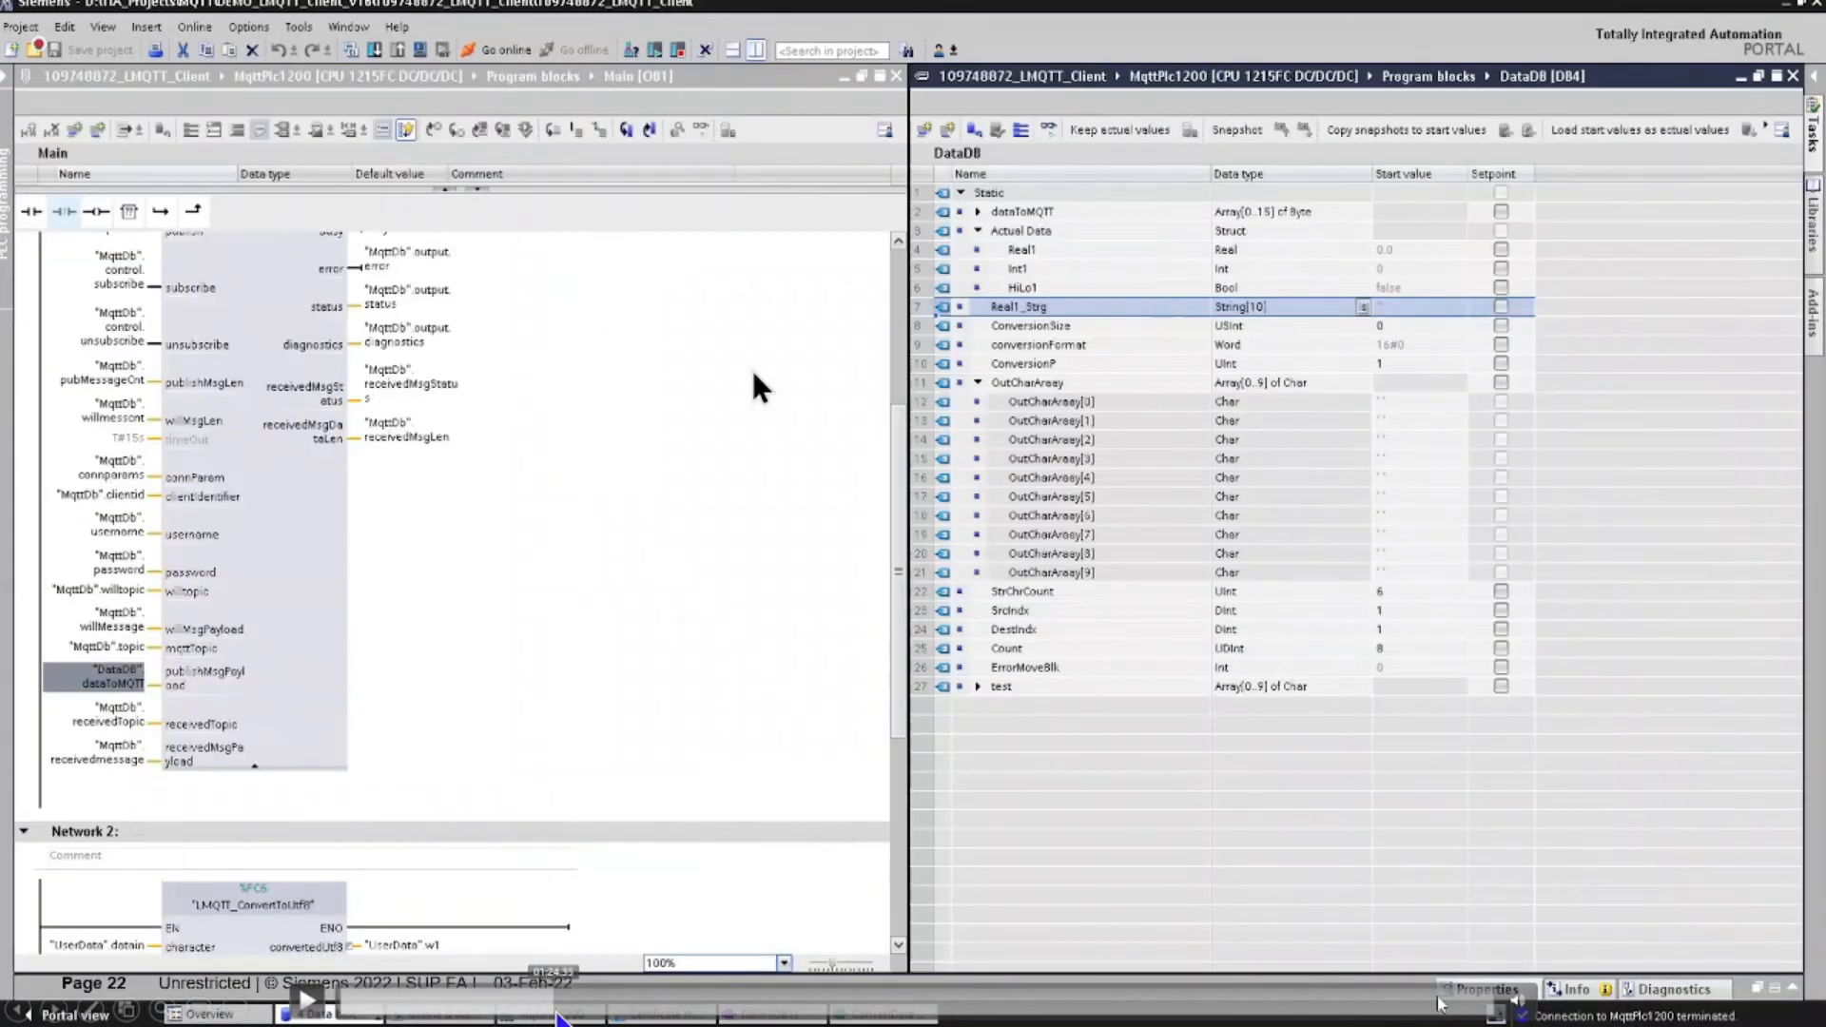
- Skip the demo video to the online MqttDb view, confirm toggling the tag value, and select the 1200DATA message payload in the MQTT test client
{"action": "left_click_drag", "start_coordinate": [568, 1016], "coordinate": [708, 1014]}
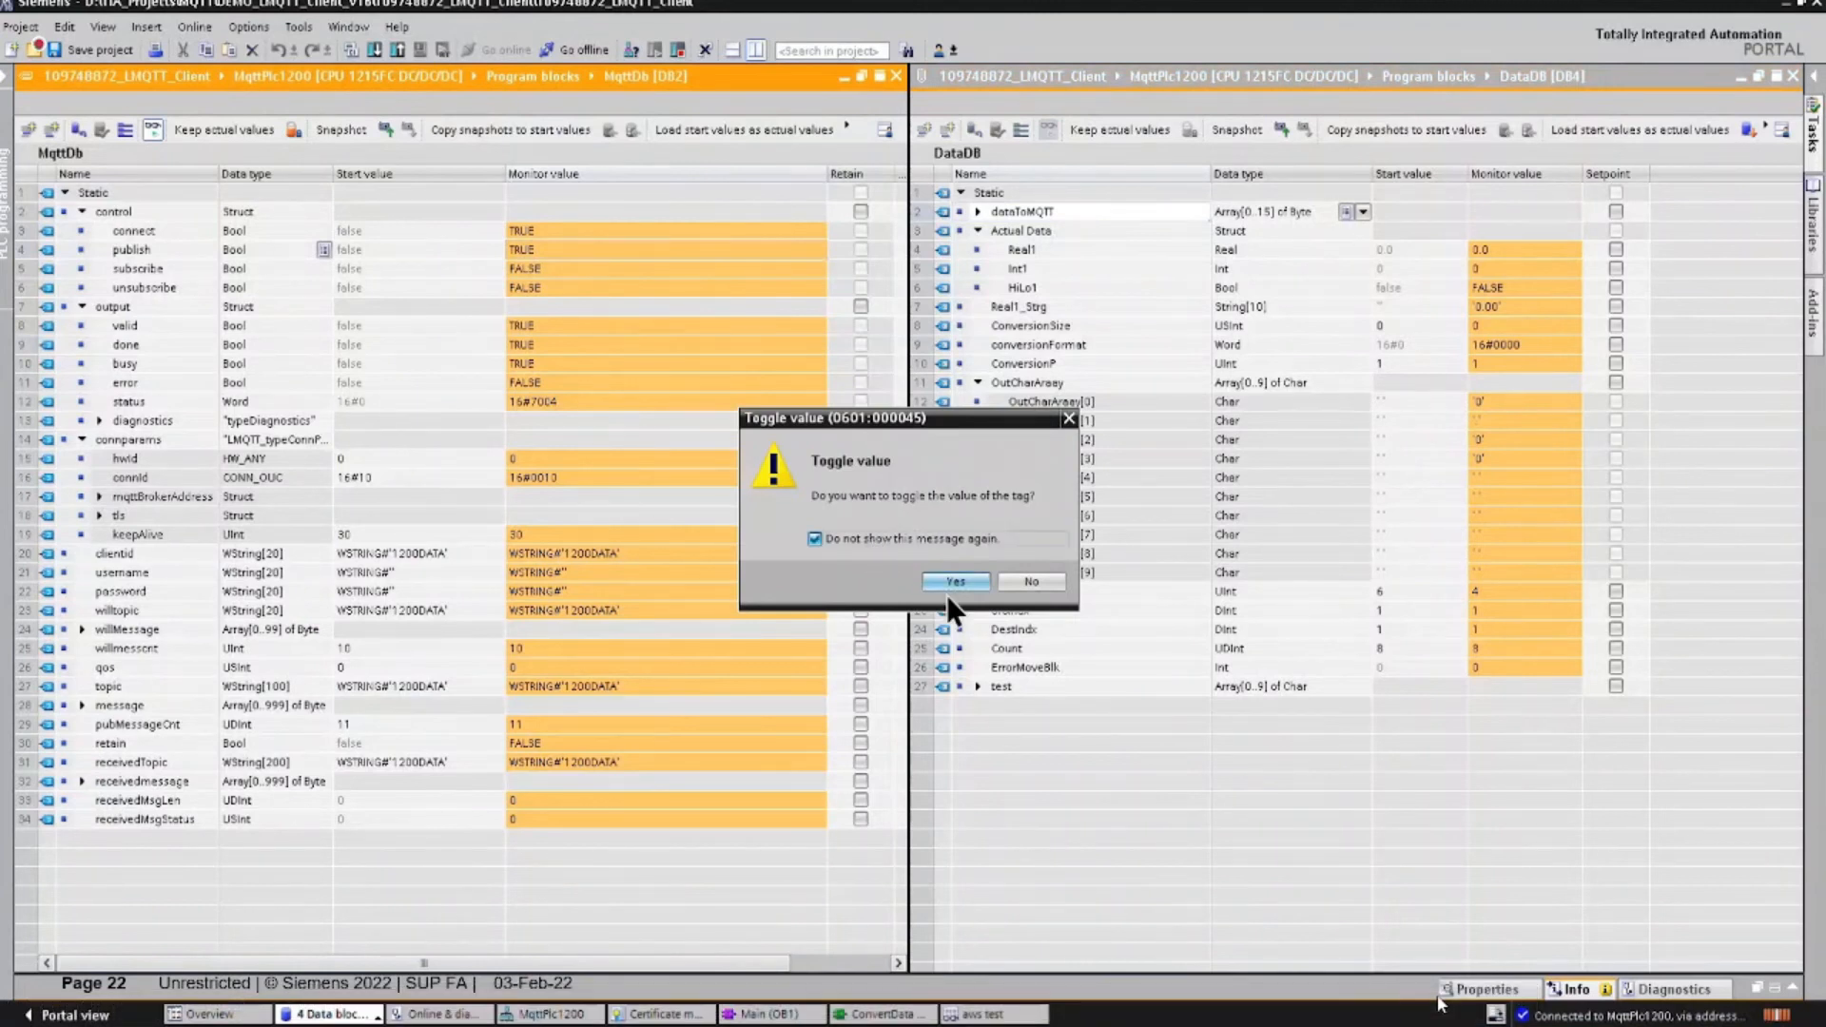
{"action": "left_click", "coordinate": [951, 583]}
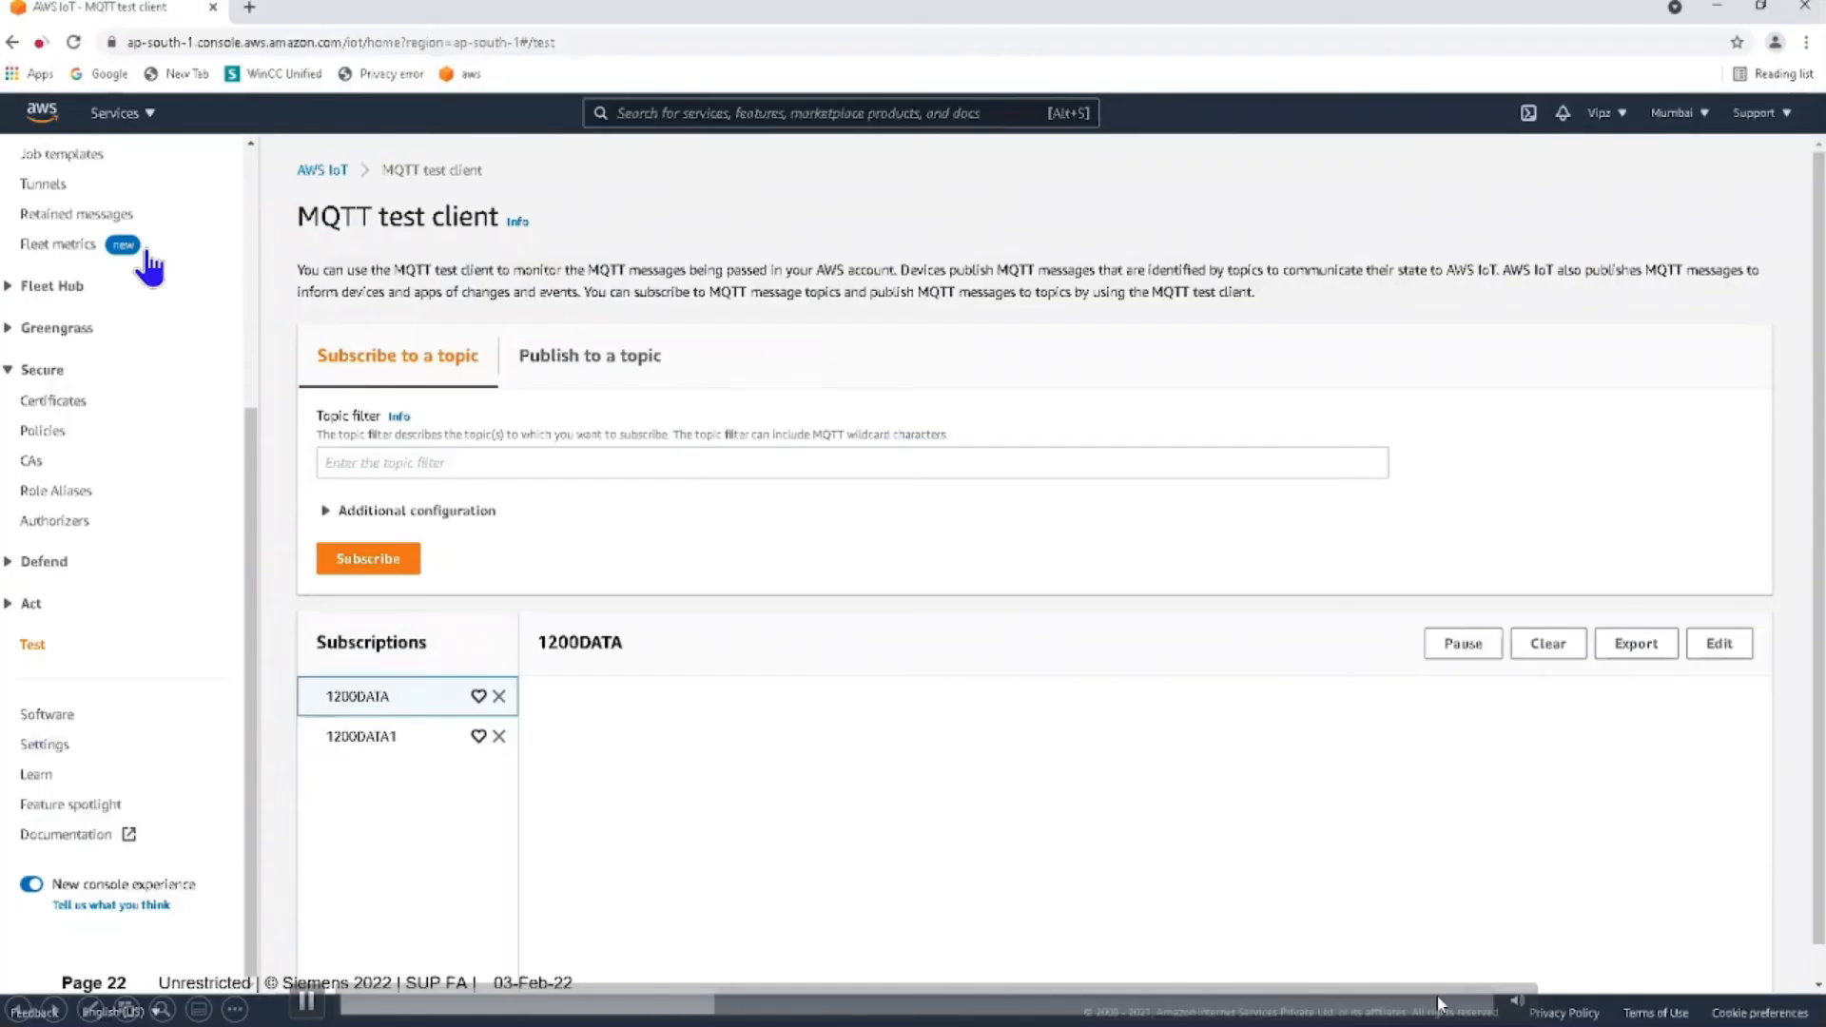
{"action": "double_click", "coordinate": [567, 848]}
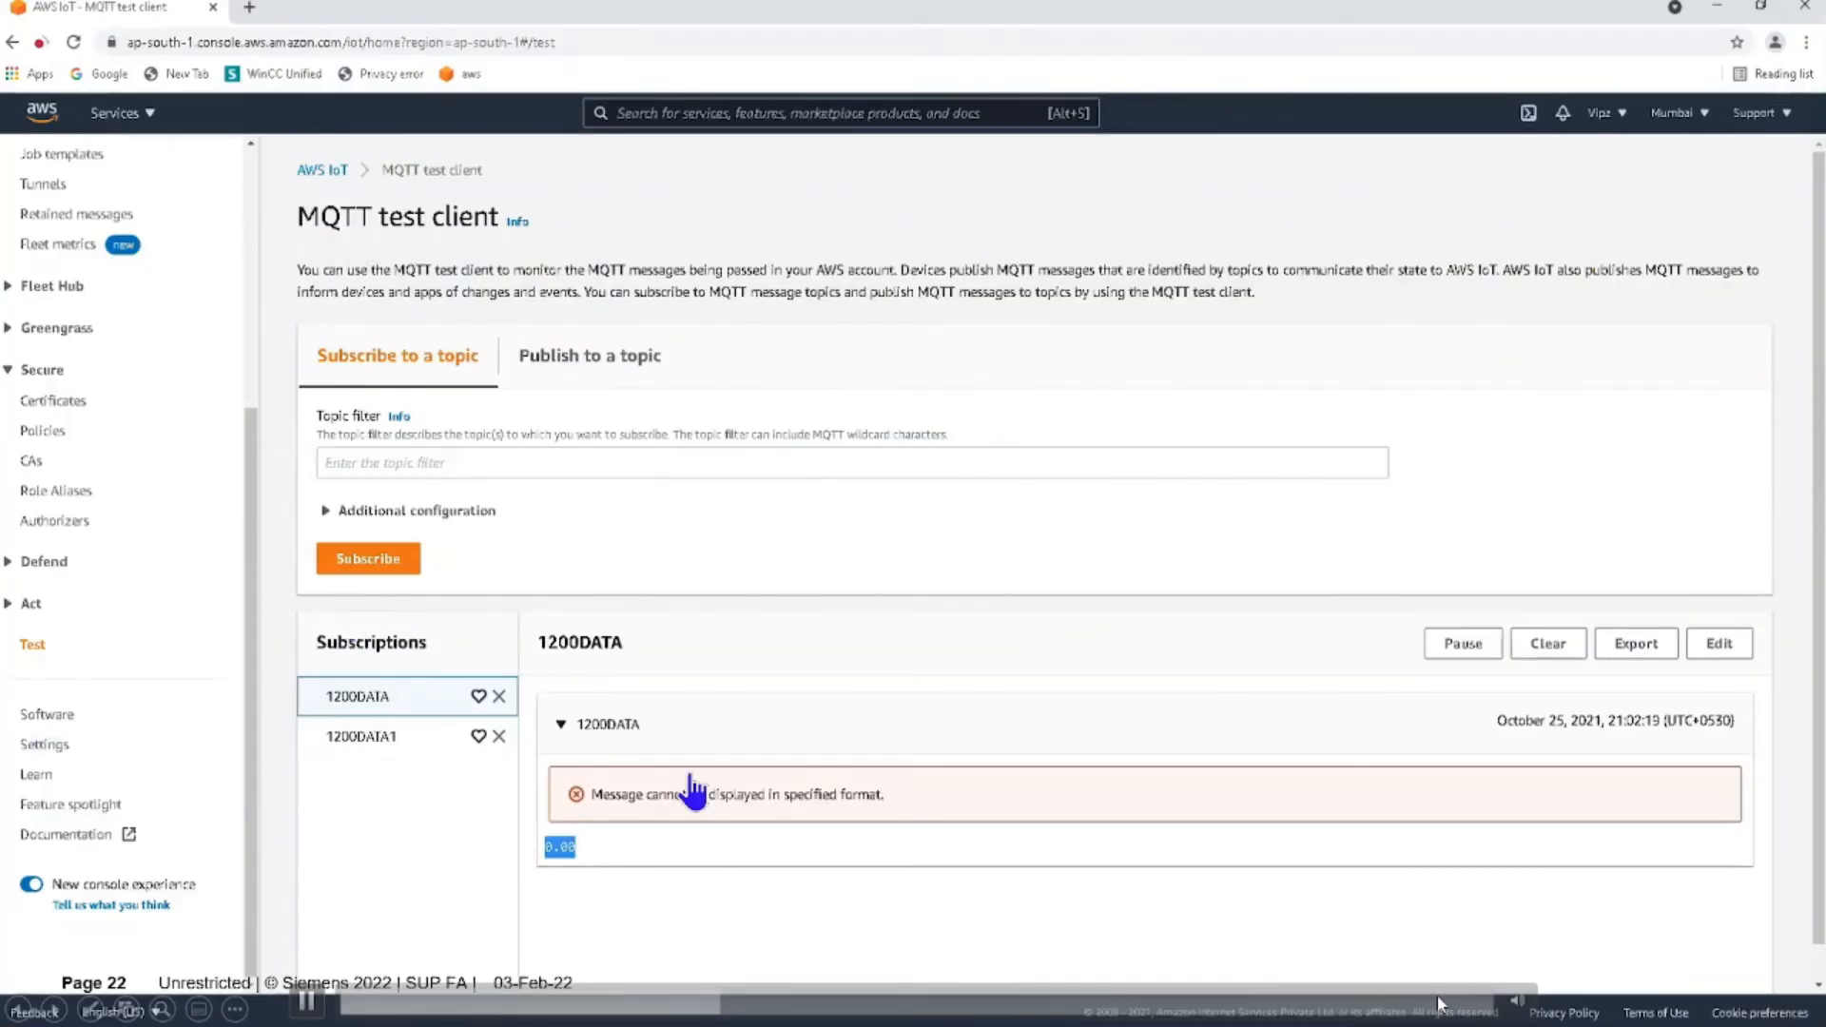
- With the 1200DATA messages cleared in the MQTT test client, set Real1 in DataDB to 20.36 and modify publish in MqttDb to TRUE
{"action": "left_click", "coordinate": [1549, 643]}
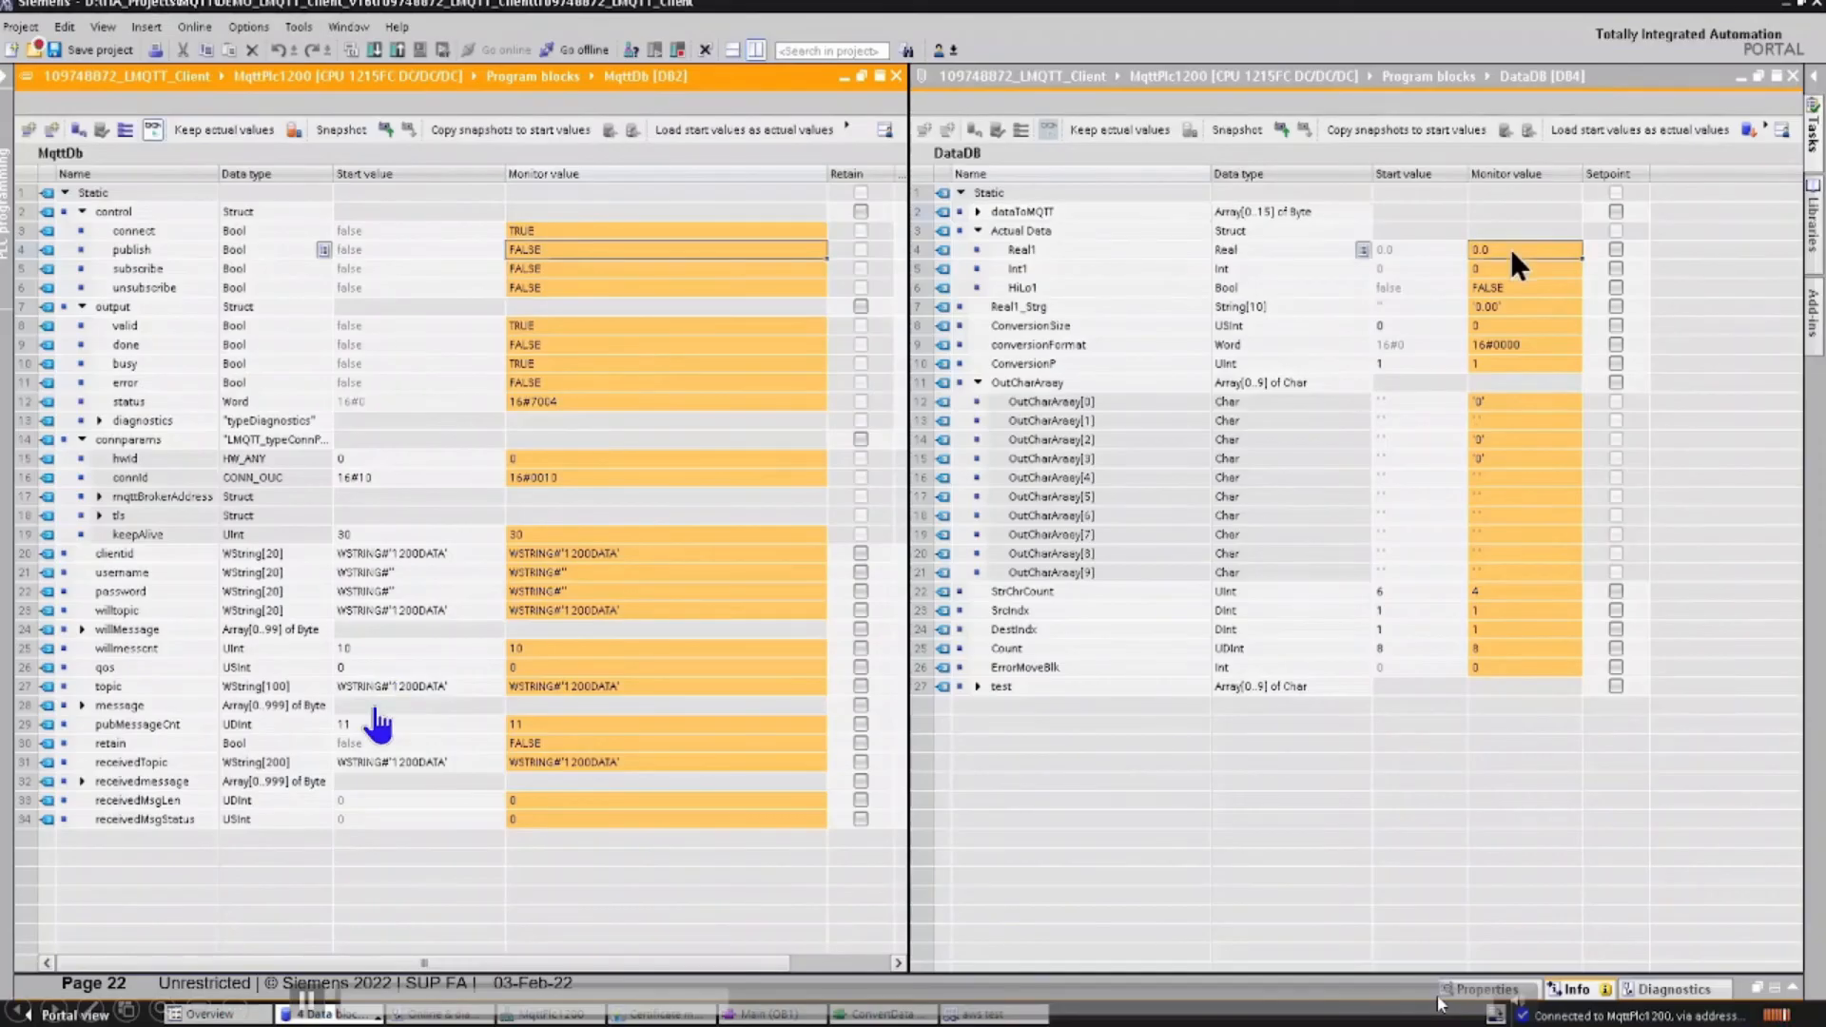
{"action": "key", "text": "shift+F9"}
{"action": "type", "text": "20.36"}
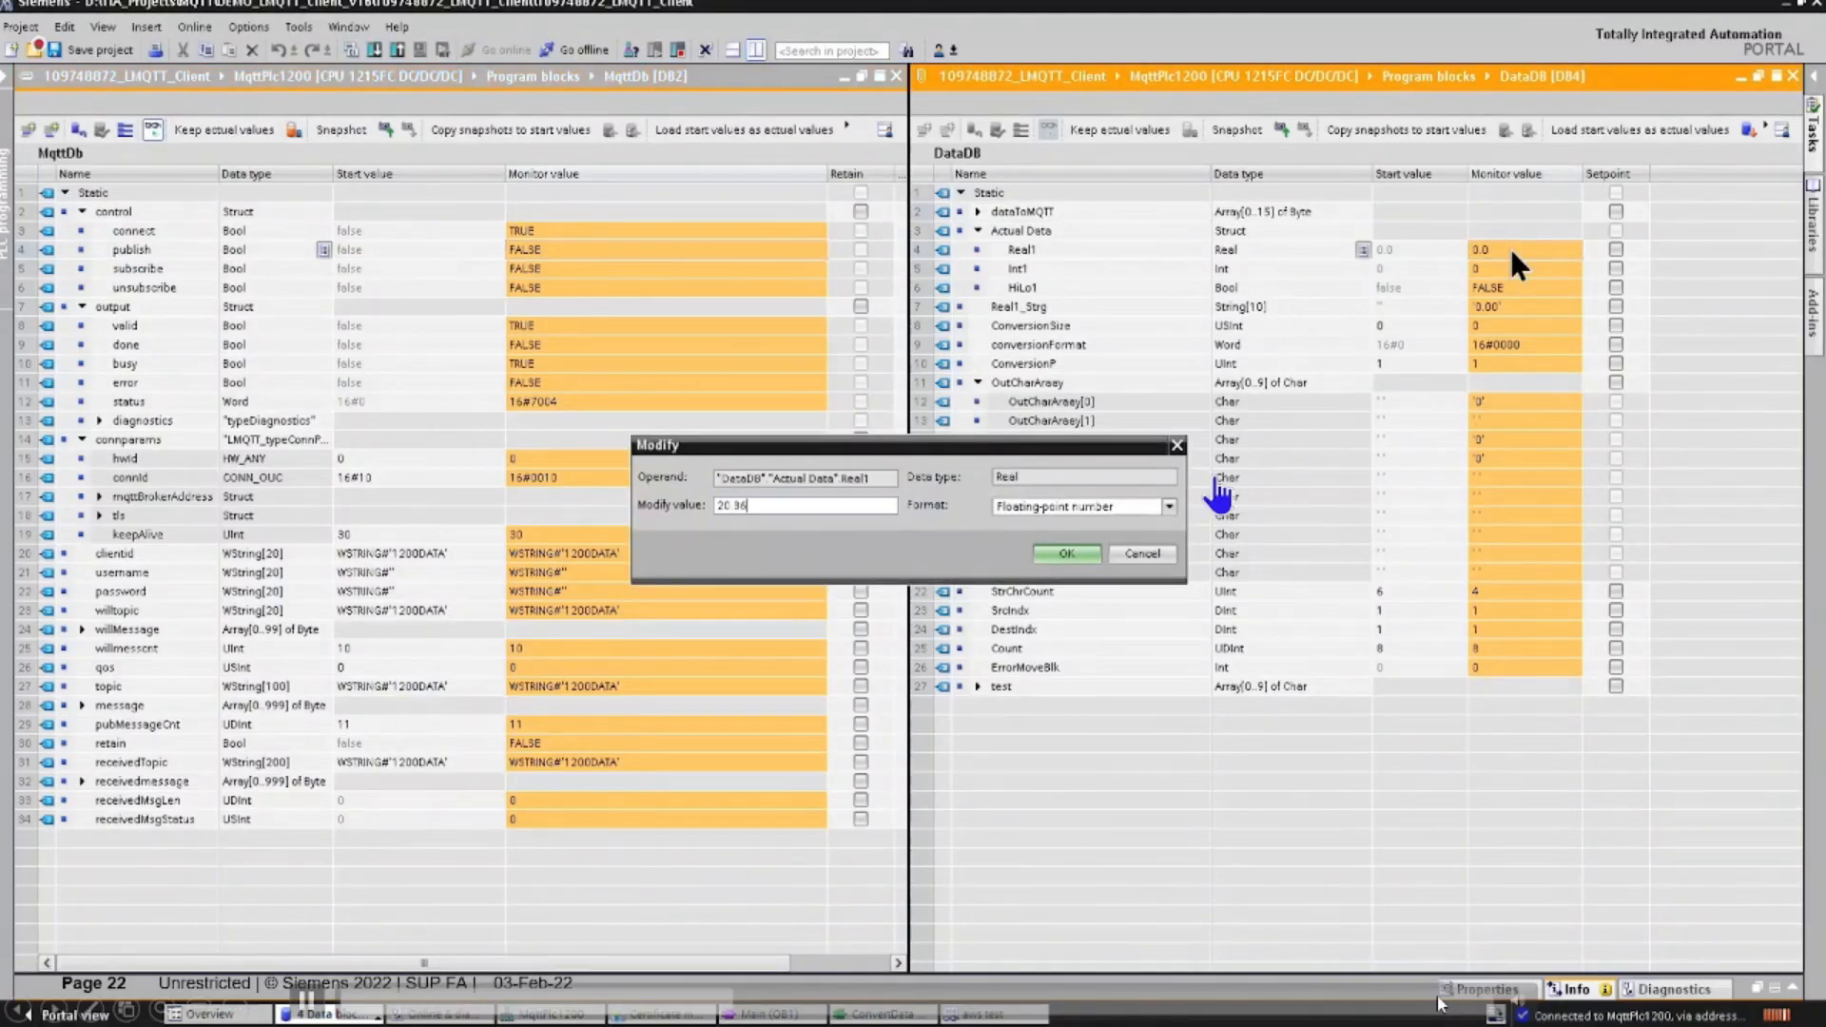
{"action": "key", "text": "Return"}
{"action": "double_click", "coordinate": [550, 253]}
{"action": "key", "text": "Return"}
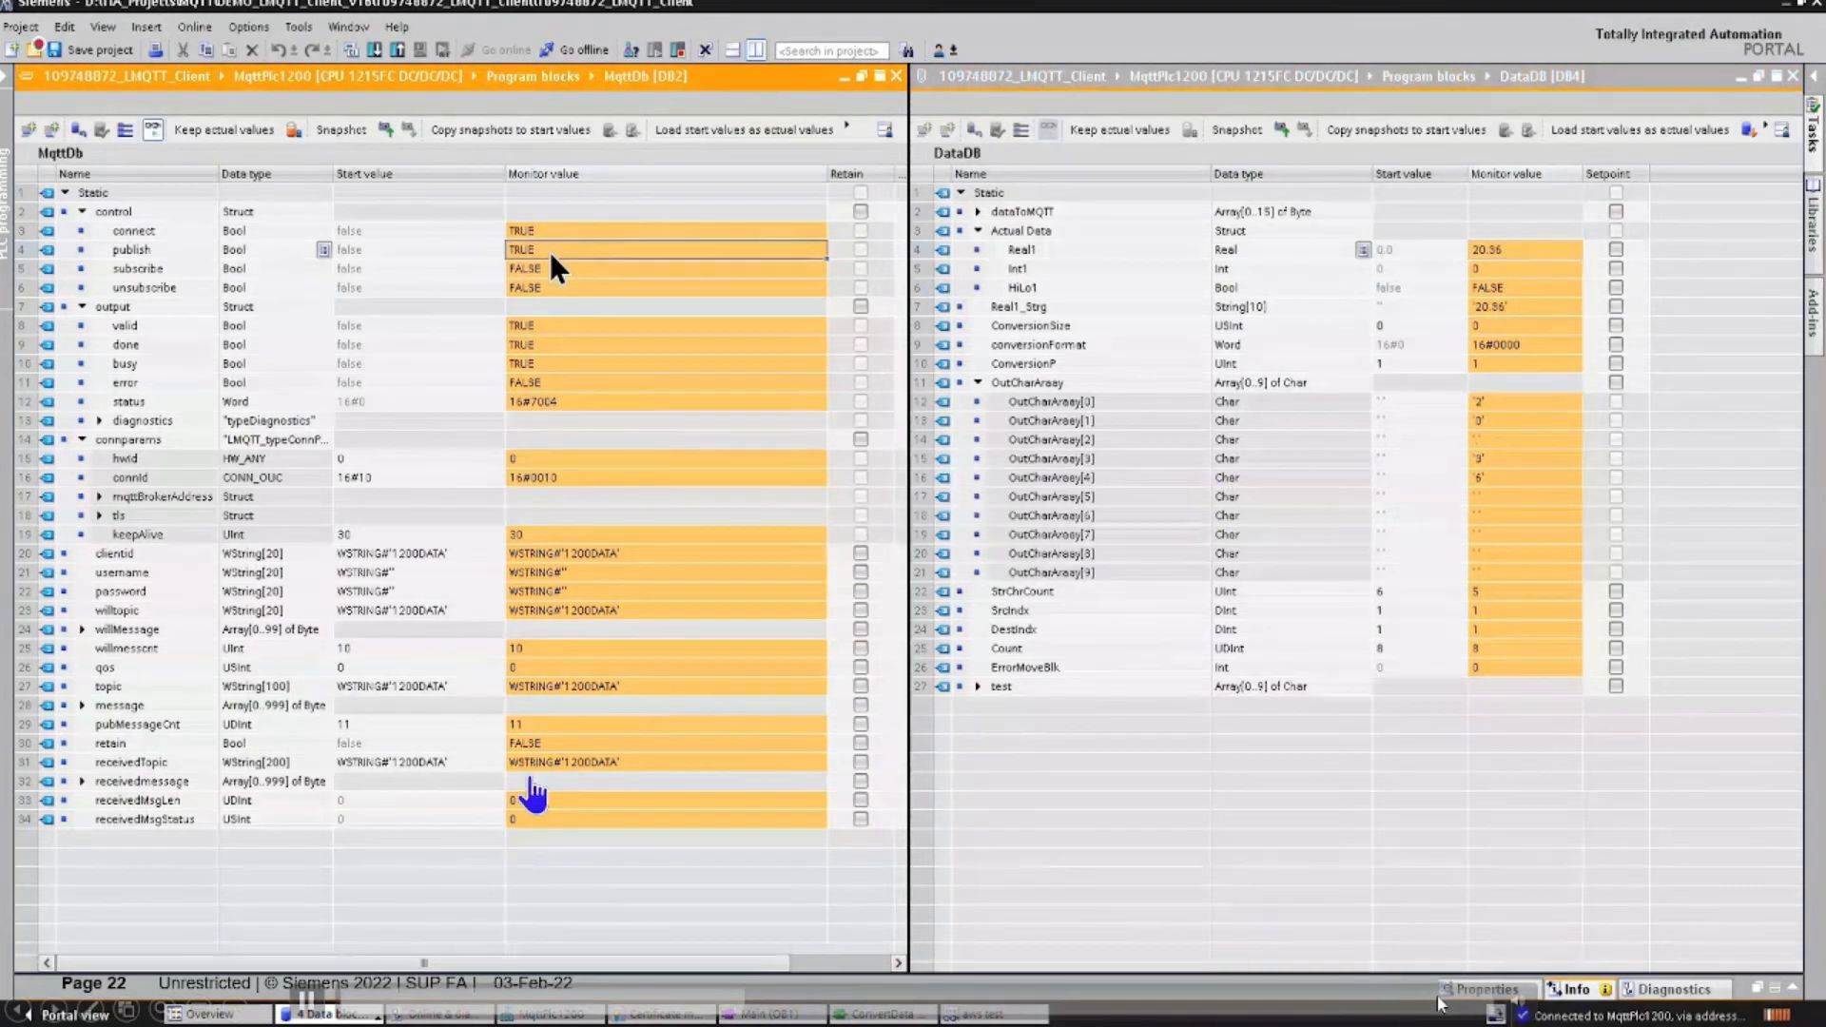
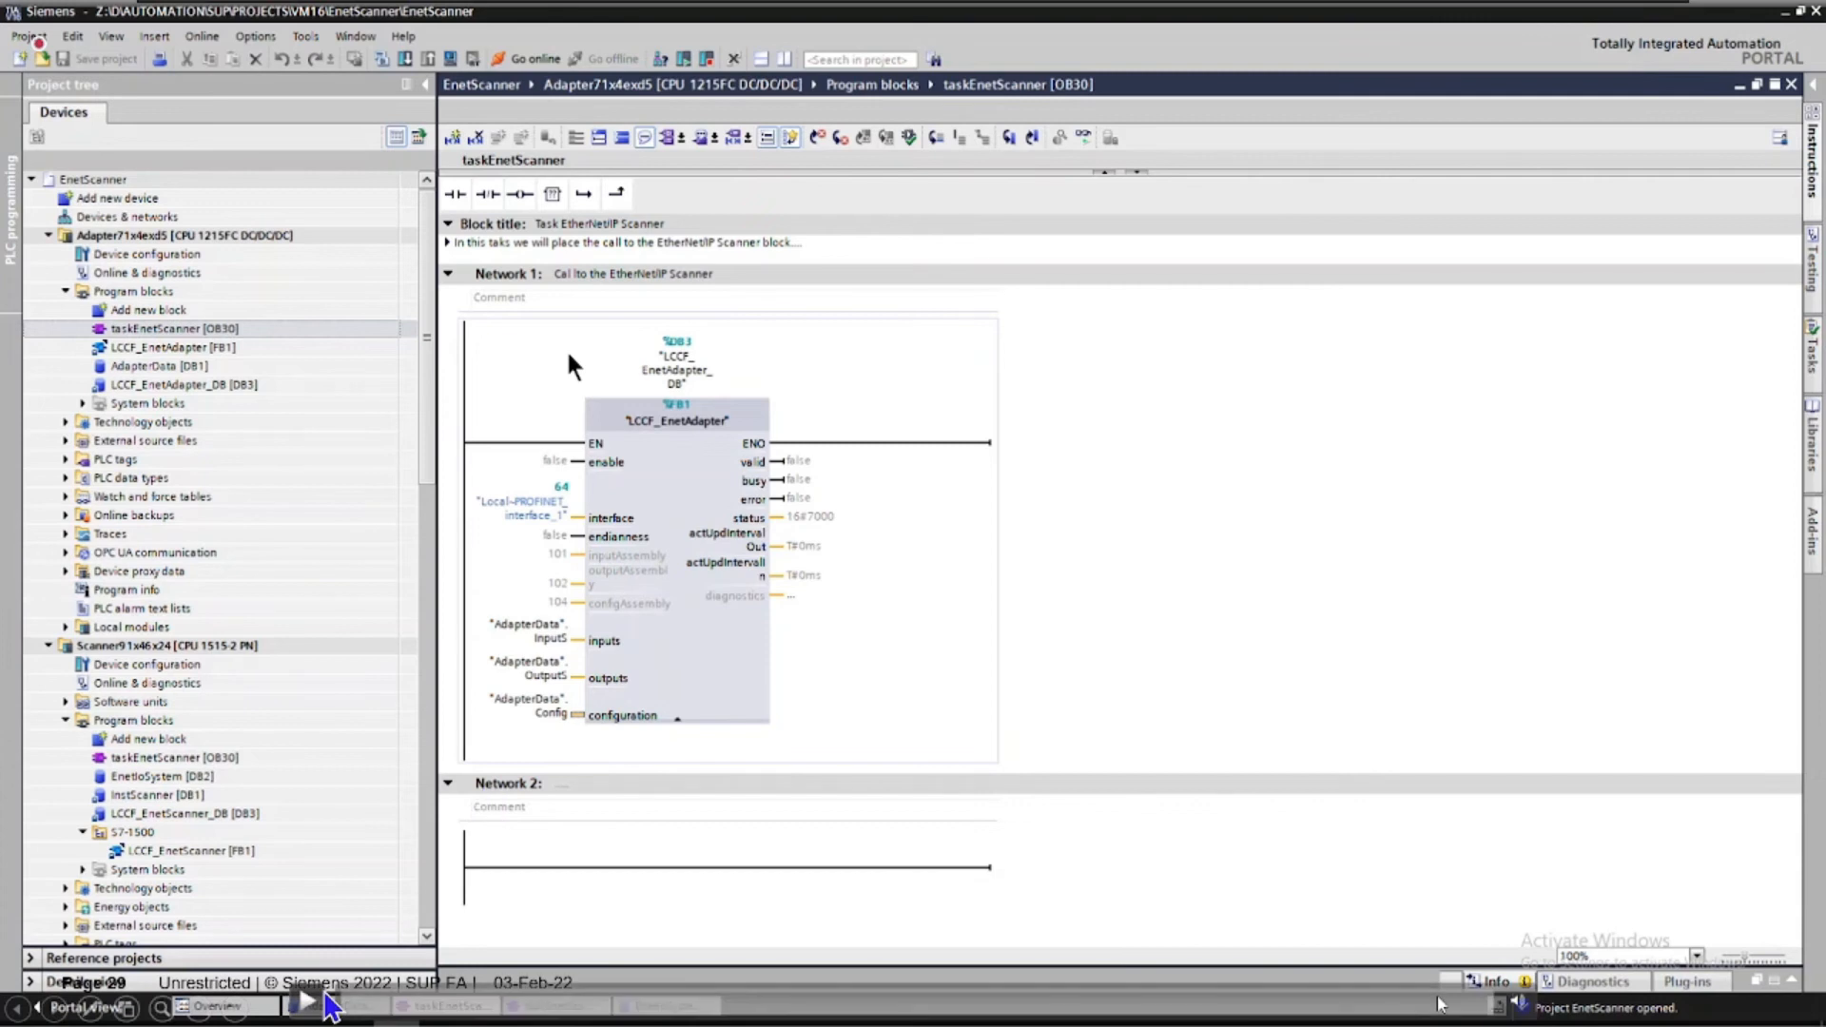
- Locate the Adapter71x4exd5 and Scanner91x46x24 PLCs and the Devices & networks entry in the EnetScanner project
{"action": "left_click", "coordinate": [118, 237]}
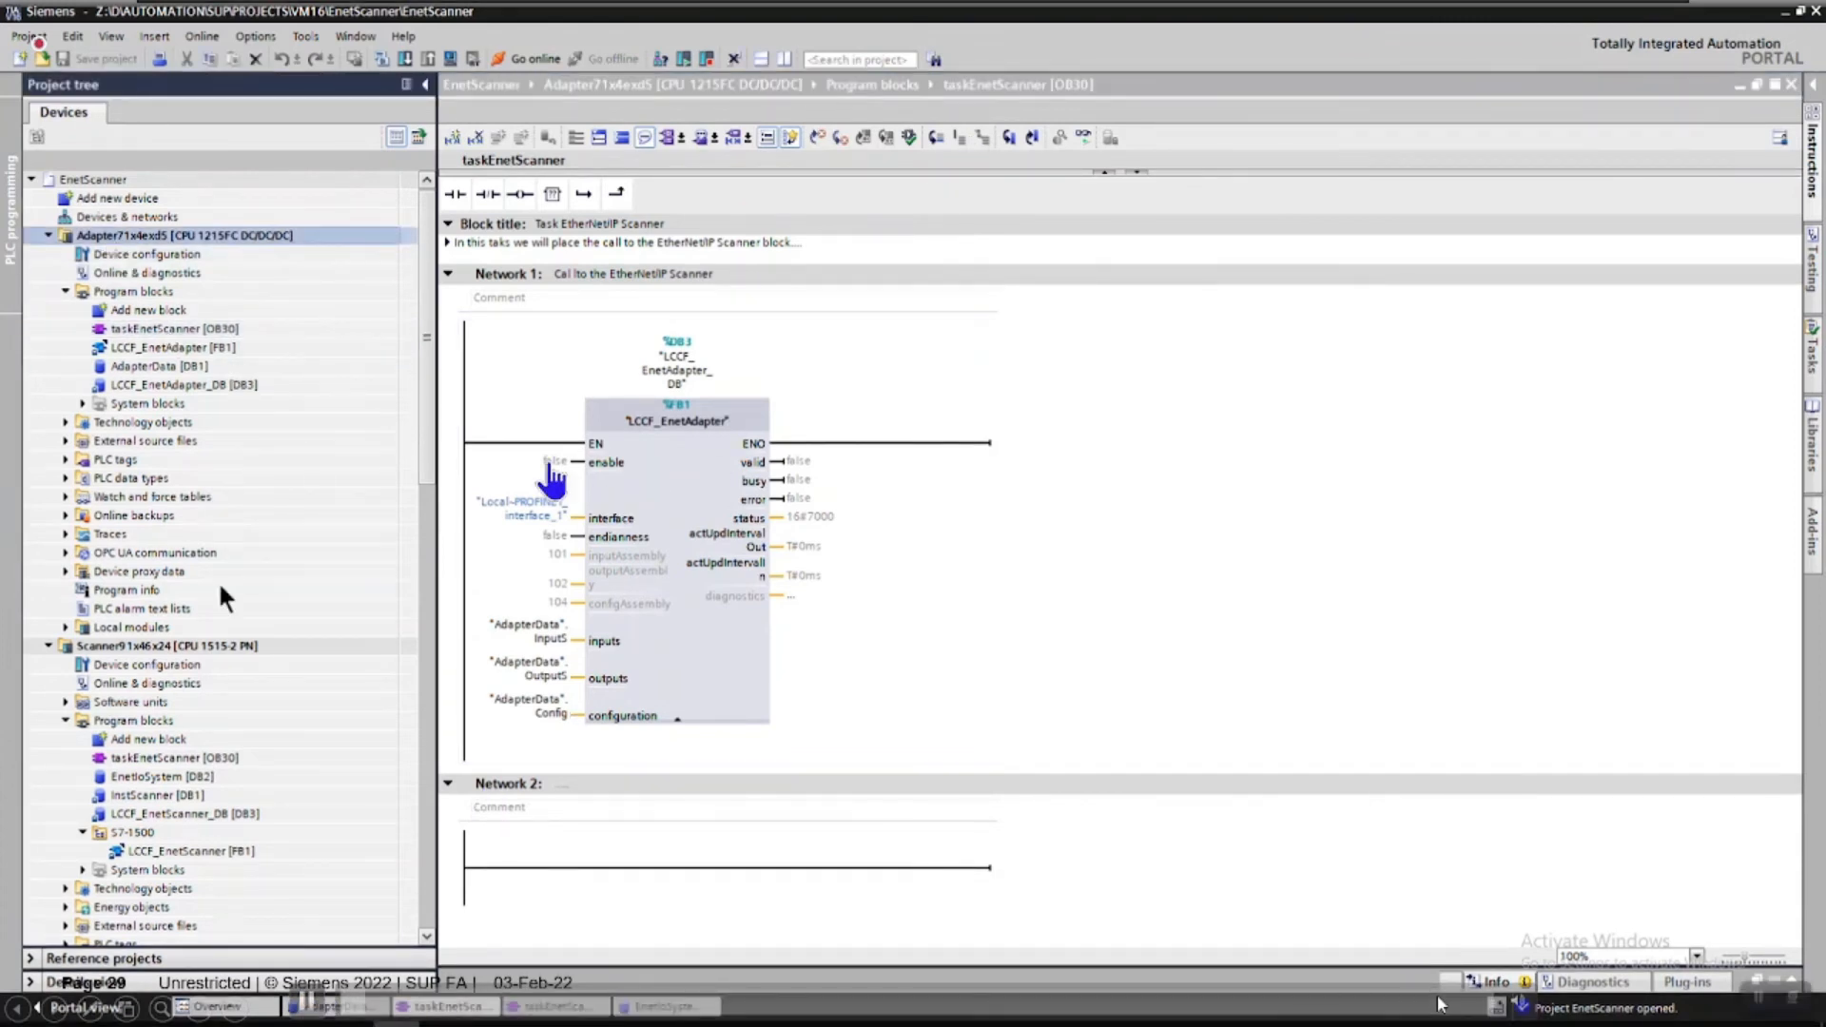
{"action": "left_click", "coordinate": [112, 647]}
{"action": "left_click", "coordinate": [123, 218]}
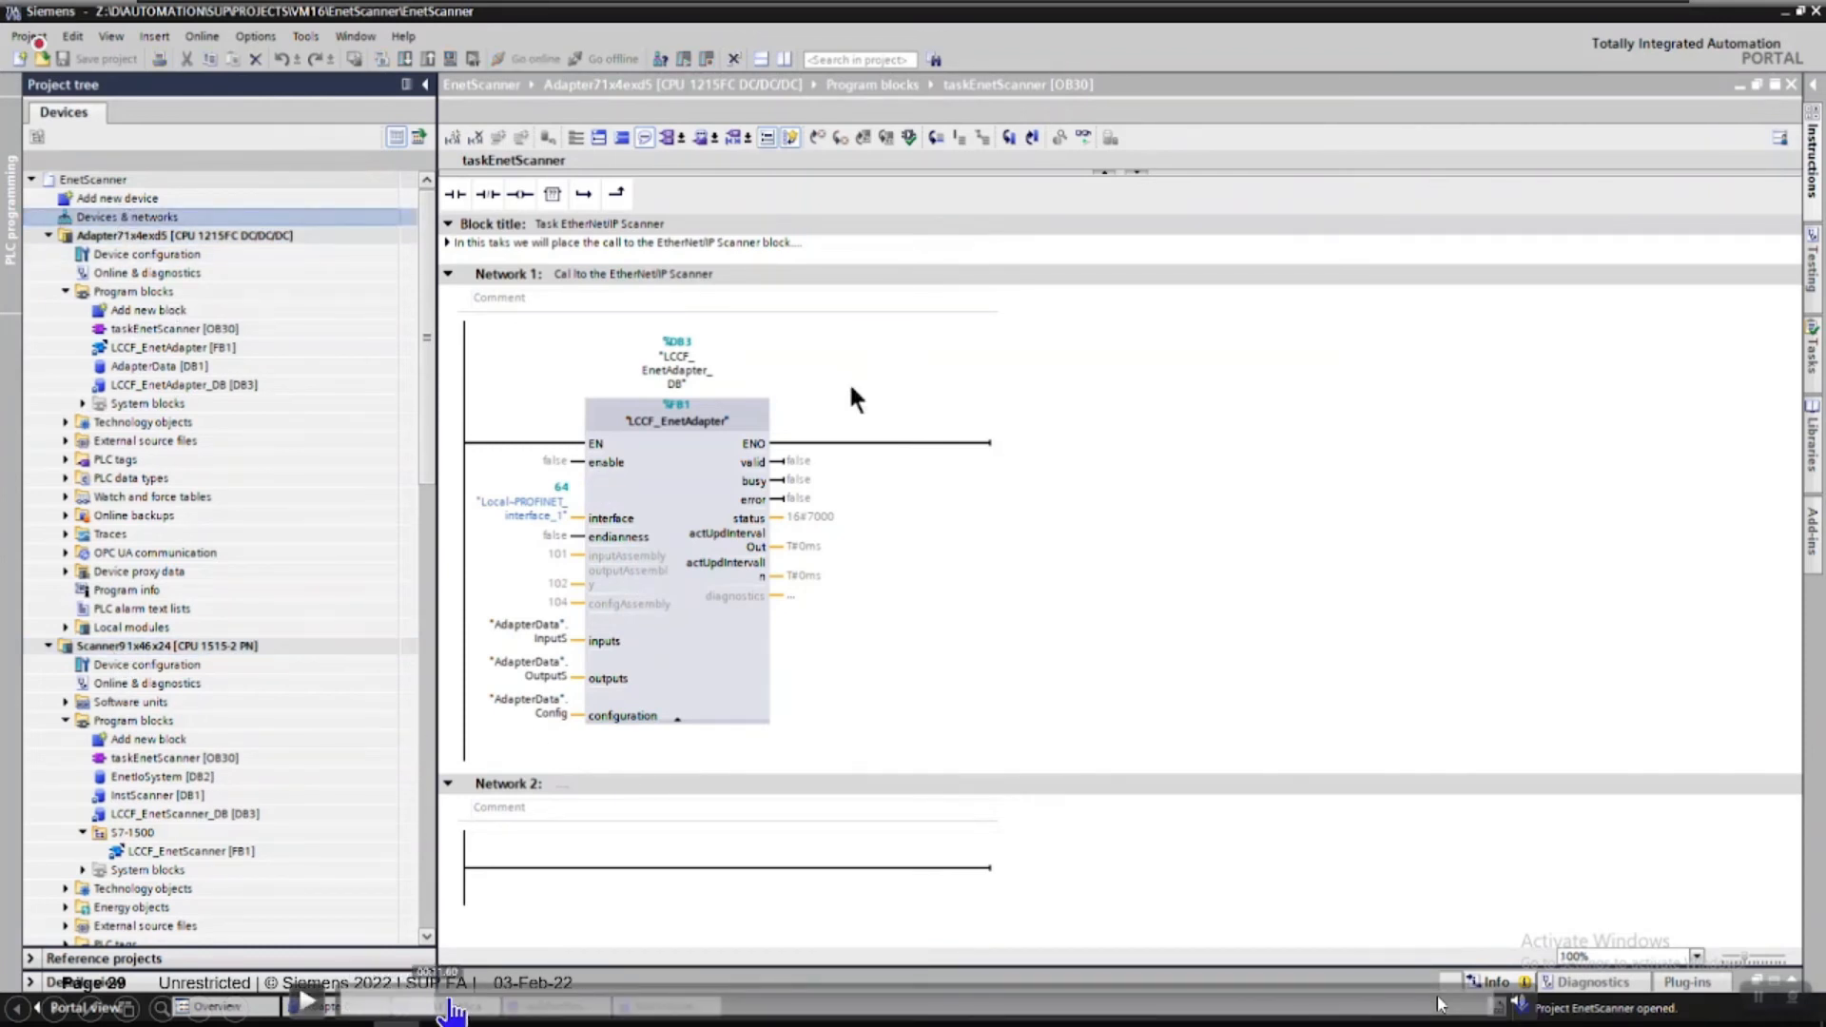
- Skip the demo video ahead to review the scanner and adapter block calls and the Inputs, Outputs and Config arrays in AdapterData
{"action": "left_click_drag", "start_coordinate": [466, 1001], "coordinate": [635, 1019]}
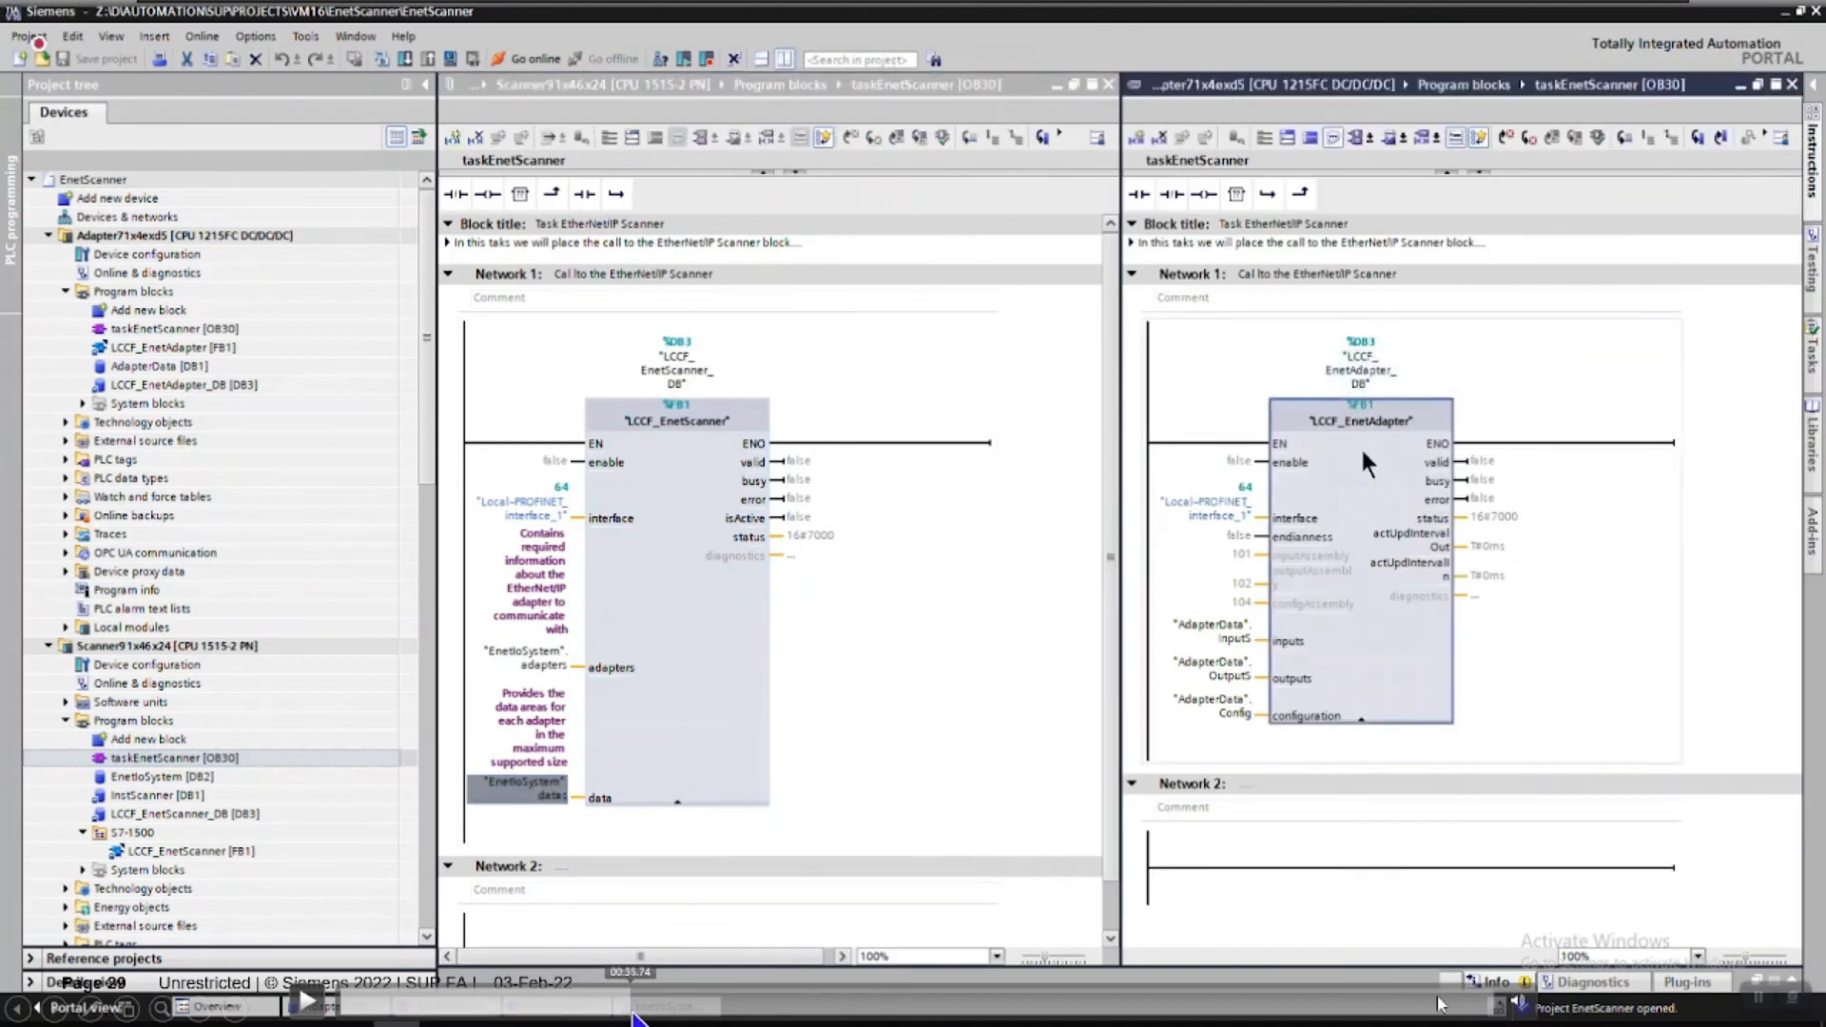
{"action": "left_click_drag", "start_coordinate": [635, 1019], "coordinate": [873, 1021]}
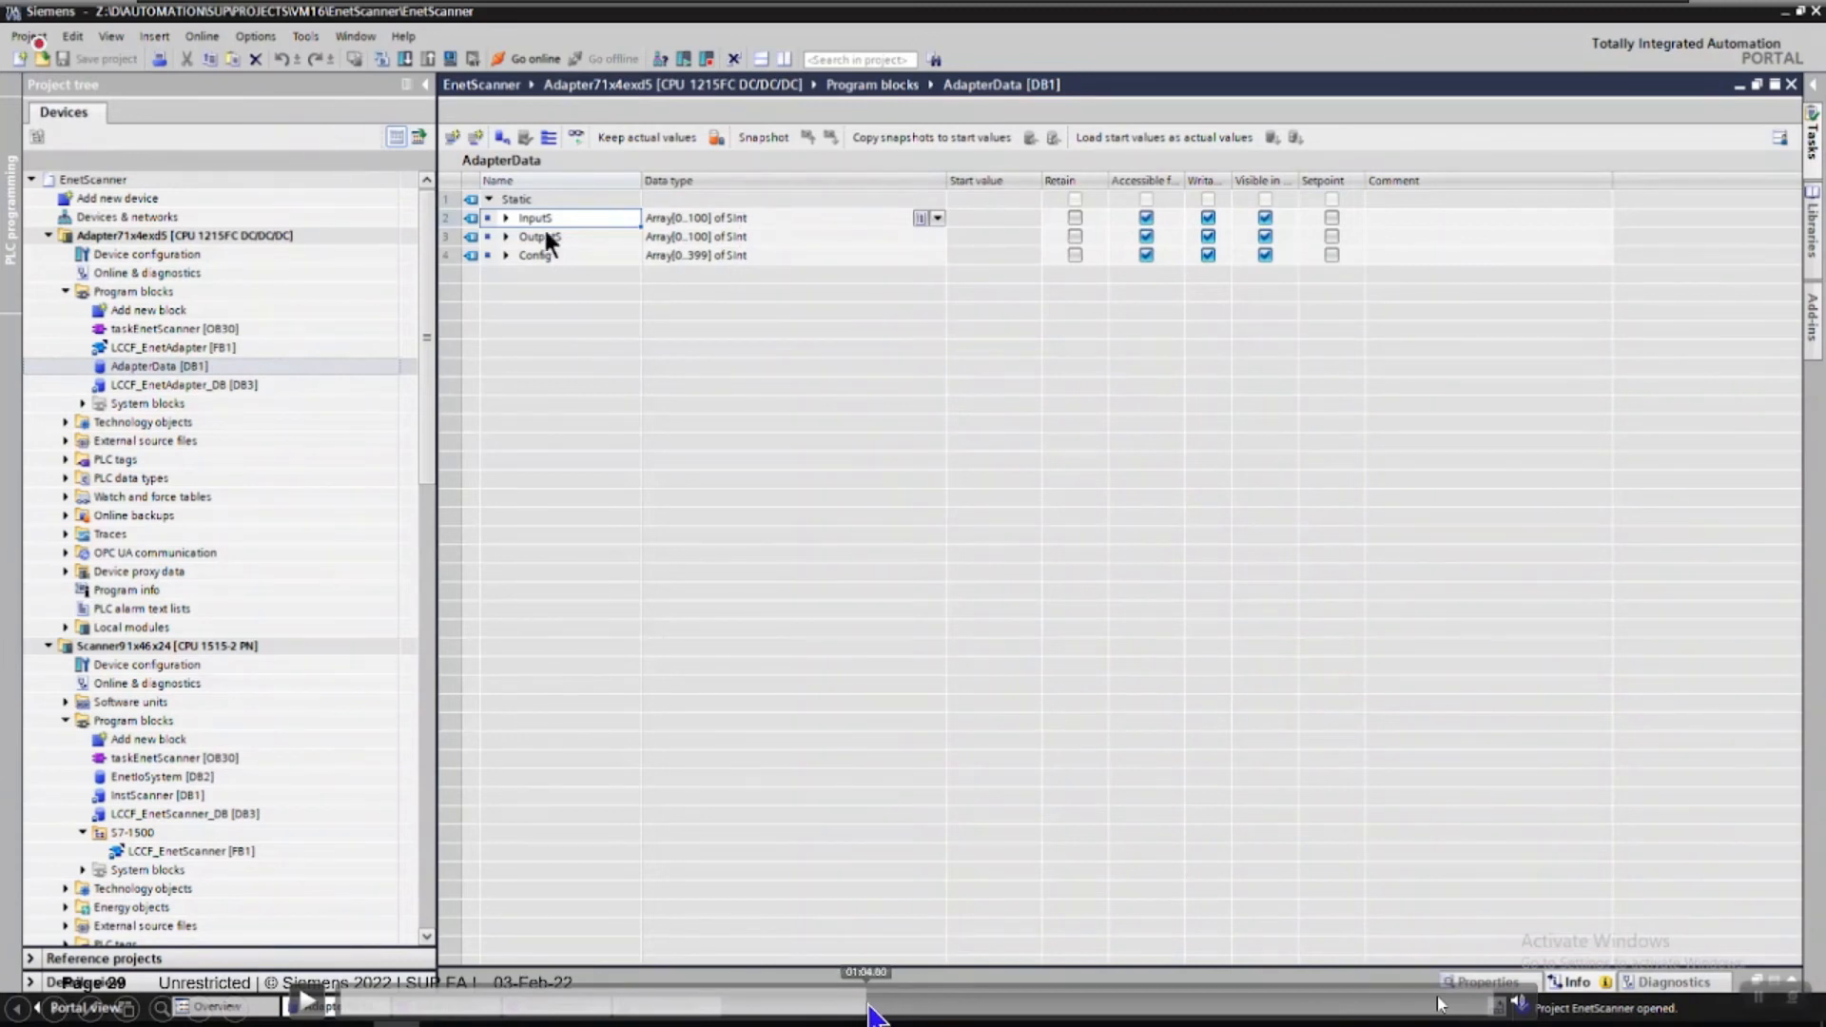
{"action": "left_click_drag", "start_coordinate": [873, 1020], "coordinate": [908, 1020]}
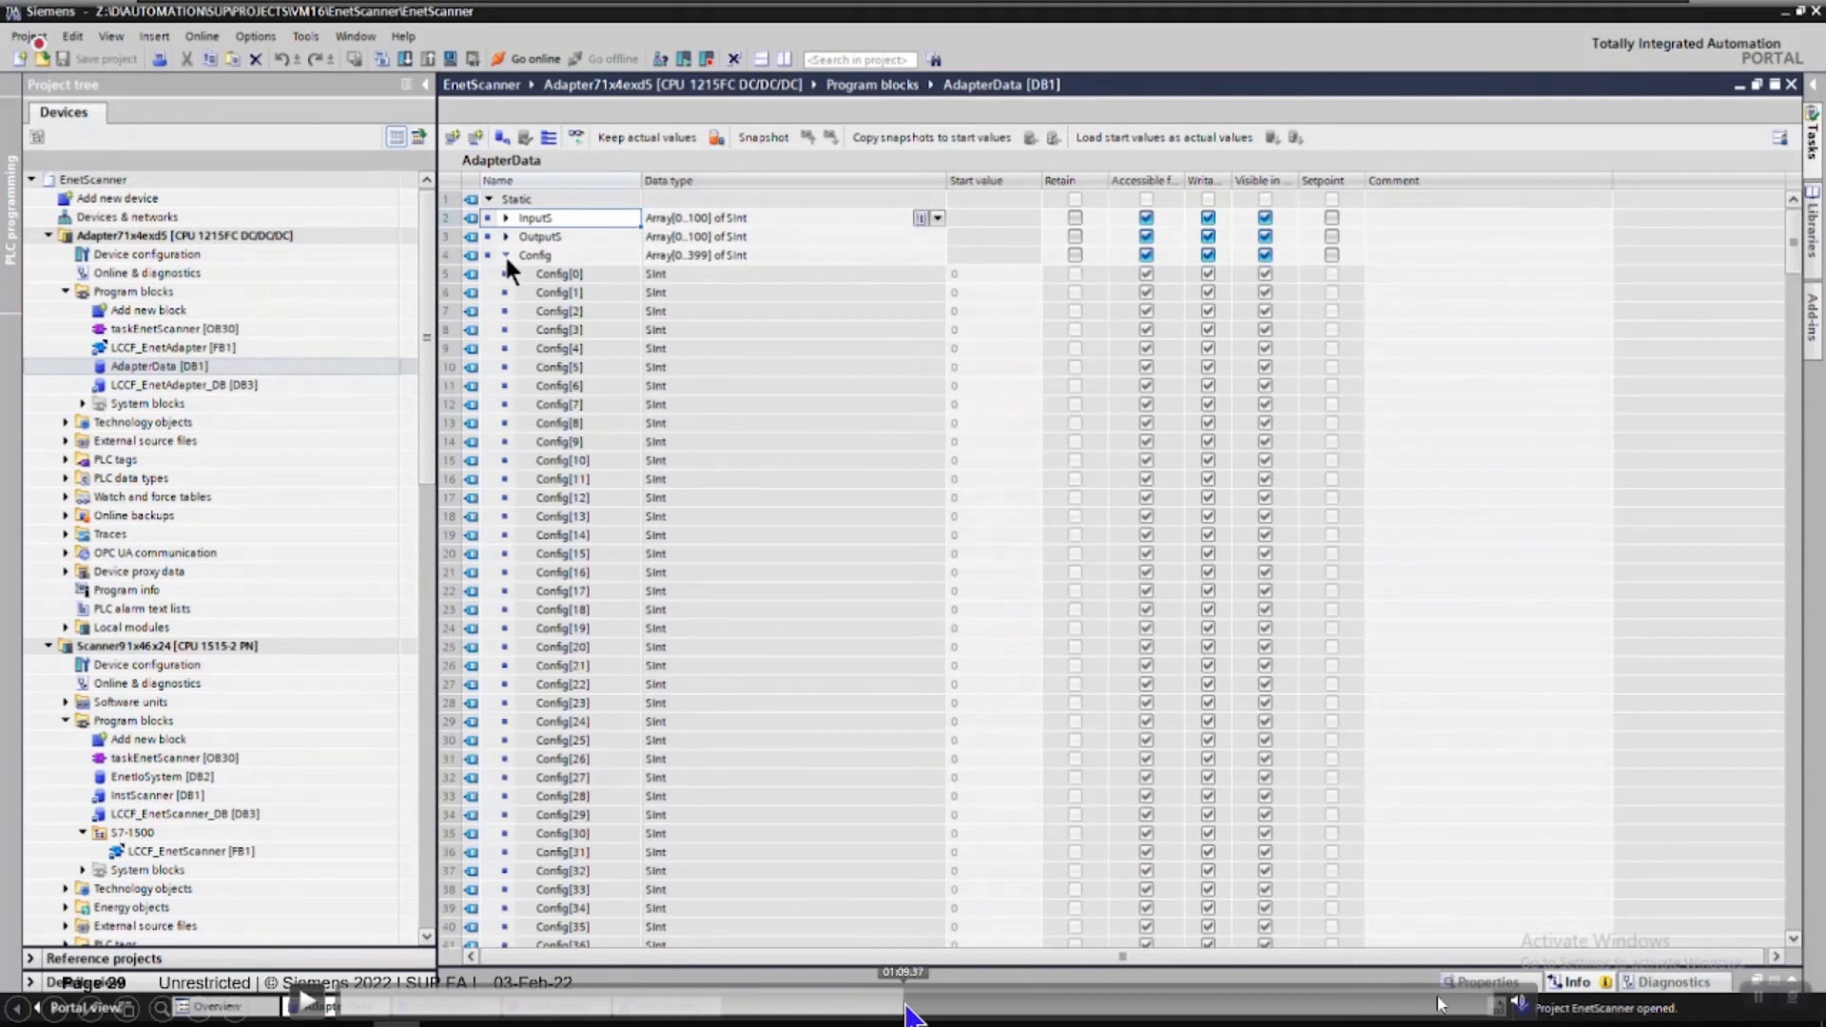
{"action": "left_click_drag", "start_coordinate": [907, 1005], "coordinate": [954, 1004]}
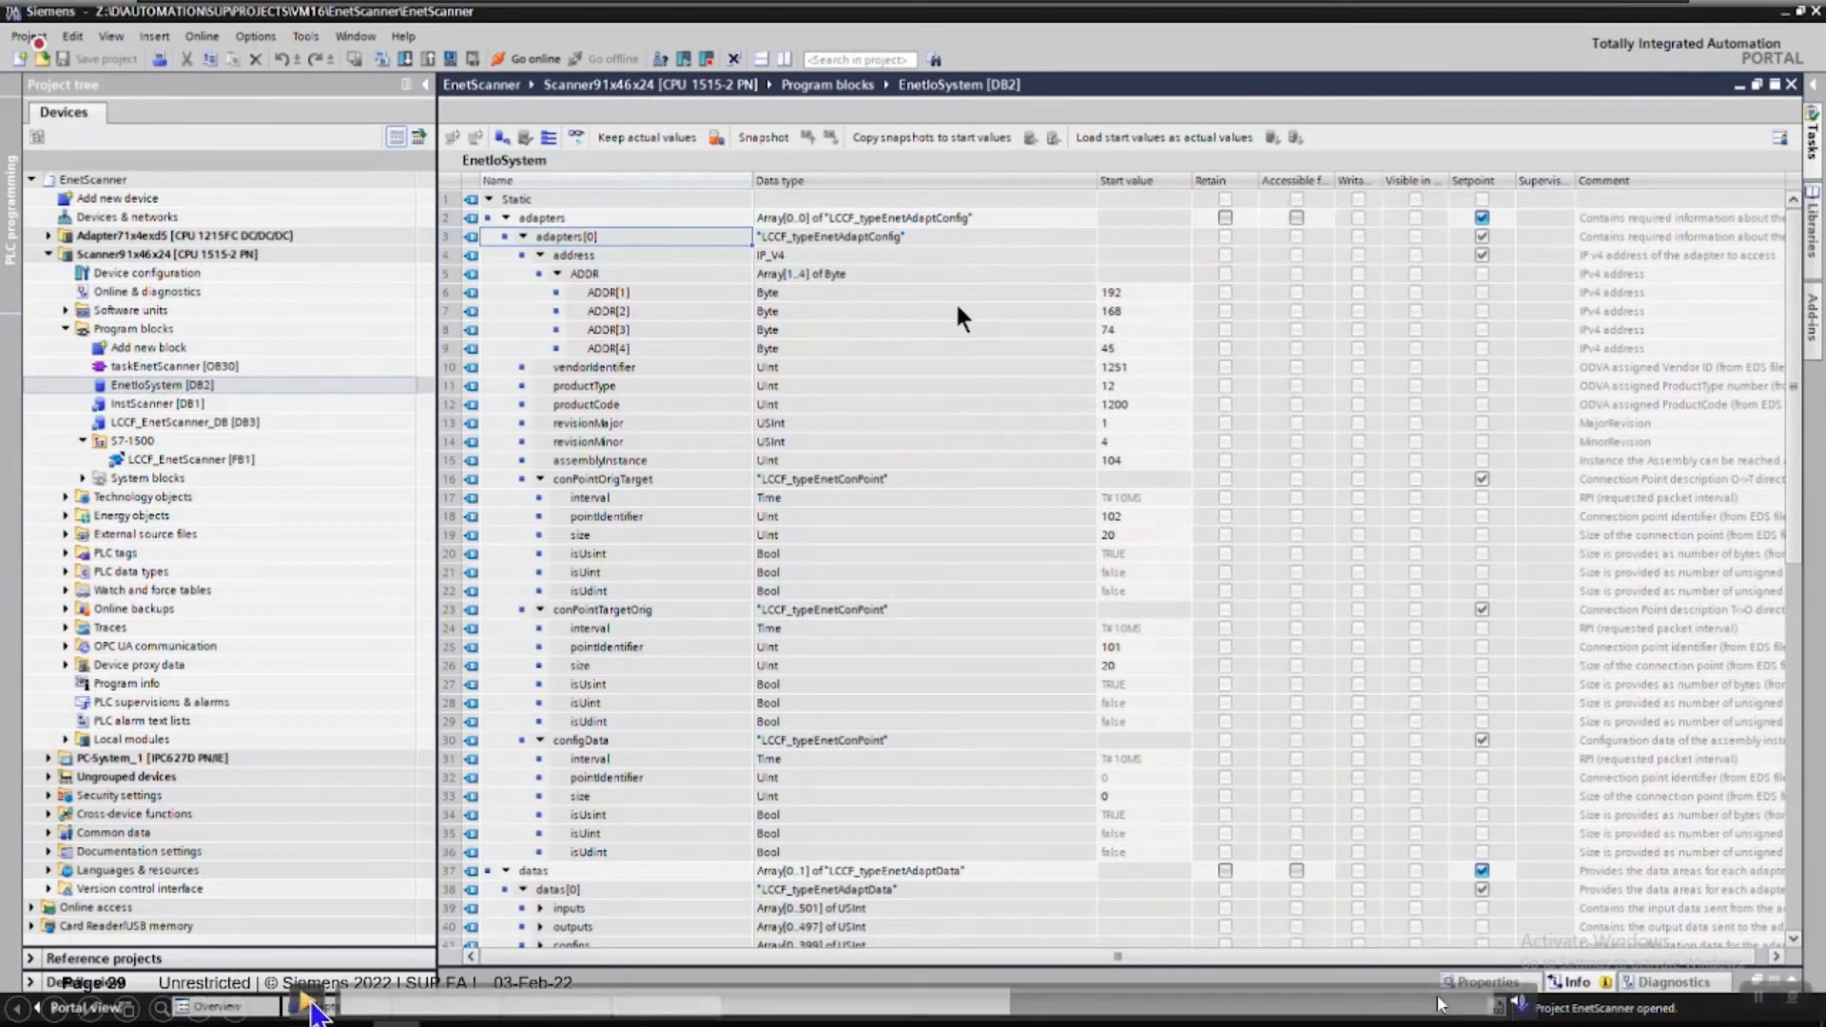
- Examine the adapter's IP address bytes and the start values from vendorIdentifier to assemblyInstance in EnetIoSystem
{"action": "left_click", "coordinate": [1137, 294]}
{"action": "left_click", "coordinate": [1136, 345]}
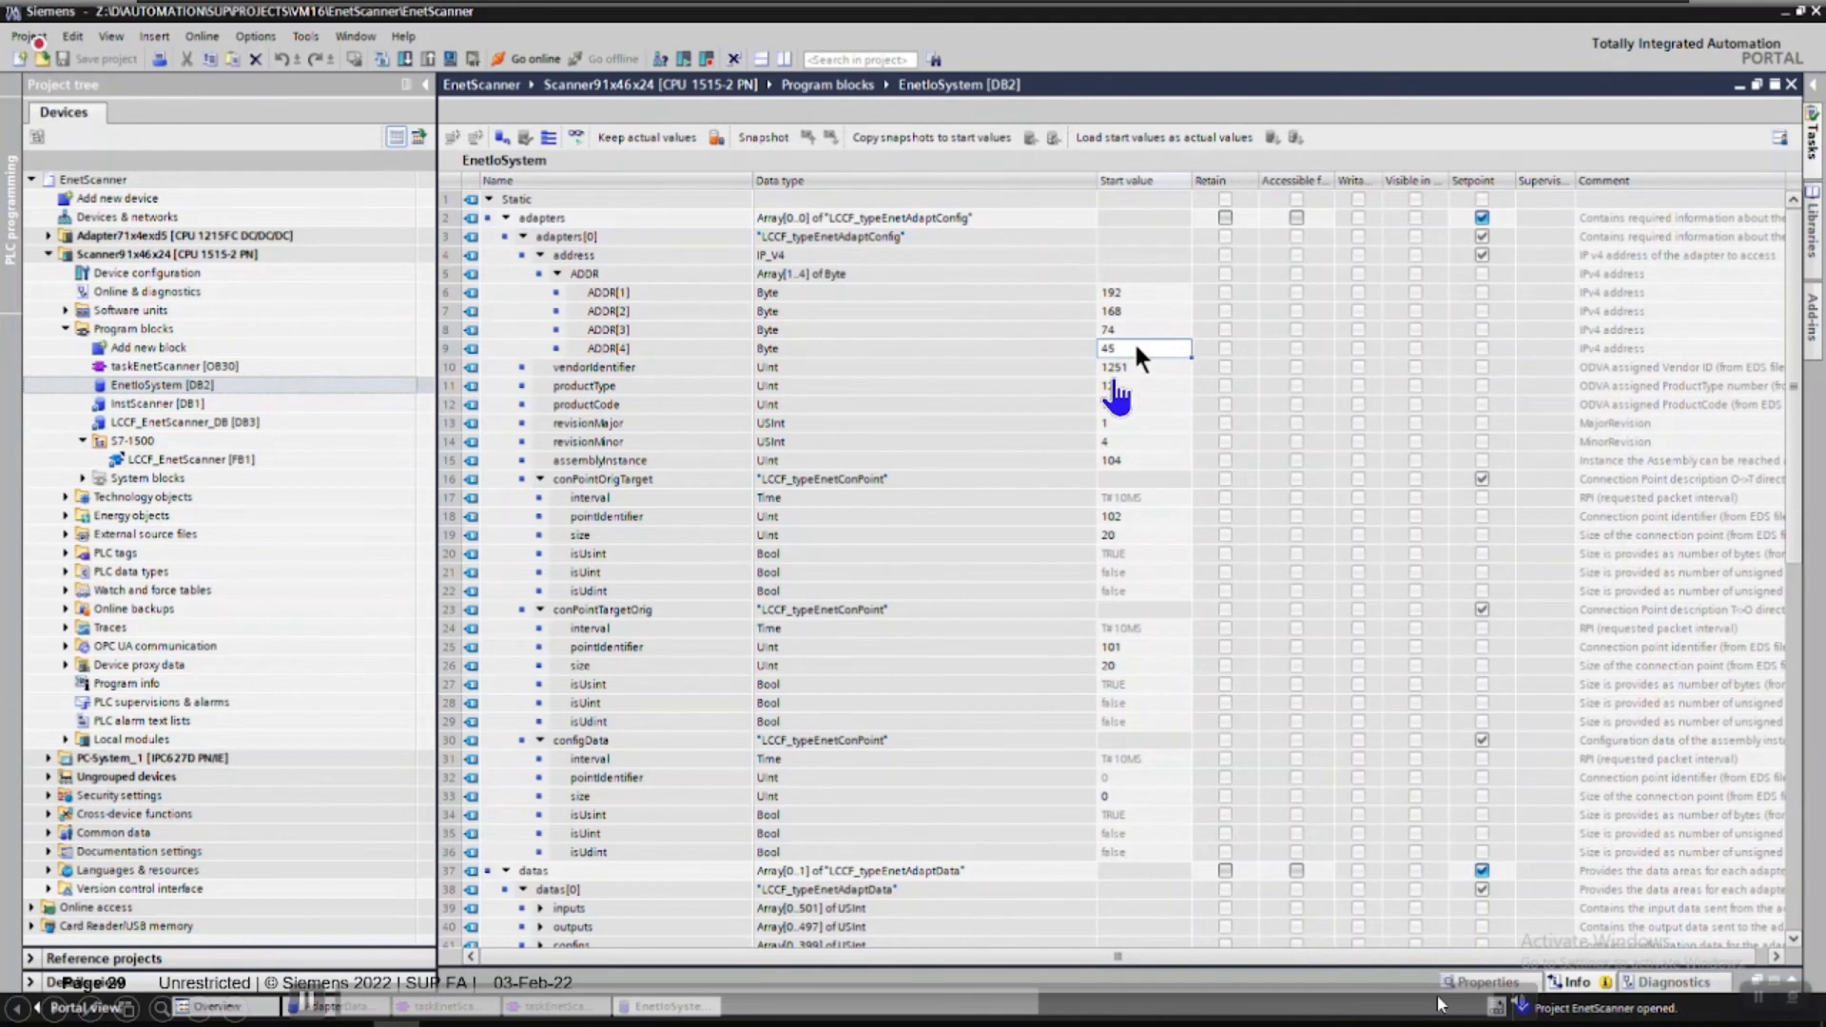
{"action": "left_click", "coordinate": [1146, 368]}
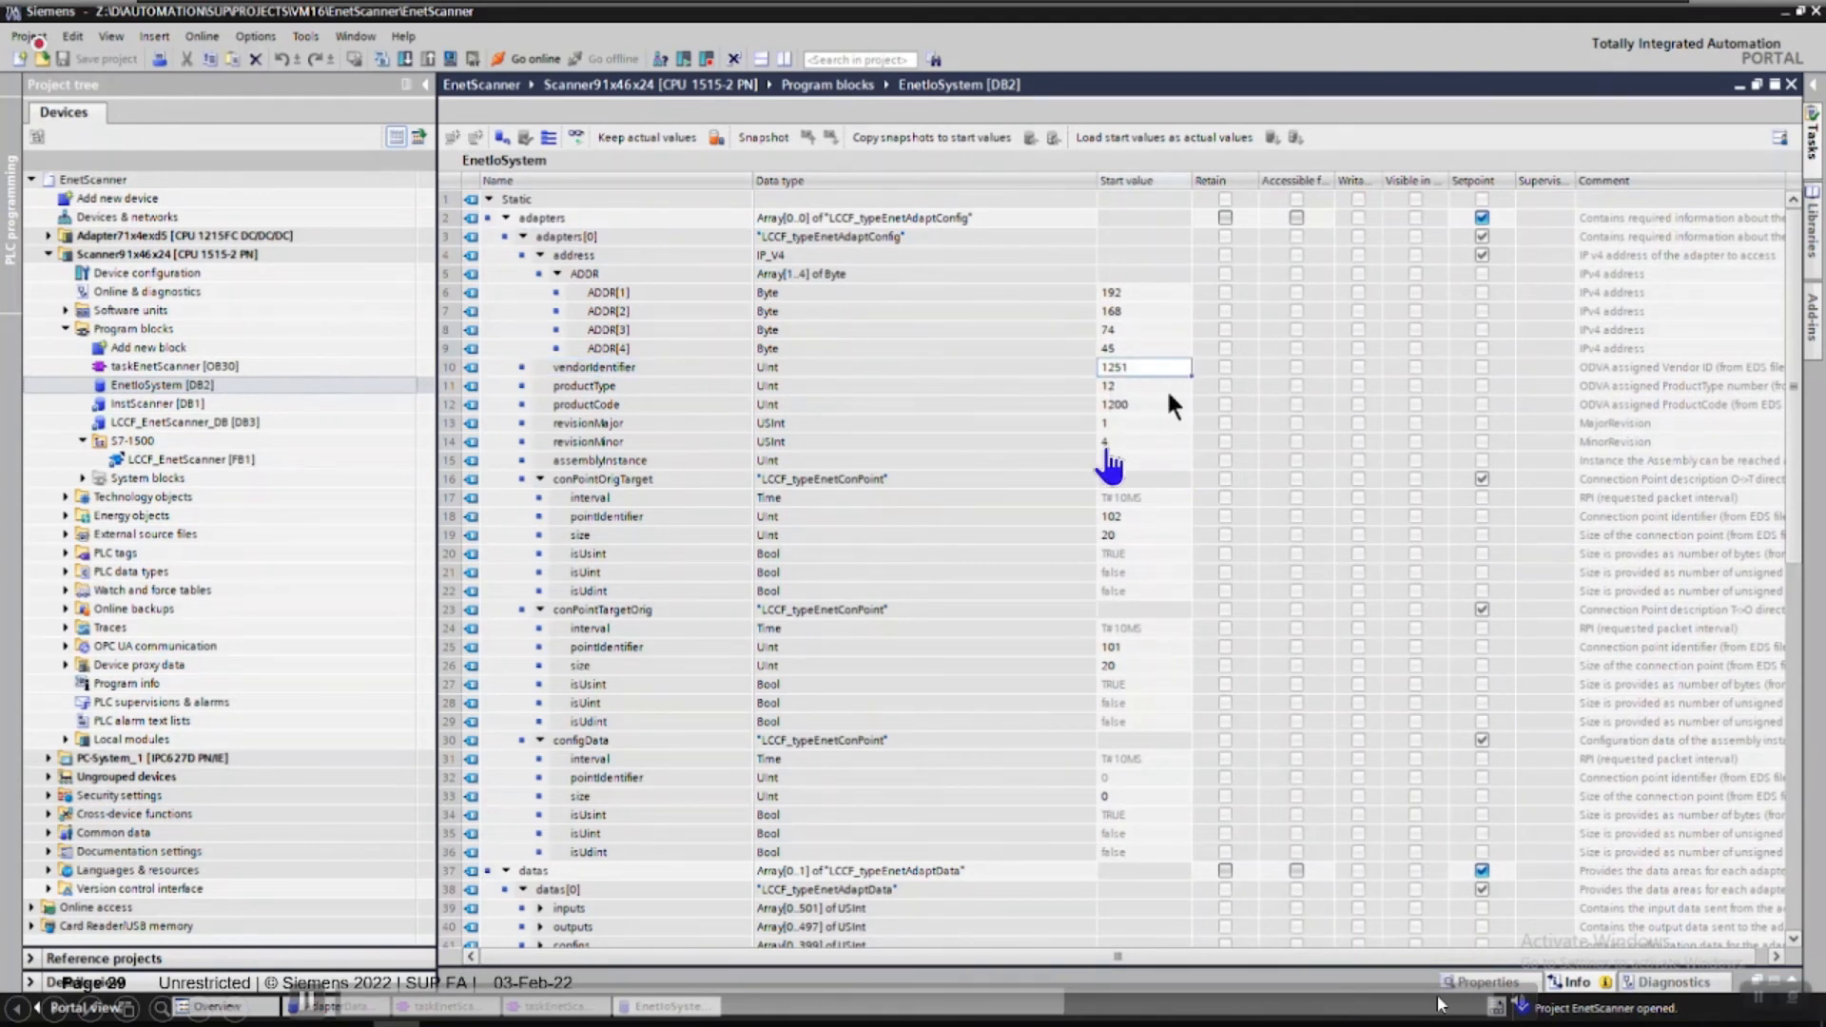
{"action": "left_click", "coordinate": [430, 404]}
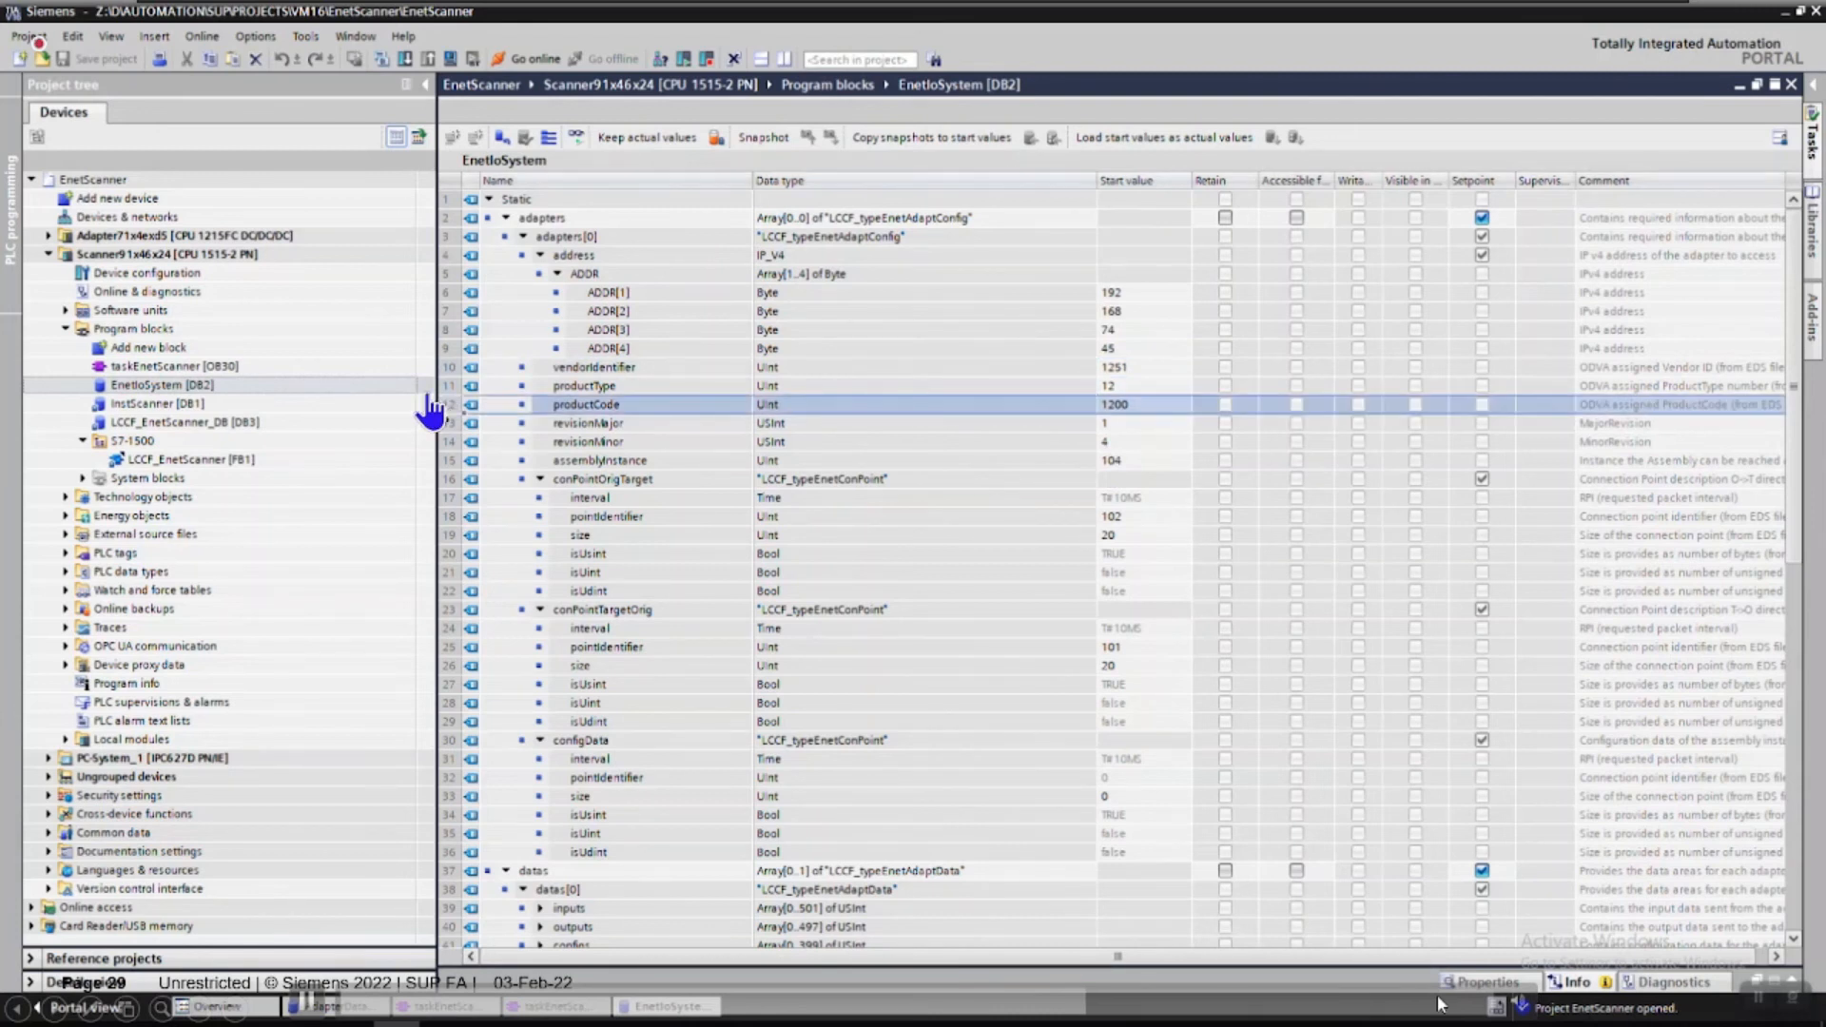
{"action": "key", "text": "Down"}
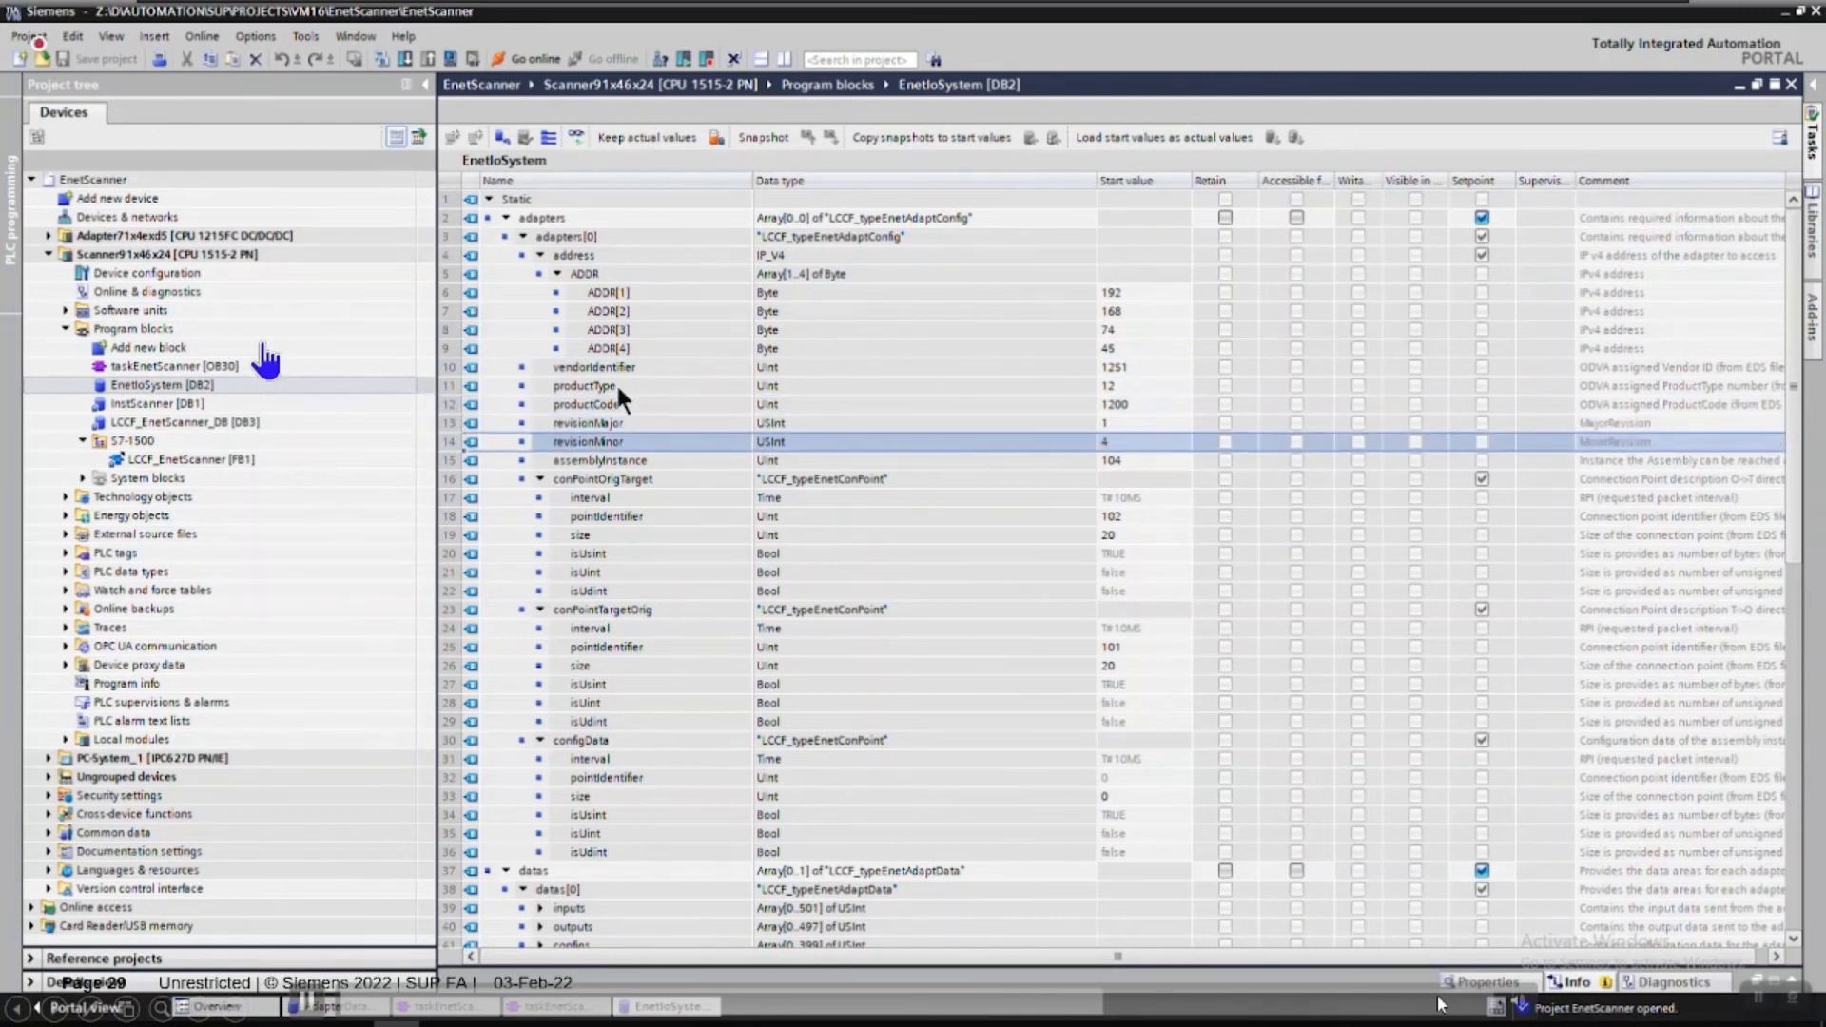
{"action": "left_click_drag", "start_coordinate": [596, 370], "coordinate": [1162, 459]}
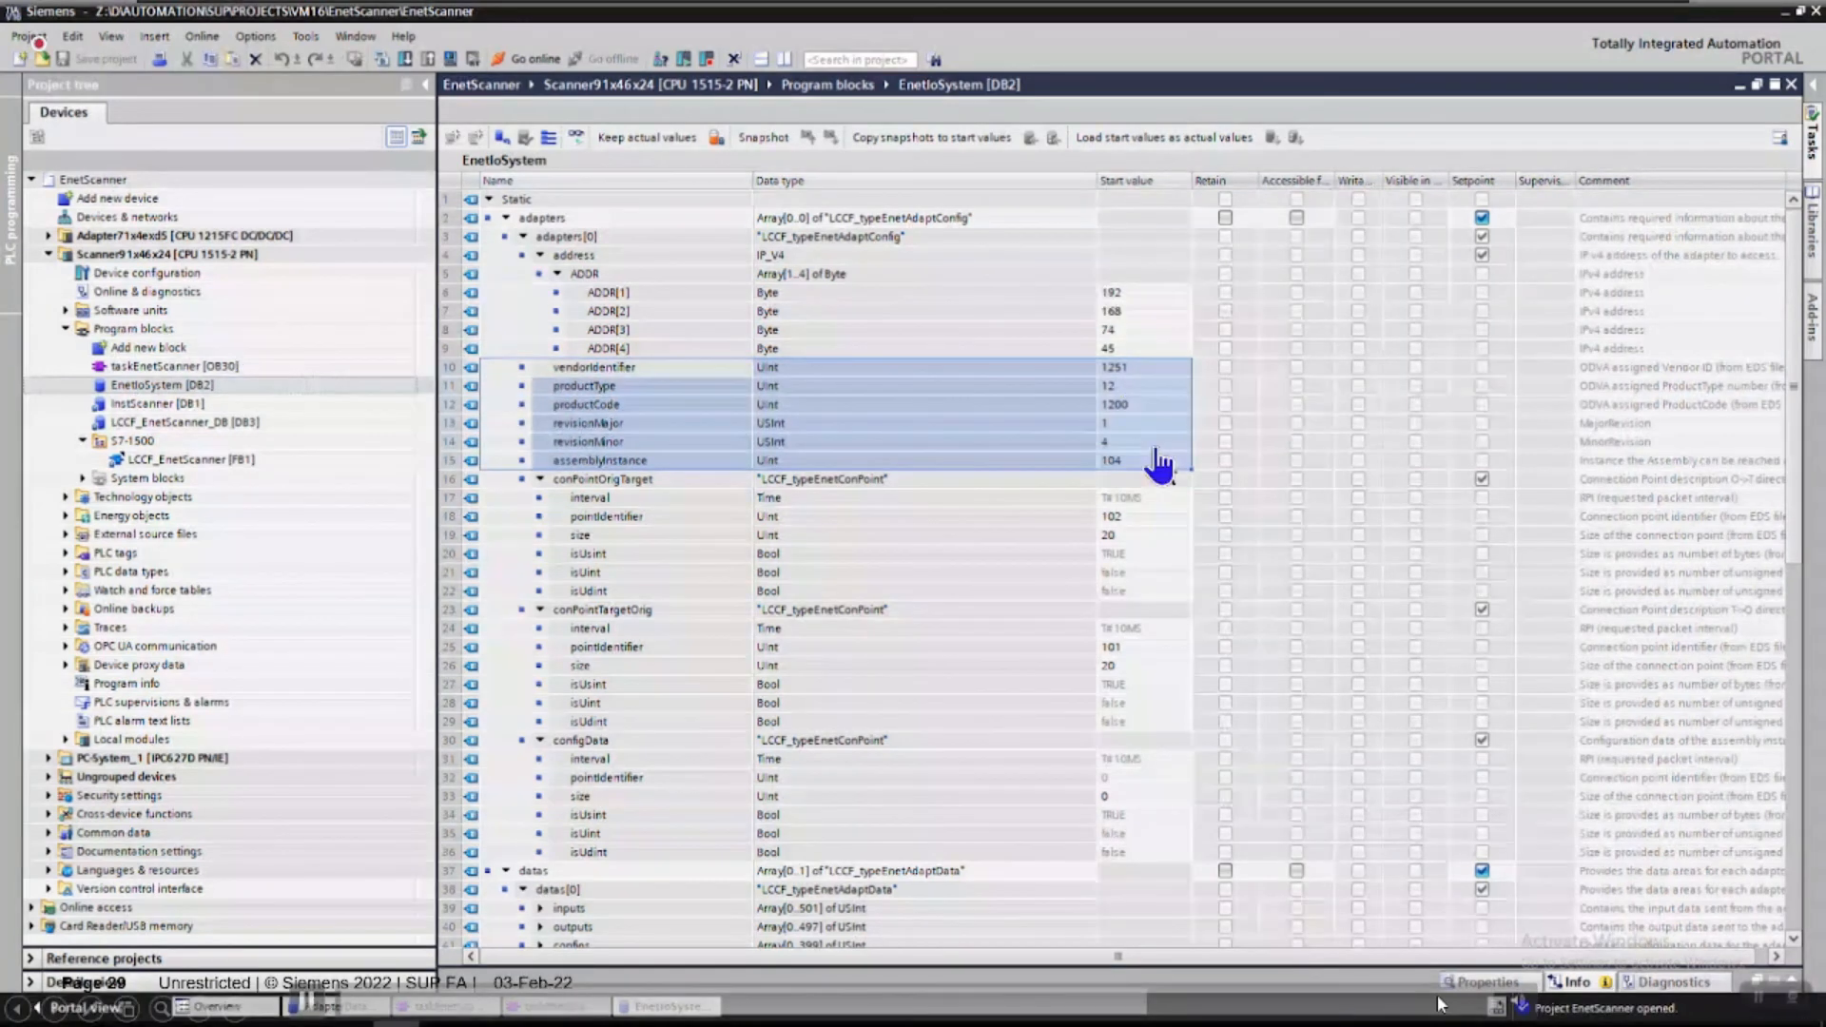
- Examine the interval, pointIdentifier and size settings of conPointOrigTarget and conPointTargetOrig, continuing down to configData in EnetIoSystem
{"action": "left_click", "coordinate": [710, 499]}
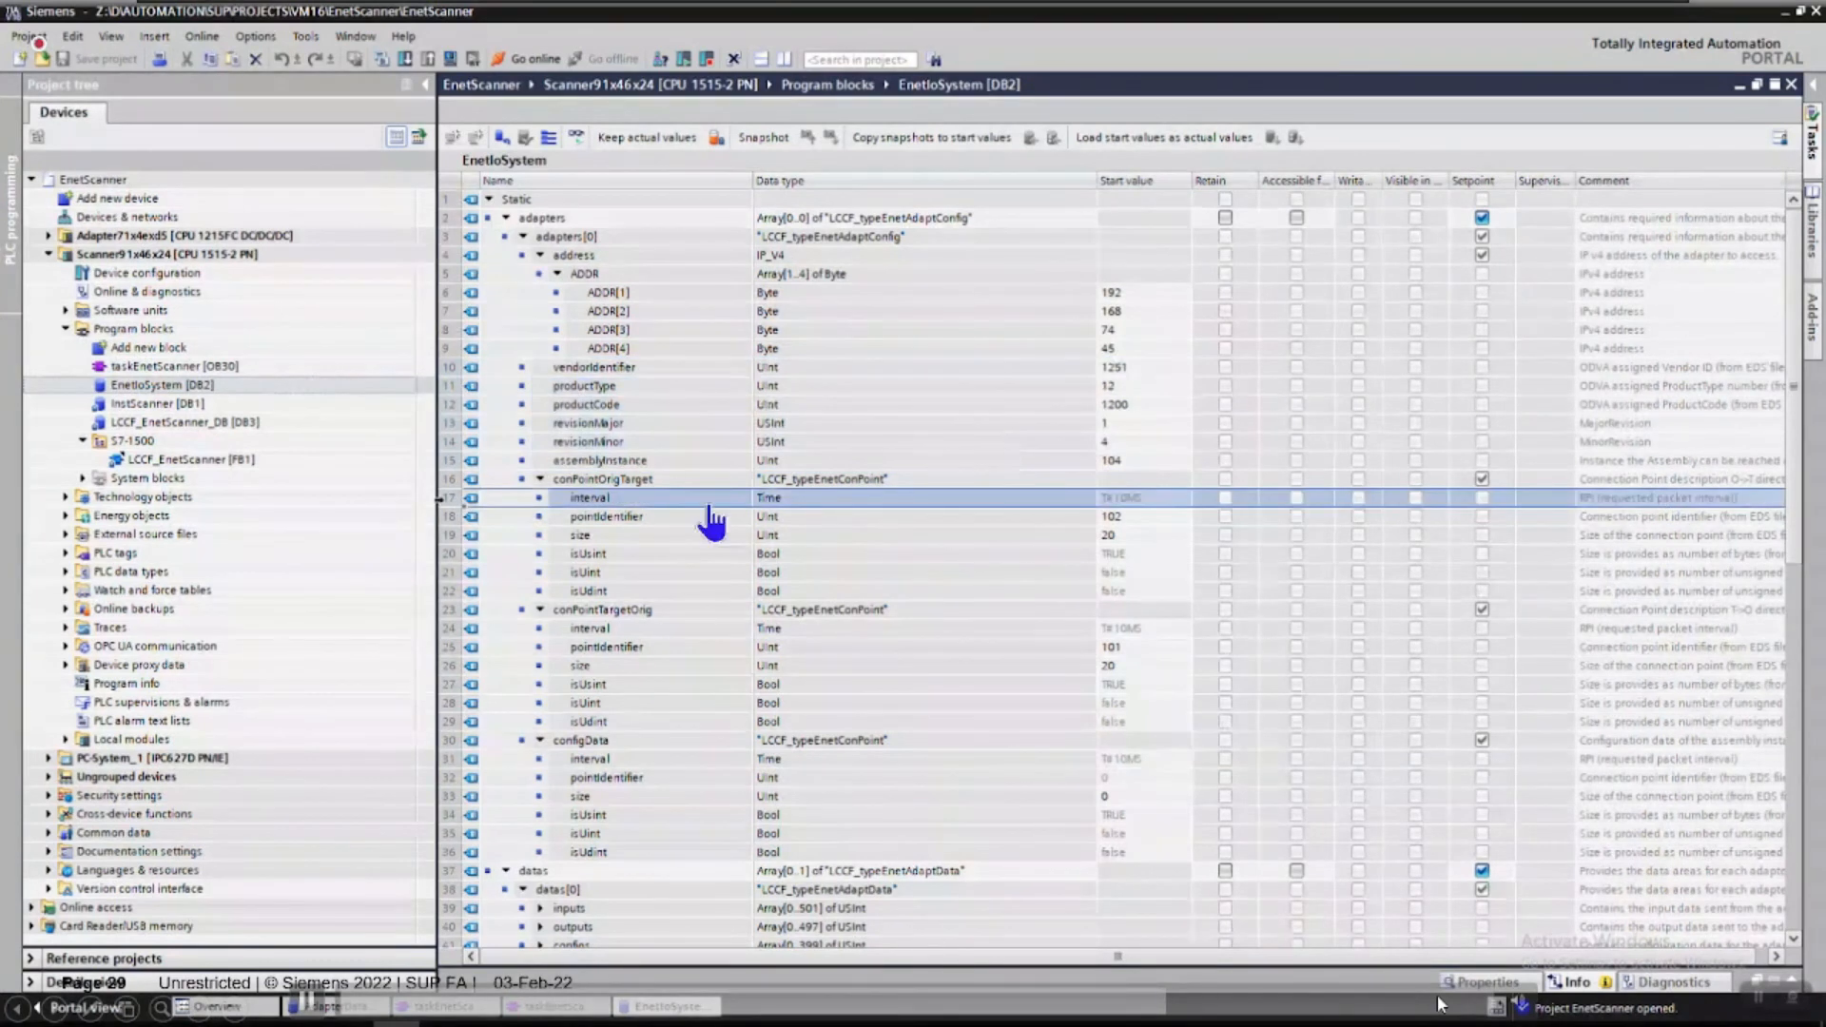
{"action": "left_click", "coordinate": [447, 520]}
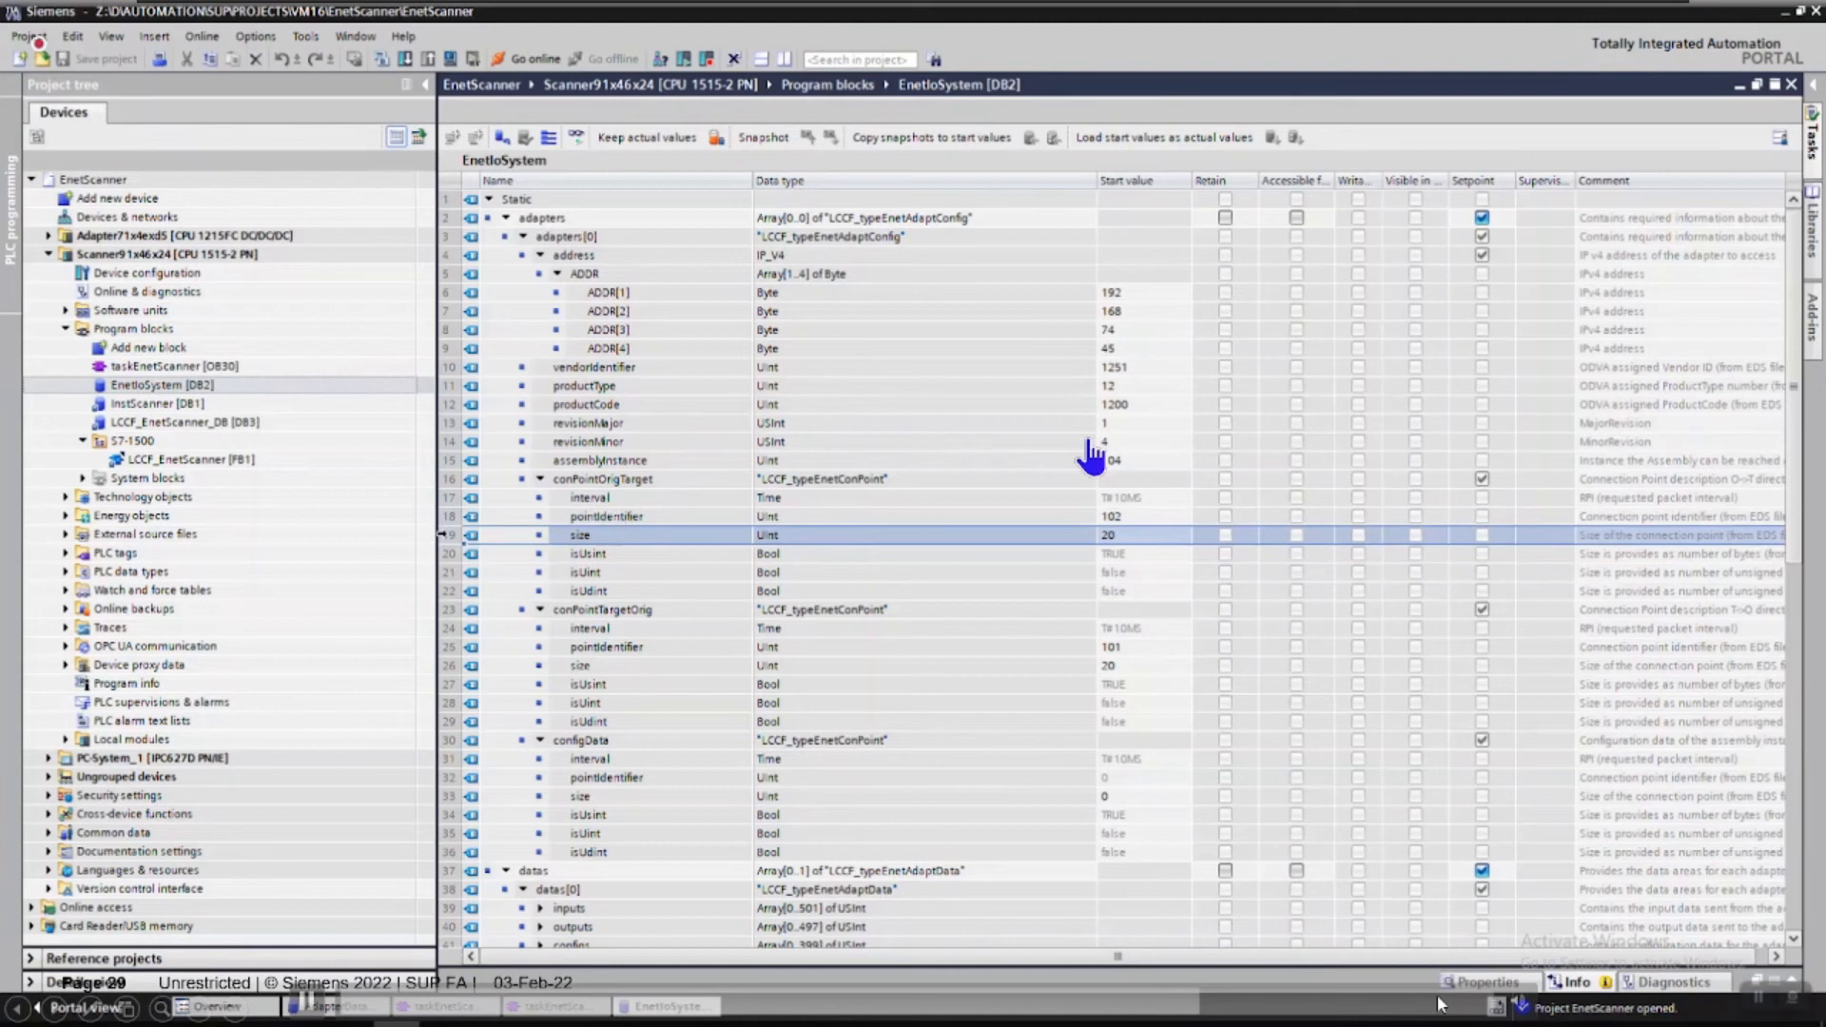
{"action": "left_click", "coordinate": [450, 627]}
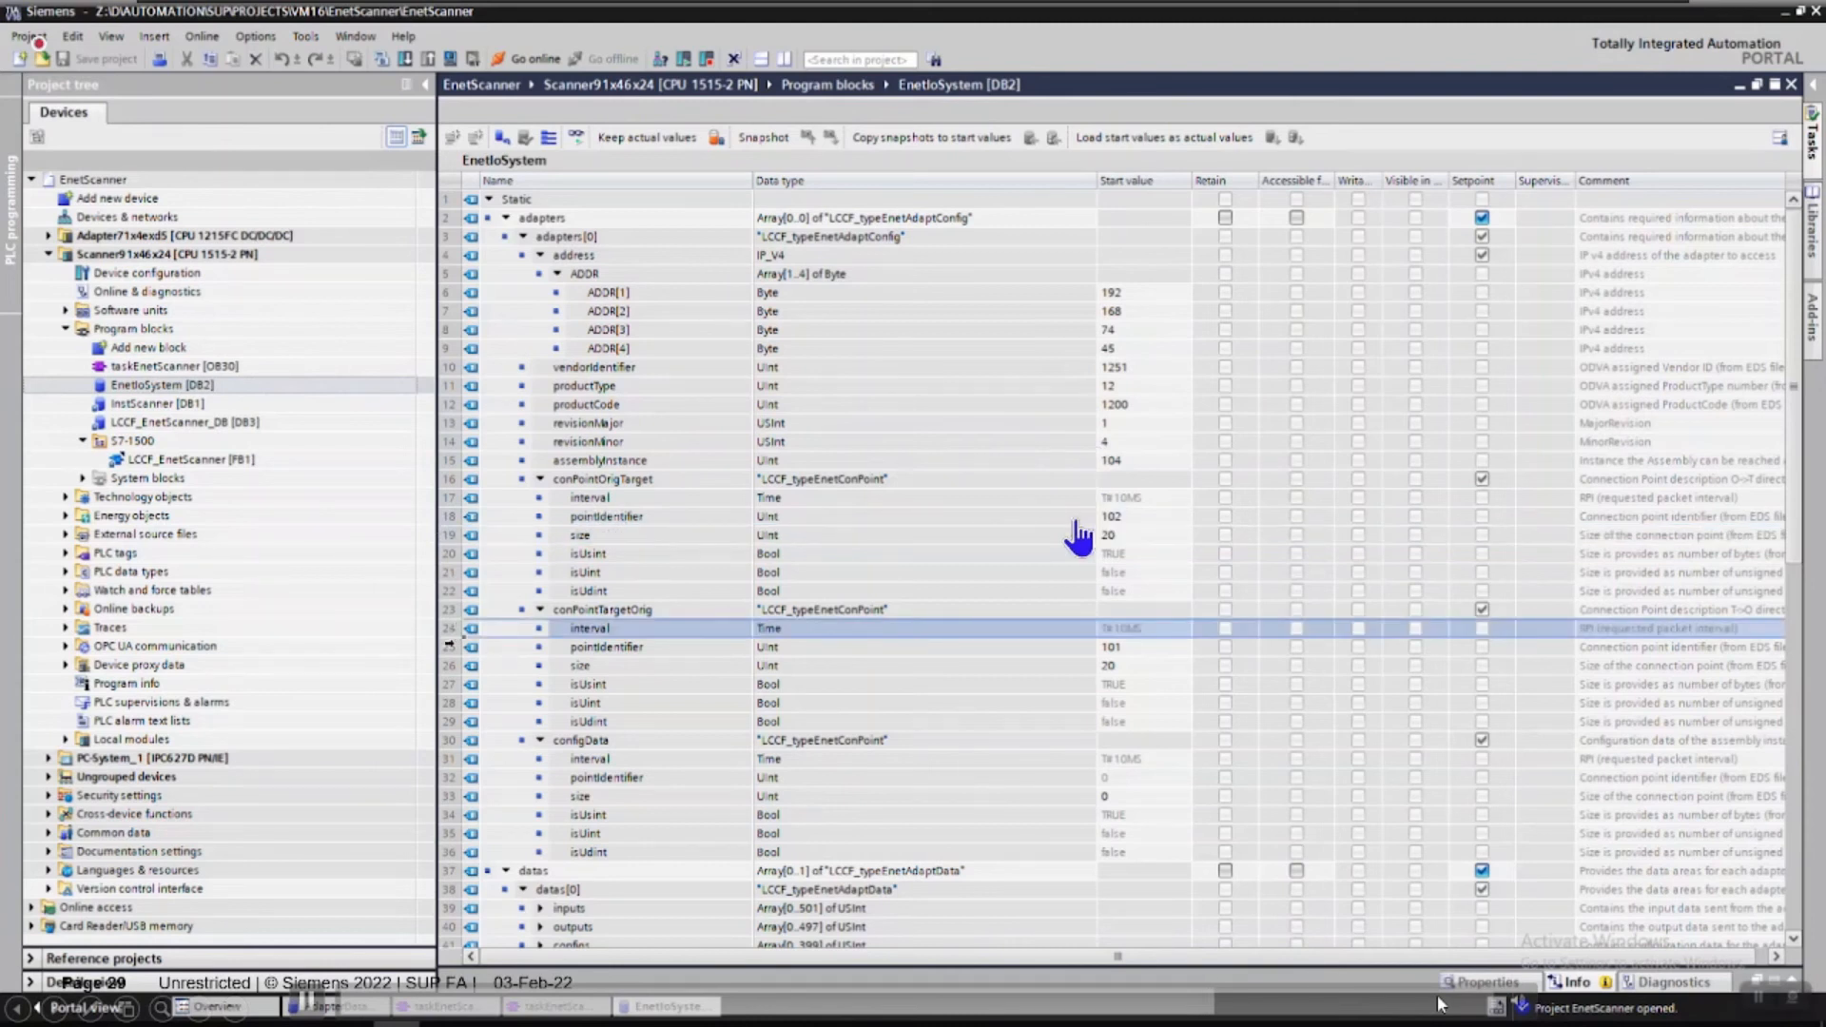
{"action": "key", "text": "Down"}
{"action": "key", "text": "Down"}
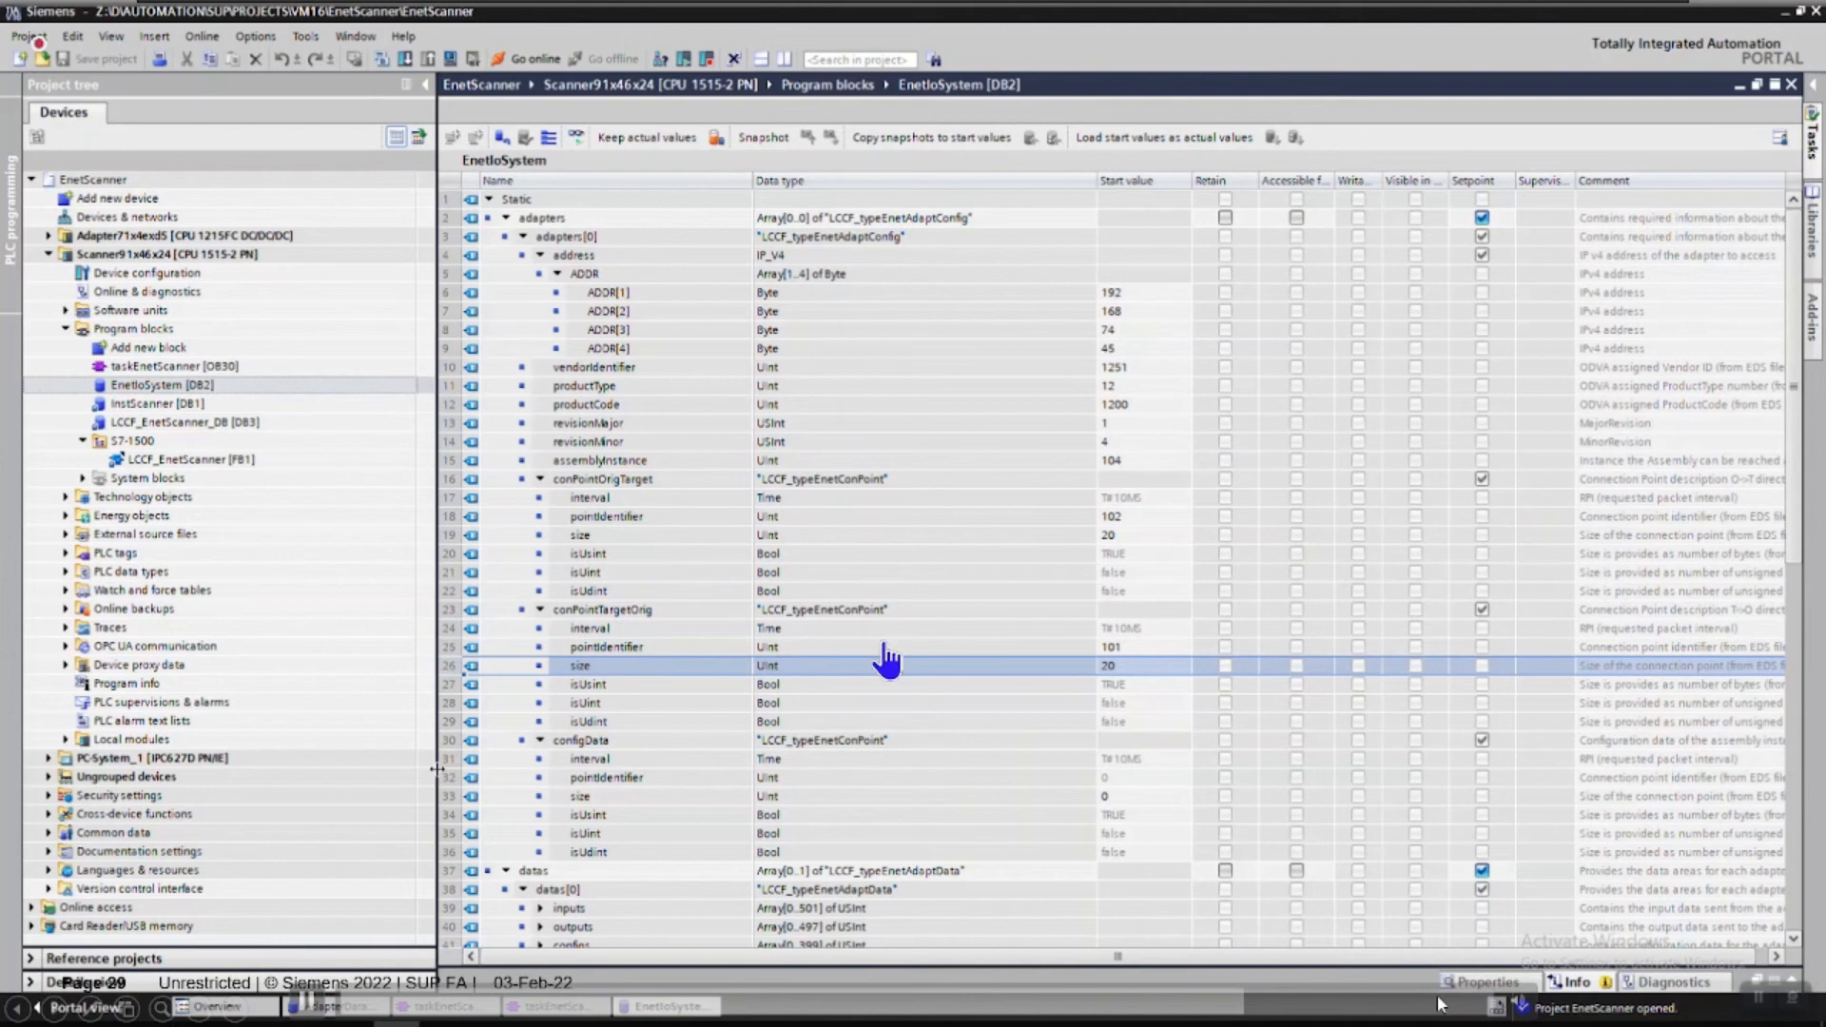
{"action": "key", "text": "Down"}
{"action": "key", "text": "Down"}
{"action": "key", "text": "Down"}
{"action": "key", "text": "Down"}
{"action": "key", "text": "Down"}
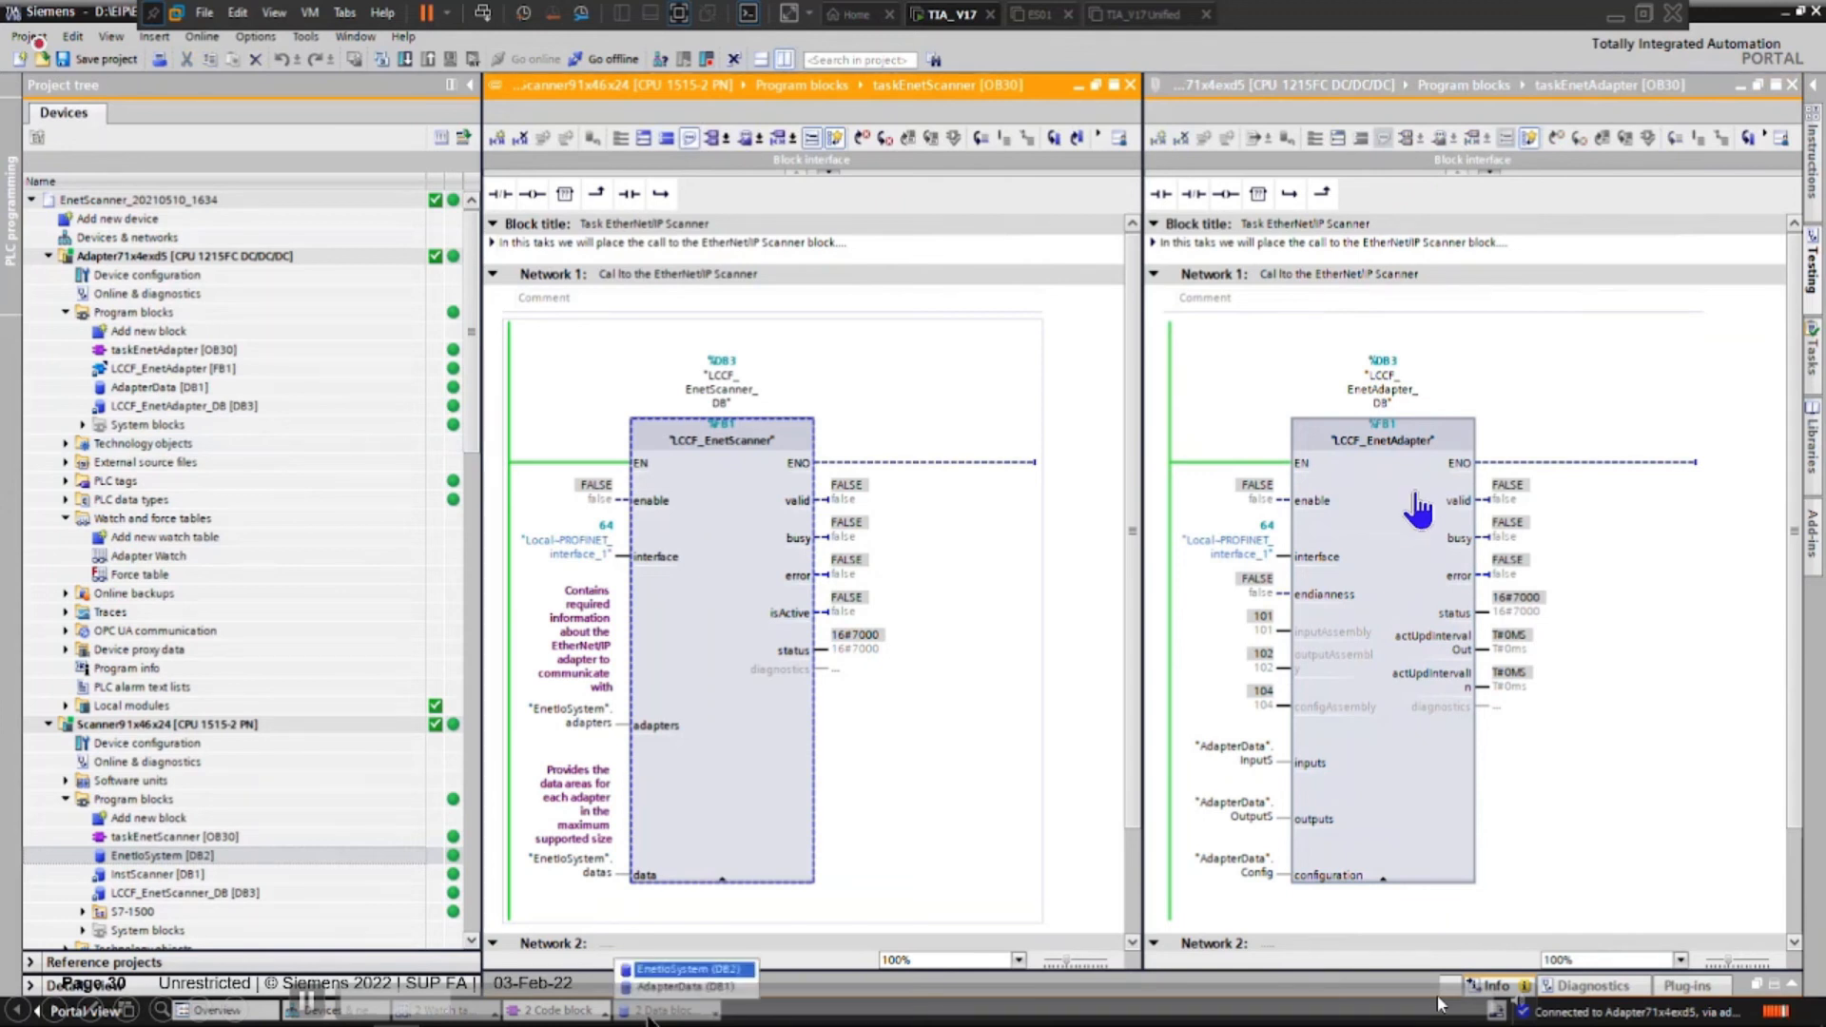
- Skip the demo video to the watch tables and modify EnetIoSystem datas[0] outputs[0] to 10 and outputs[1] to 12 in Watch EnetScanner
{"action": "left_click_drag", "start_coordinate": [472, 1003], "coordinate": [623, 1023]}
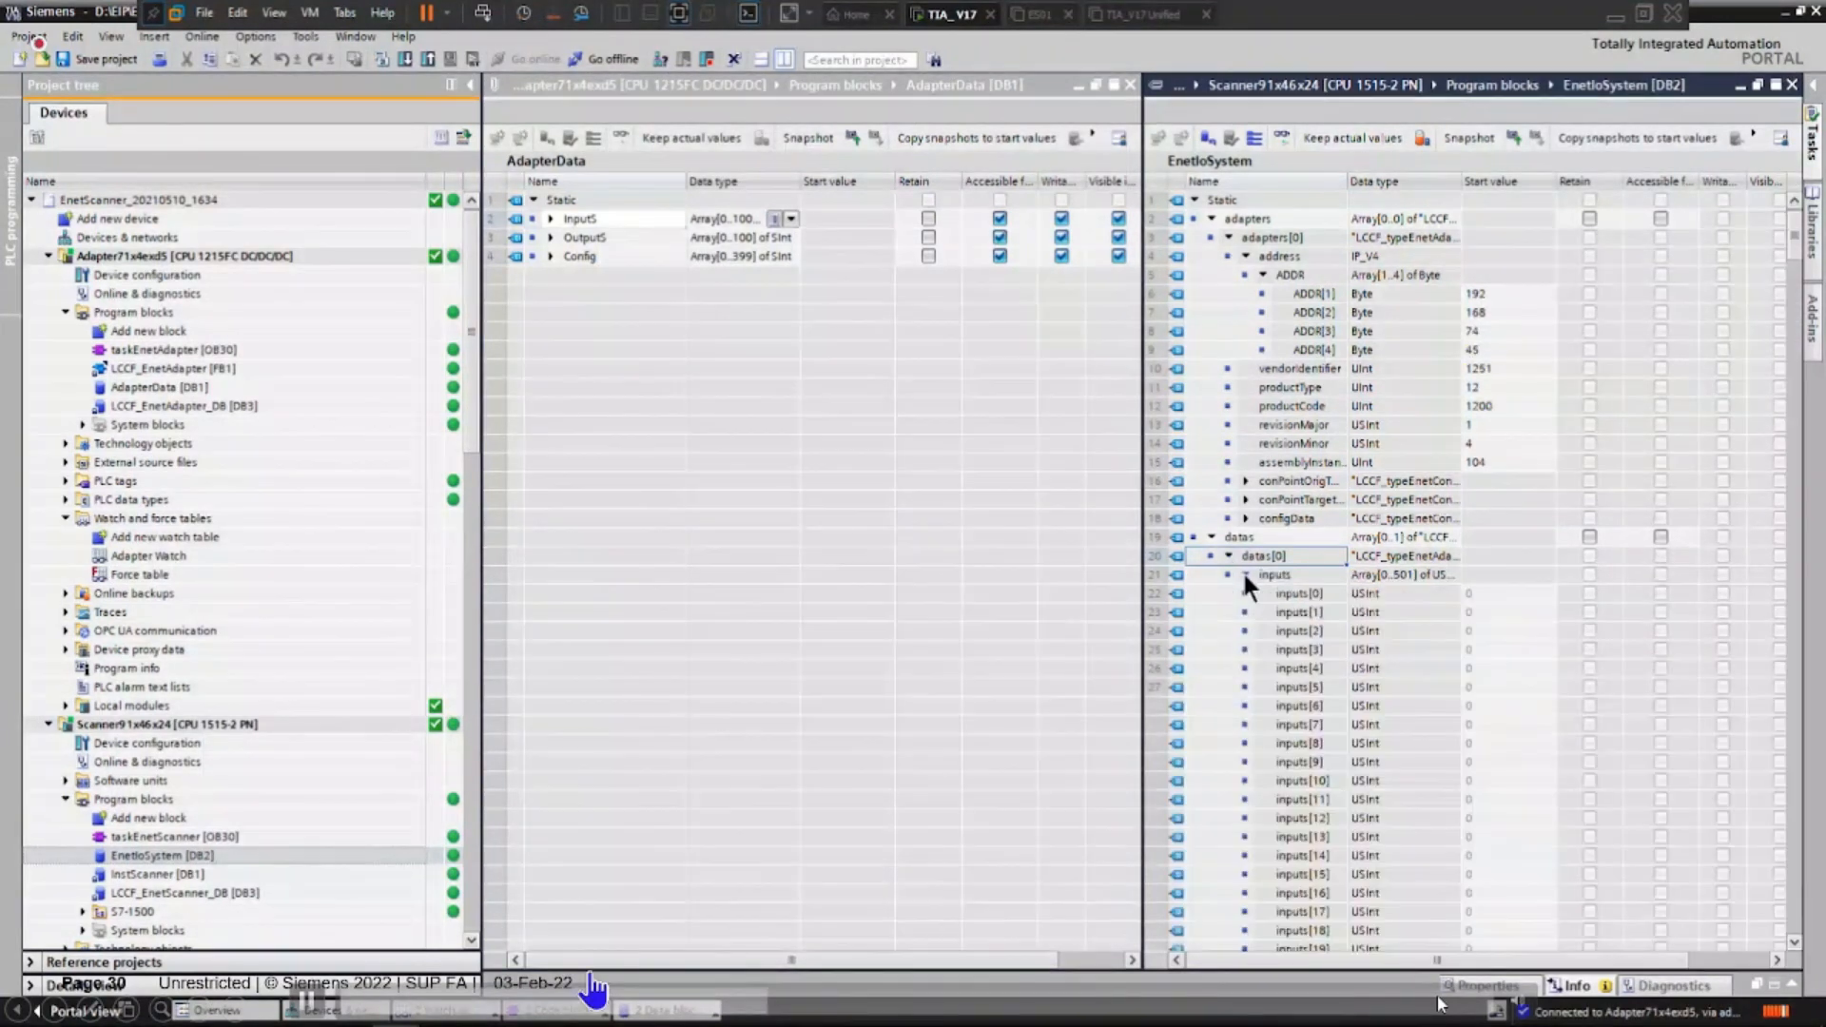
{"action": "left_click_drag", "start_coordinate": [769, 1004], "coordinate": [912, 1002]}
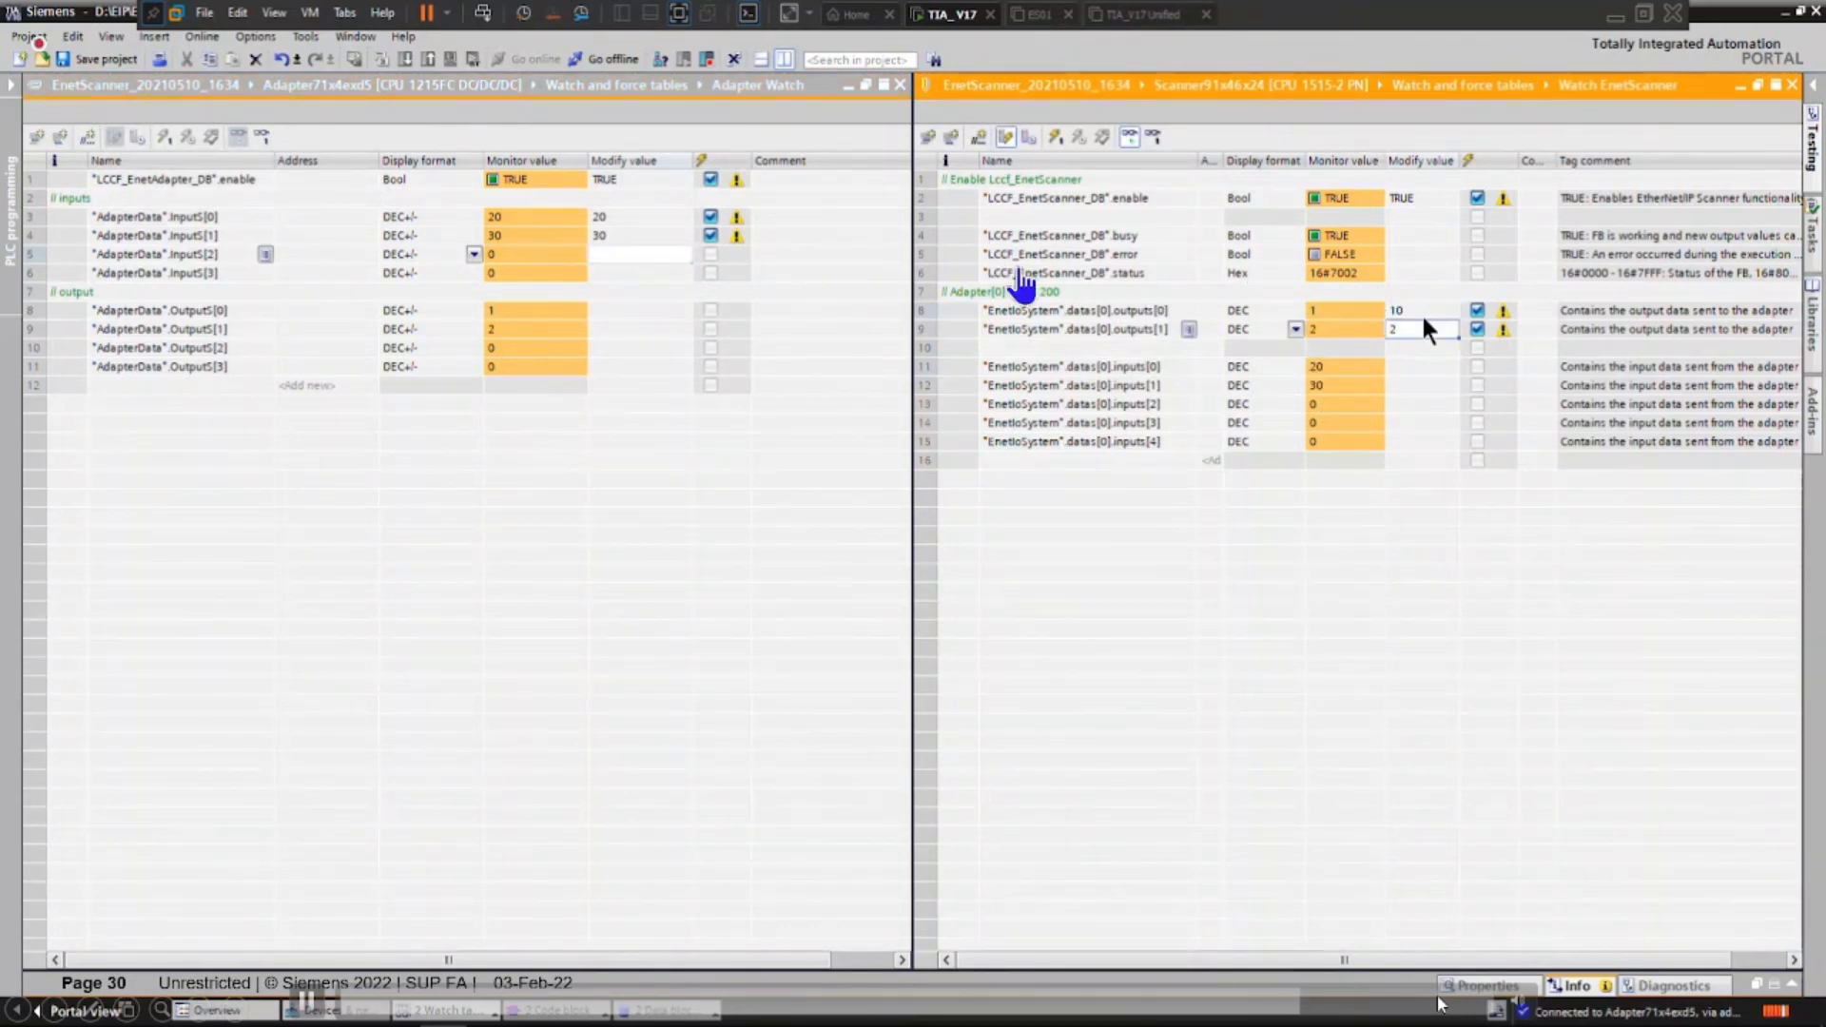
{"action": "key", "text": "Return"}
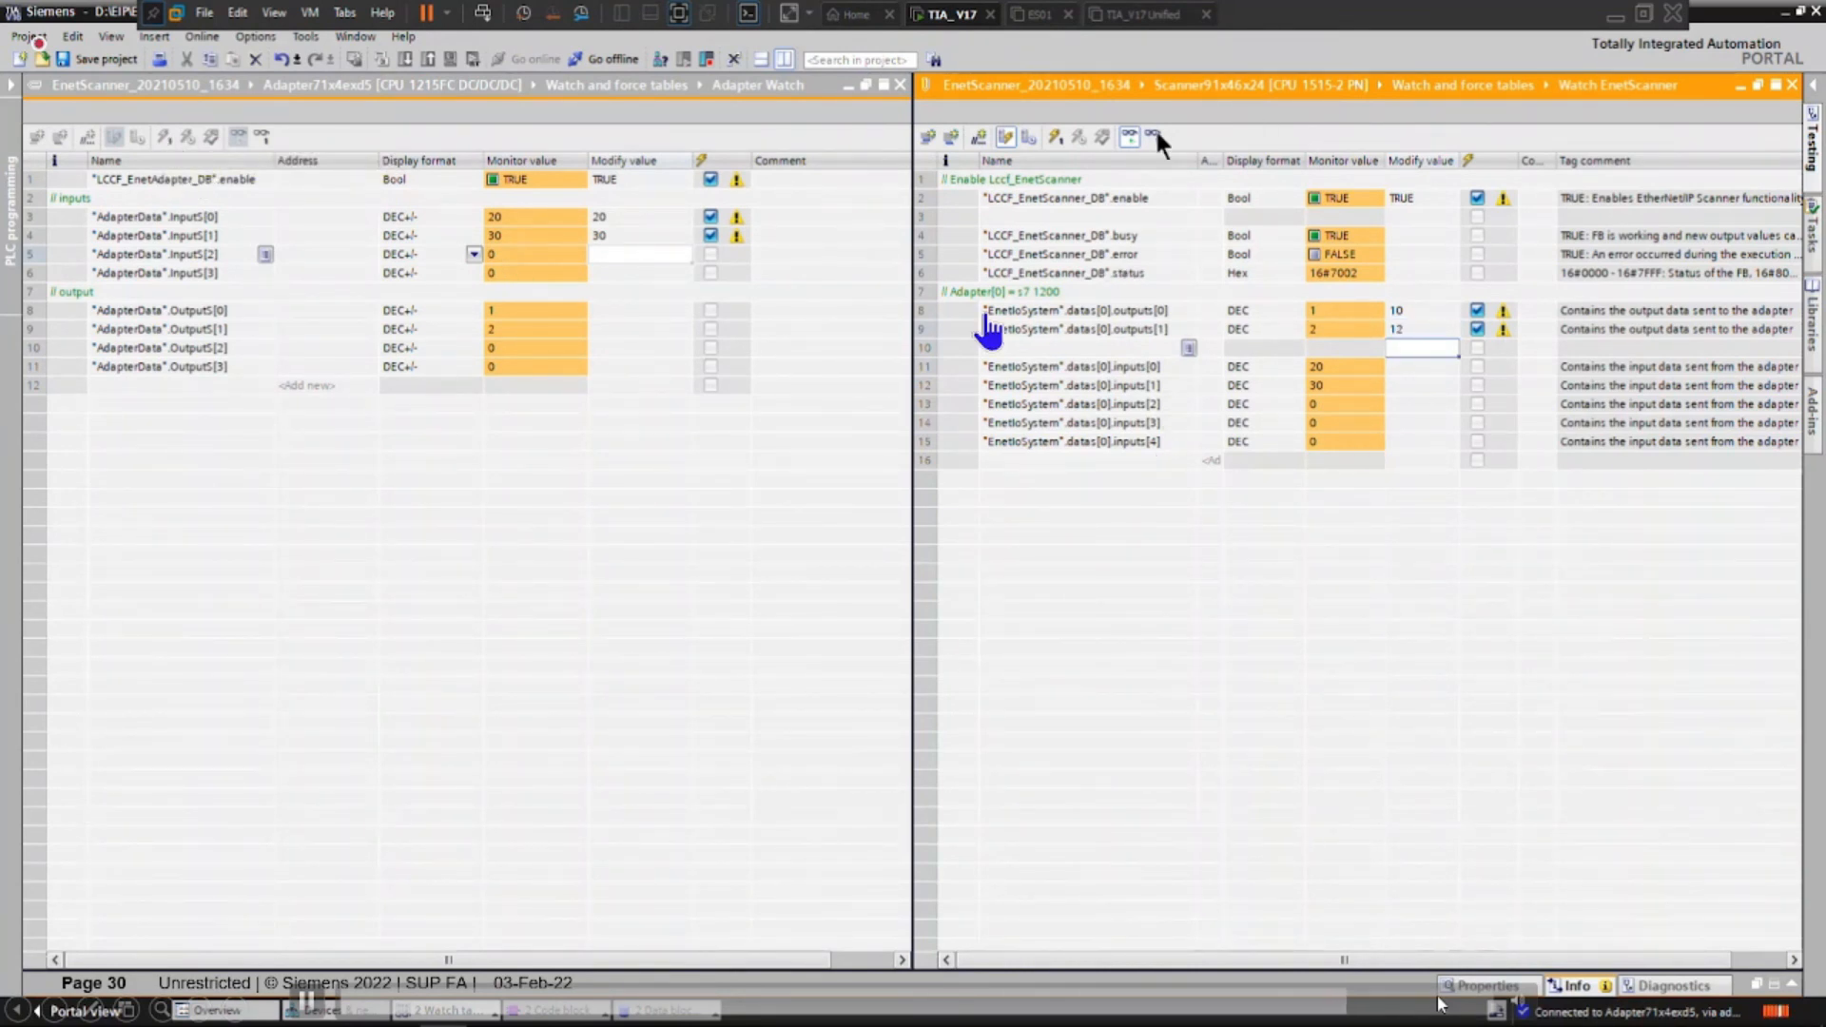
{"action": "left_click", "coordinate": [1055, 138]}
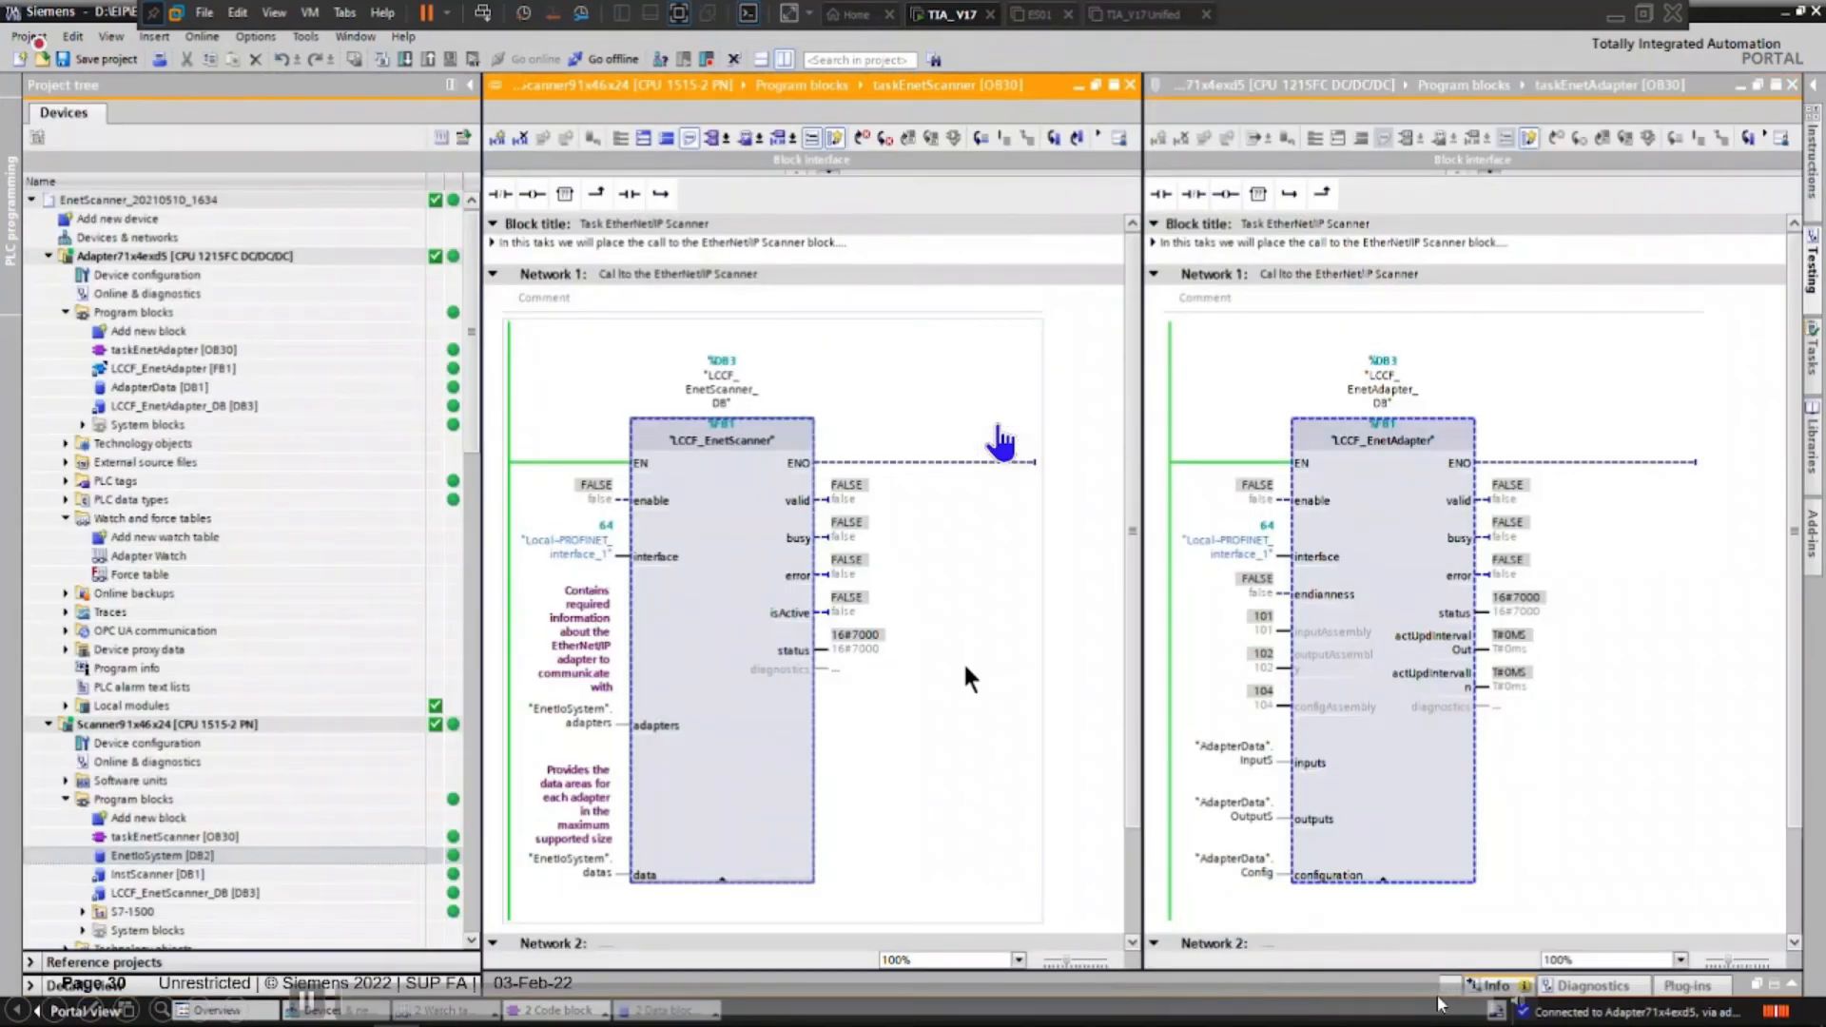
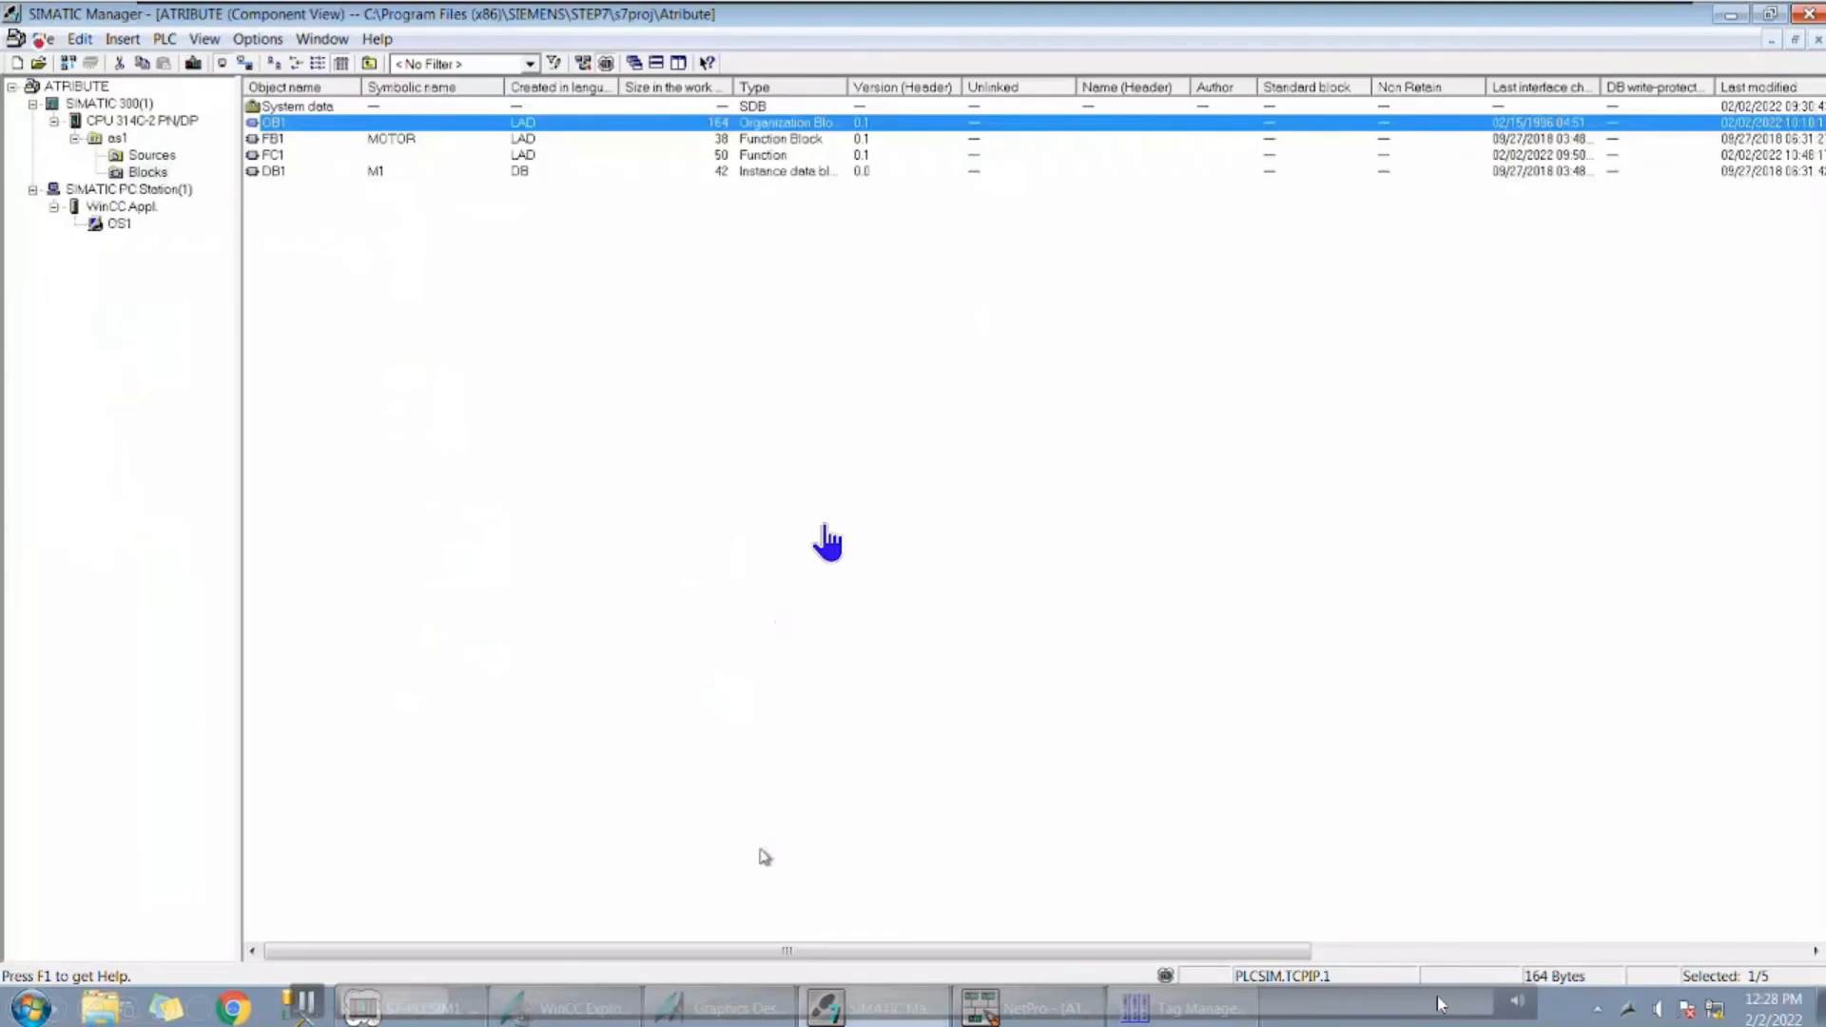
- Review the as1 program and its network connection in the Compile OS wizard for OS1, leaving it without compiling
{"action": "right_click", "coordinate": [118, 226]}
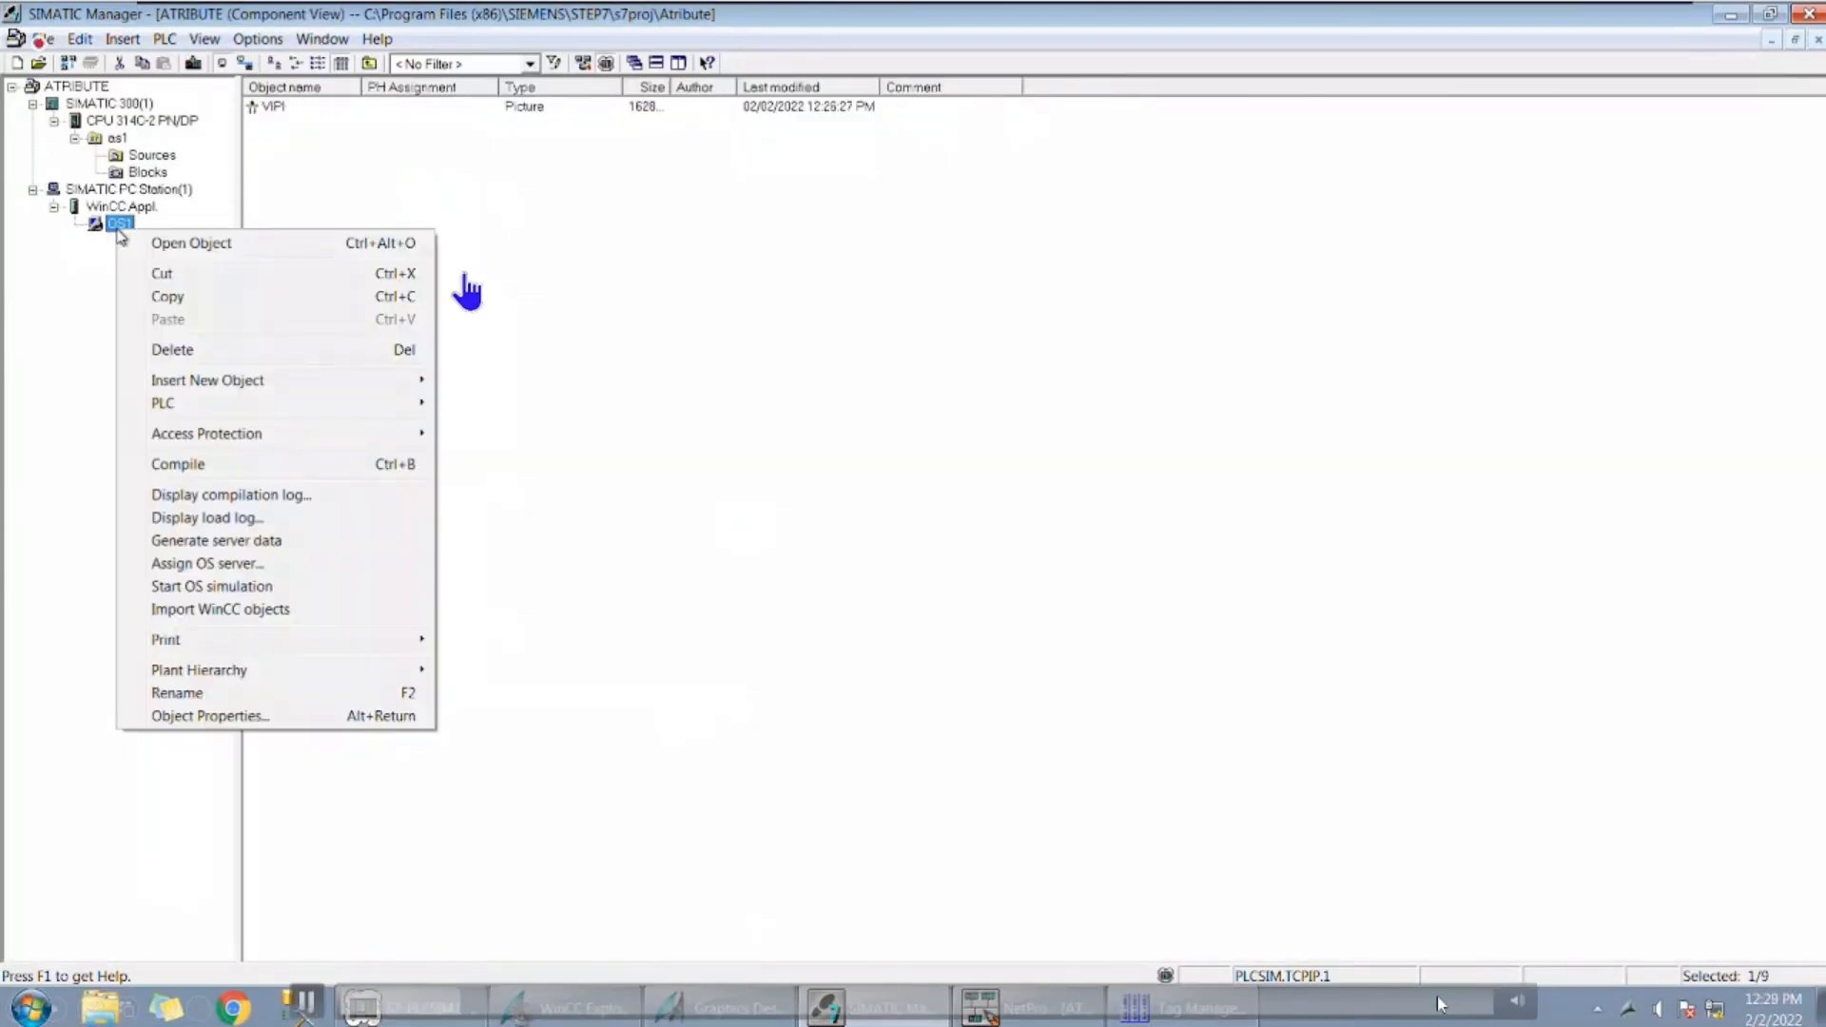
{"action": "left_click", "coordinate": [190, 464]}
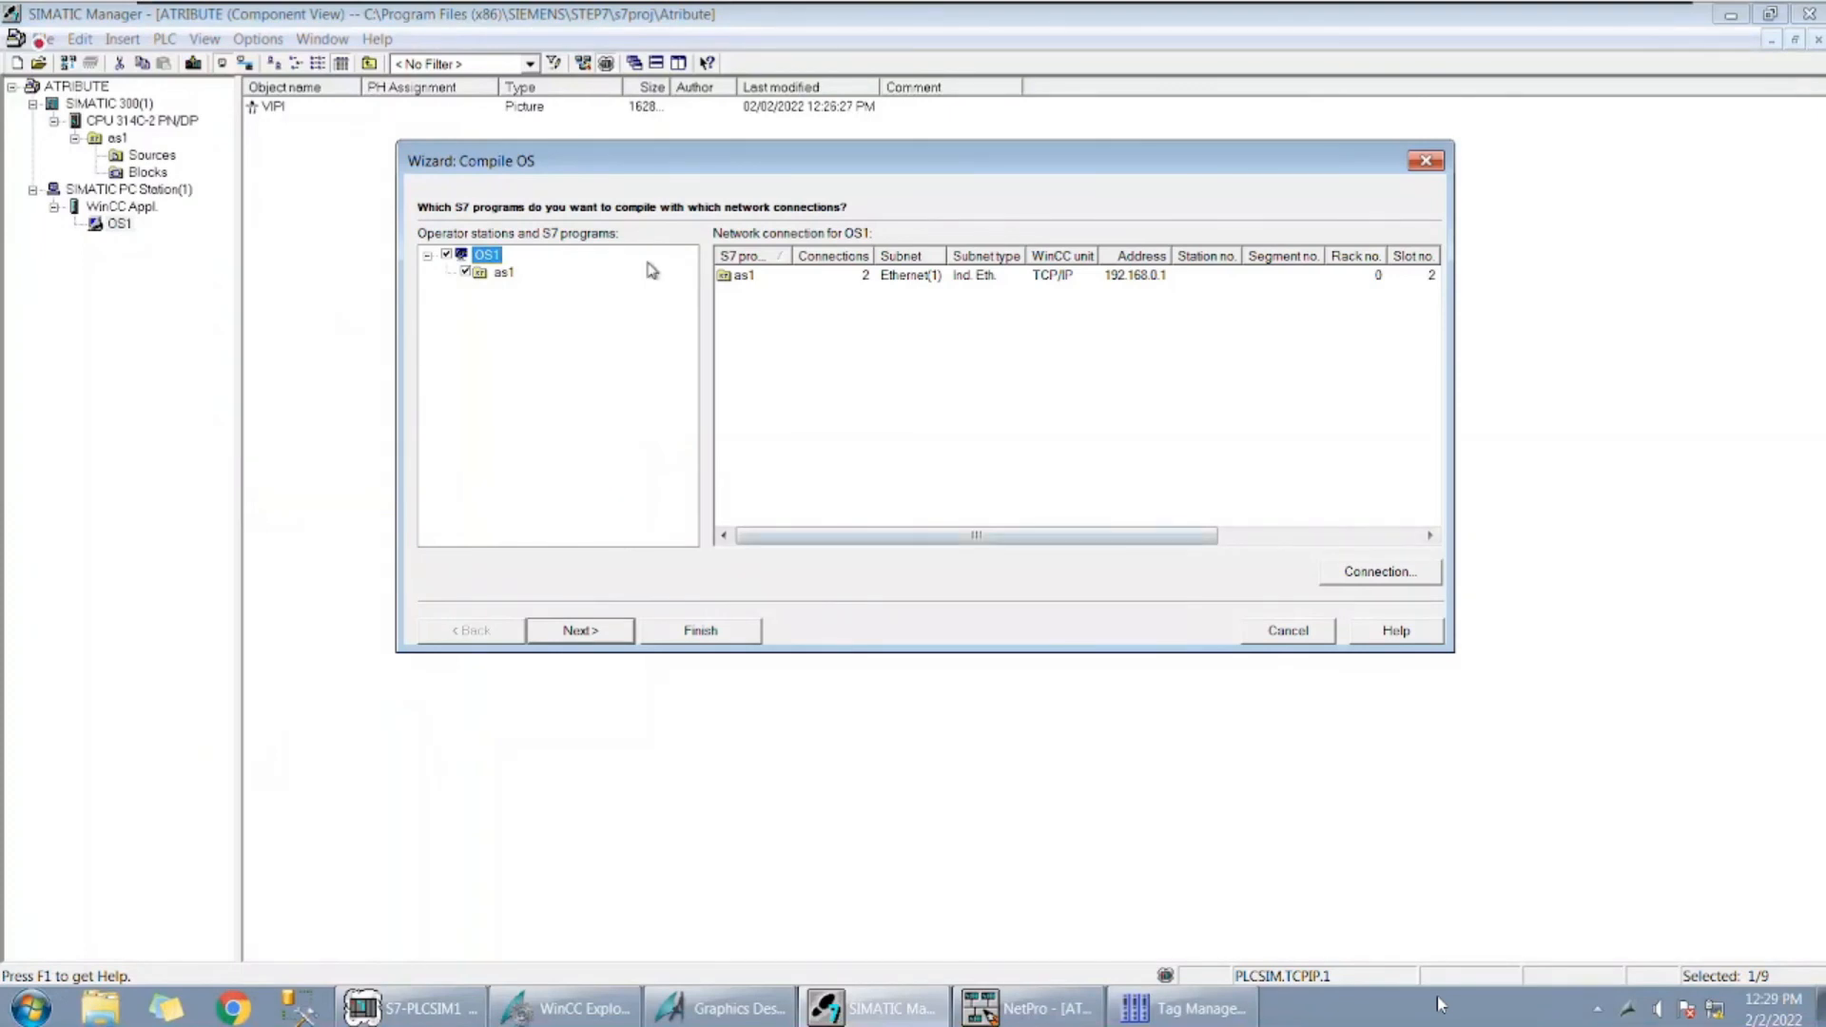
{"action": "left_click", "coordinate": [608, 631]}
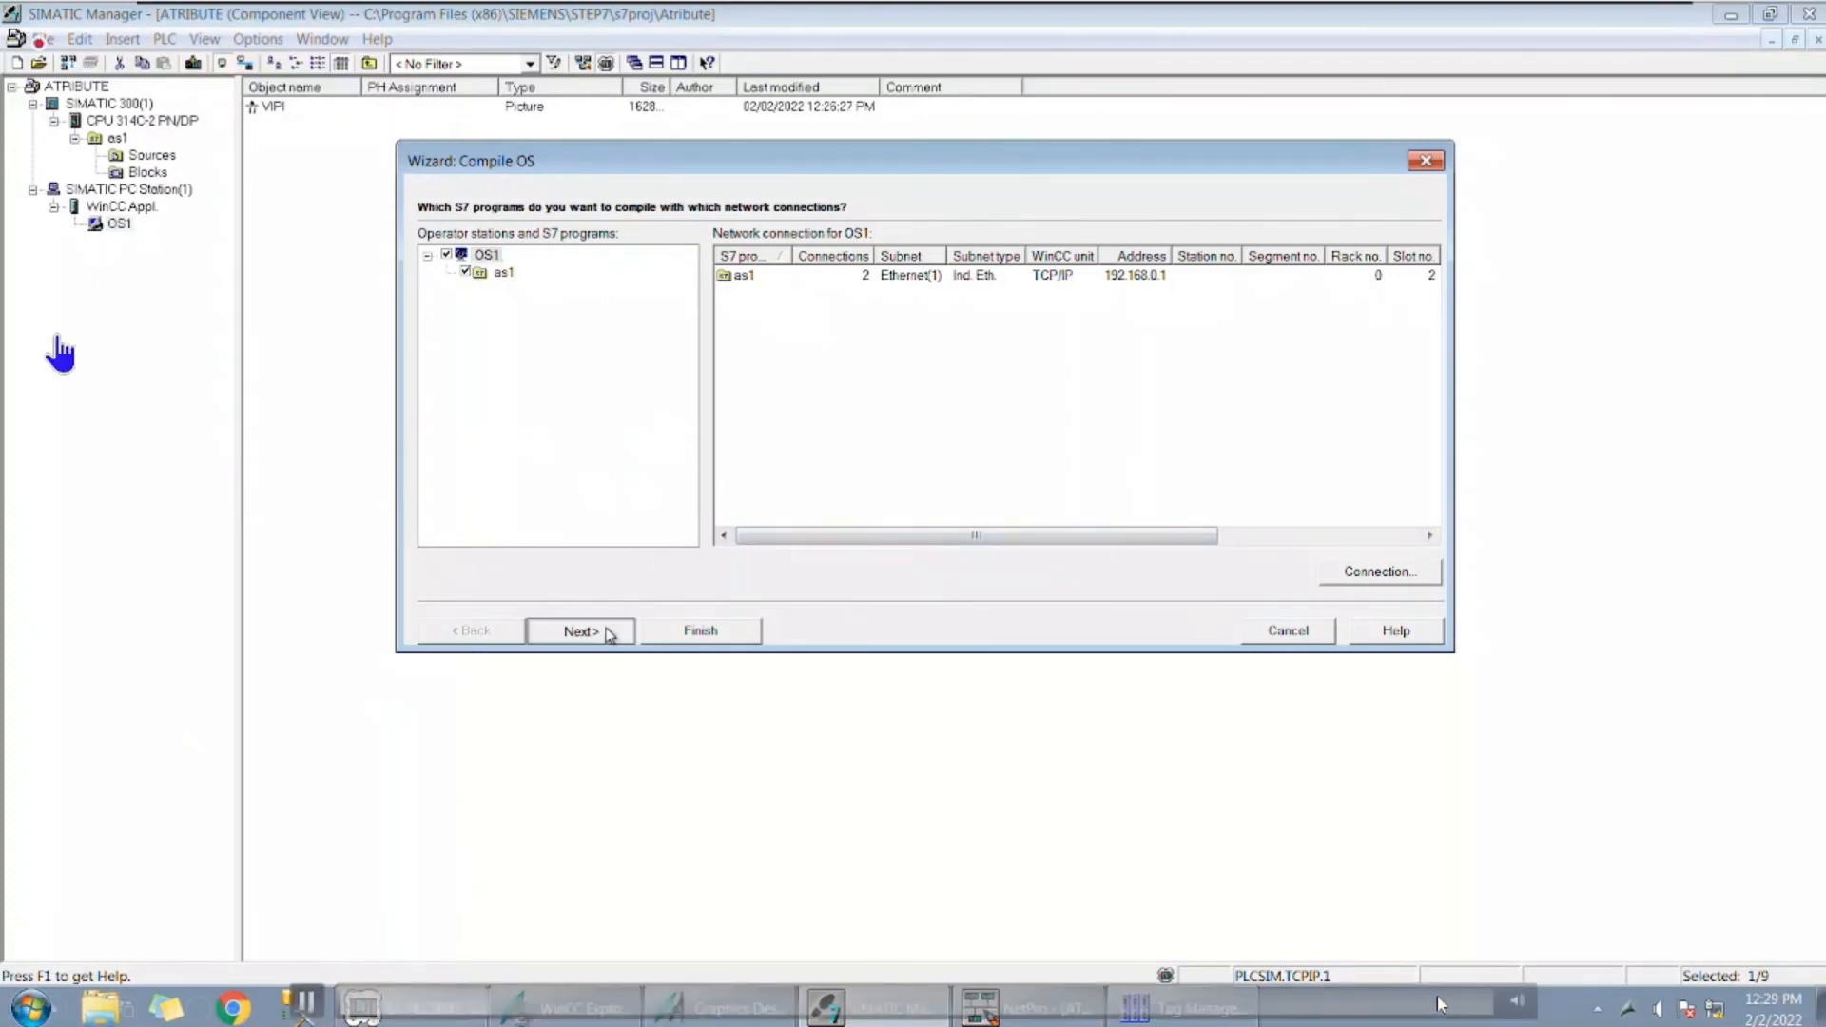
{"action": "left_click", "coordinate": [1288, 631]}
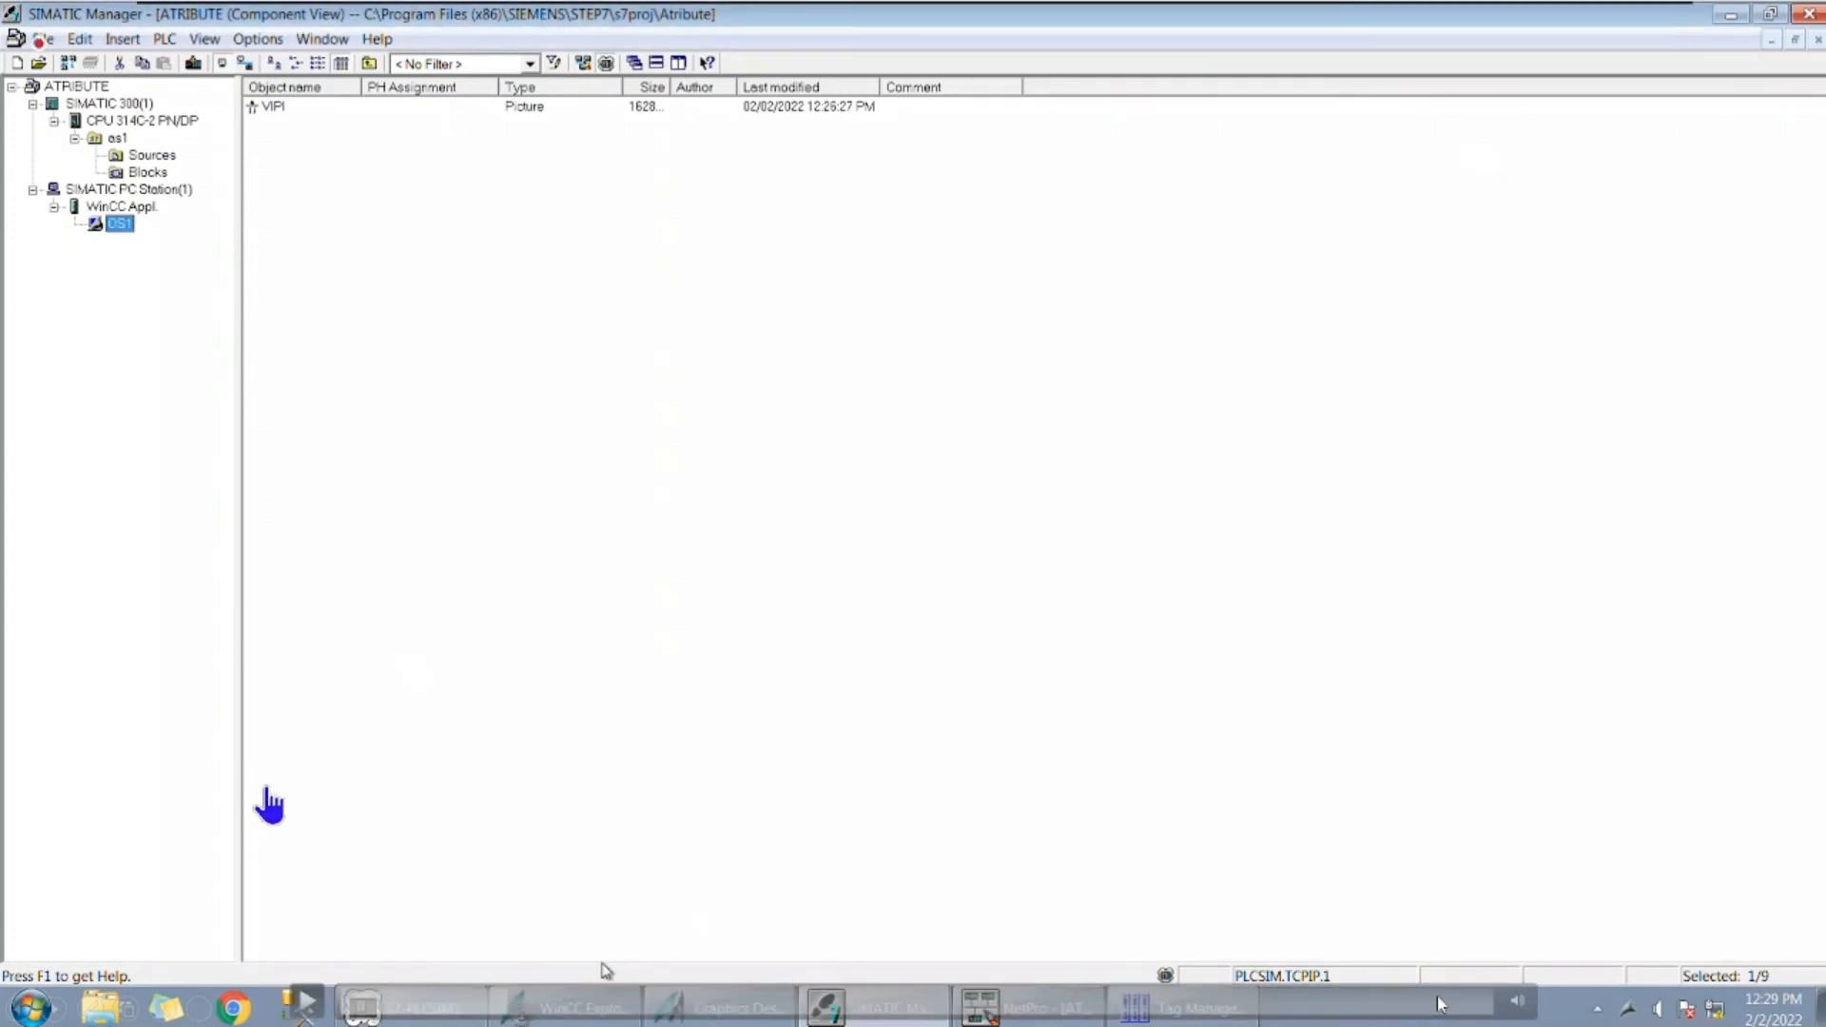
- Switch to WinCC Explorer and review the as1 tags under the TCP/IP channel in Tag Management
{"action": "left_click", "coordinate": [591, 1016]}
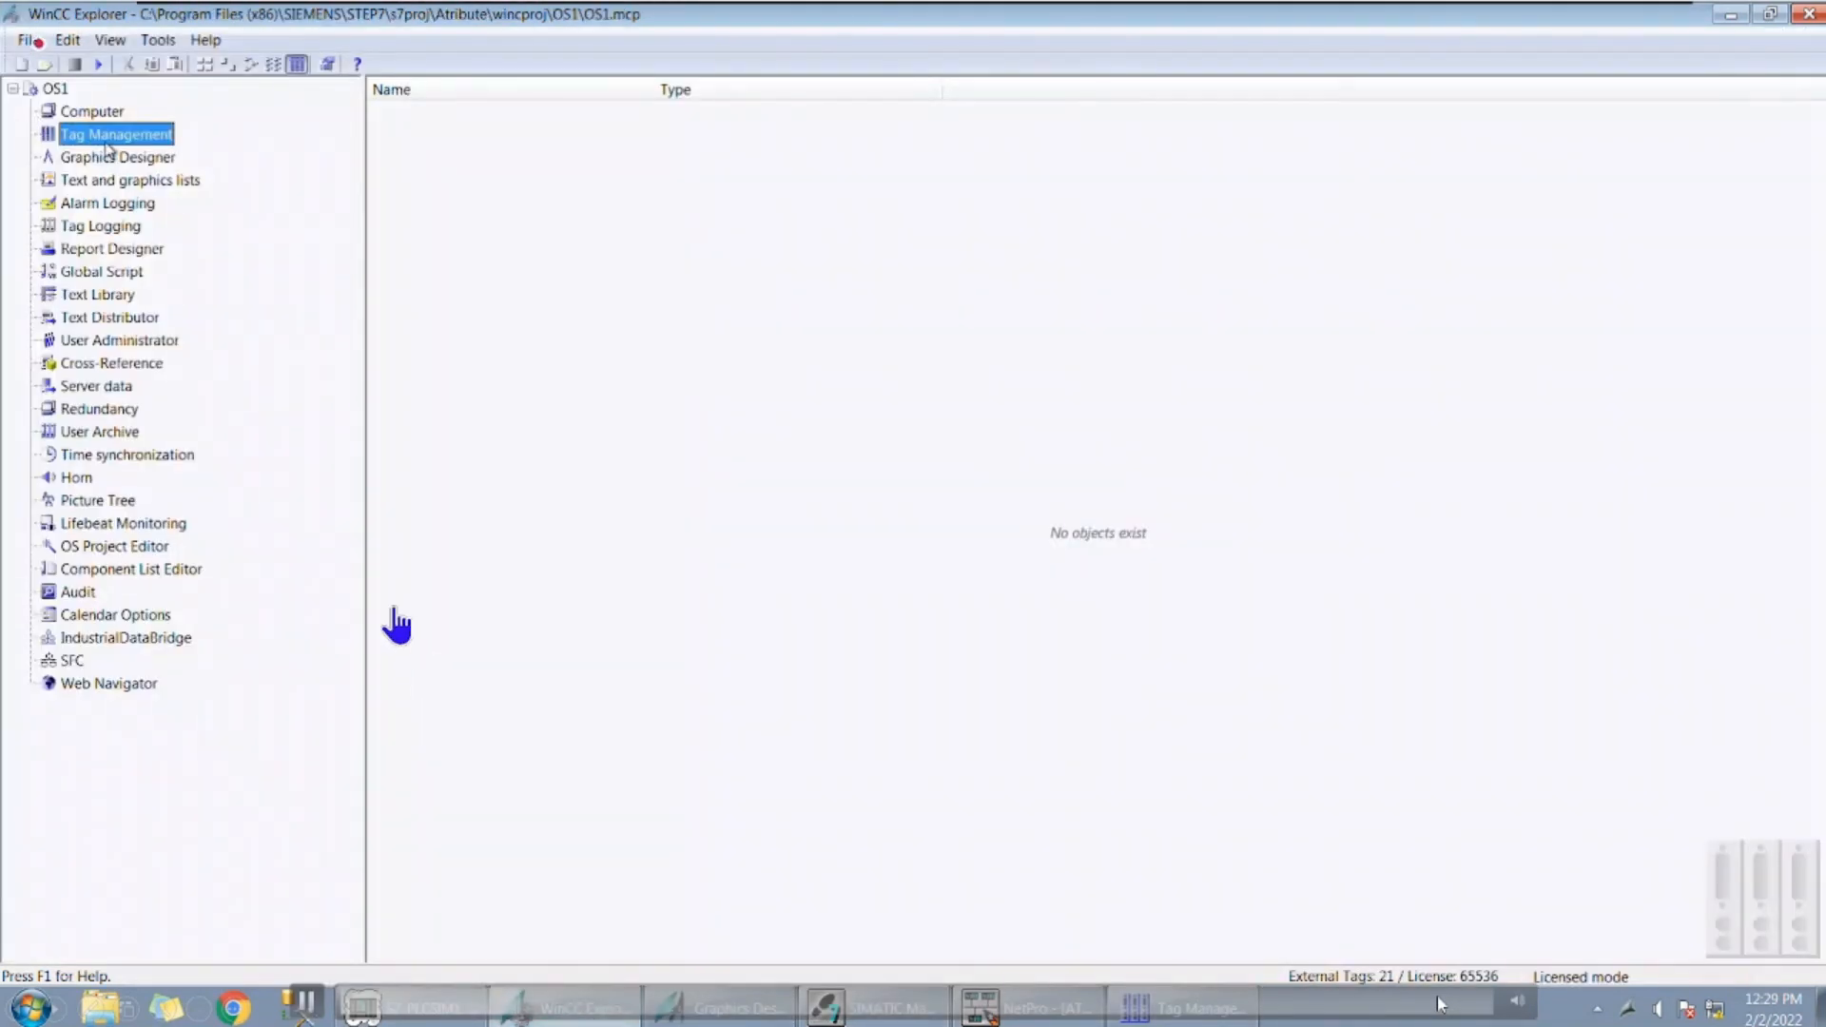
{"action": "double_click", "coordinate": [64, 140]}
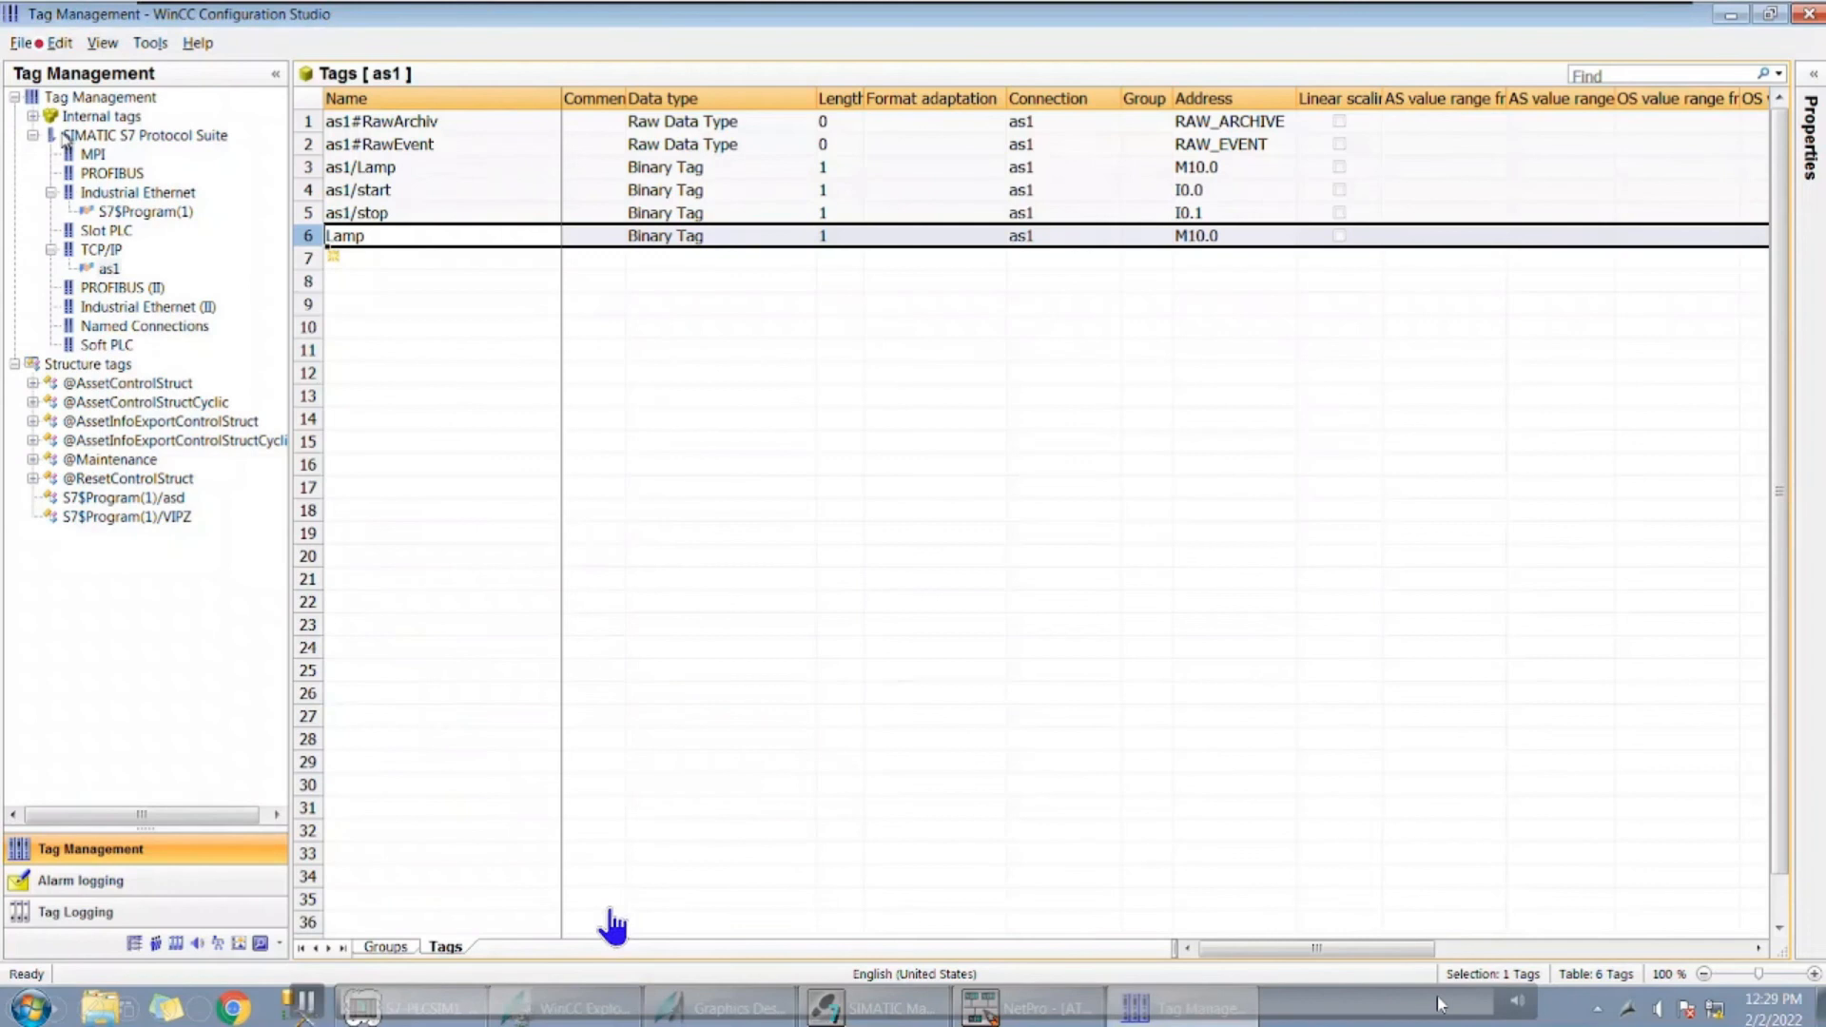
{"action": "left_click", "coordinate": [103, 250]}
{"action": "left_click", "coordinate": [110, 267]}
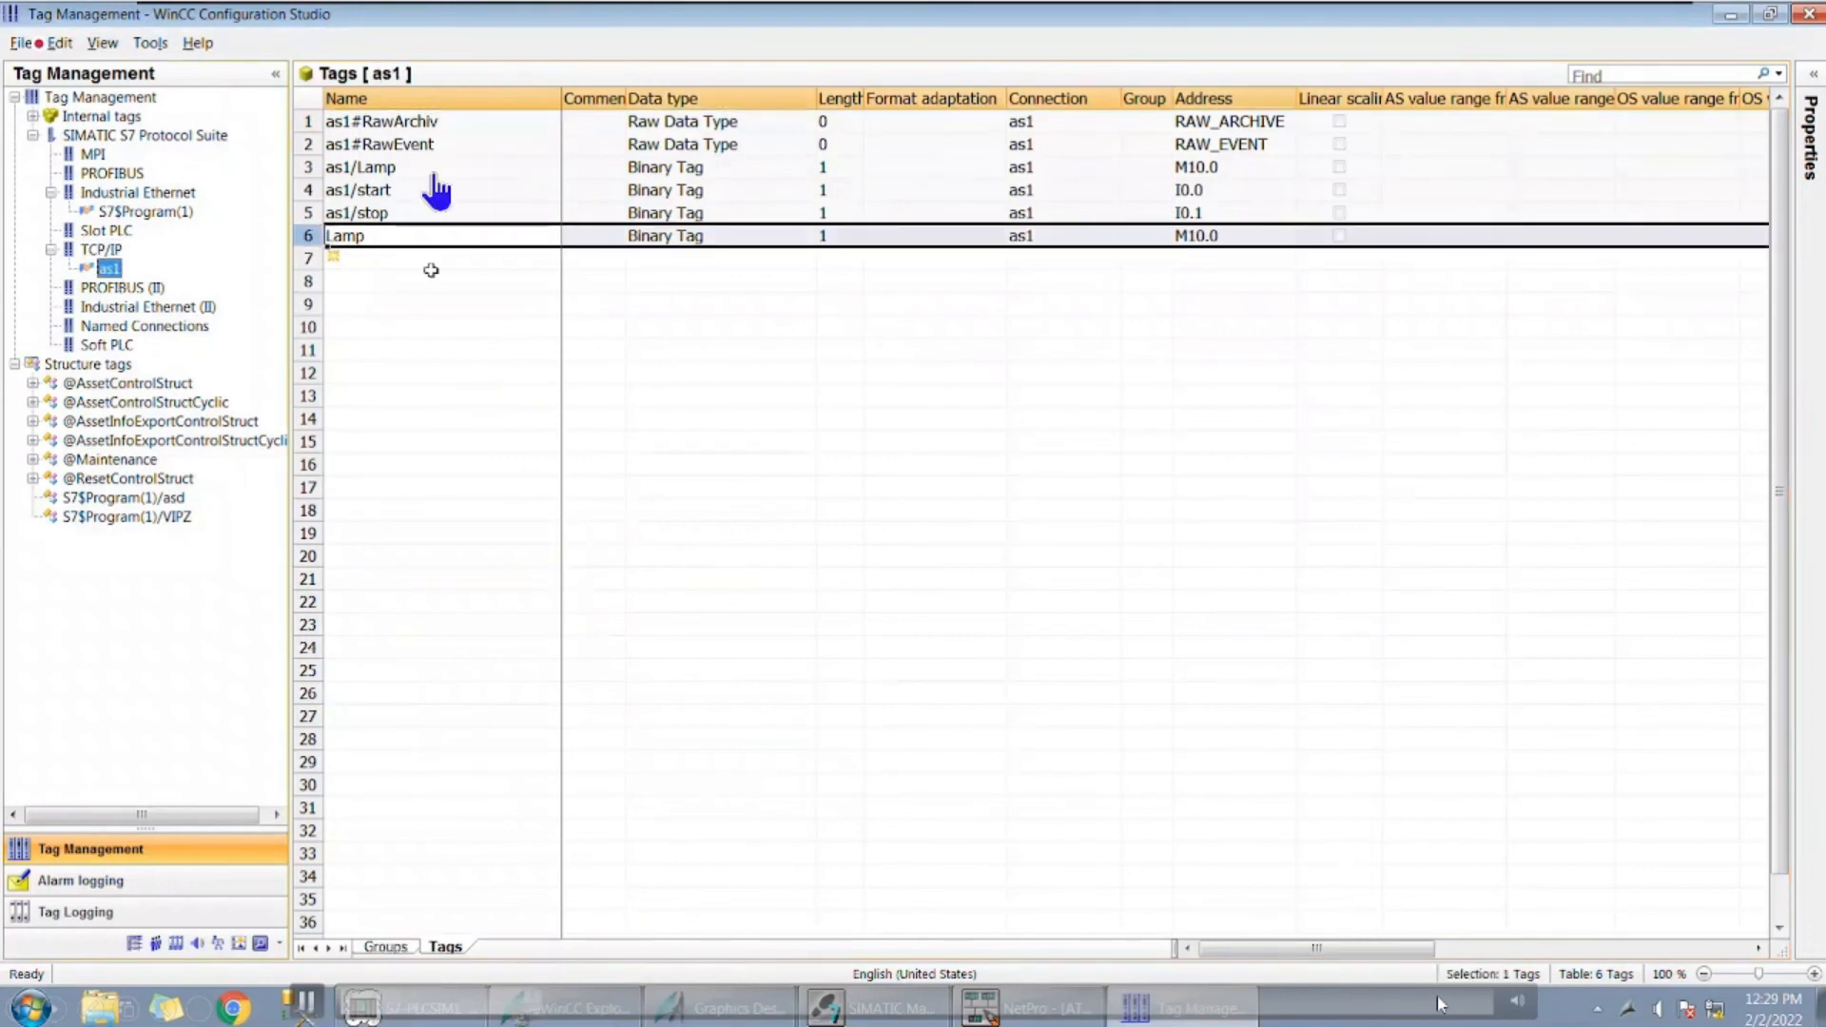
{"action": "left_click", "coordinate": [522, 279]}
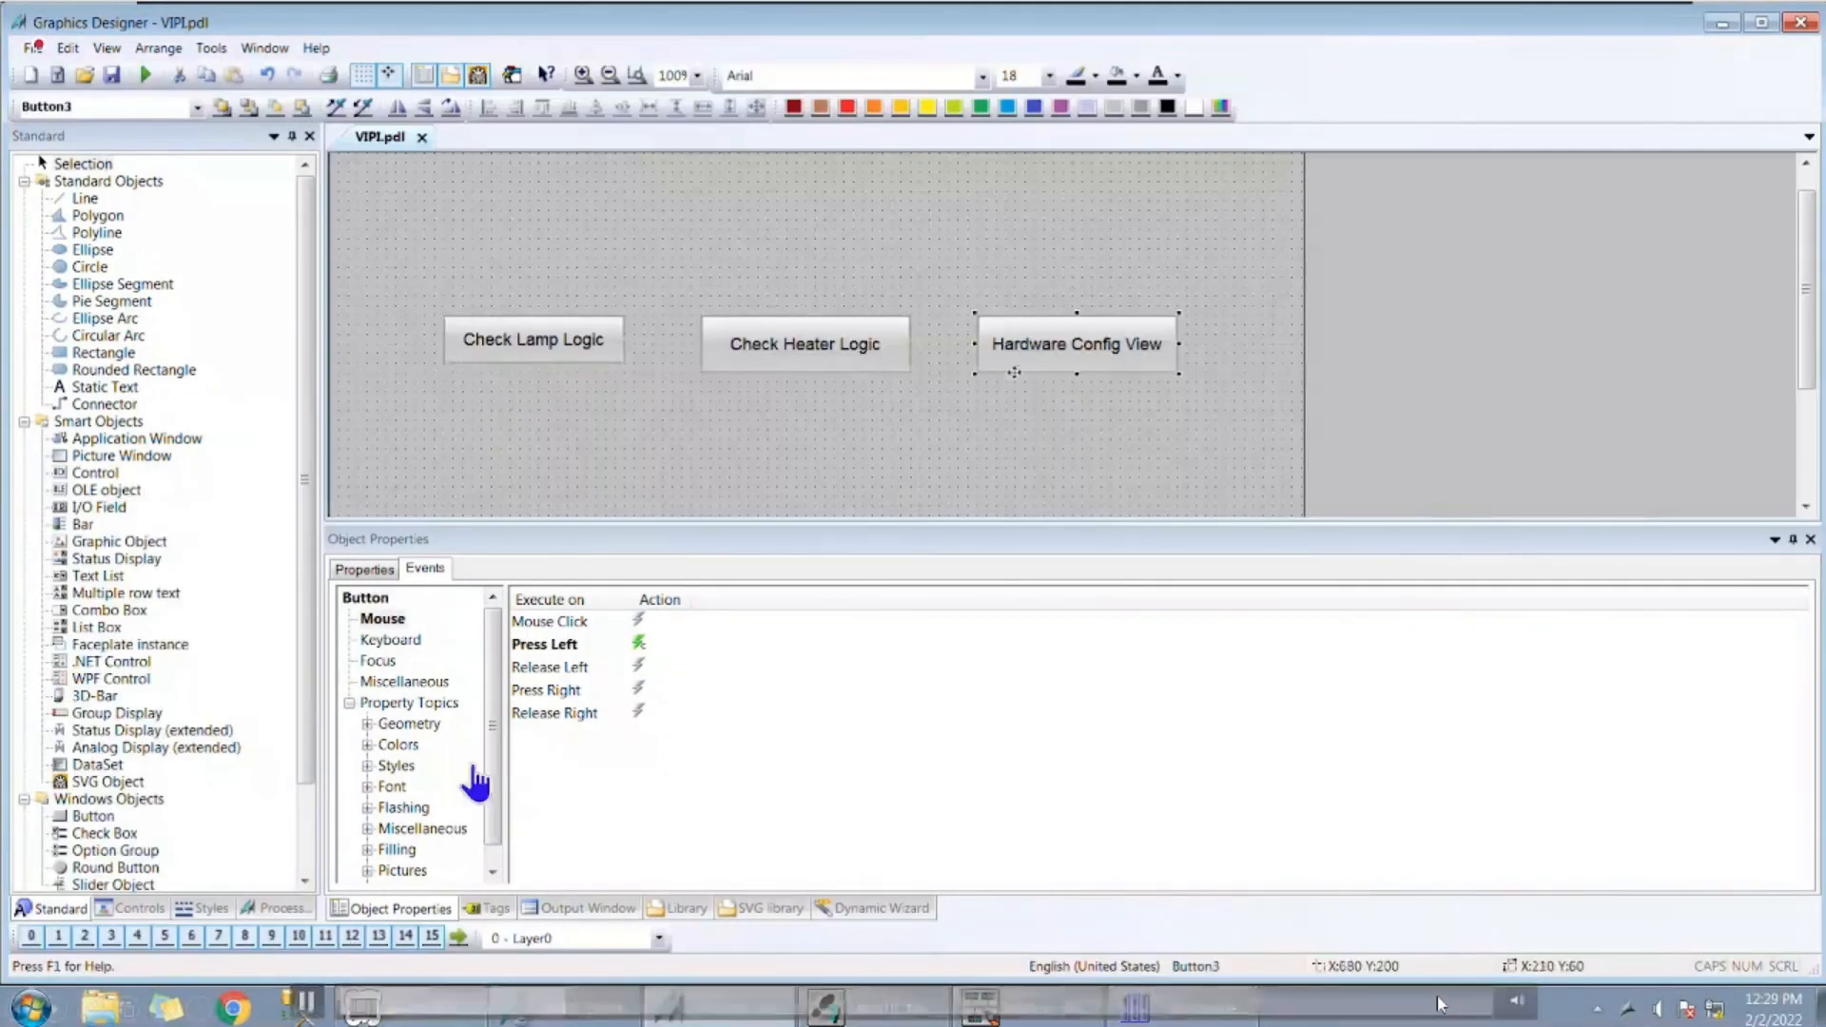
- Start the Network Entry Point dynamic for the Check Heater Logic button, using Left mouse key as its trigger
{"action": "left_click", "coordinate": [318, 1004]}
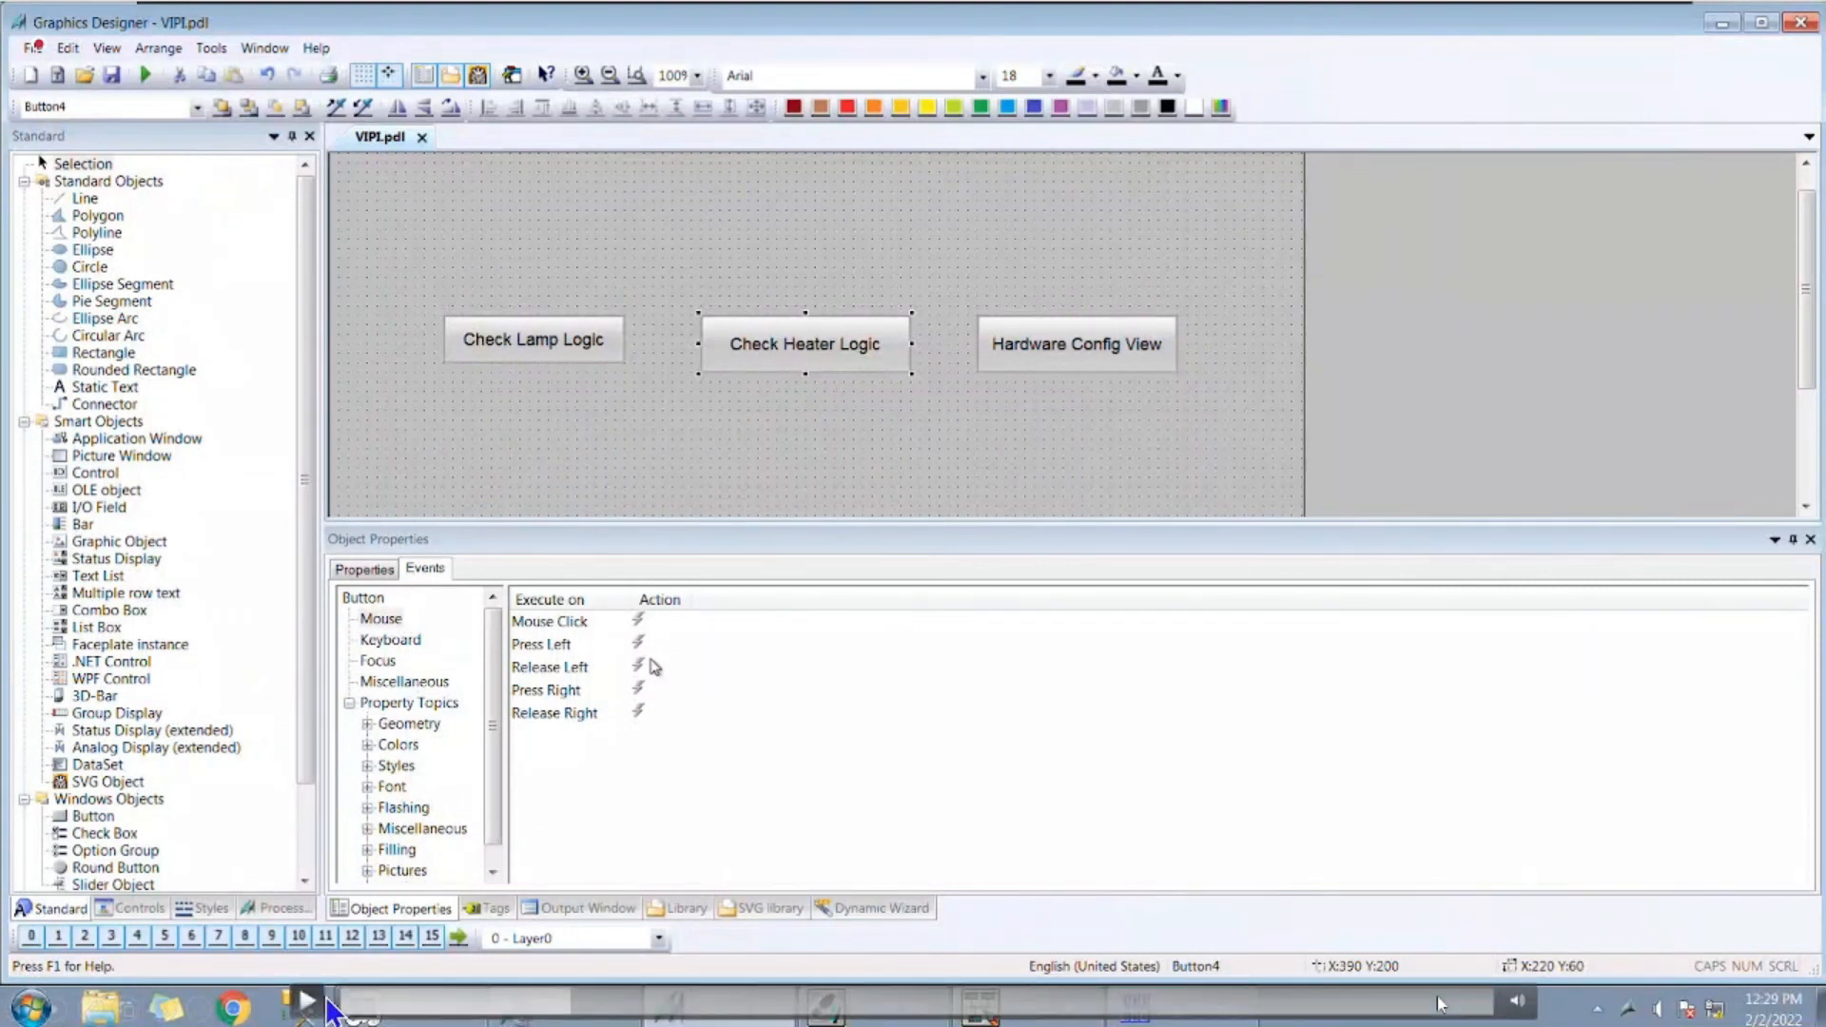
{"action": "left_click", "coordinate": [875, 909]}
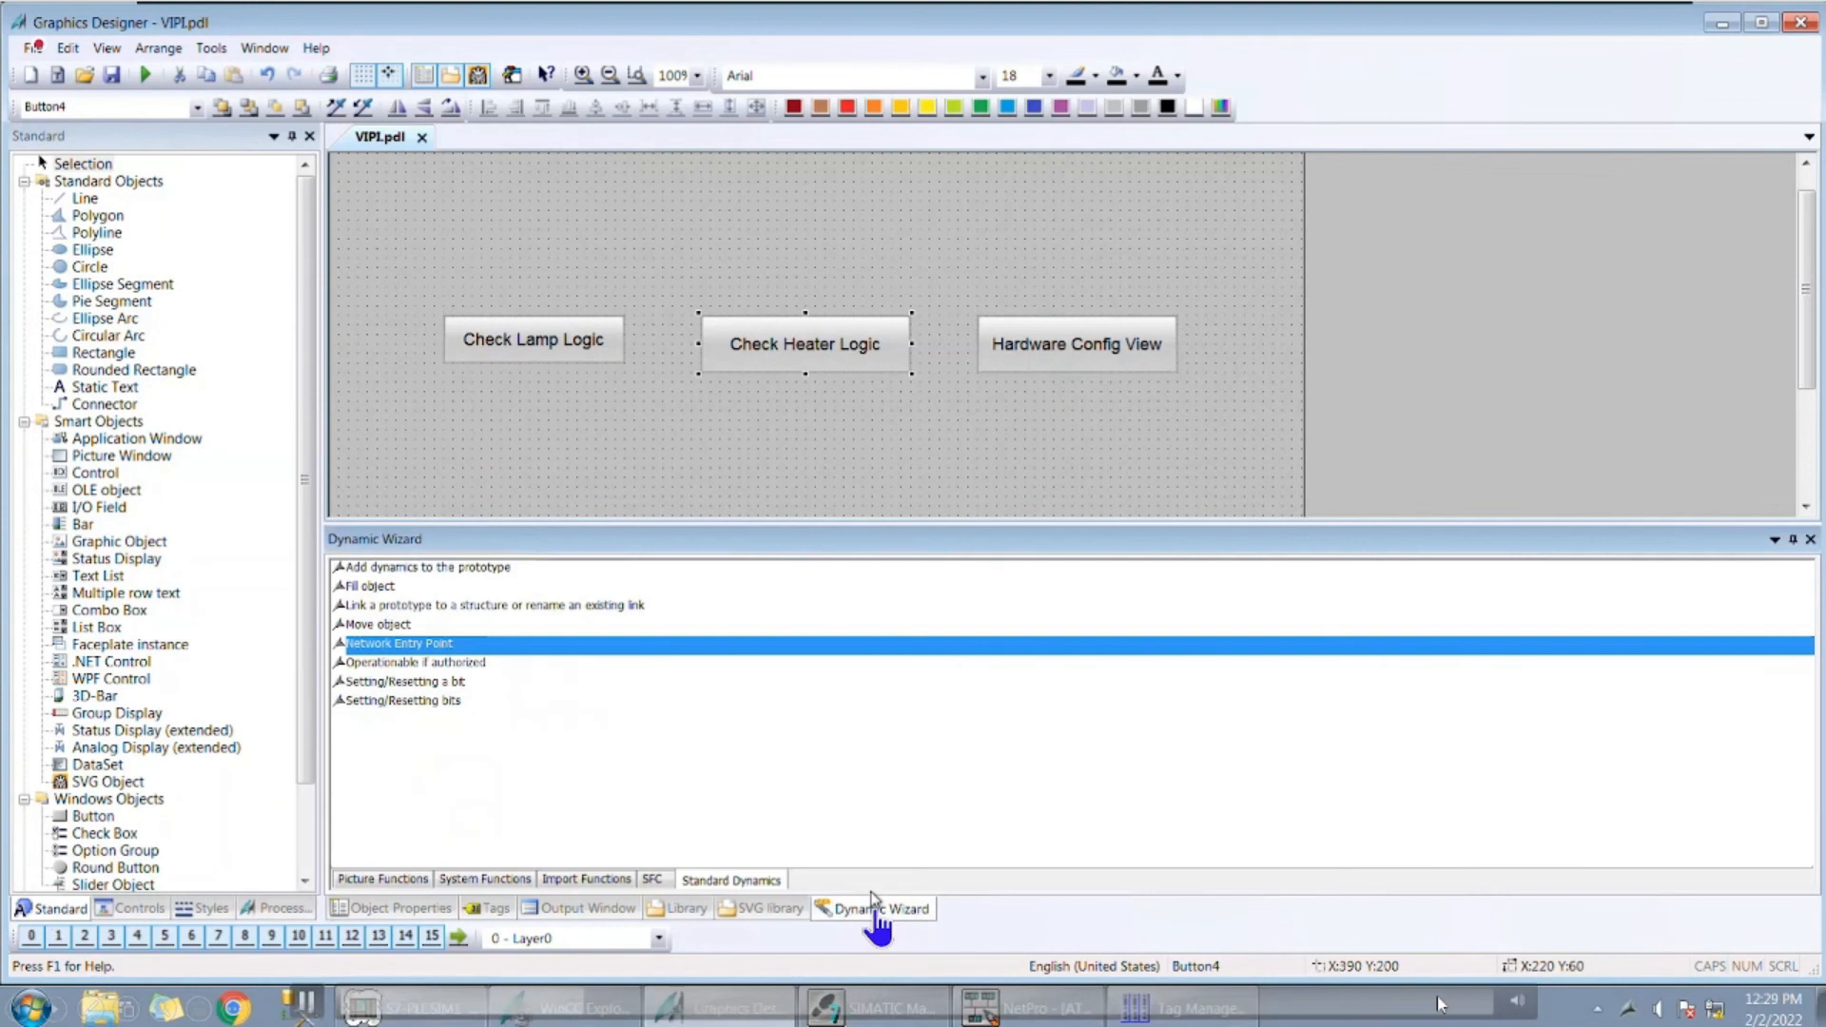
{"action": "double_click", "coordinate": [396, 649]}
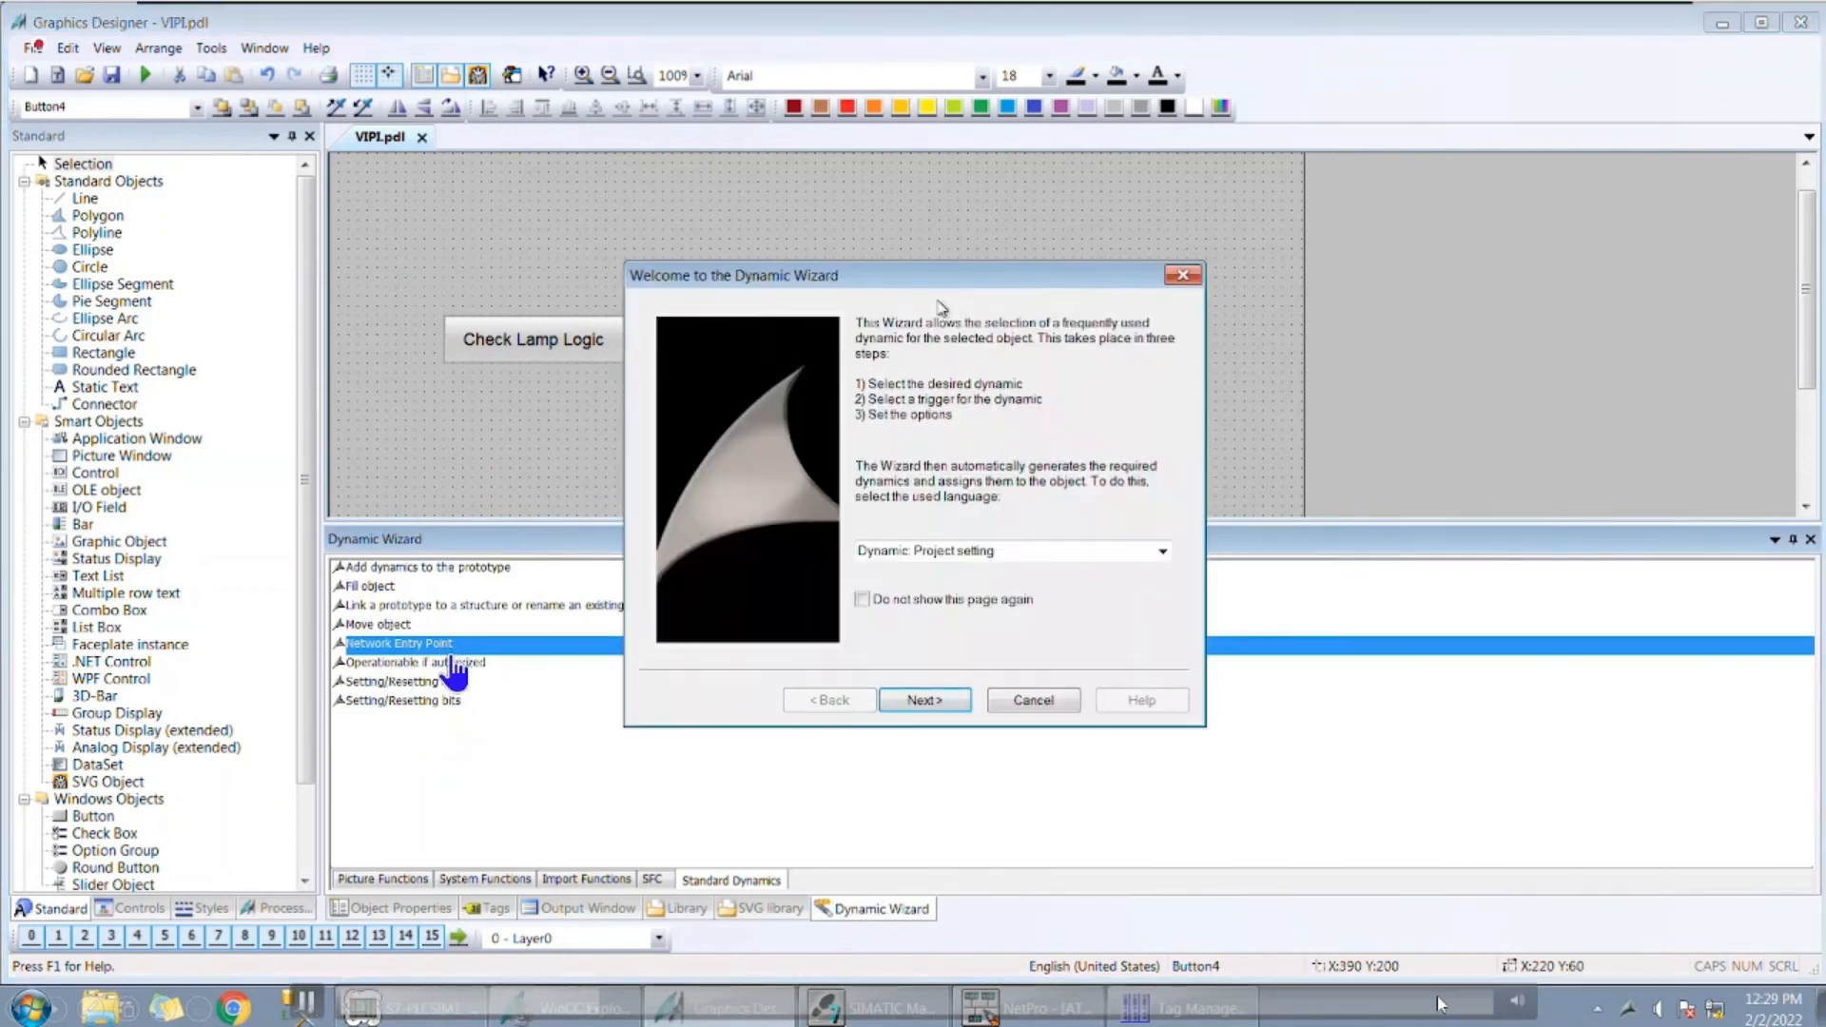
{"action": "left_click_drag", "start_coordinate": [940, 278], "coordinate": [1208, 245]}
{"action": "left_click", "coordinate": [1213, 671]}
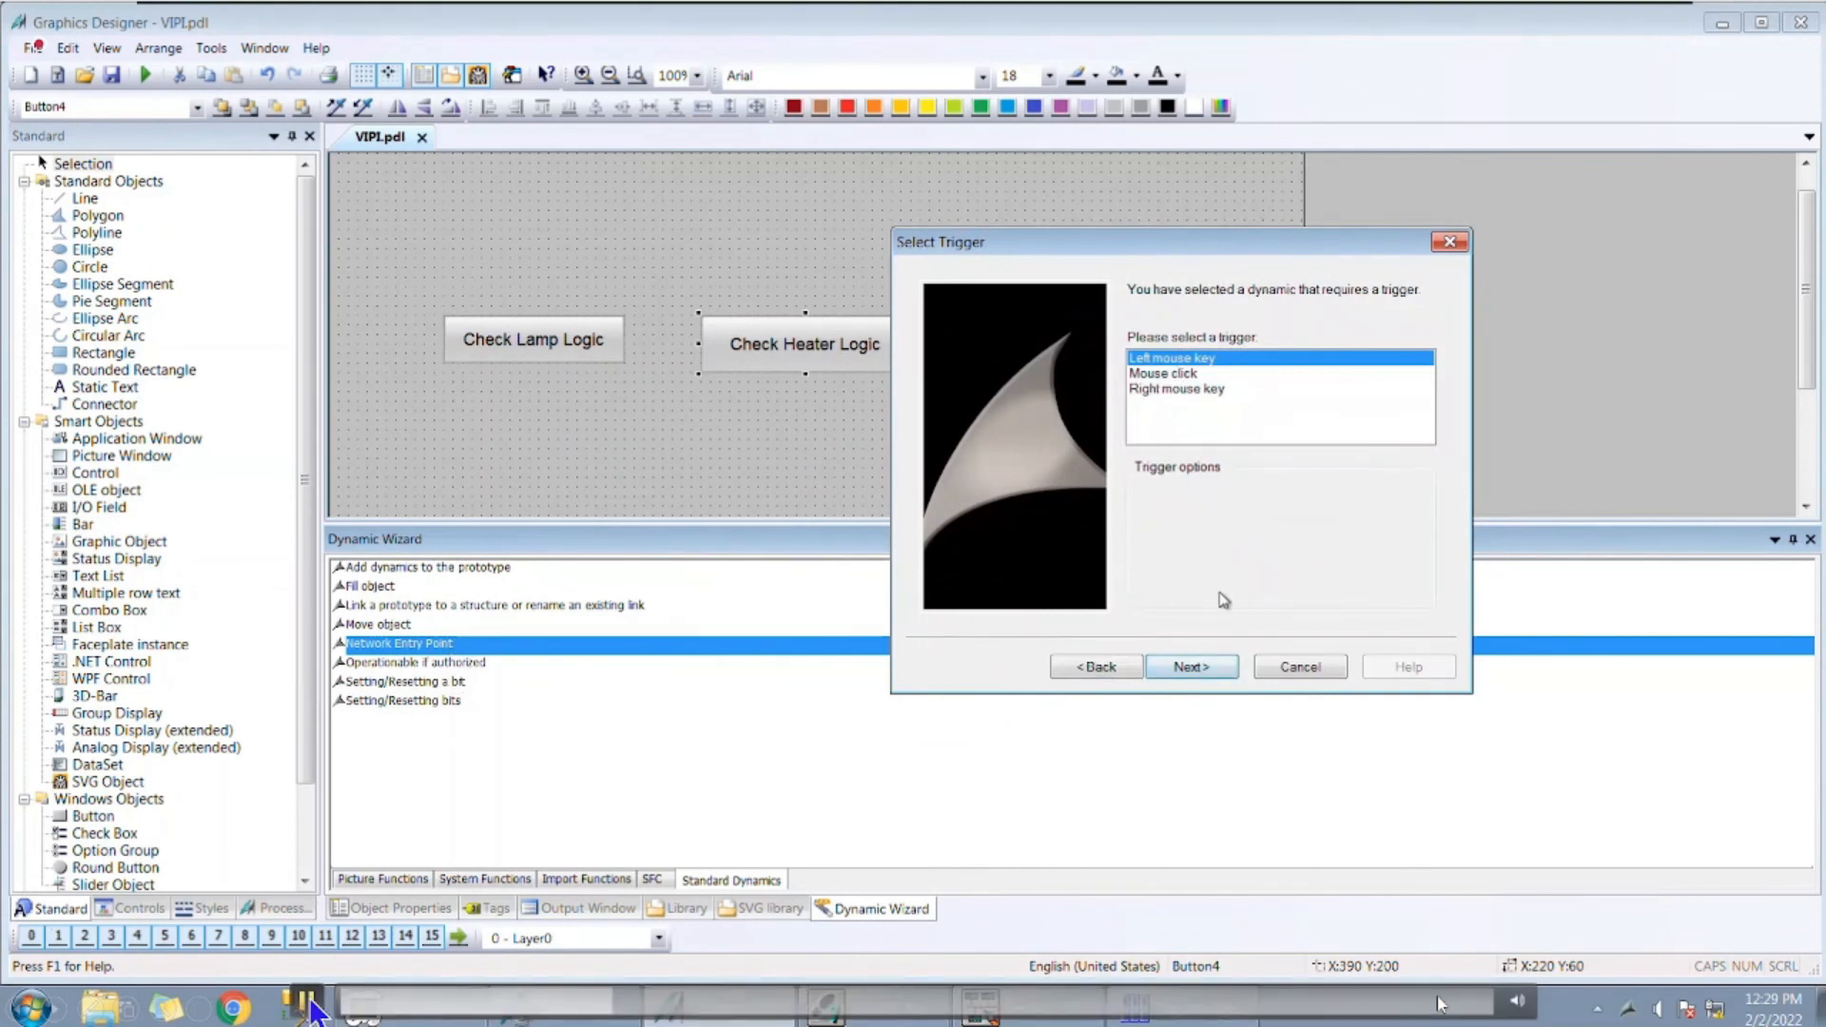
{"action": "left_click", "coordinate": [1213, 664]}
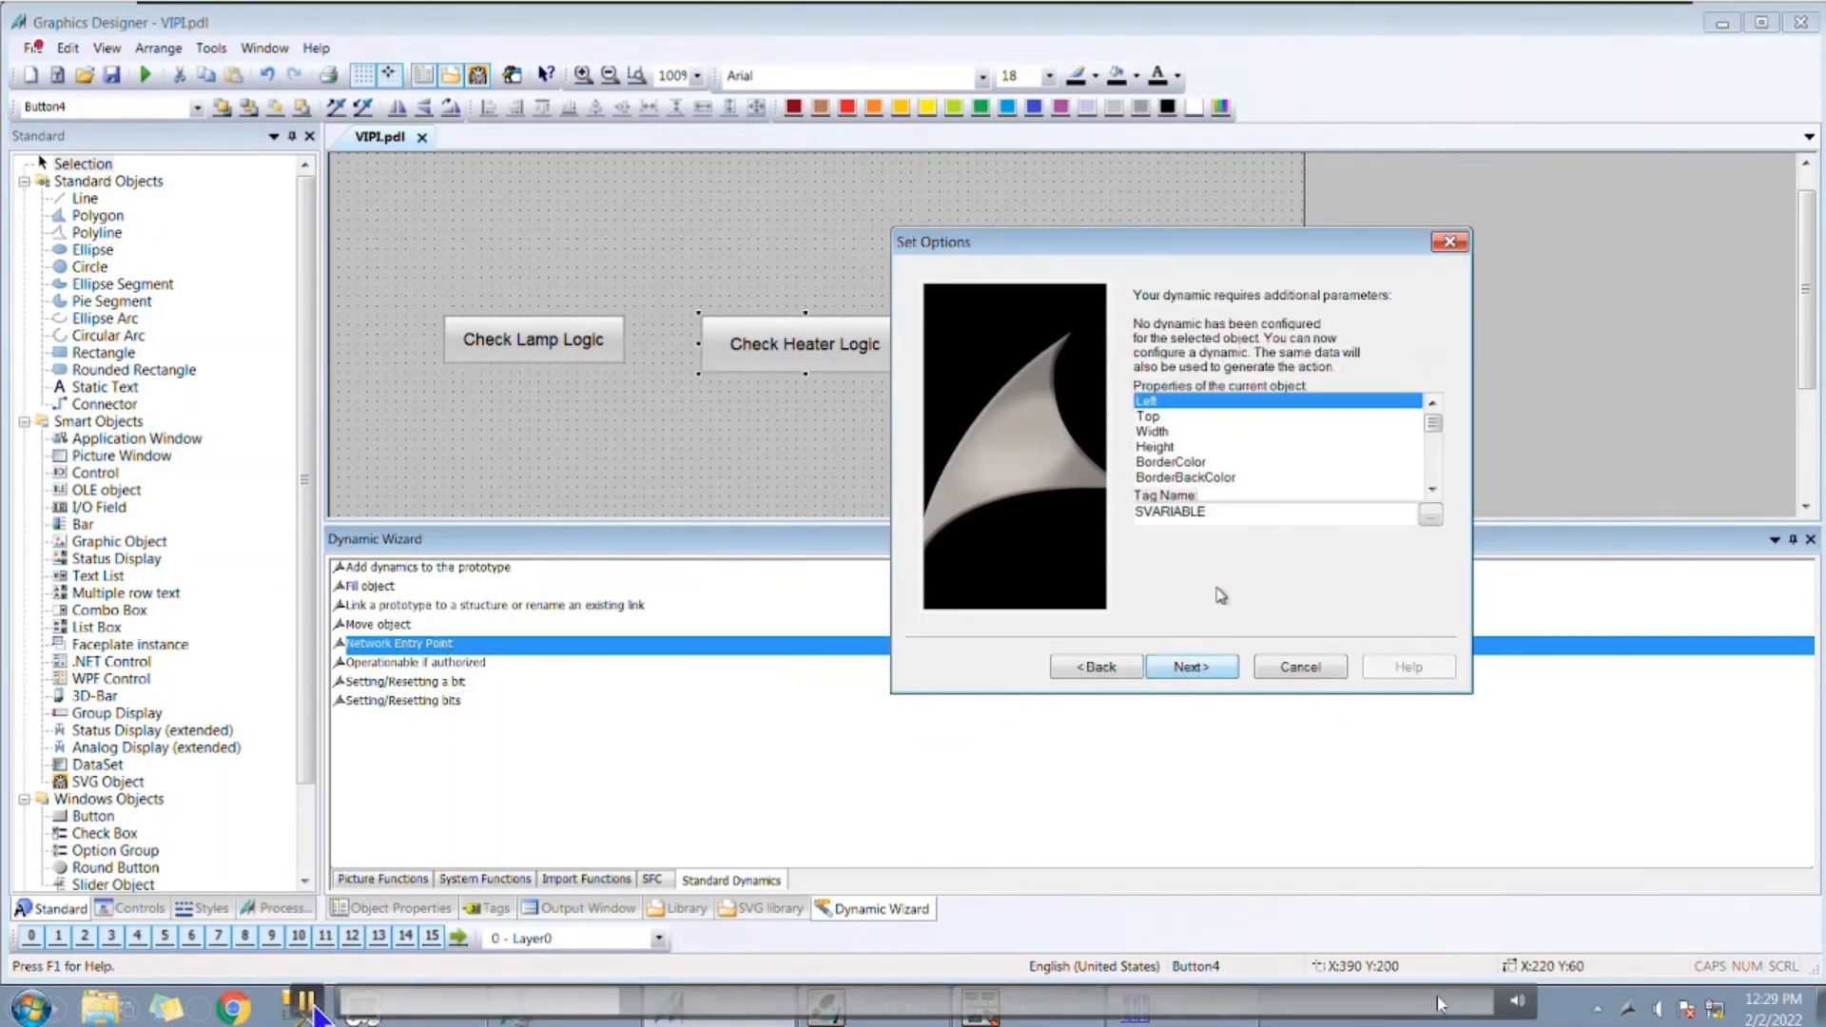
- Assign the Heater symbol from as1 in the STEP 7 Symbol Server to the button's ToolTipText property
{"action": "left_click", "coordinate": [1164, 449]}
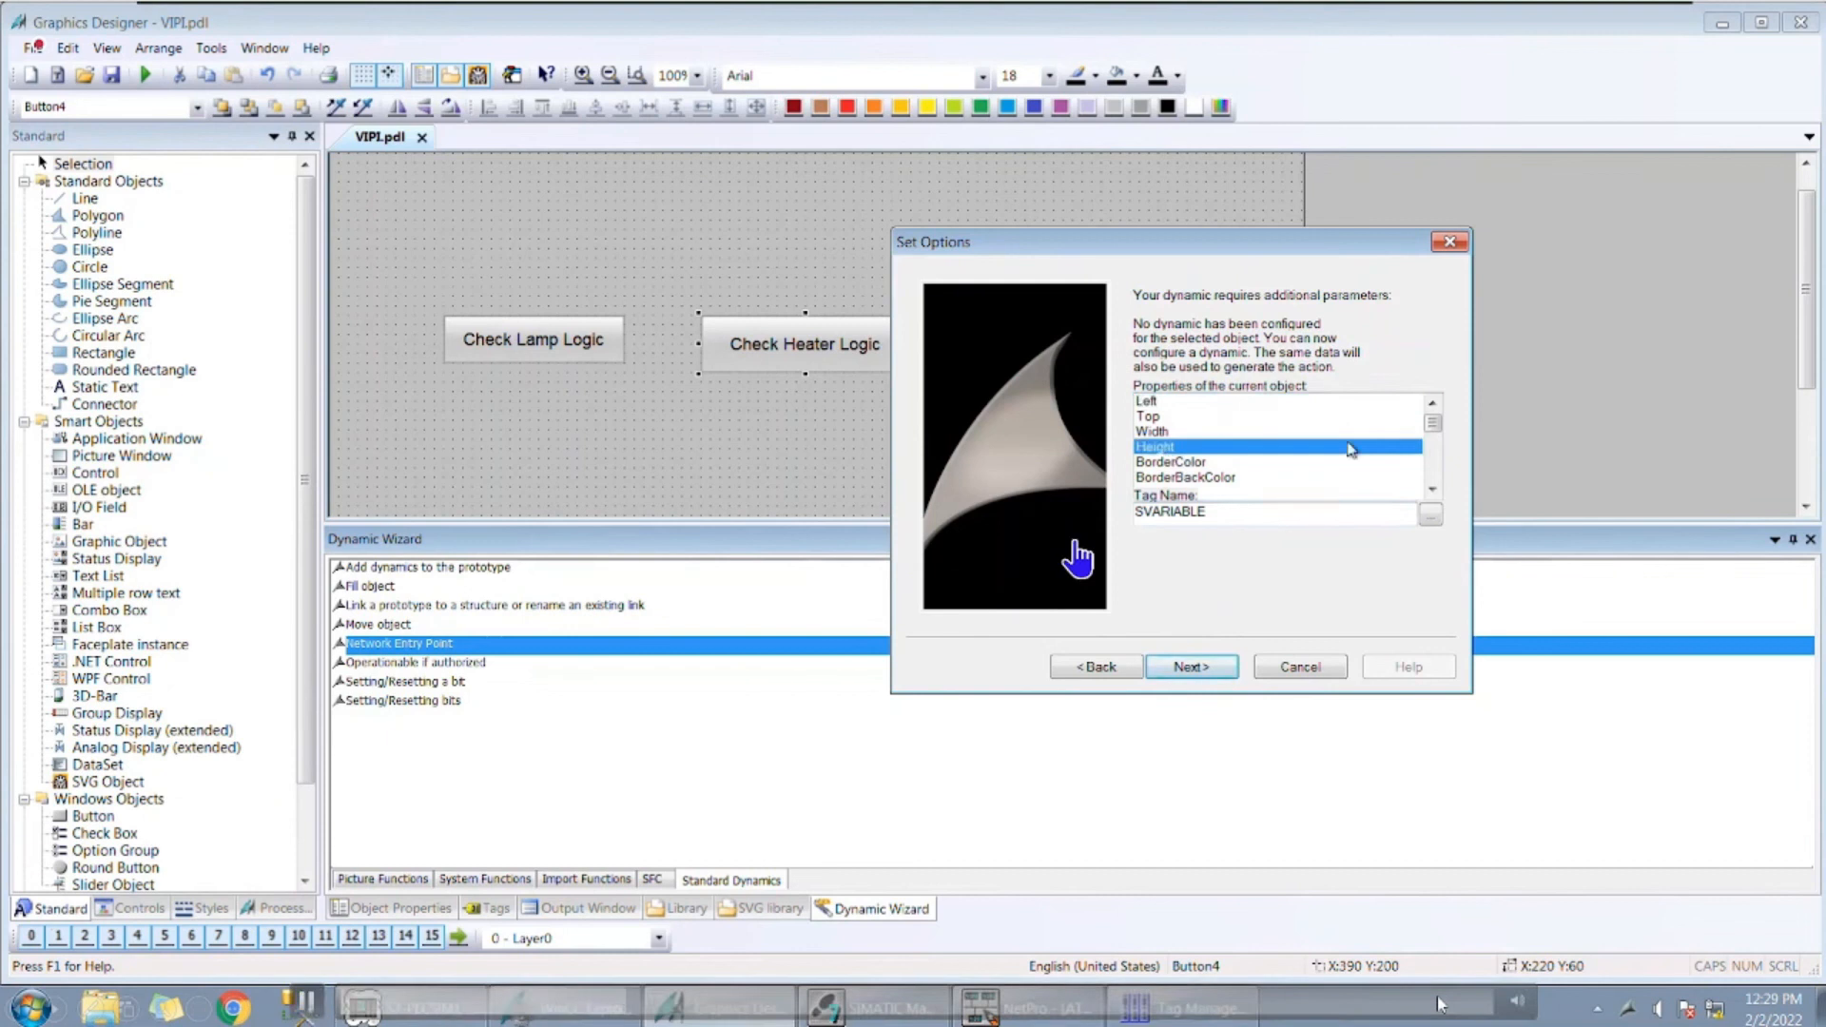
{"action": "scroll", "coordinate": [1348, 444], "scroll_direction": "down", "scroll_amount": 4}
{"action": "left_click", "coordinate": [1358, 488]}
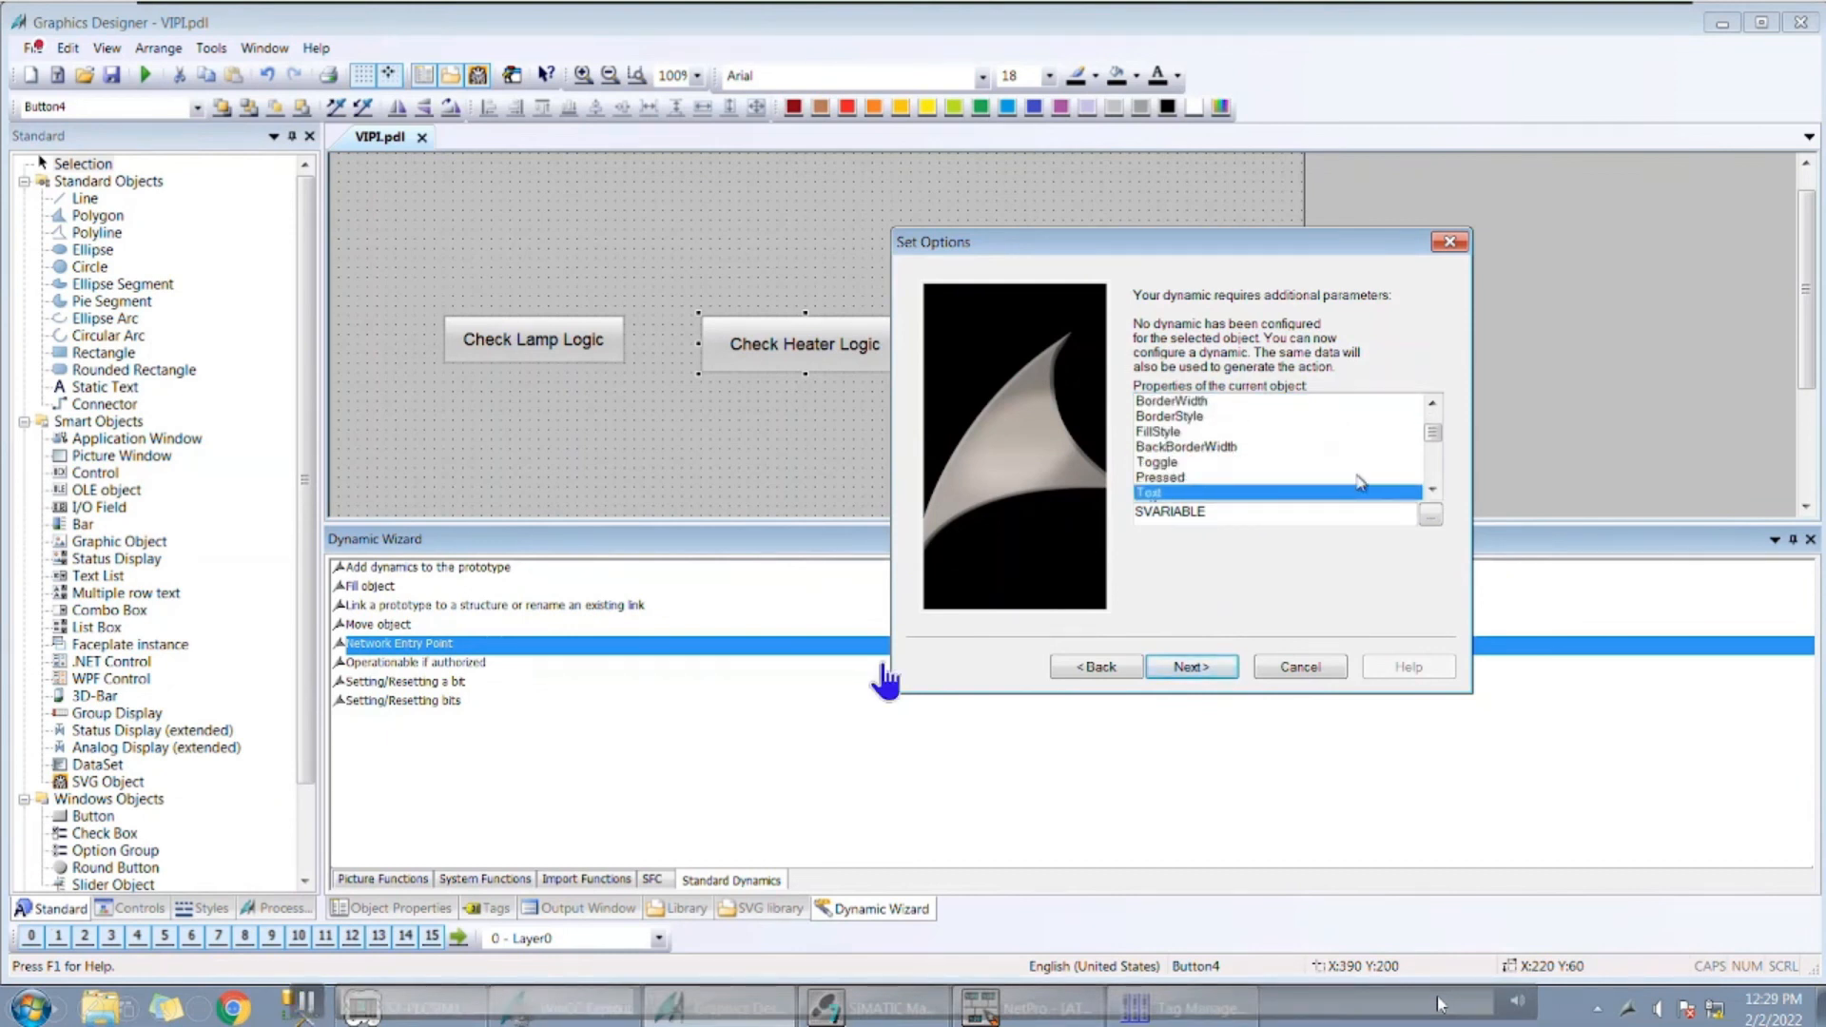
{"action": "scroll", "coordinate": [1360, 483], "scroll_direction": "down", "scroll_amount": 3}
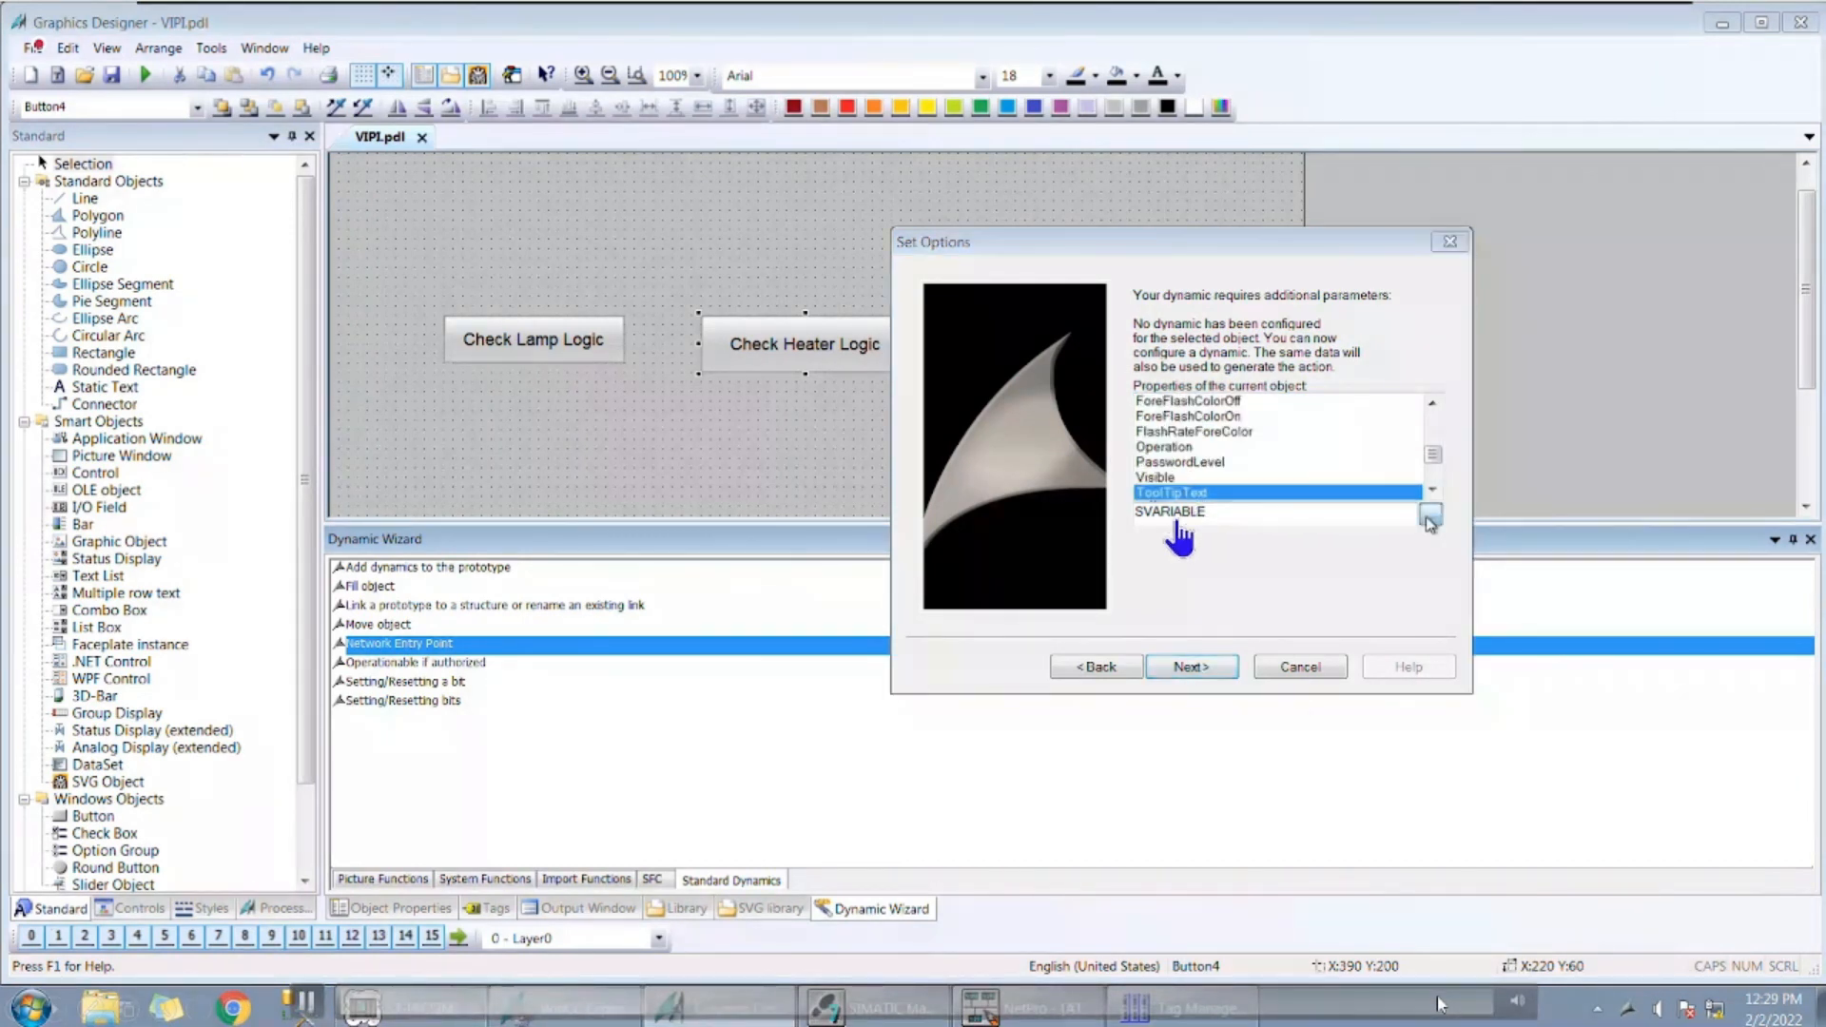
{"action": "left_click", "coordinate": [1431, 515]}
{"action": "left_click", "coordinate": [735, 374]}
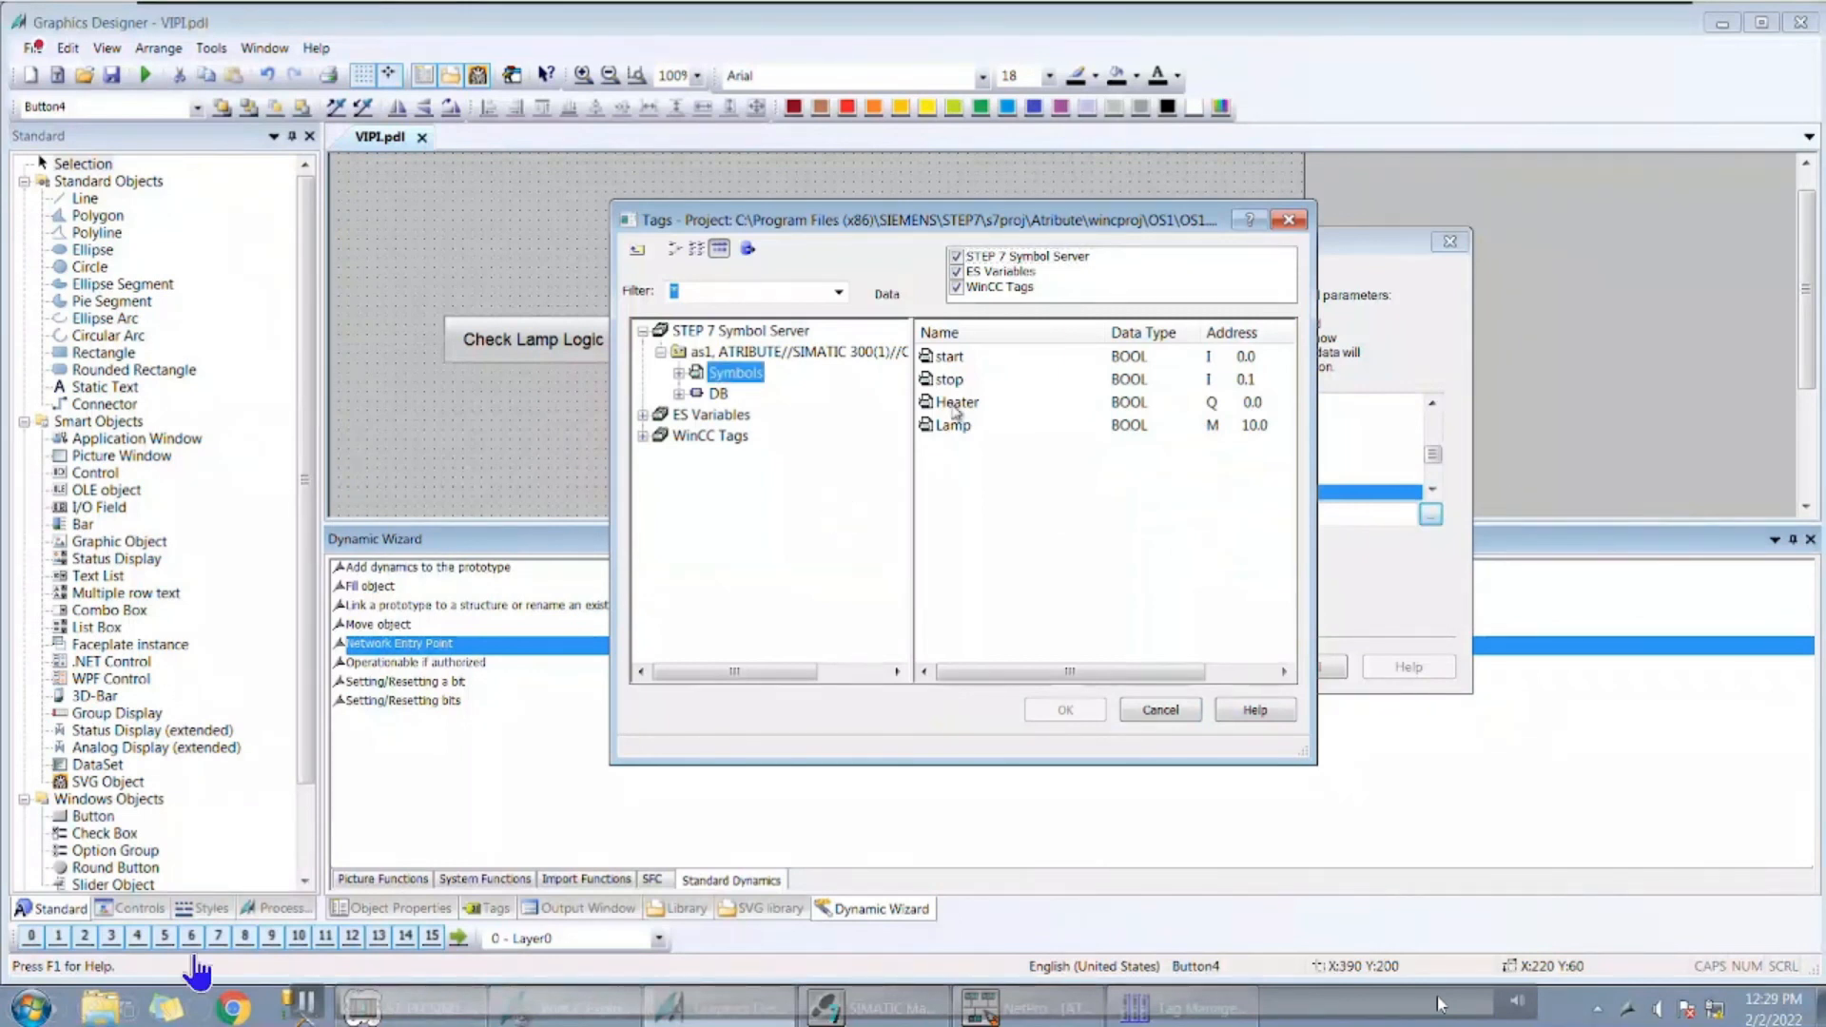
{"action": "left_click", "coordinate": [991, 398]}
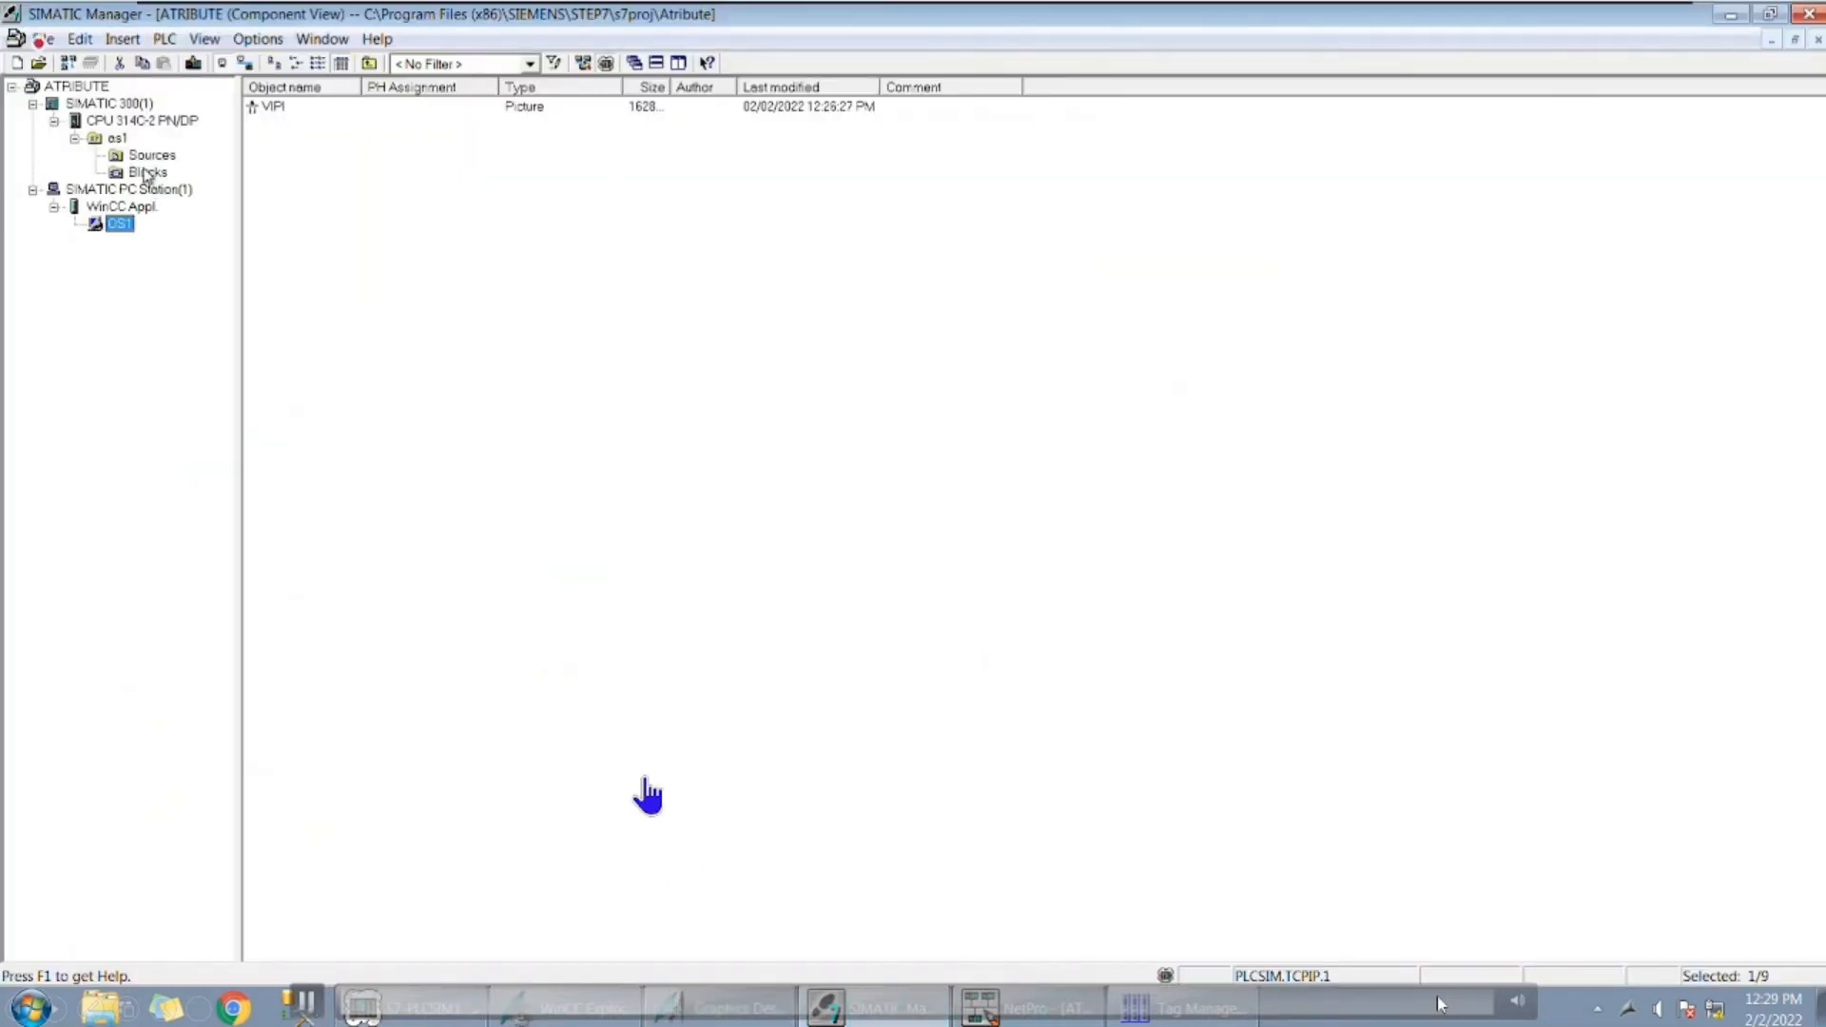
- Switch to SIMATIC Manager and open the as1 Symbols table to review the symbols' operator control and monitoring flags
{"action": "left_click", "coordinate": [119, 139]}
{"action": "left_click", "coordinate": [291, 140]}
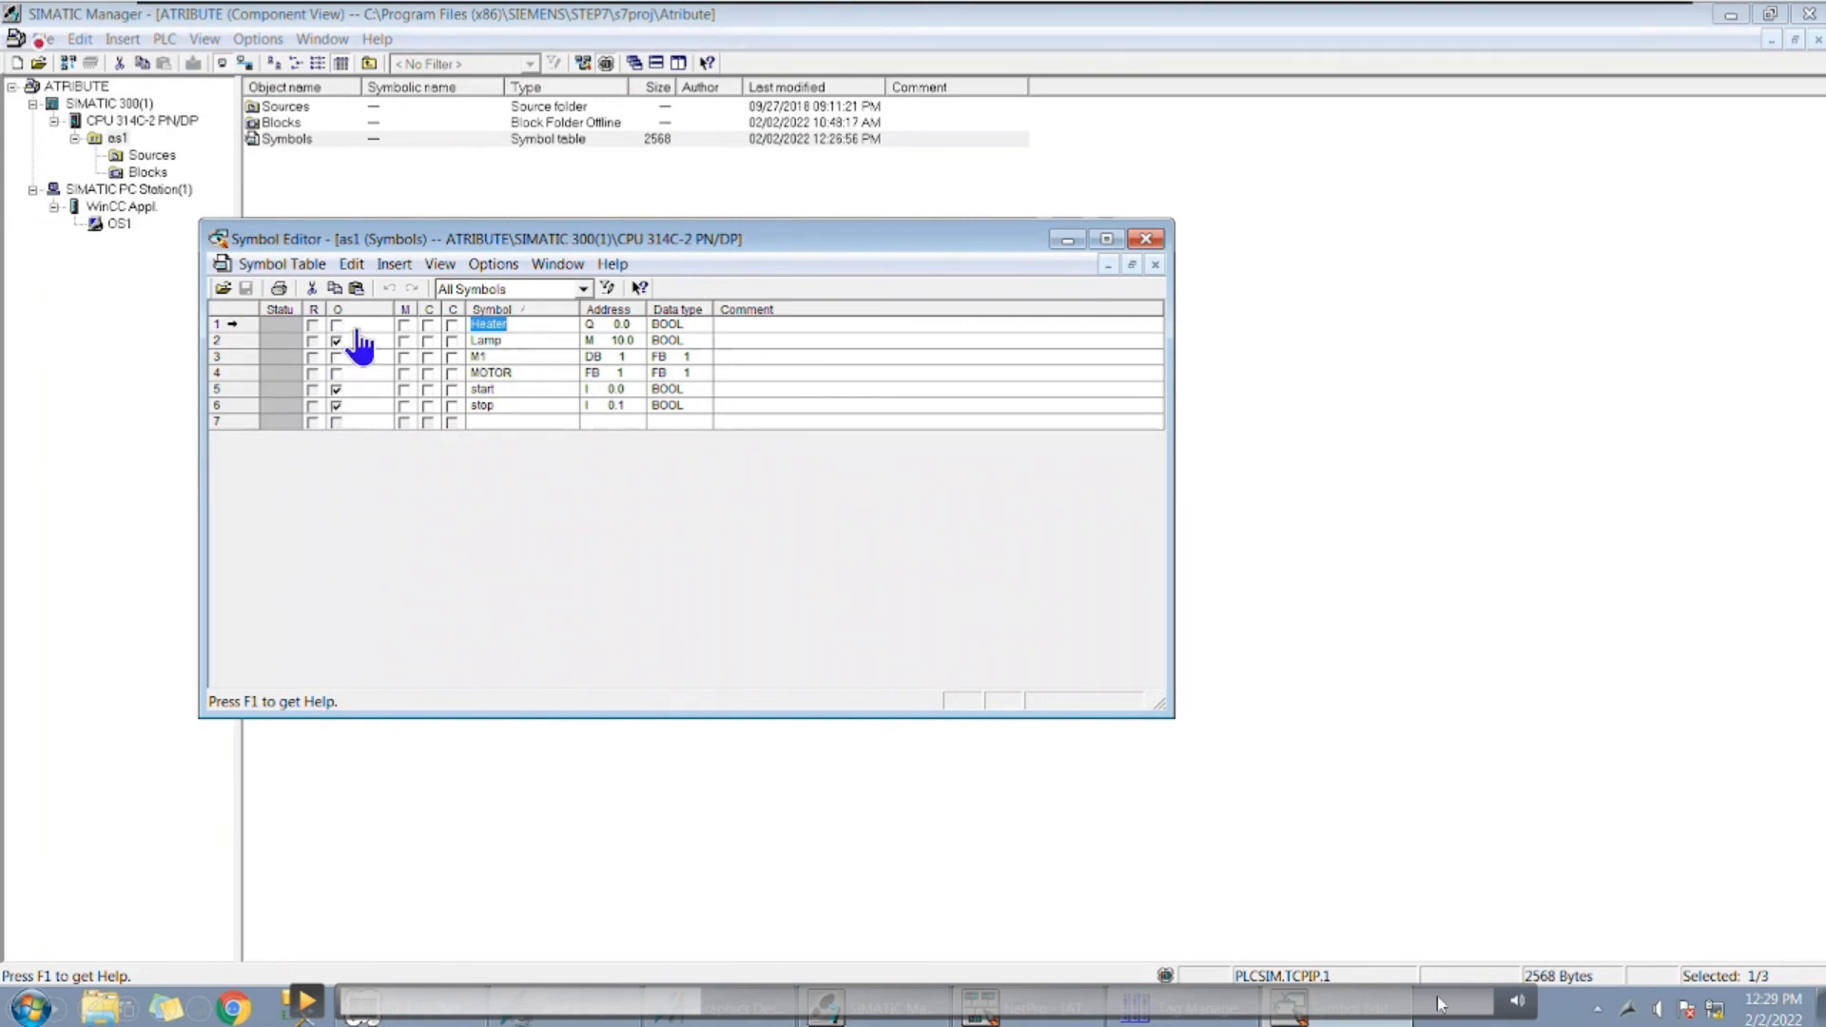
{"action": "left_click", "coordinate": [310, 999]}
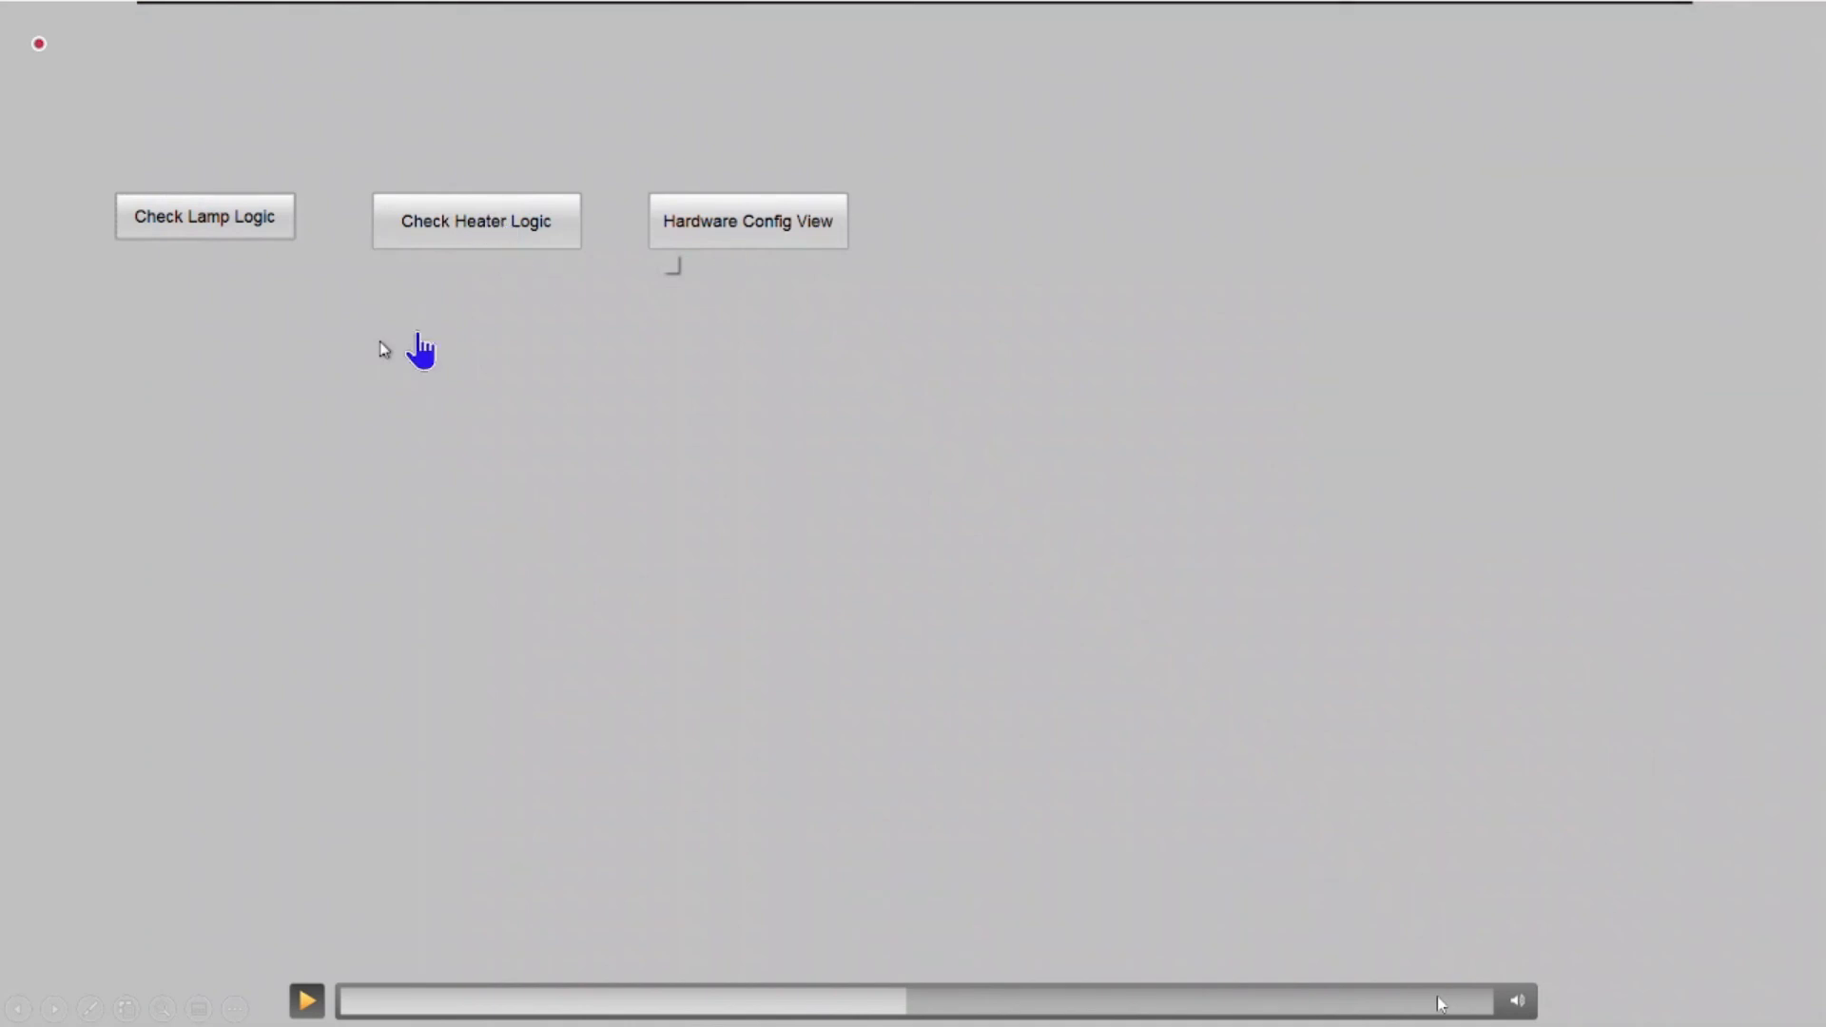
- Test Check Heater Logic in the WinCC runtime and select the FC1 network 3 entry in Go To Location
{"action": "left_click", "coordinate": [306, 1000]}
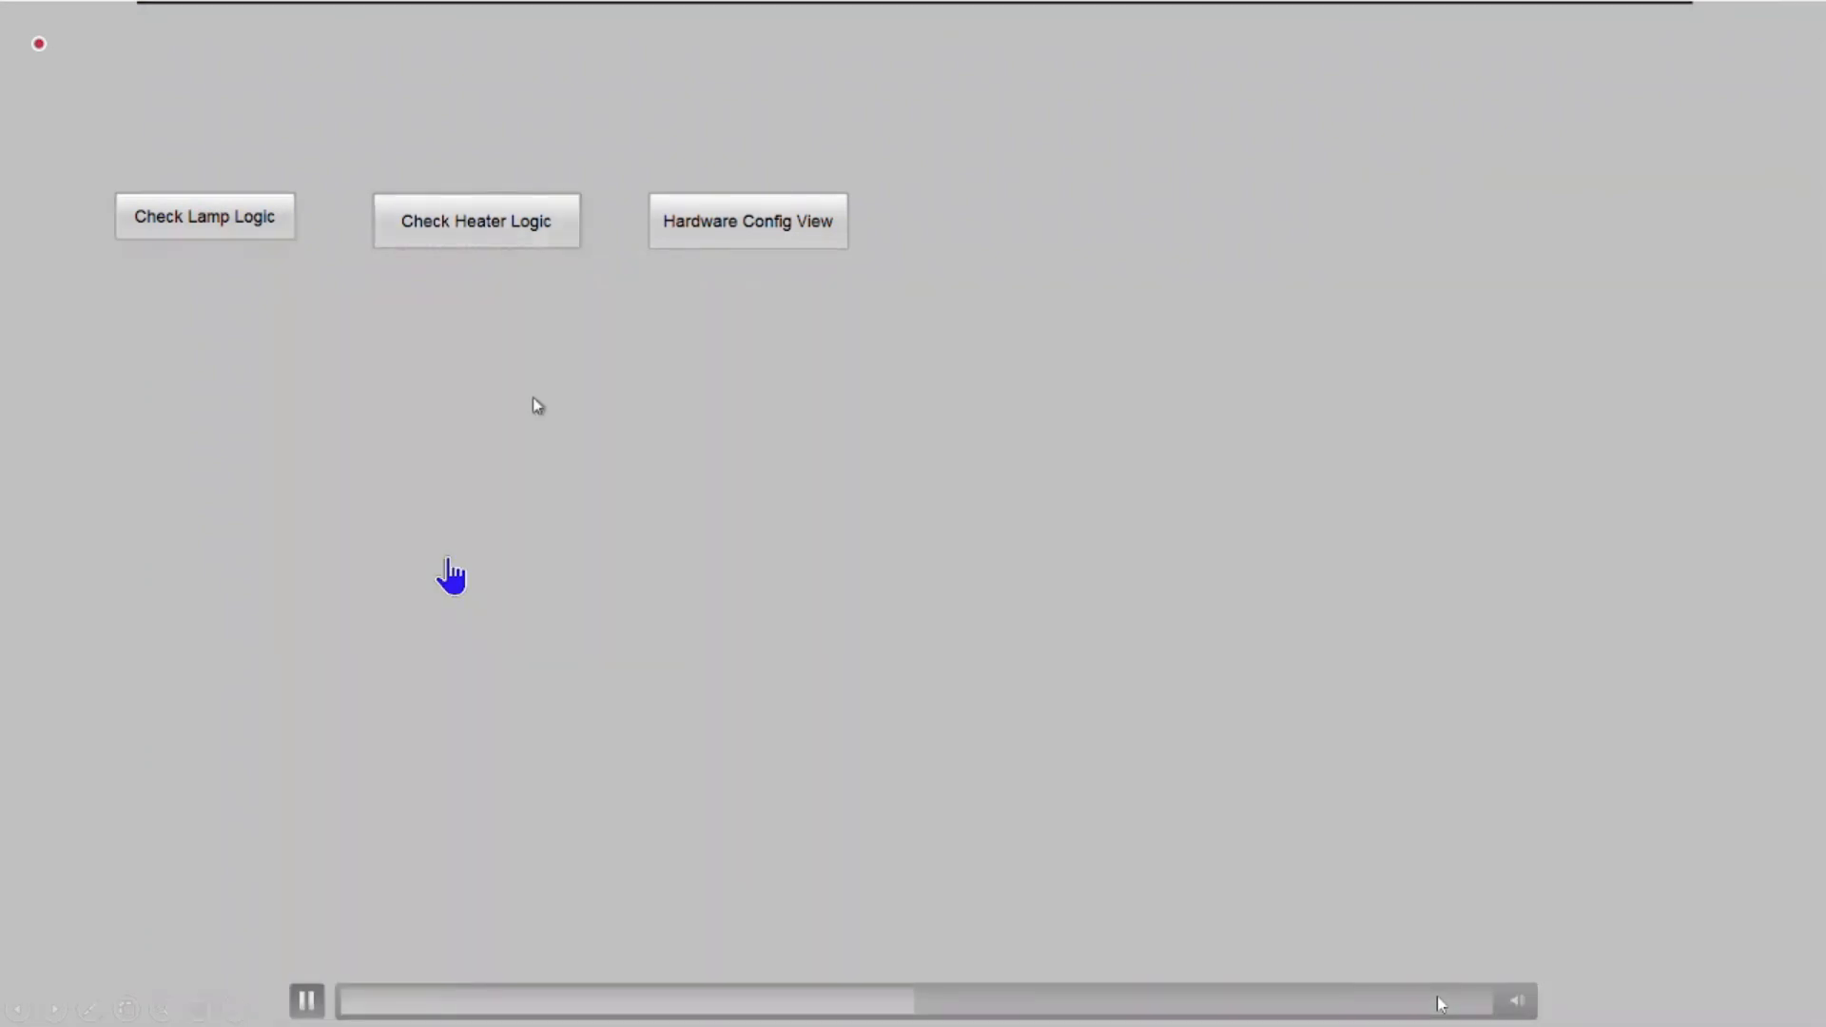
{"action": "left_click", "coordinate": [446, 231]}
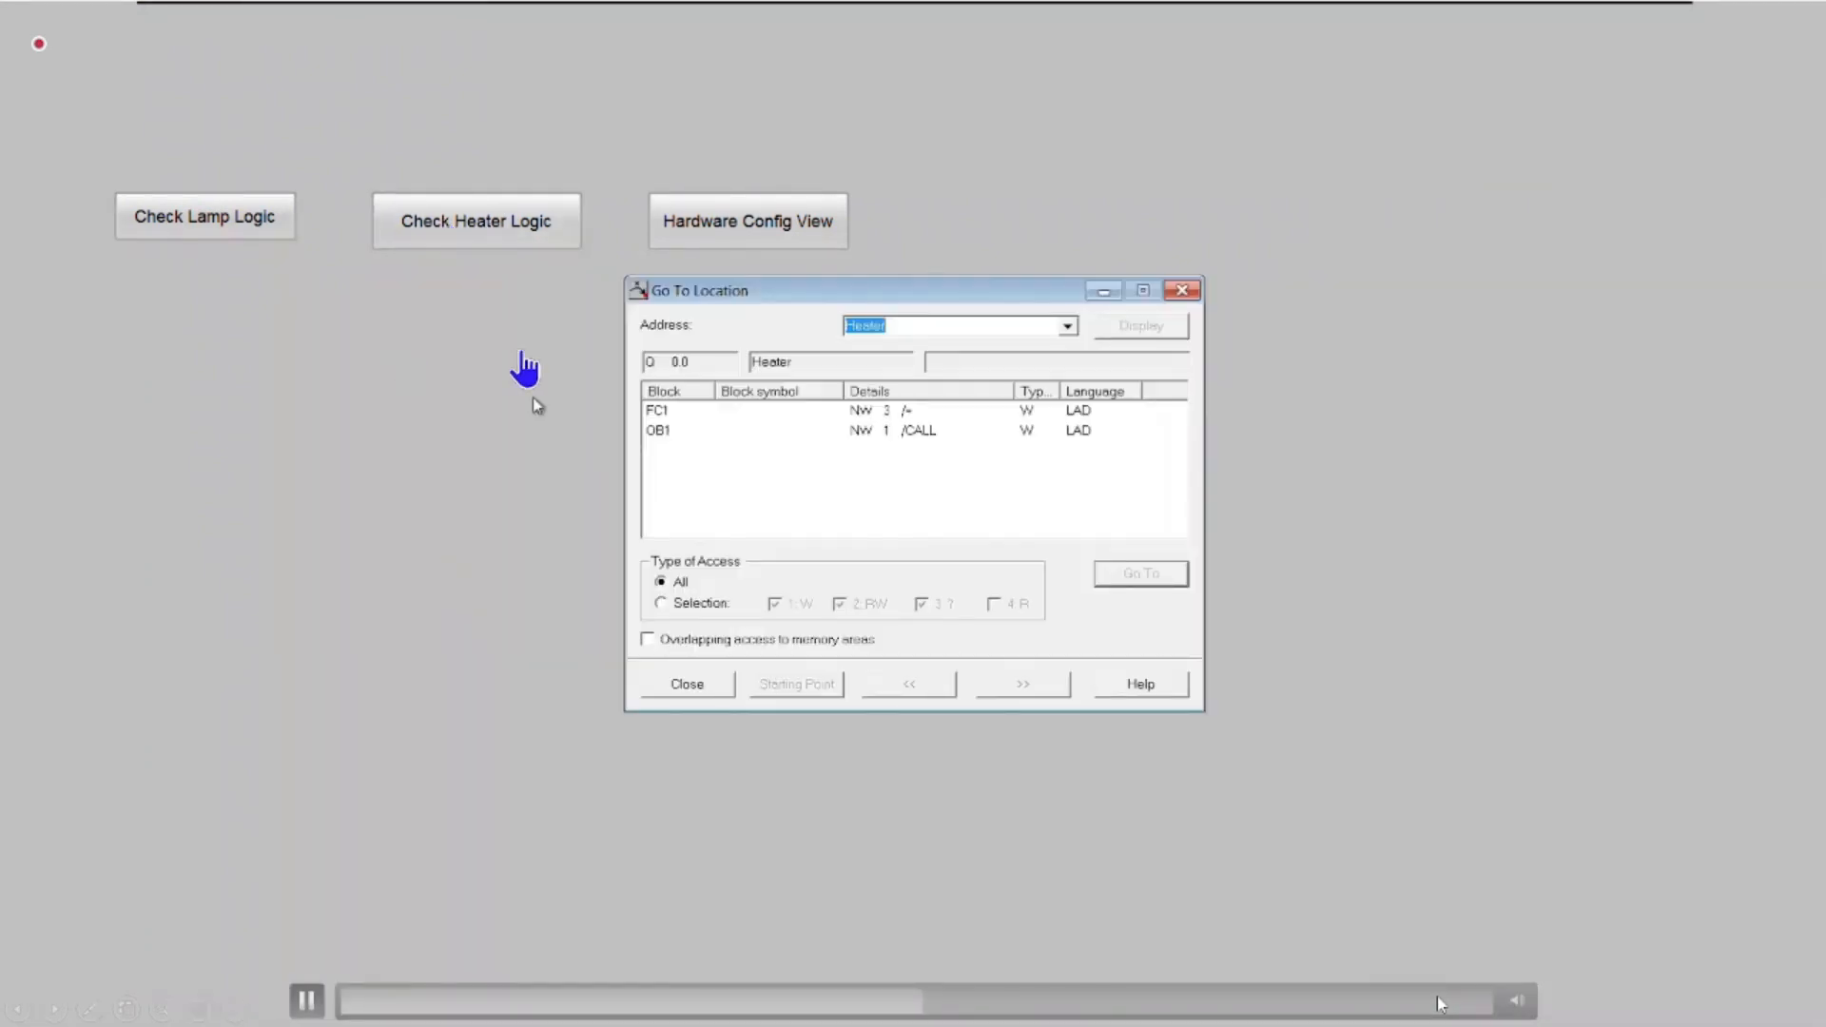
{"action": "left_click", "coordinate": [307, 1001]}
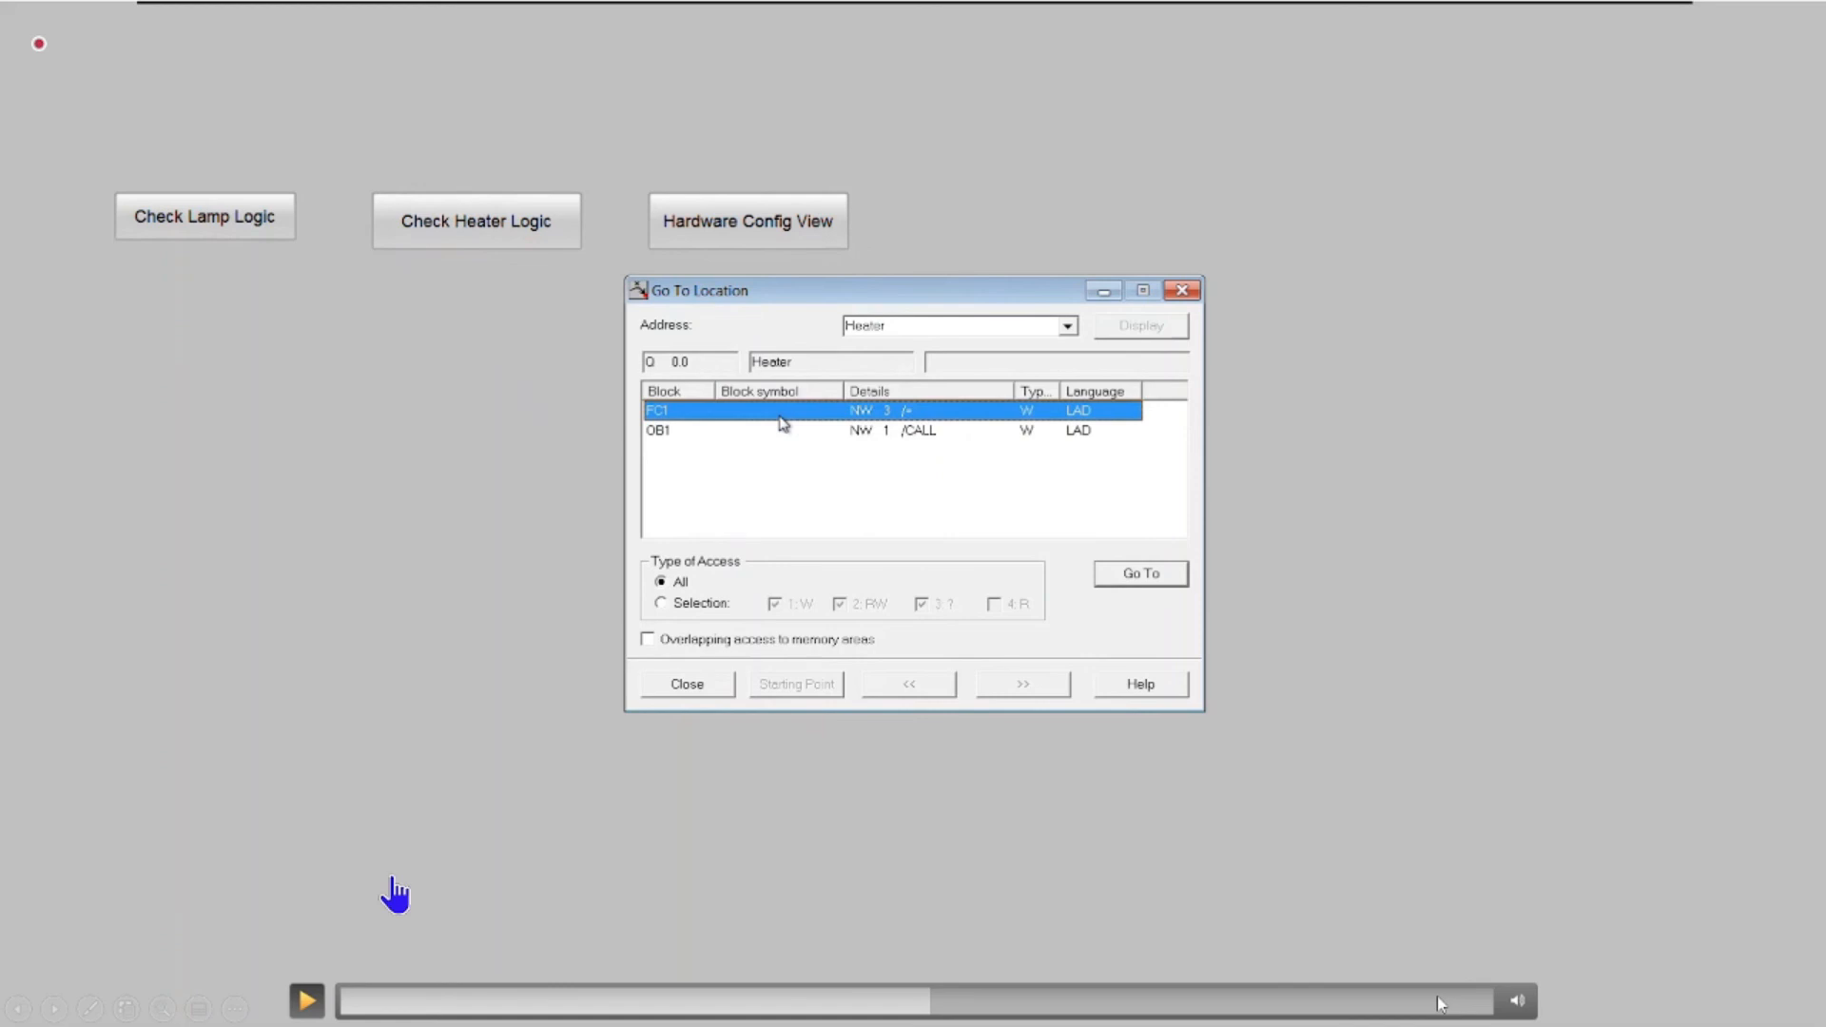
- Examine the Press Left action scripts of the Check Heater Logic and Hardware Config View buttons in Graphics Designer
{"action": "left_click", "coordinate": [306, 1012]}
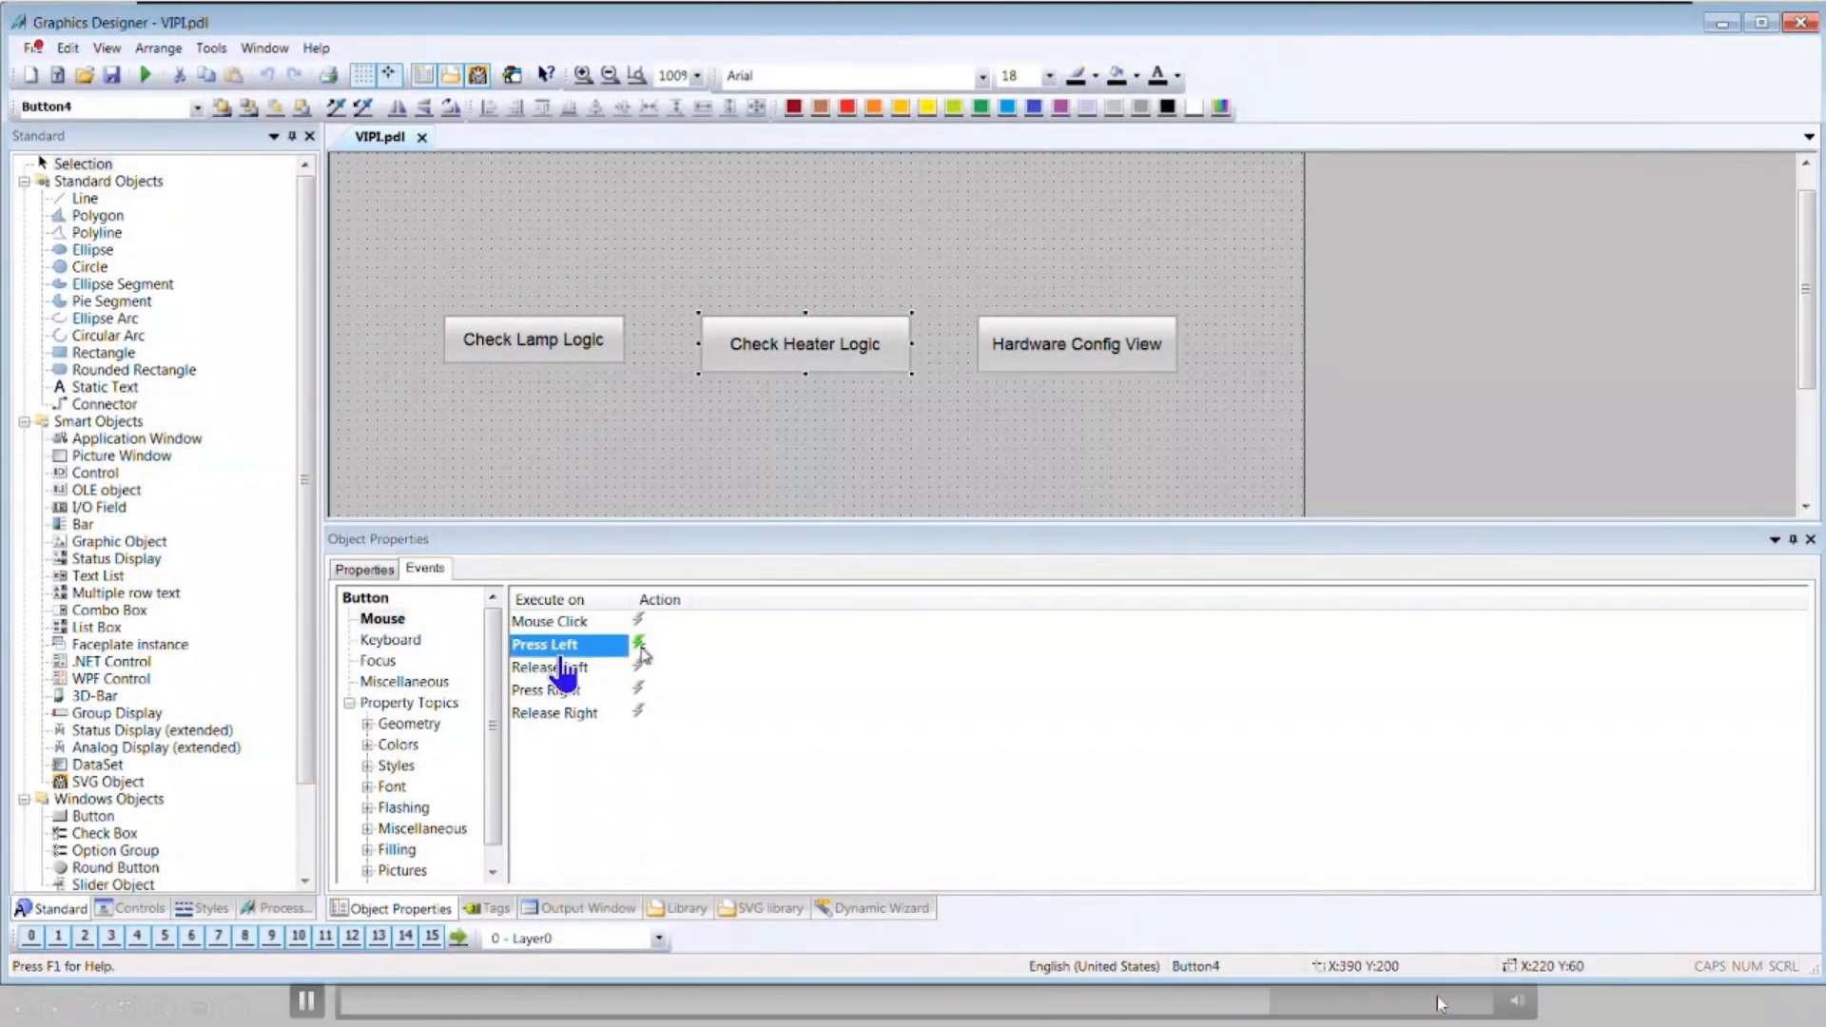
{"action": "key", "text": "space"}
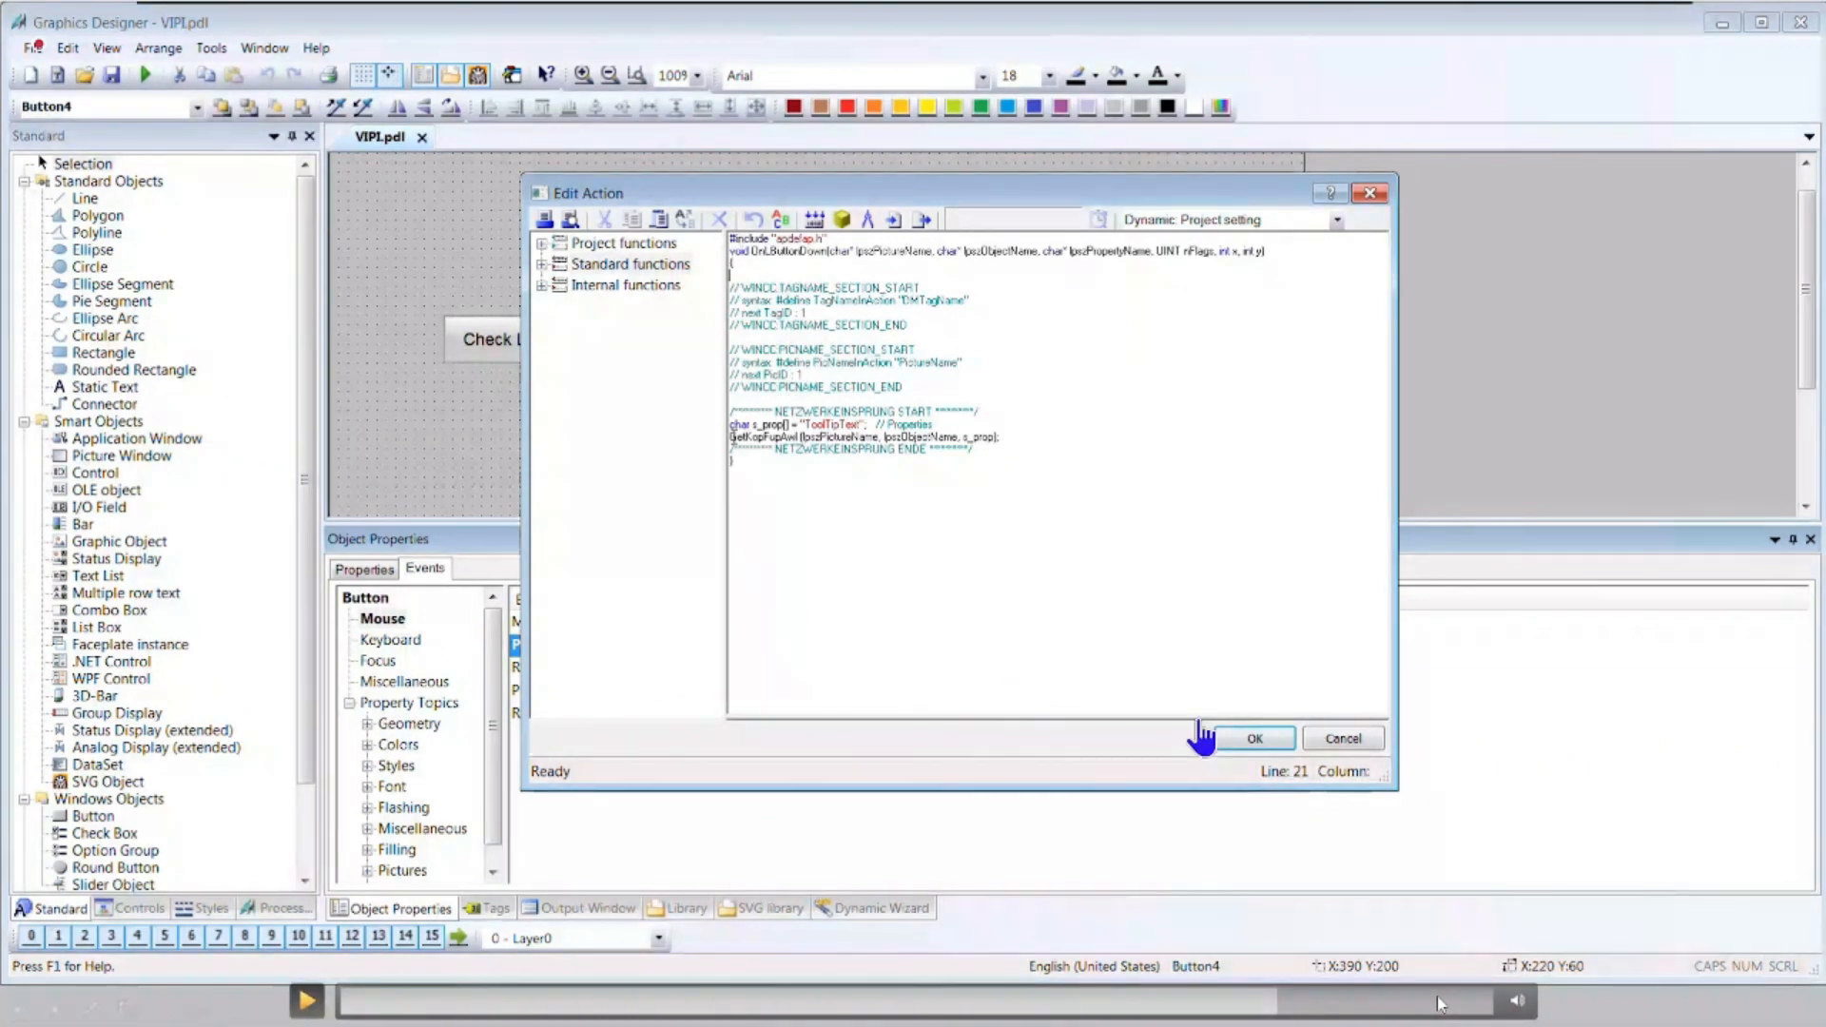
{"action": "left_click", "coordinate": [308, 1002]}
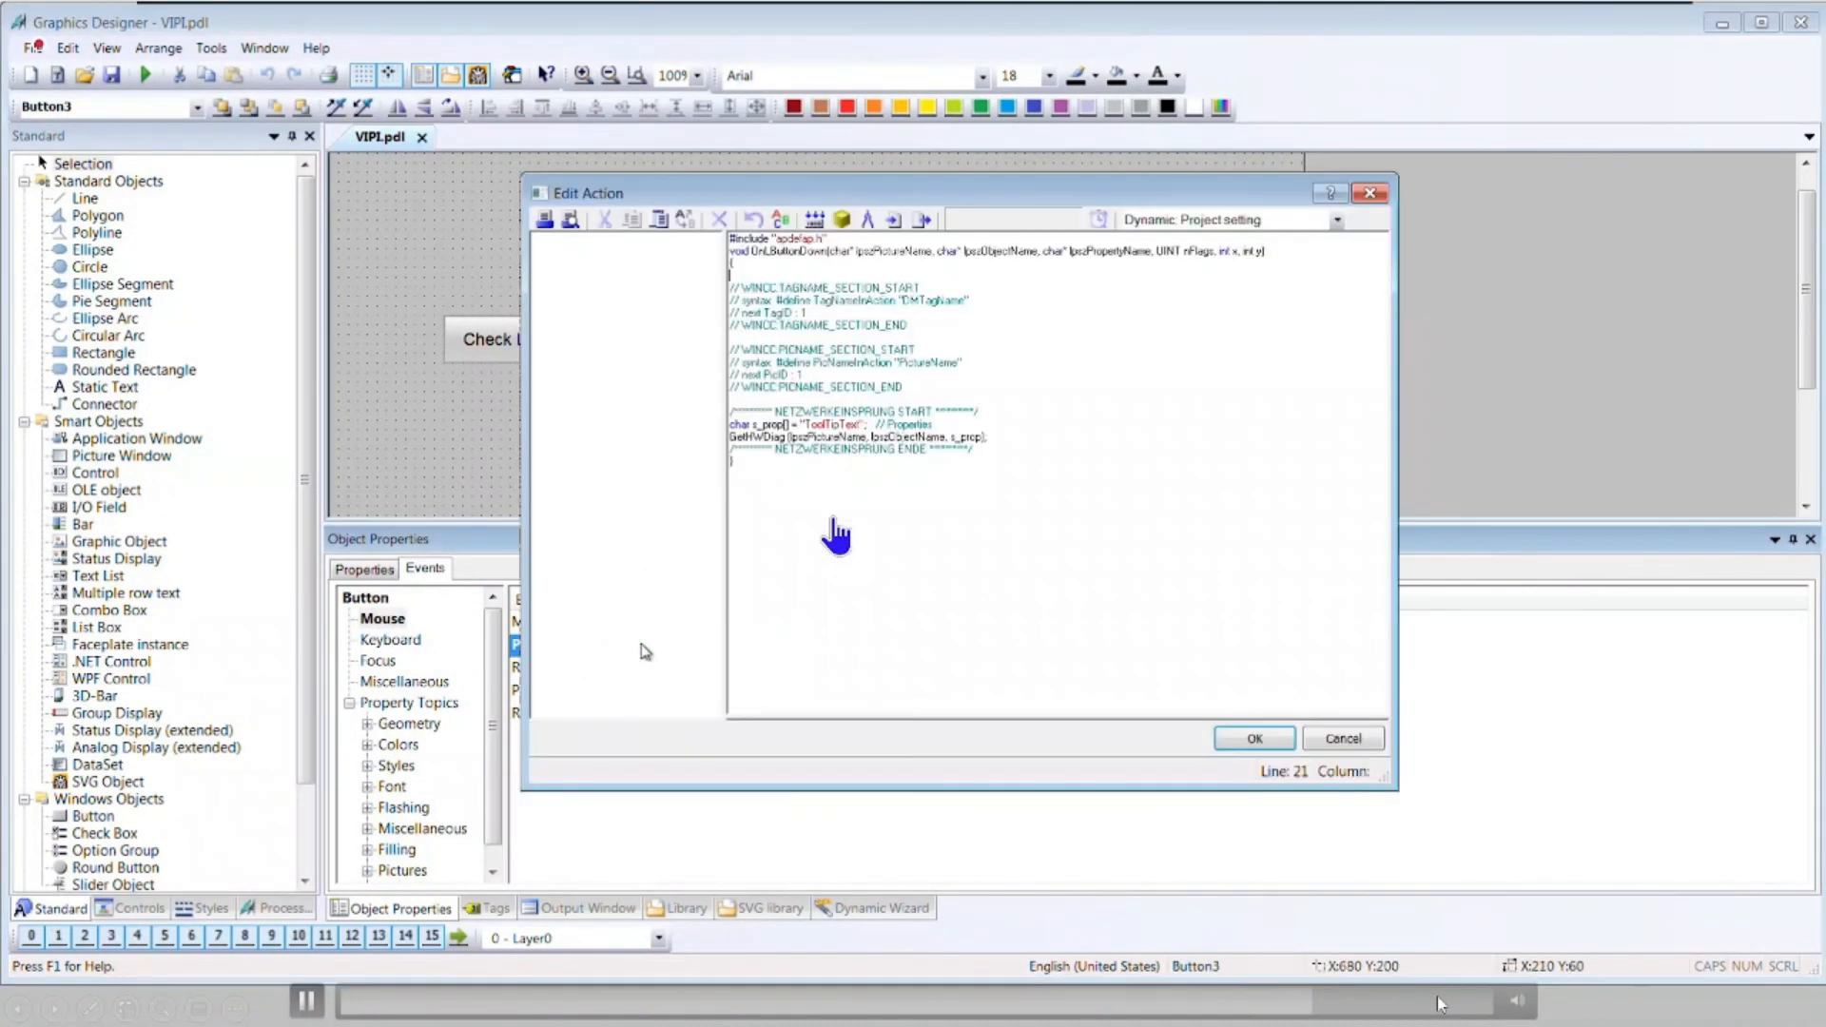
{"action": "left_click", "coordinate": [306, 1001]}
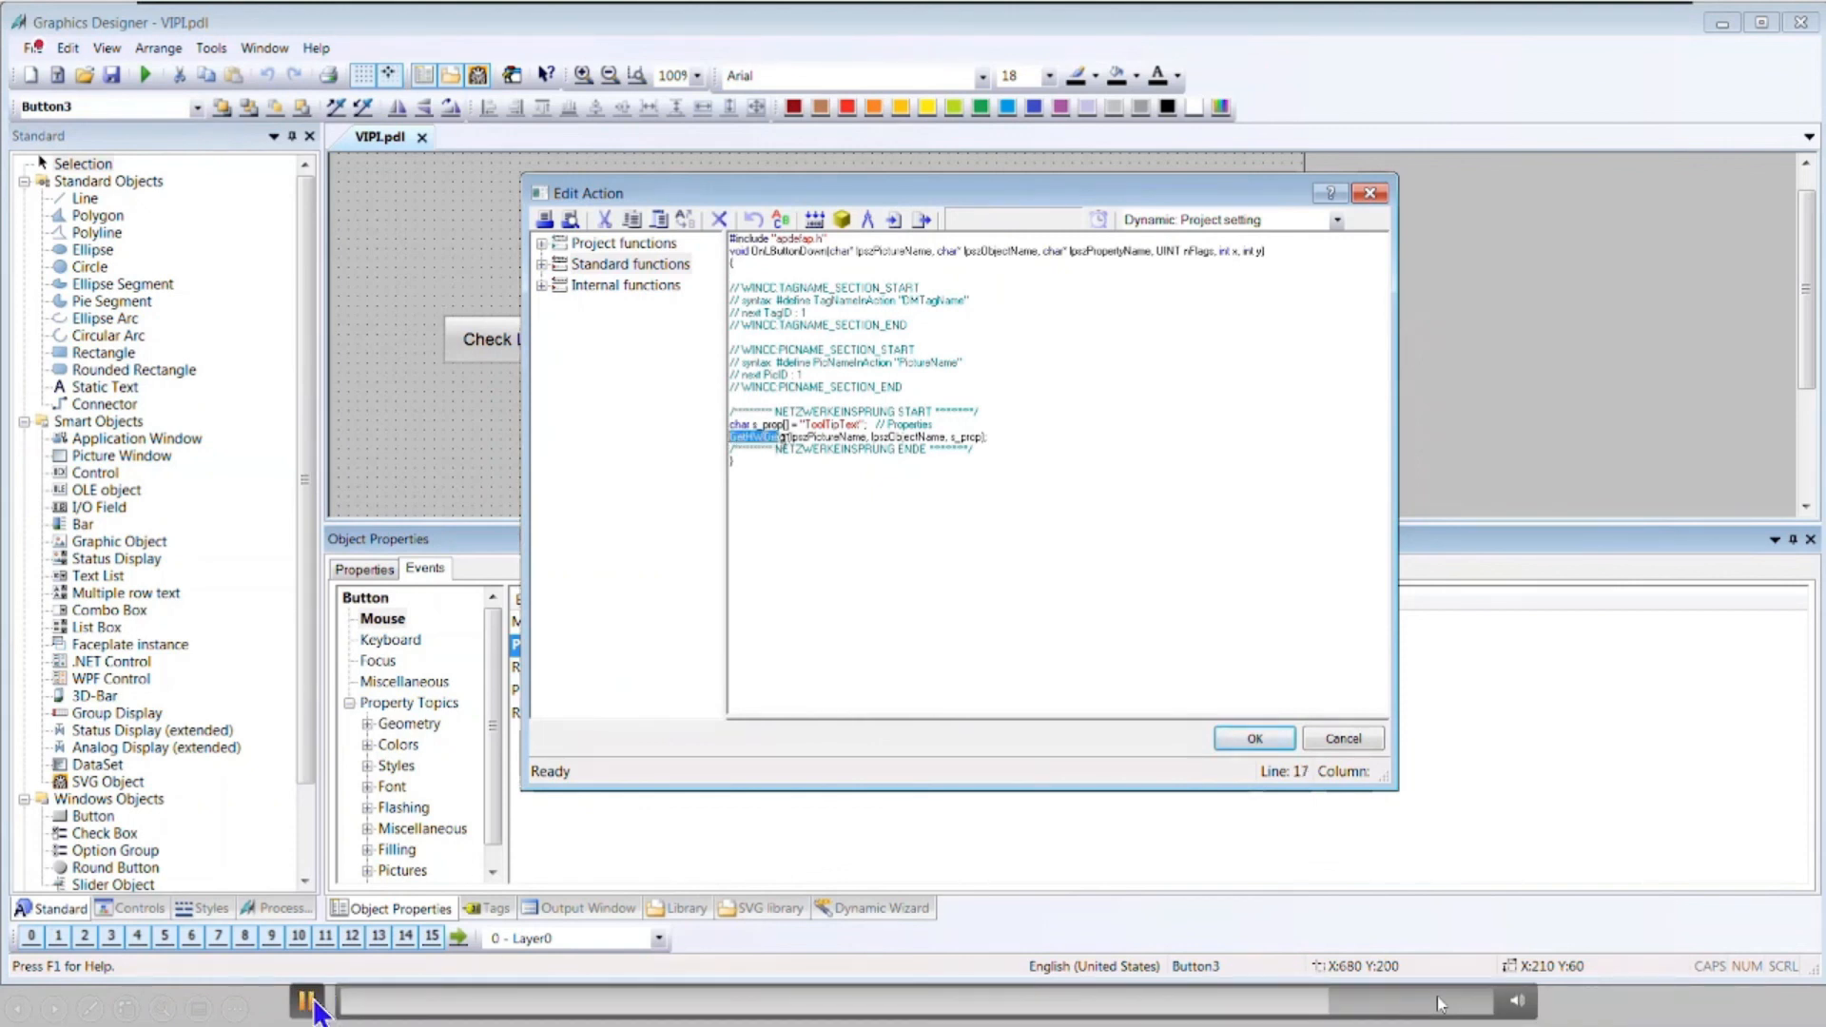
{"action": "left_click", "coordinate": [306, 1001]}
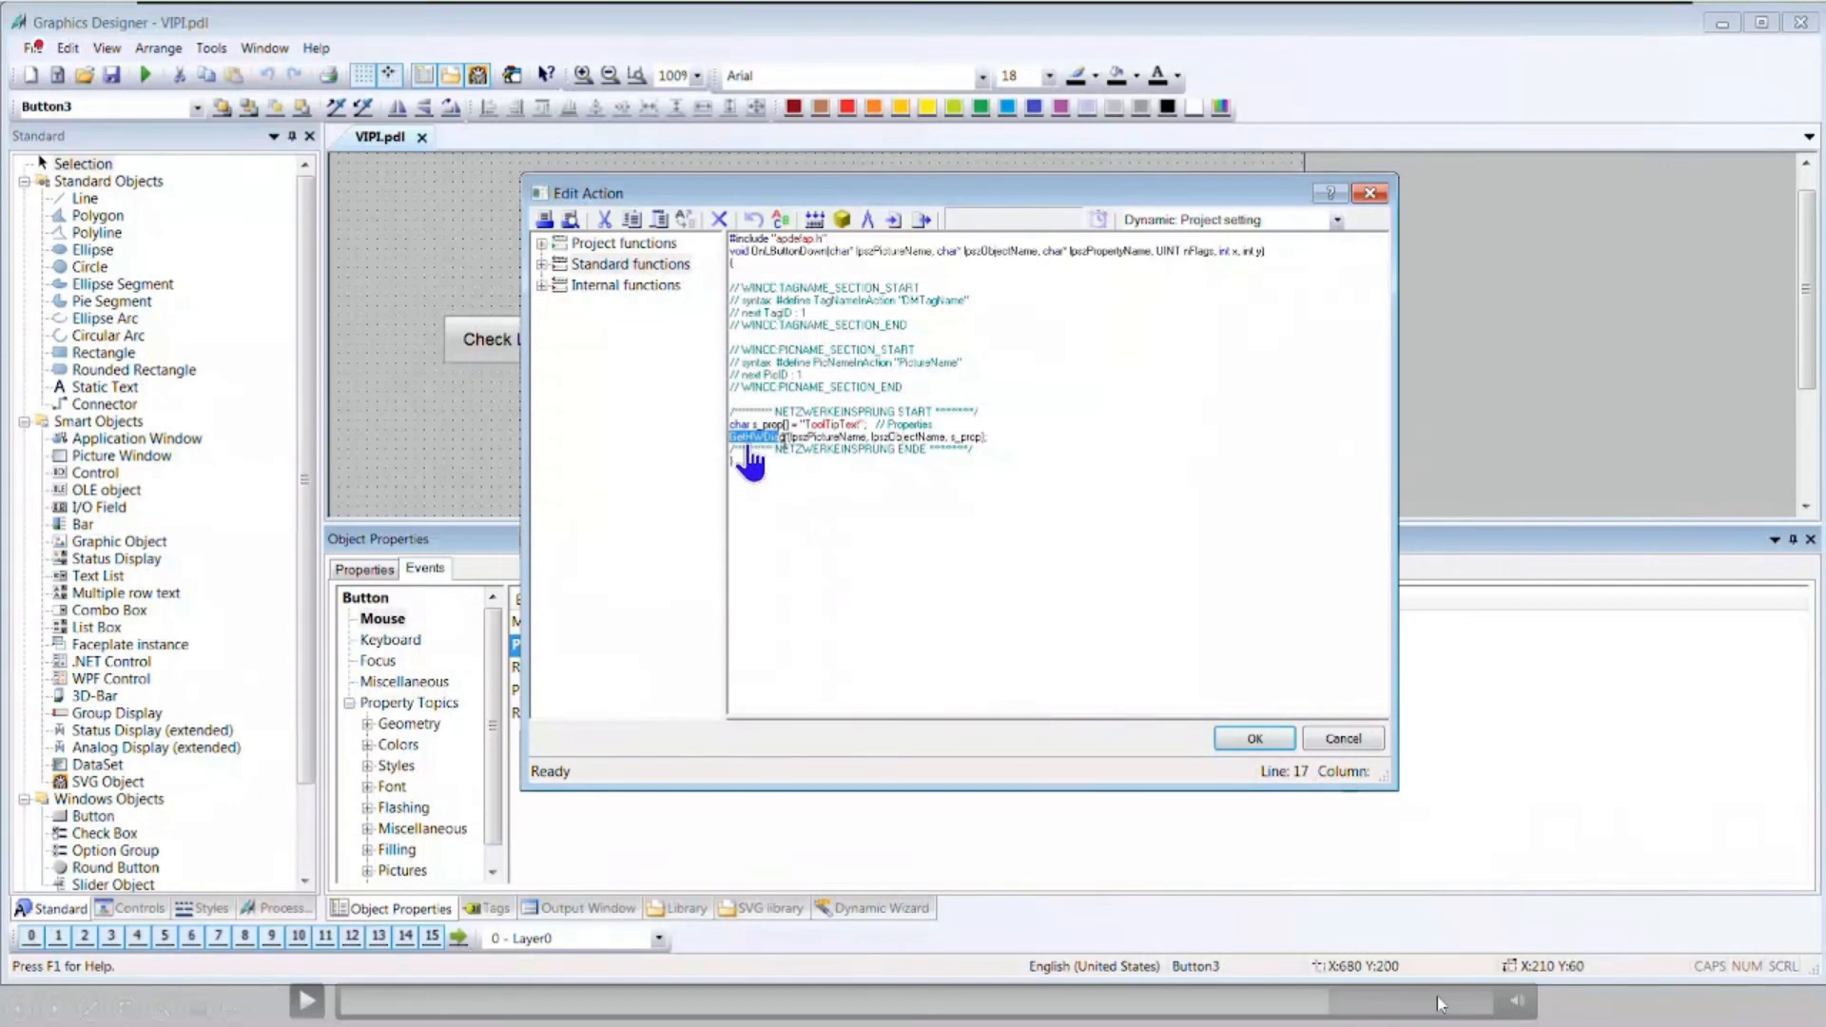